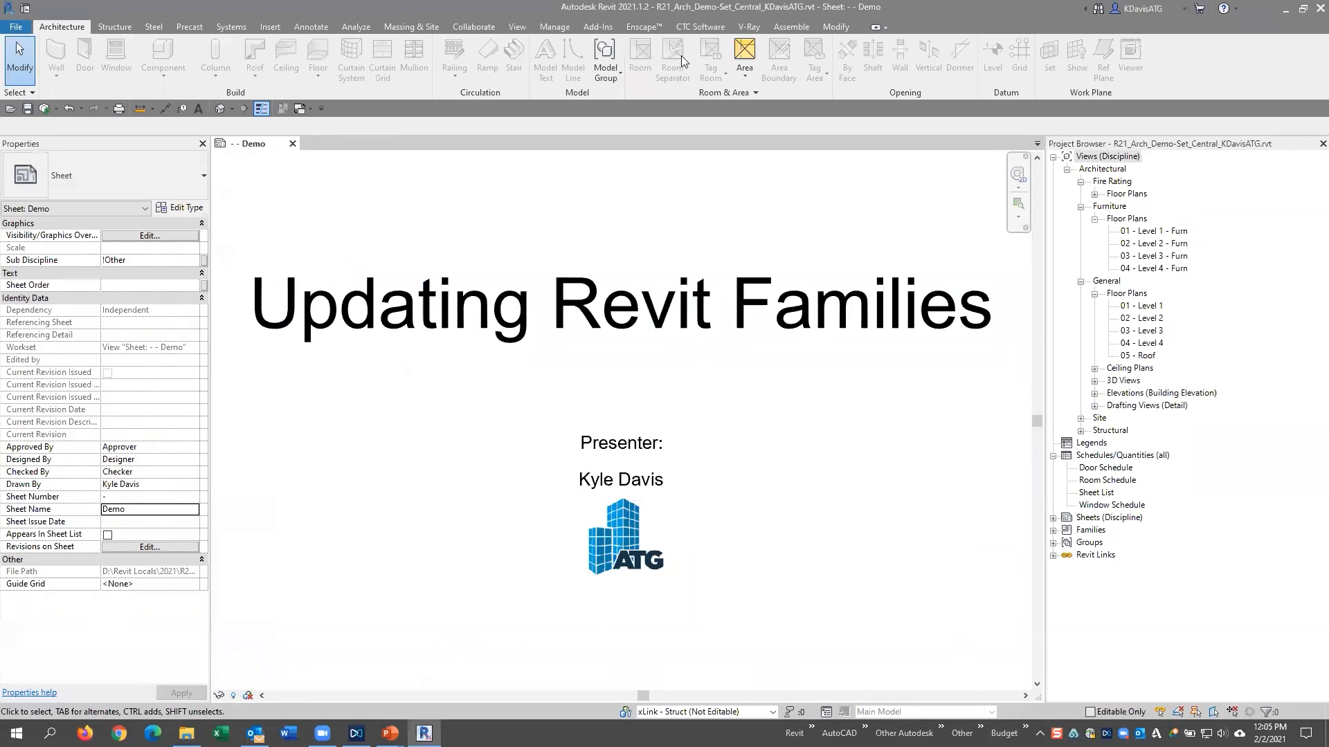
Open the CTC Shared Parameter Manager and move its window lower over the sheet view
click(700, 27)
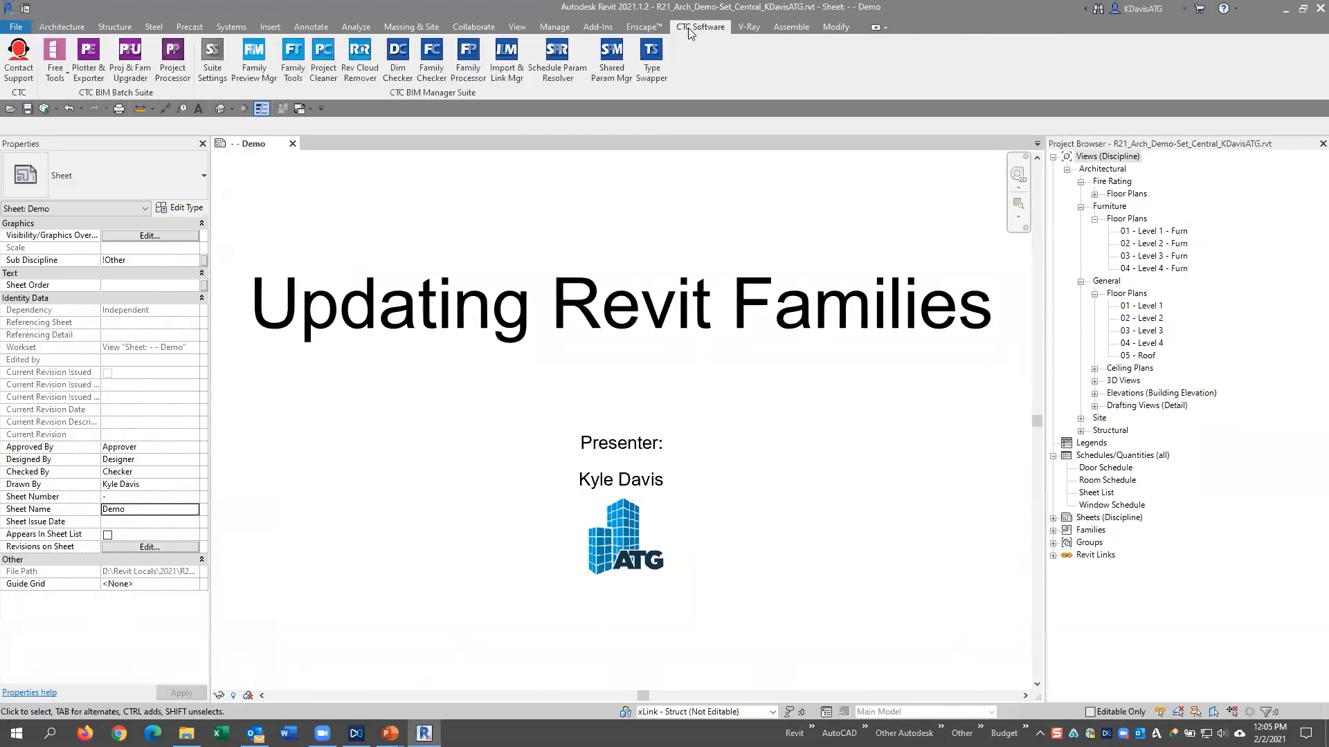
click(616, 78)
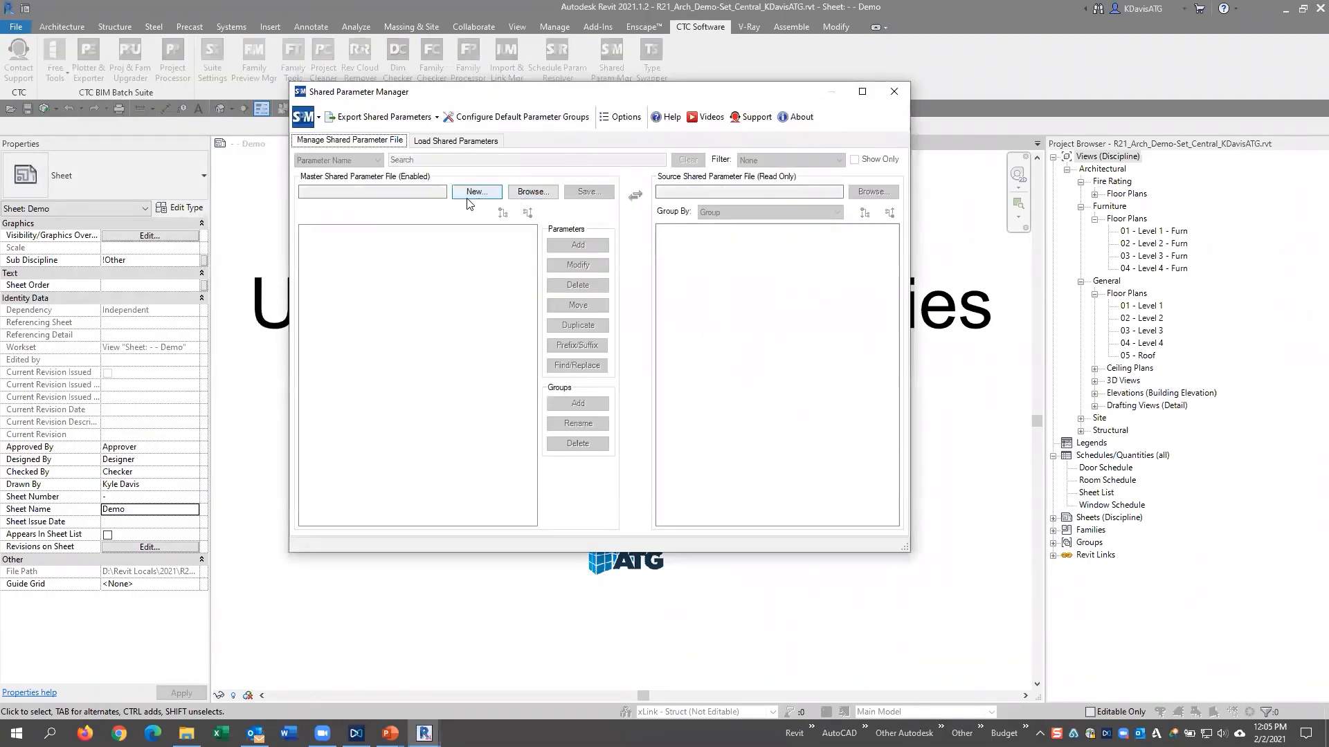
drag(476, 102, 467, 184)
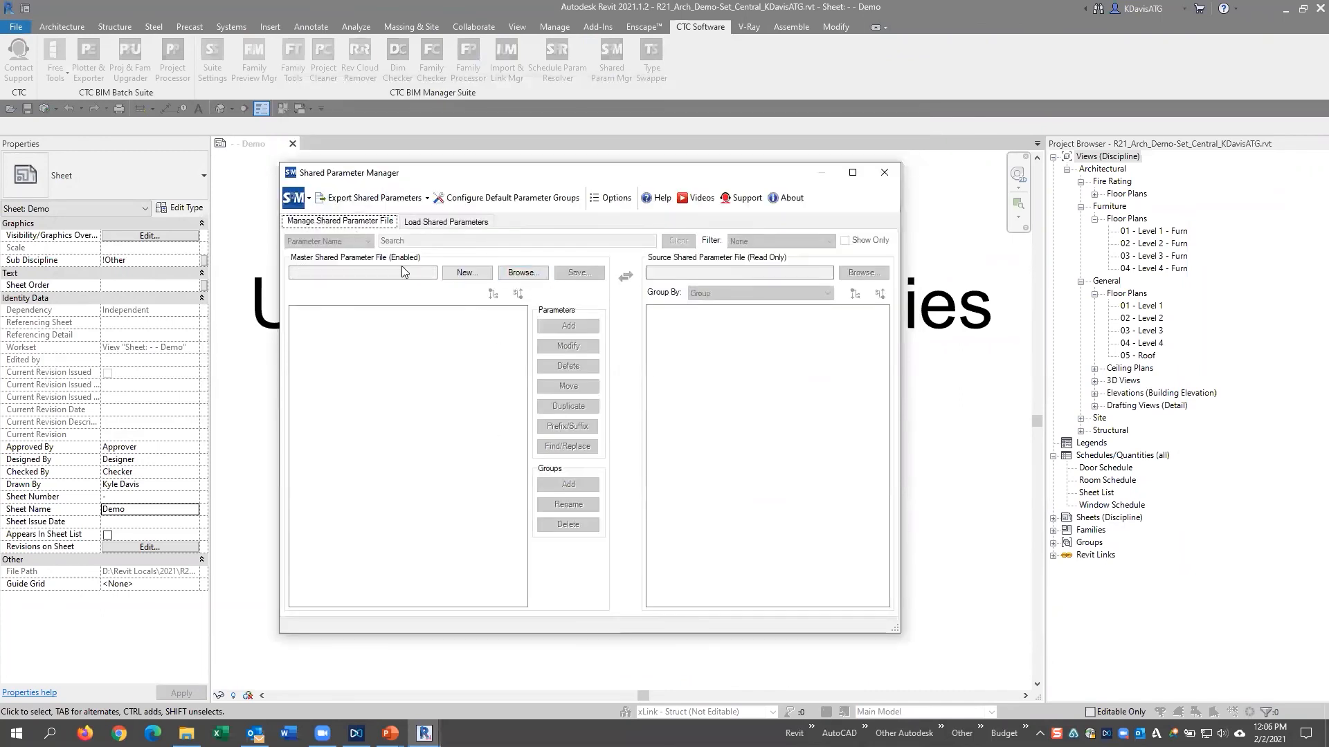
Load Master Shared Parameter.txt from the Revit Data Set 2021 Shared Parameters folder as the master shared parameter file
click(345, 273)
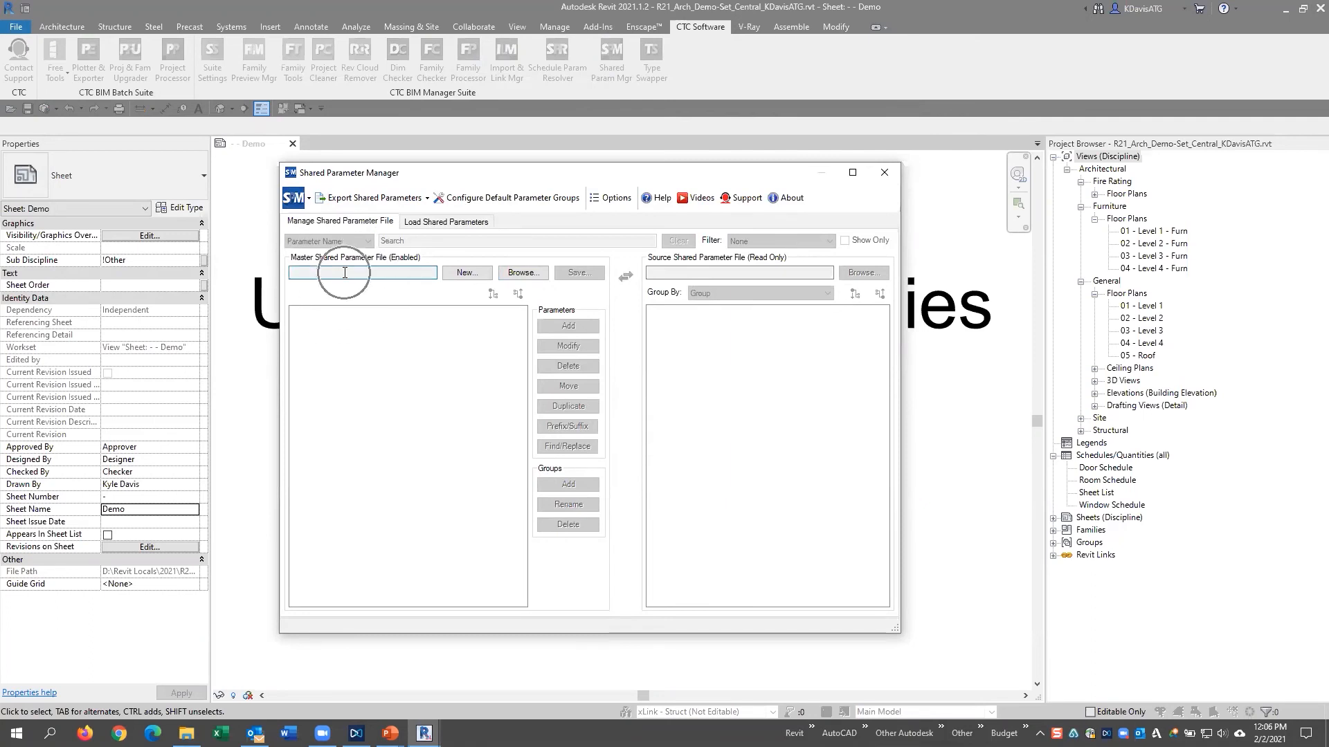
click(344, 273)
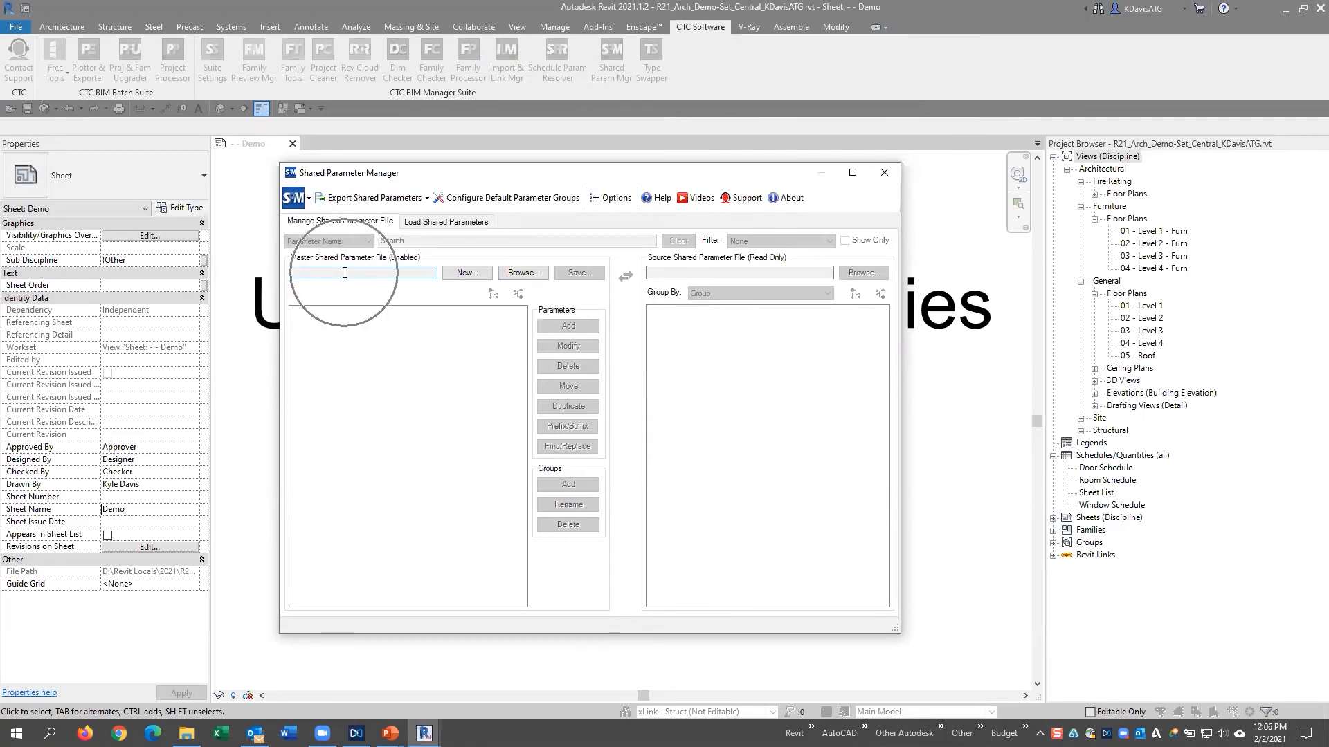
click(402, 261)
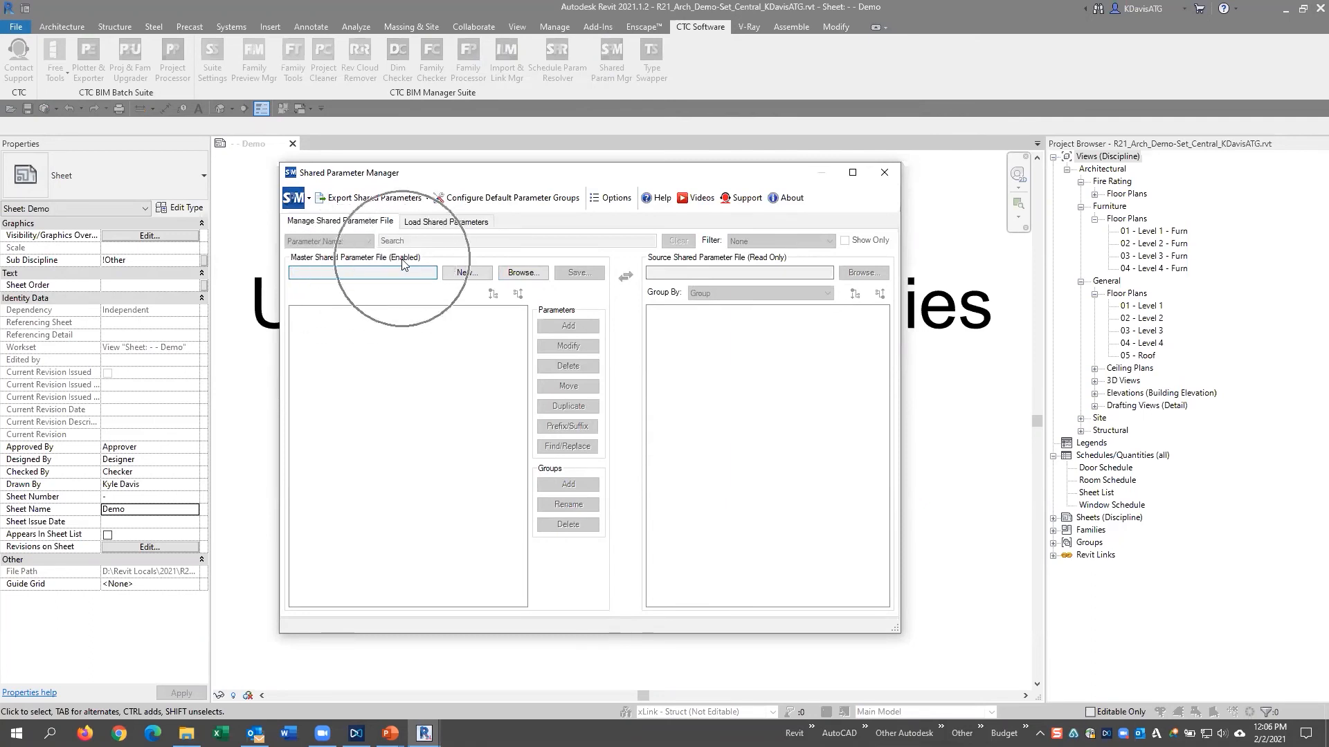
click(519, 273)
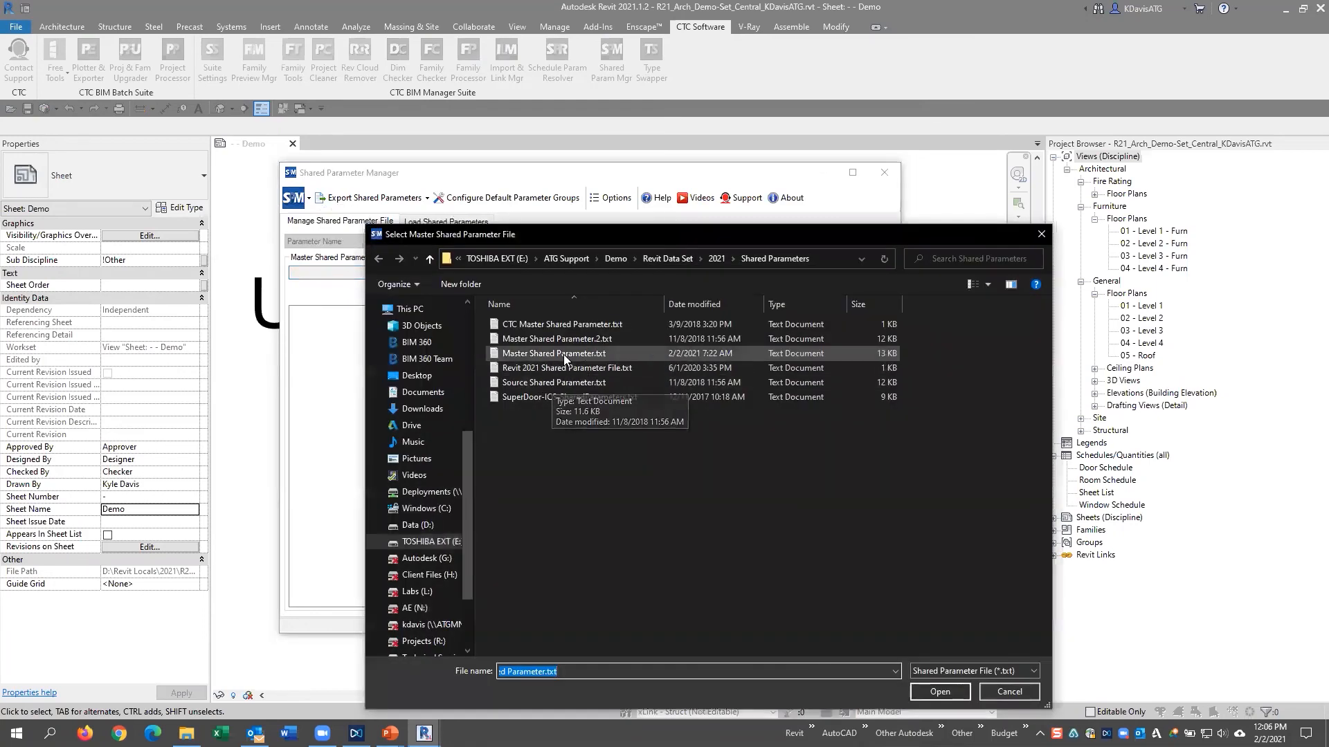
click(564, 353)
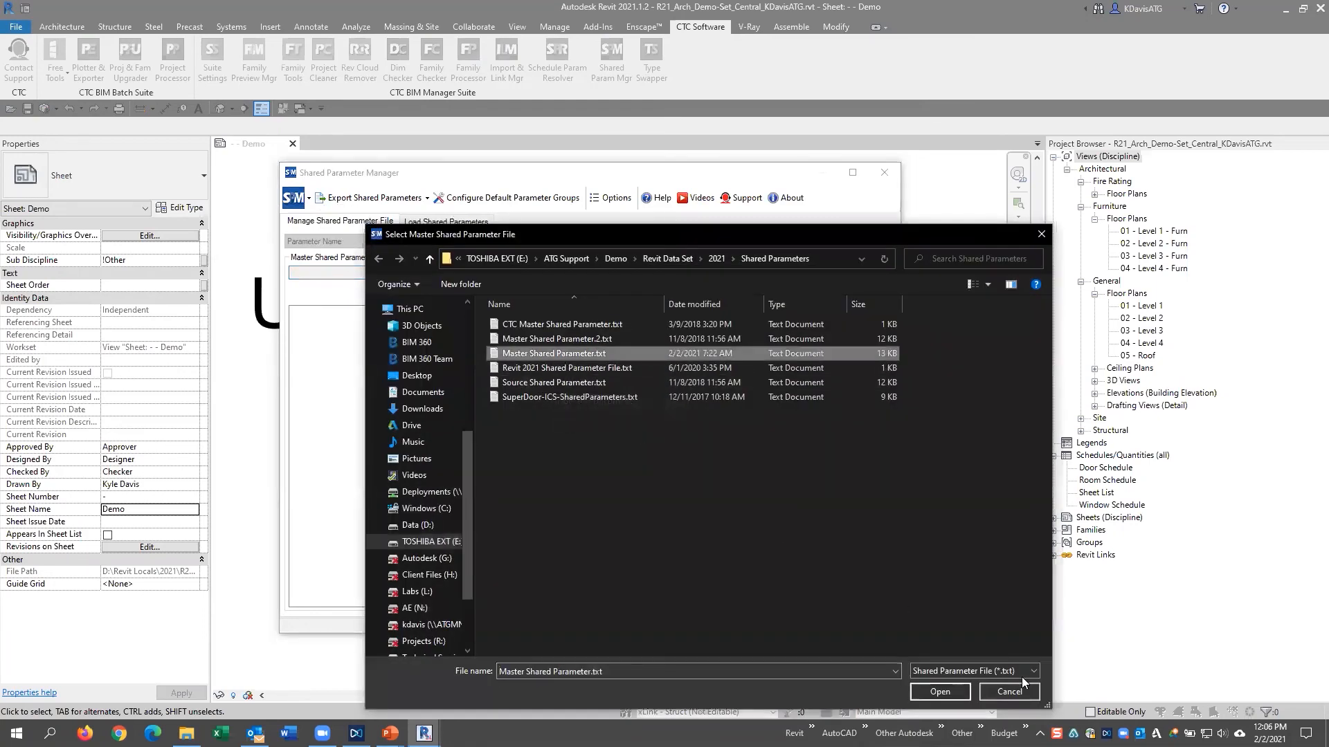
click(940, 692)
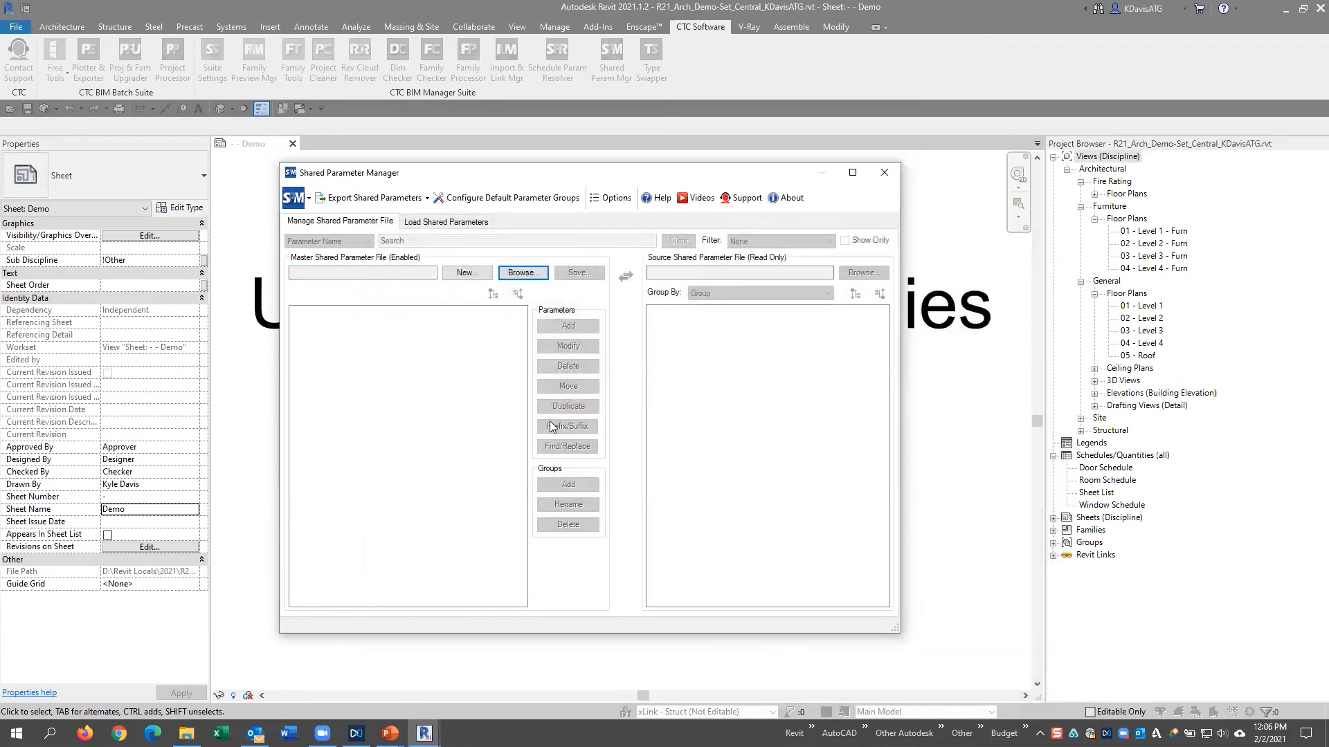
click(564, 386)
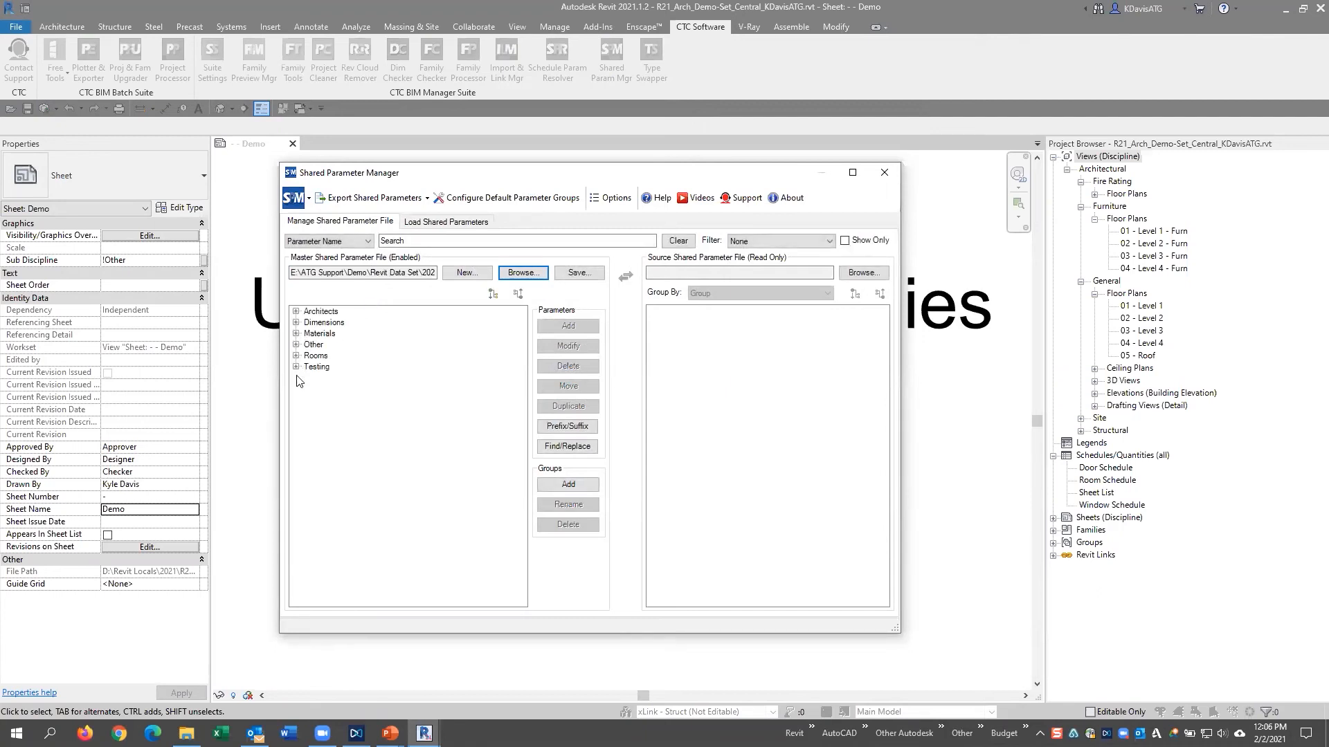
Examine the parameters in the master file's Materials and Dimensions groups
click(296, 334)
click(296, 322)
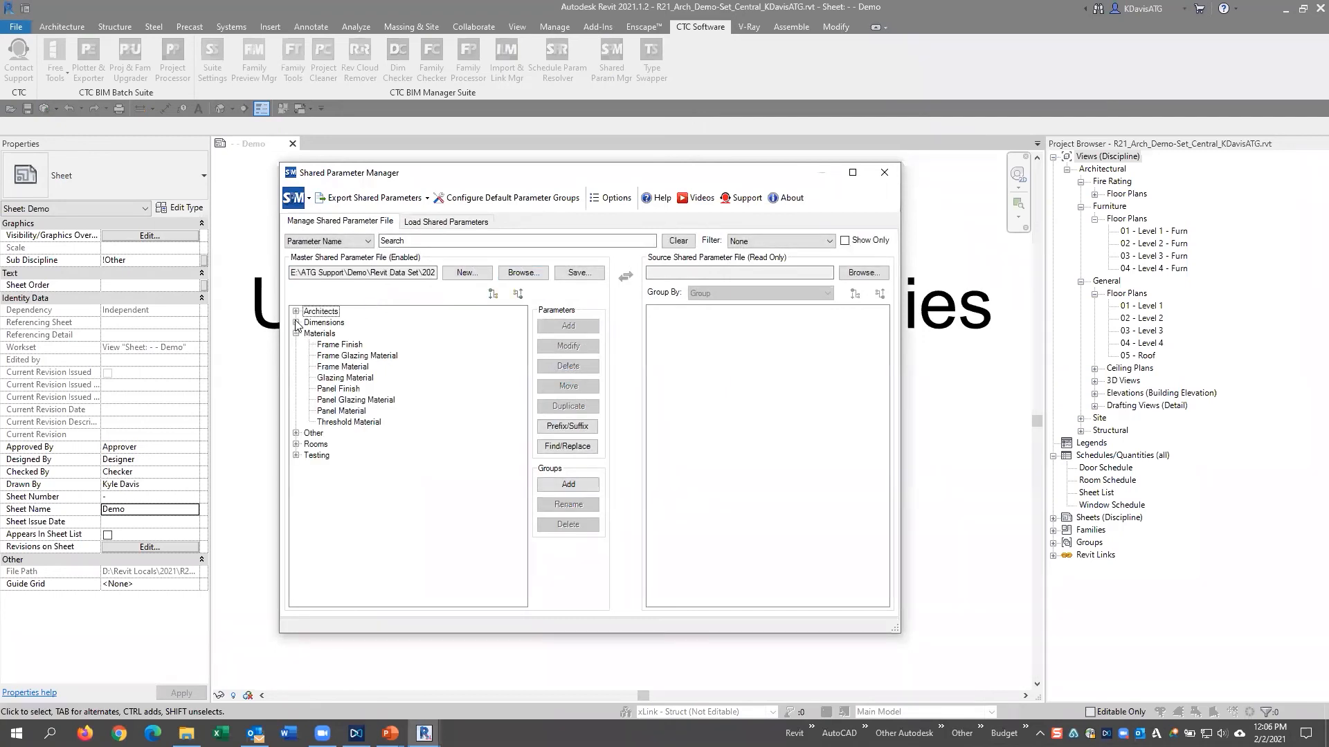
click(296, 322)
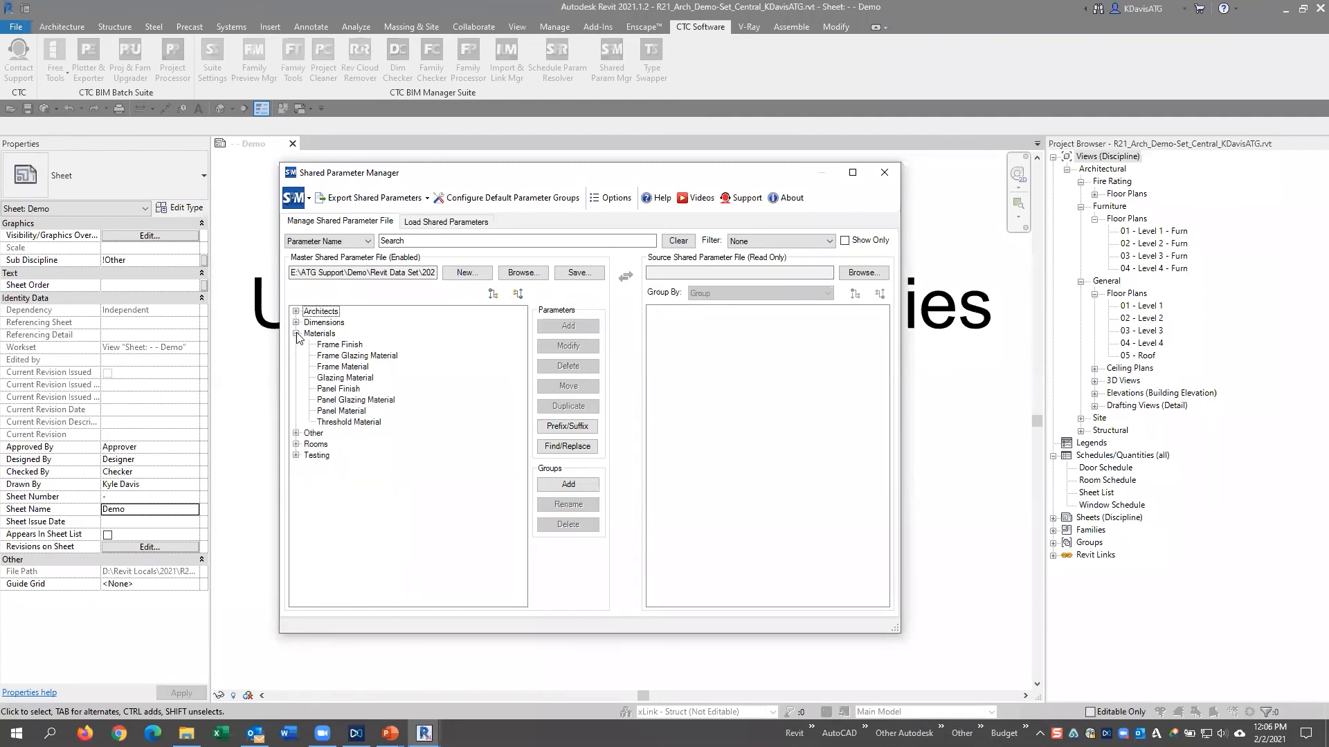
click(296, 335)
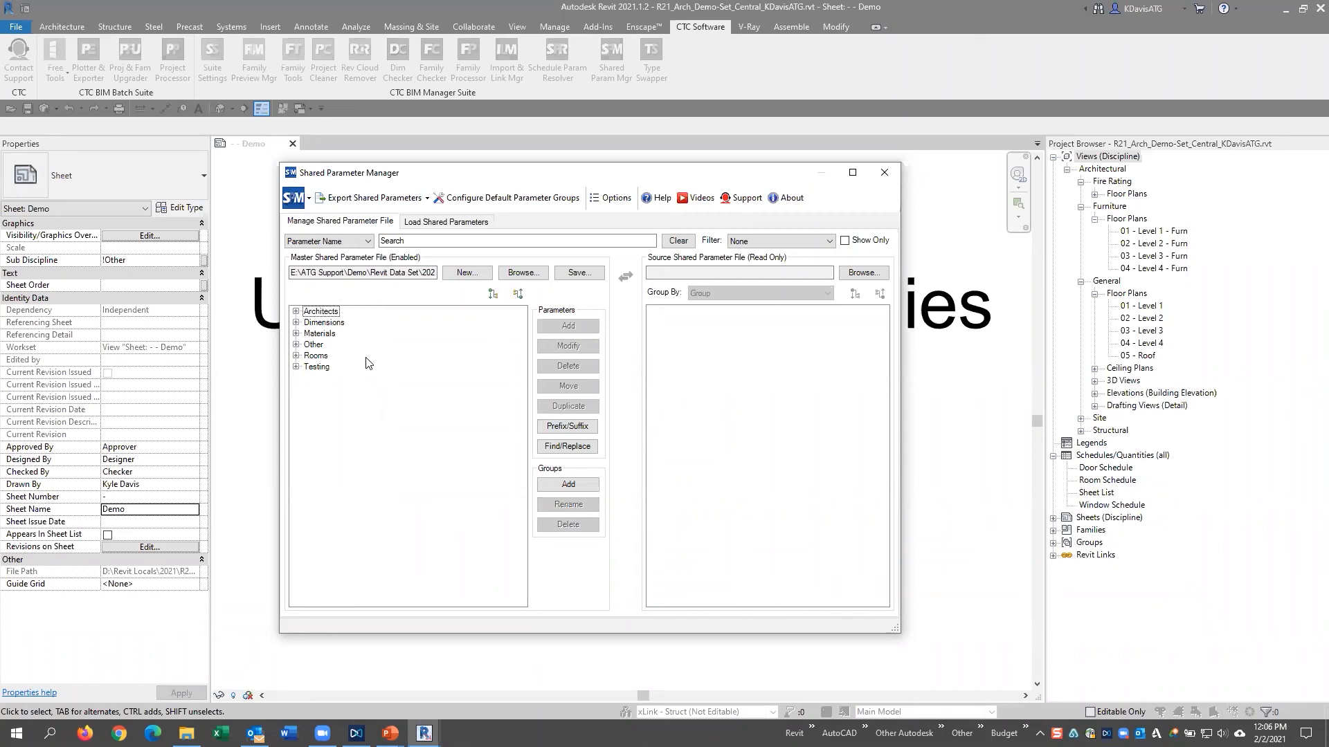
click(296, 324)
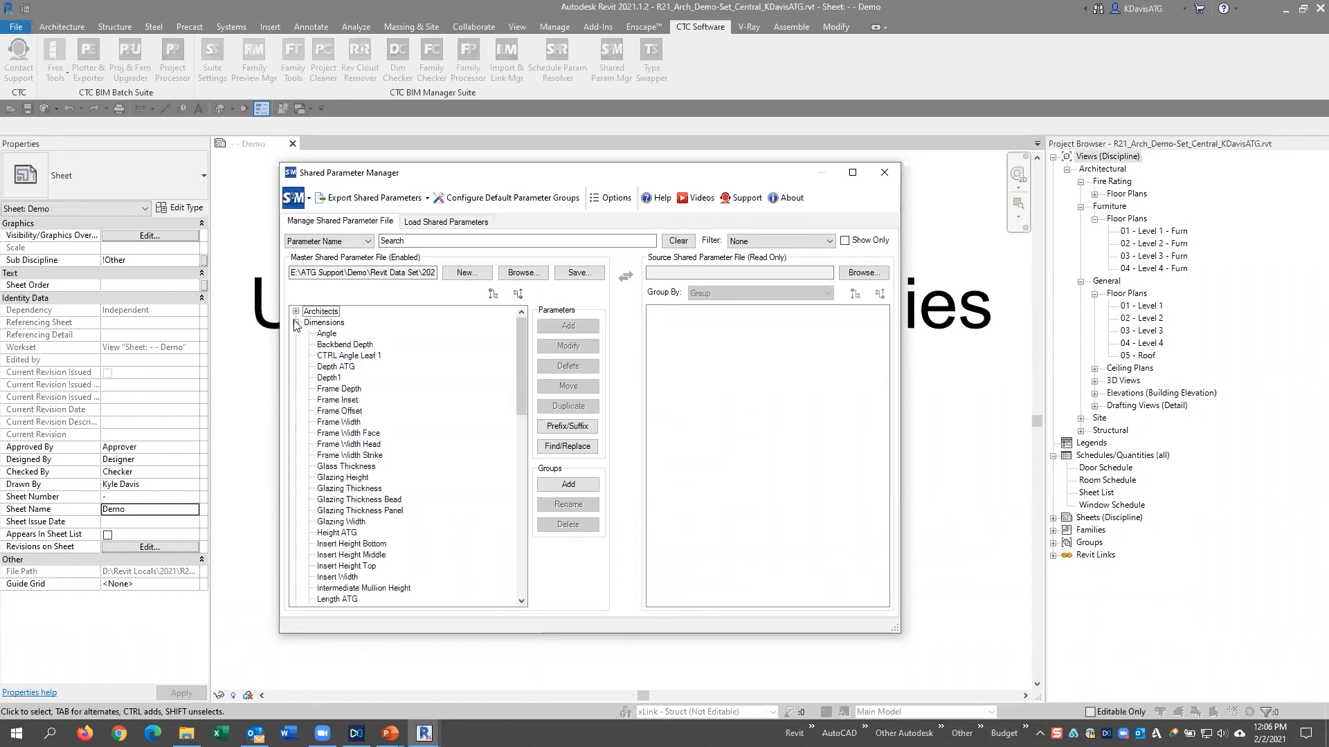
scroll(357, 343, down, 6)
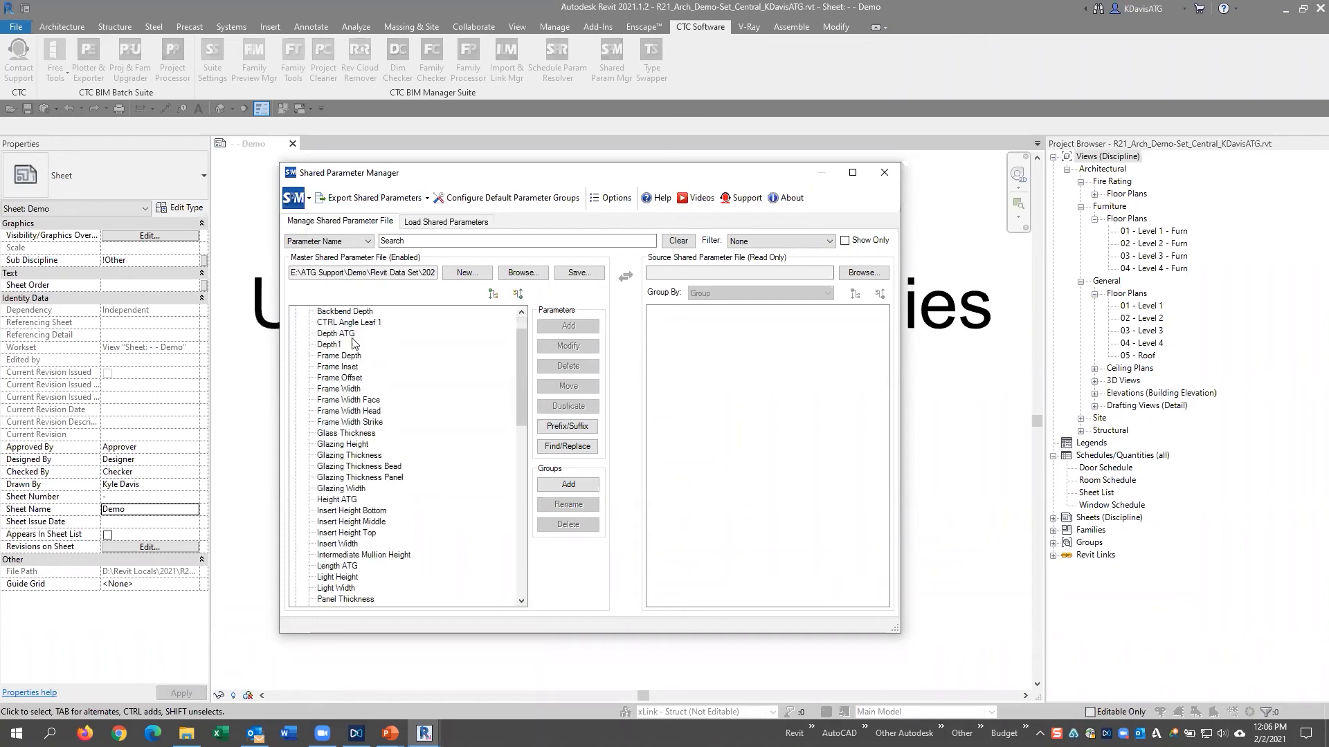
scroll(364, 368, down, 3)
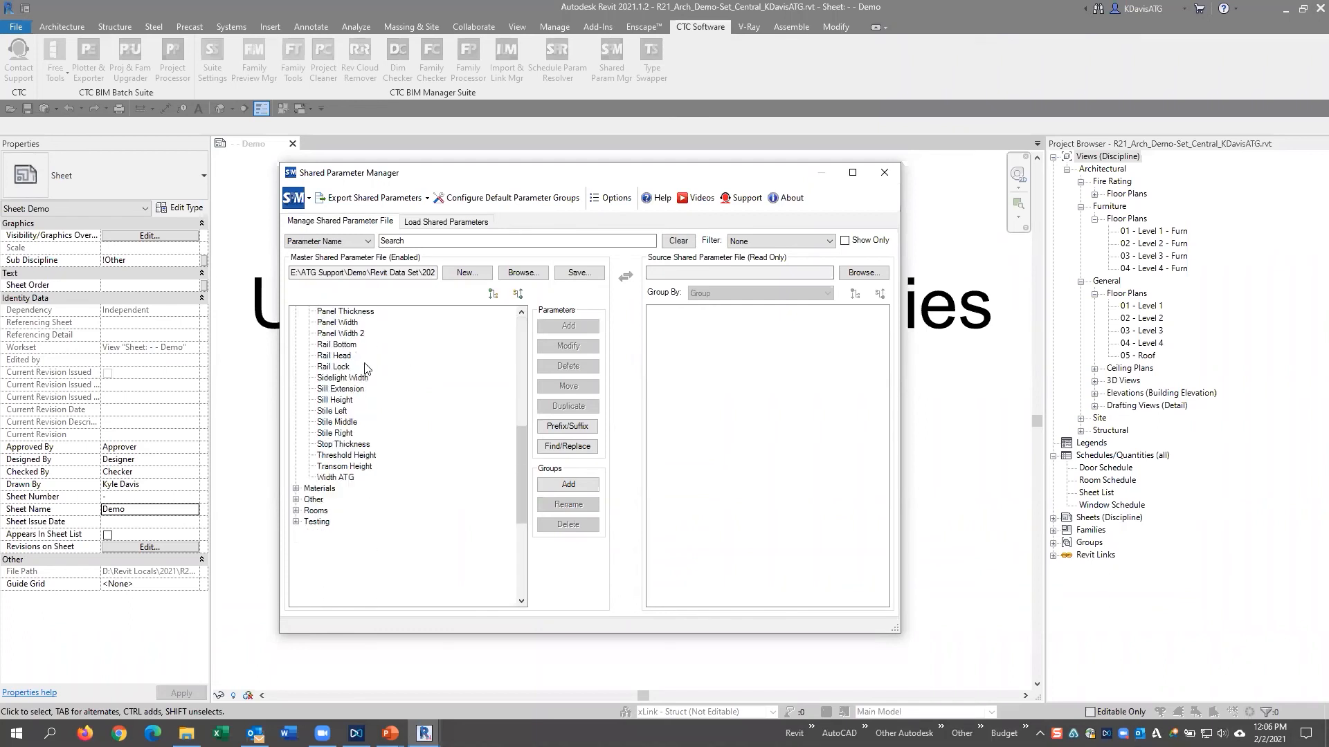
click(340, 373)
scroll(360, 424, up, 2)
scroll(360, 424, up, 7)
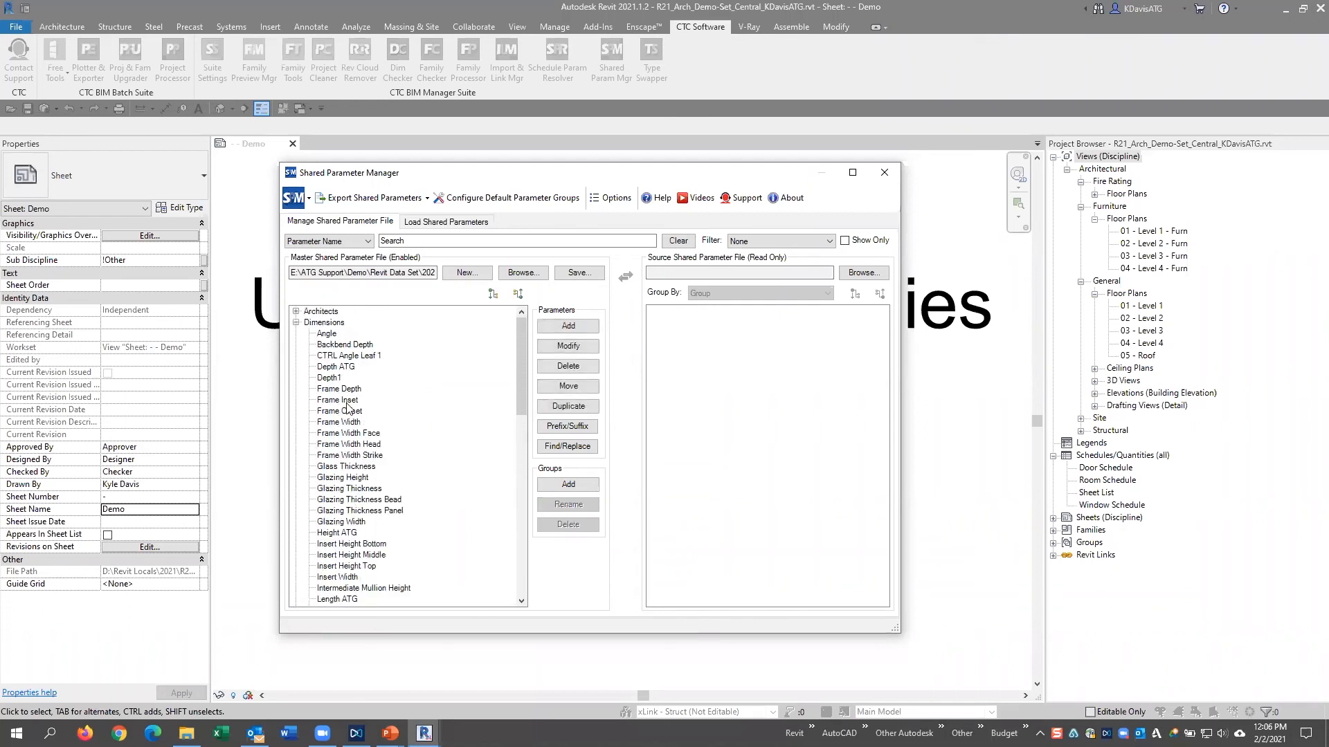
Review the Angle parameter's modification settings, including its available groups, then cancel without changes and collapse the Dimensions group
click(327, 335)
click(569, 346)
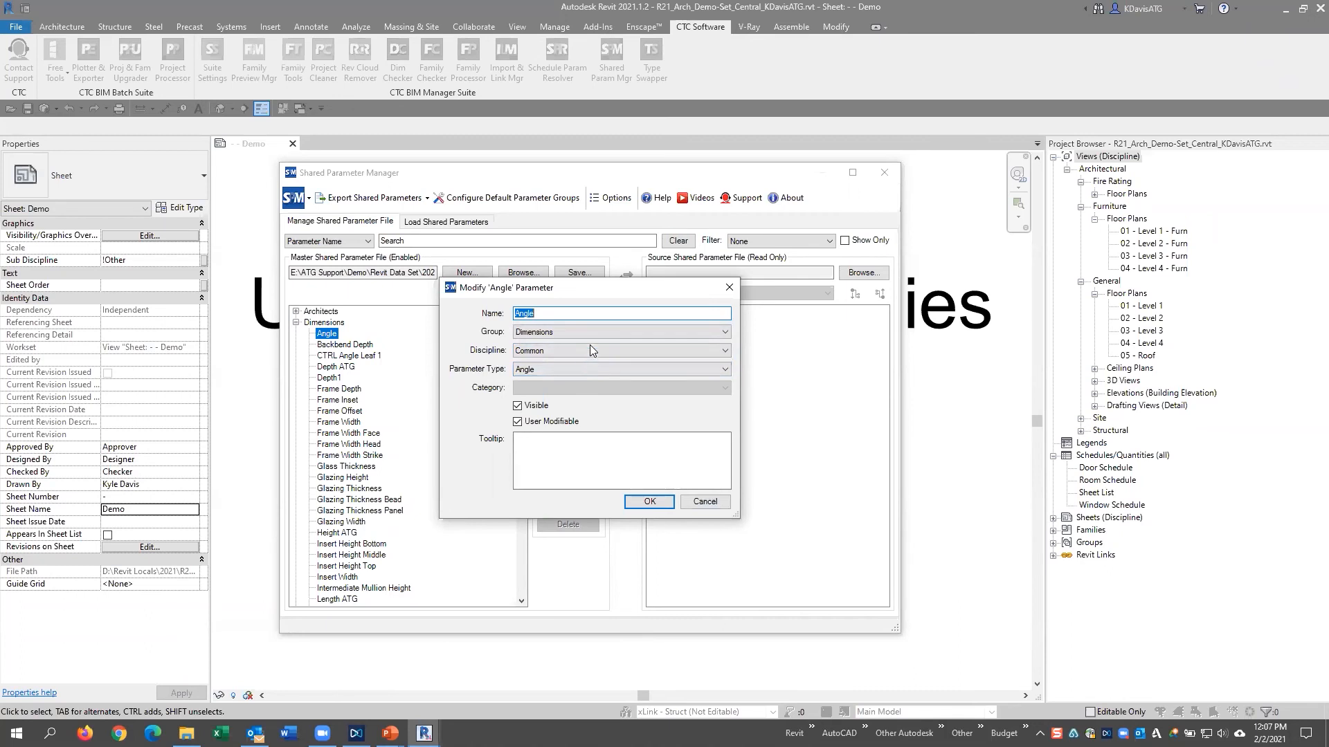
click(565, 332)
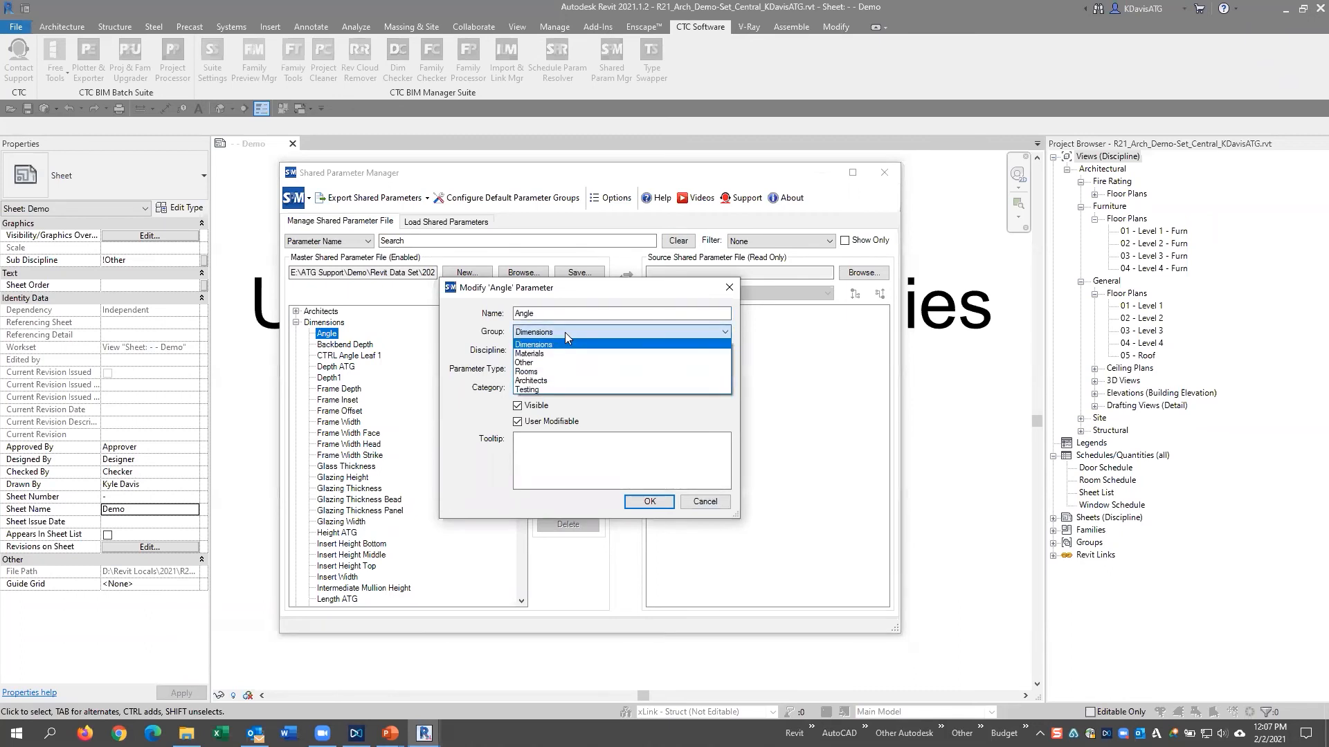
click(564, 344)
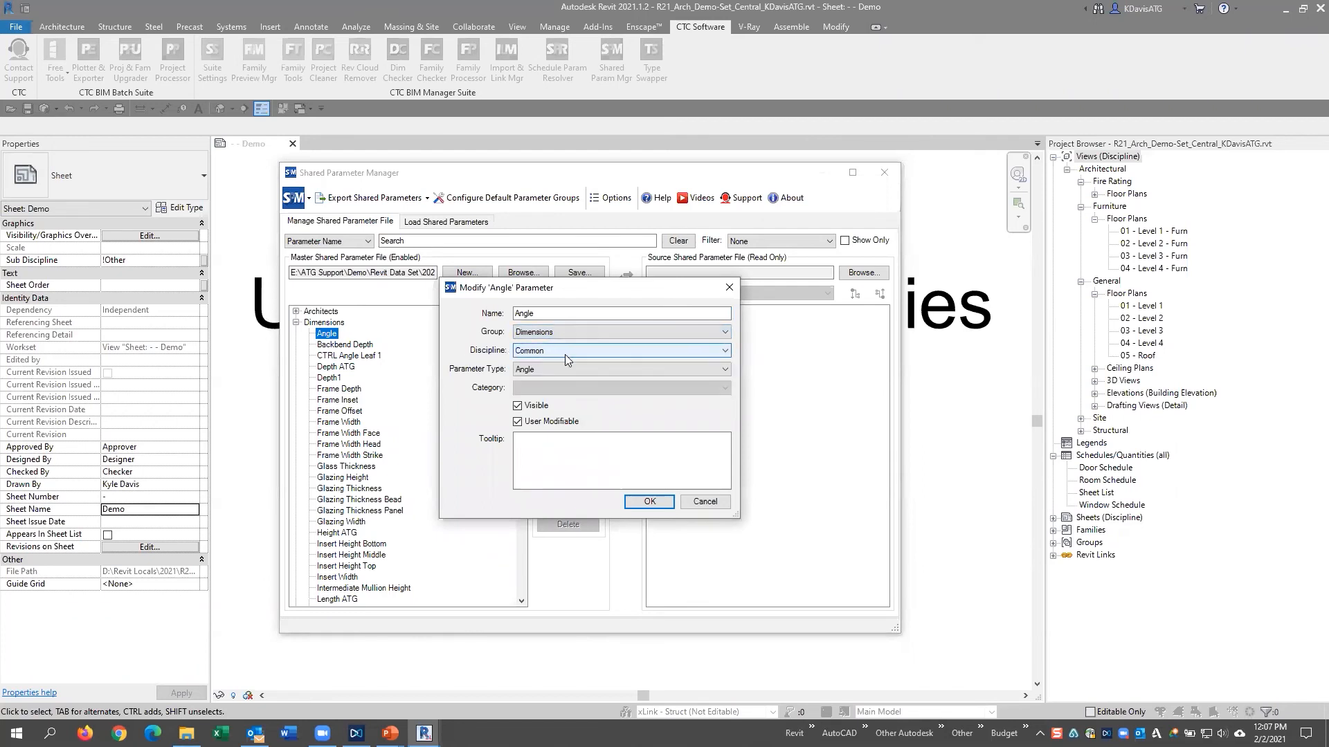
click(518, 406)
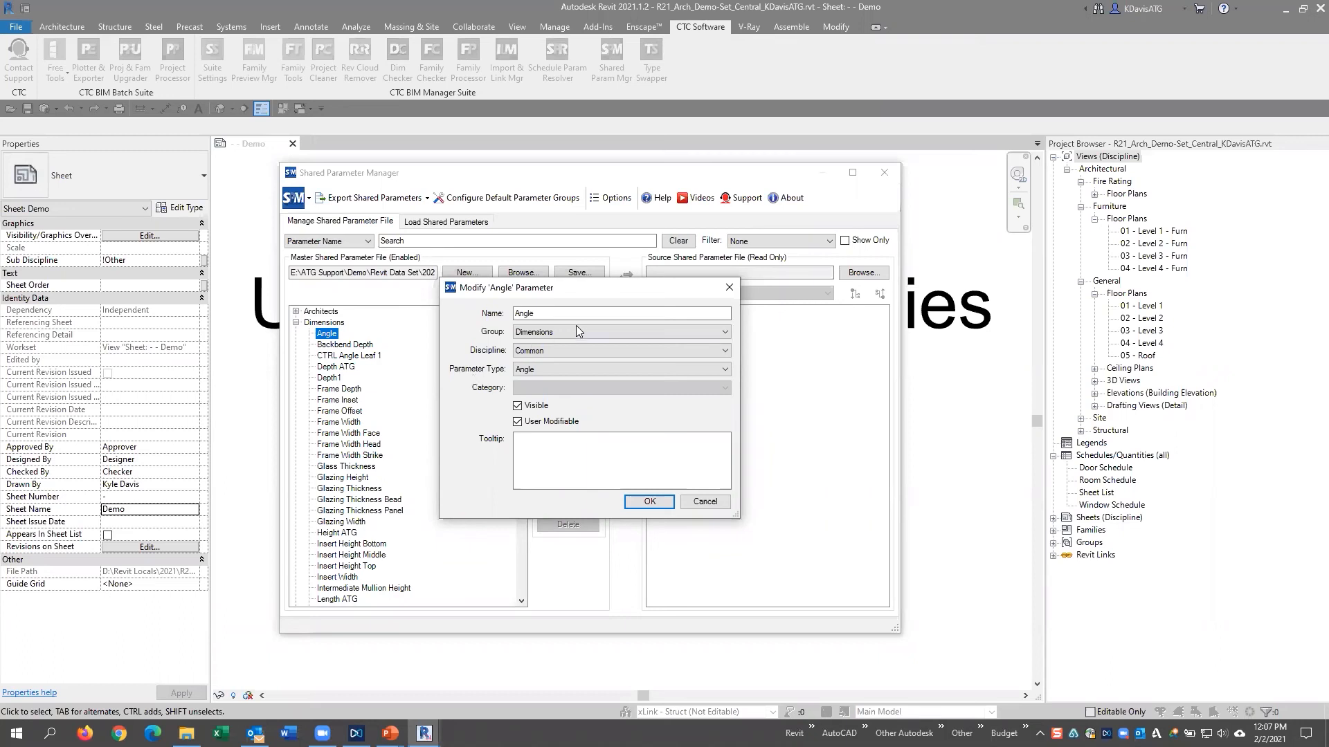
click(705, 501)
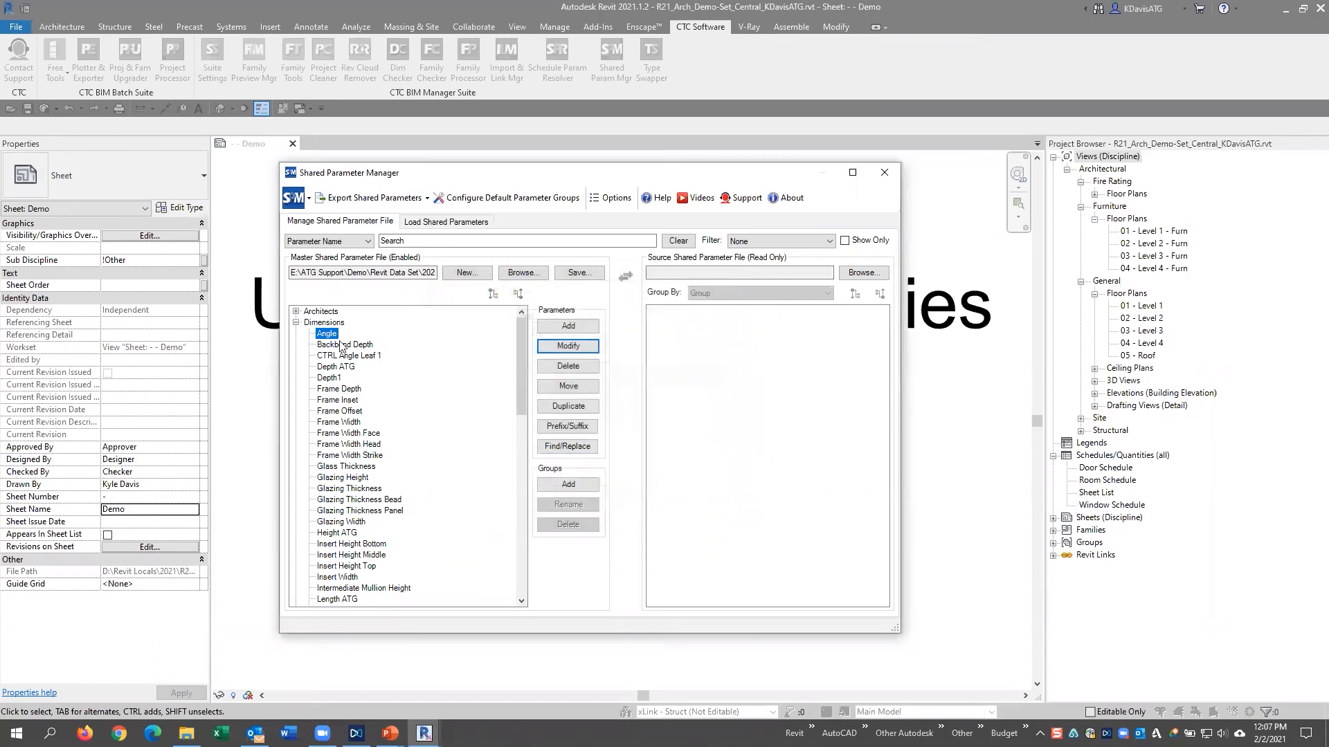
click(296, 323)
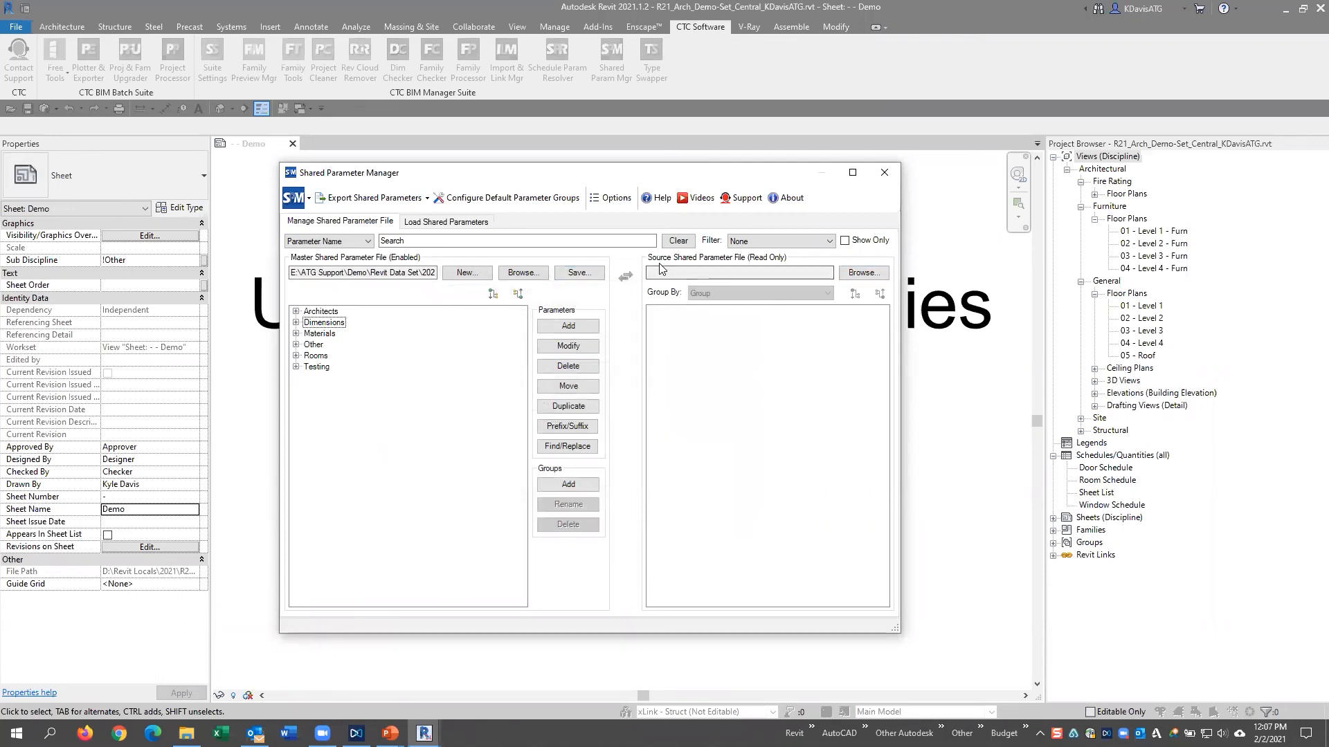
Load Source Shared Parameters.txt from the RET Data Sets 2021 Shared Parameters folder as the source shared parameter file
click(863, 272)
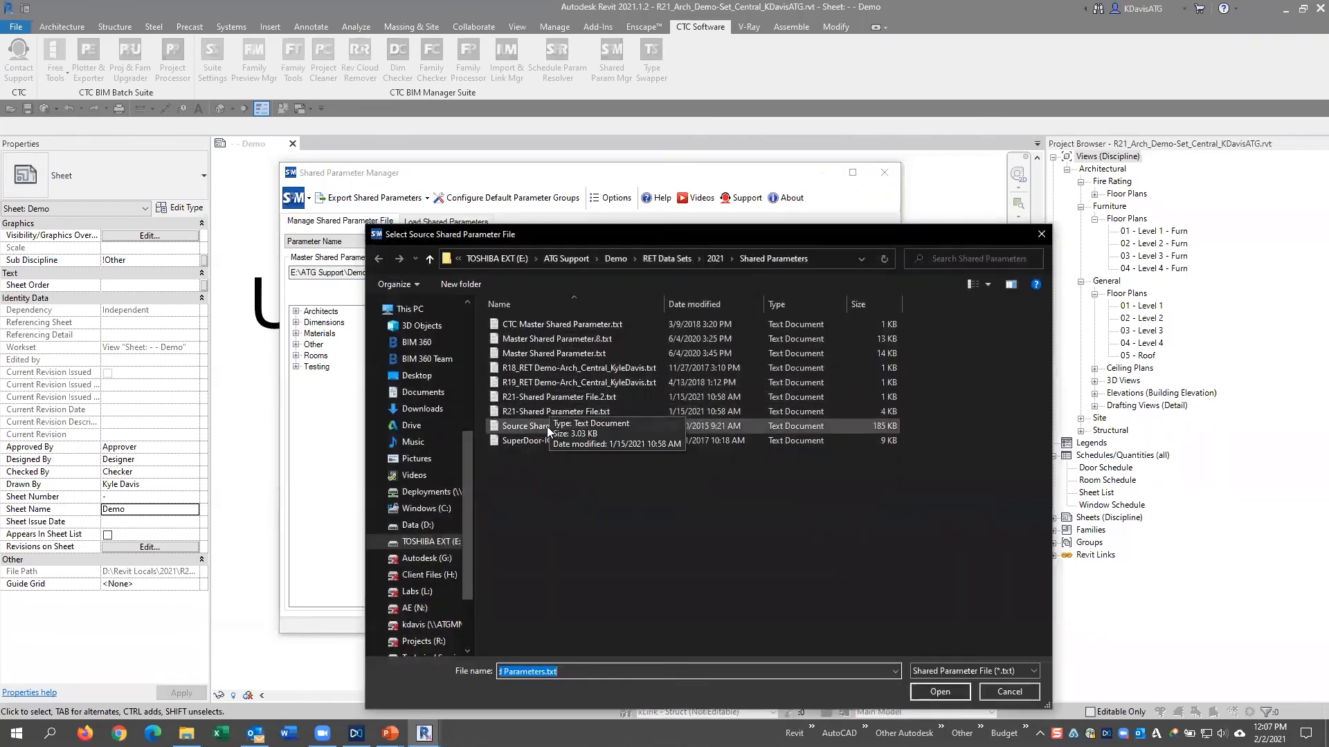
click(546, 427)
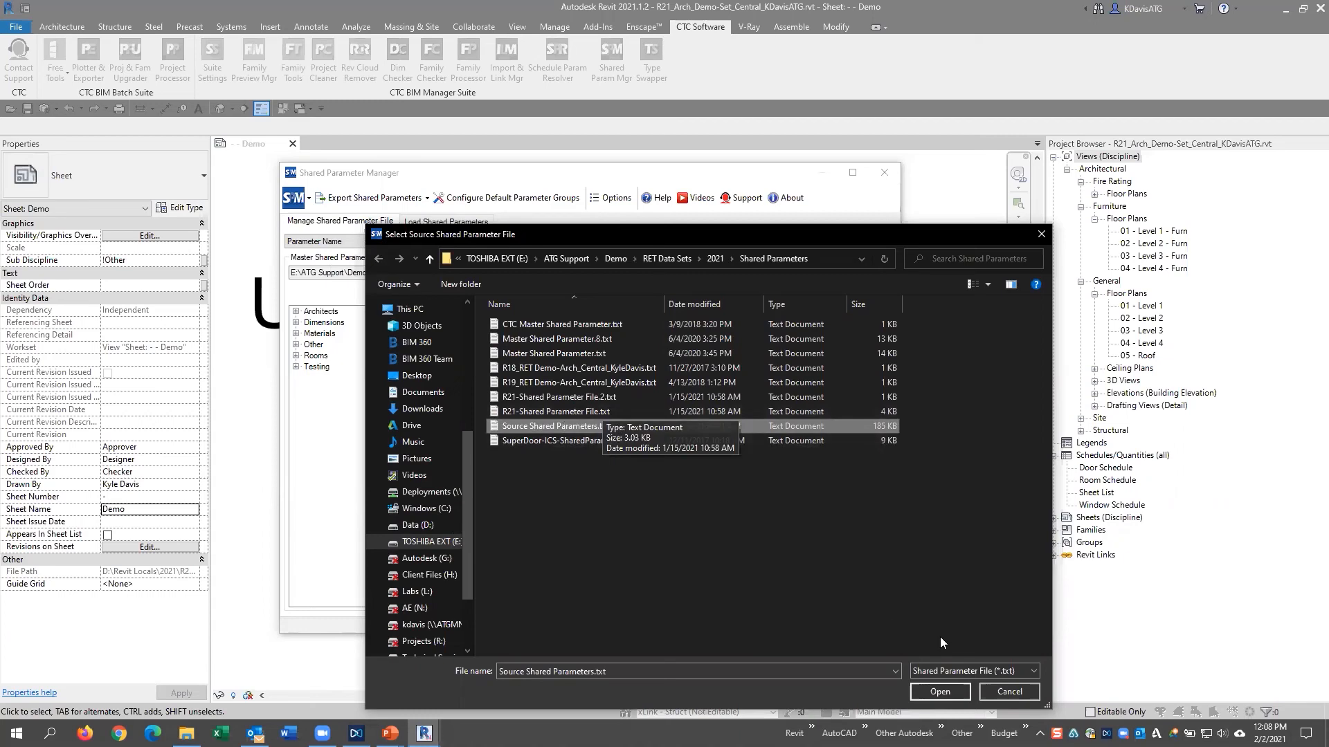
click(939, 692)
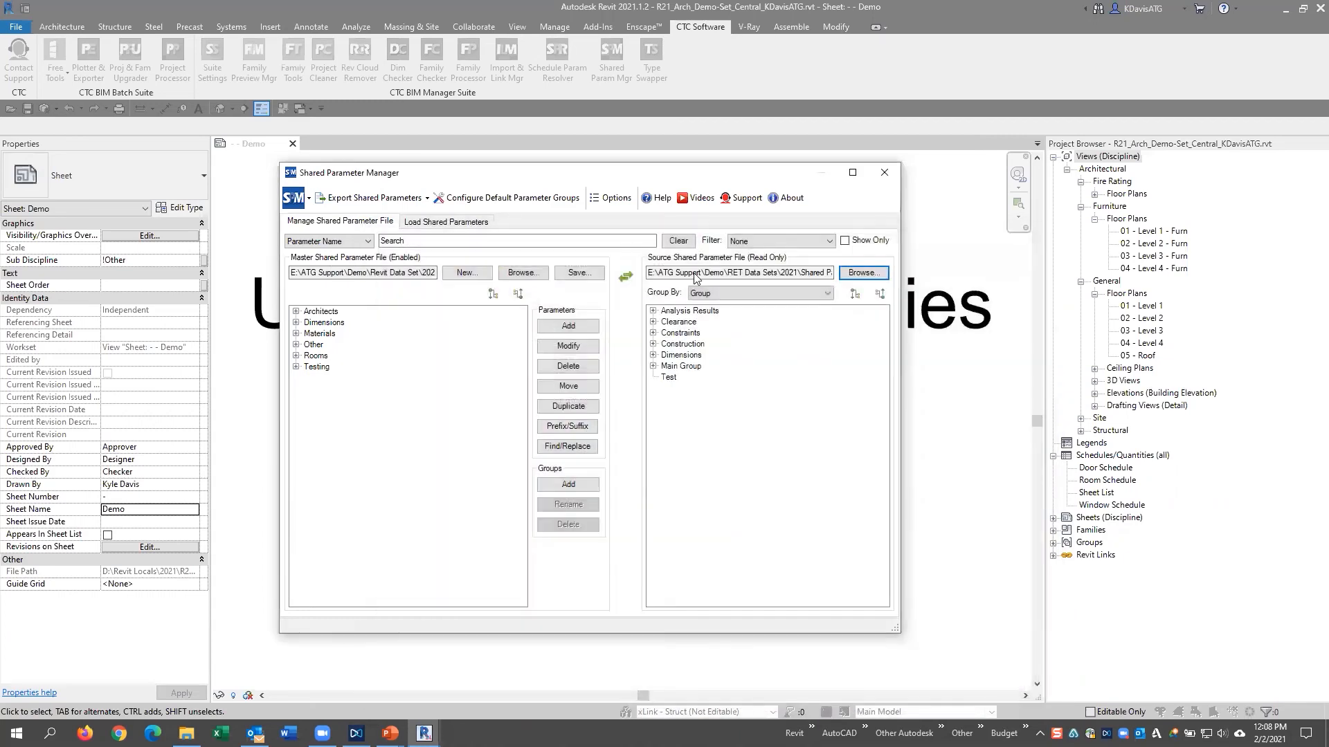
drag(649, 166, 649, 148)
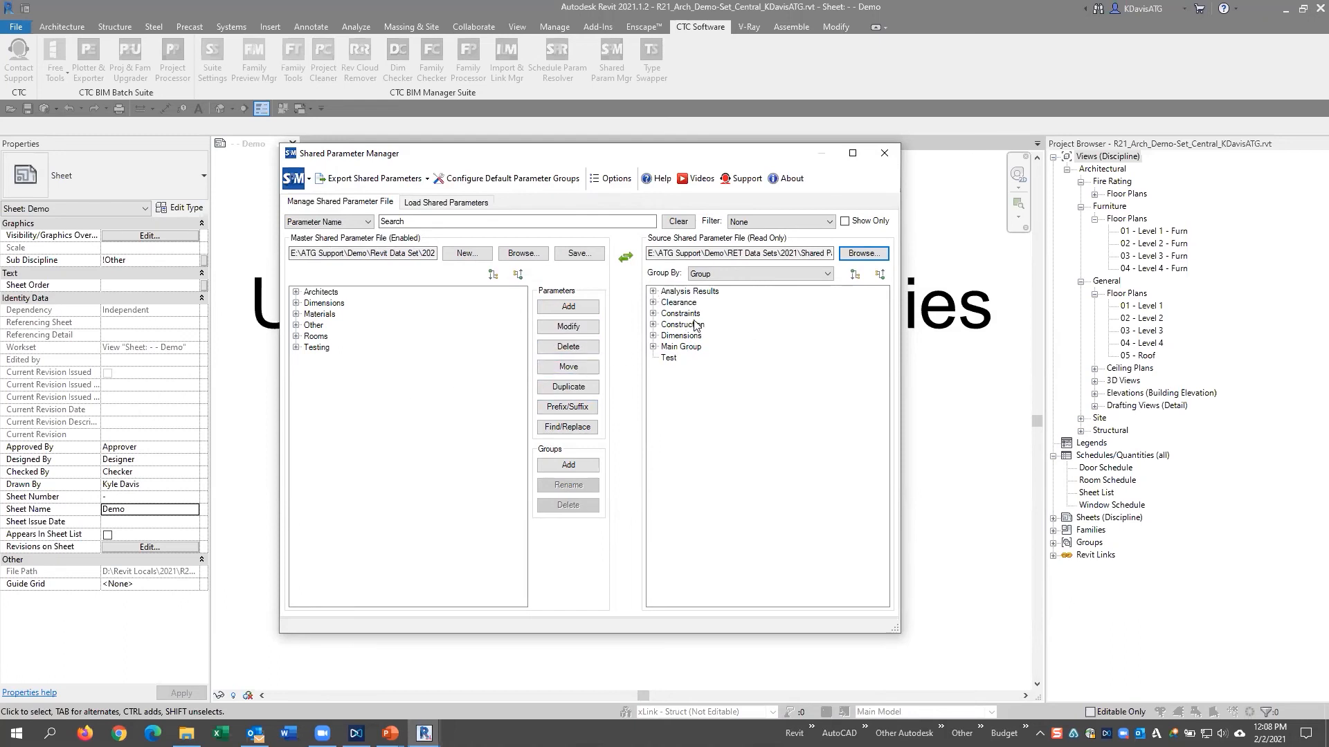
Expand the source file's Analysis Results group and look through its parameters
click(688, 292)
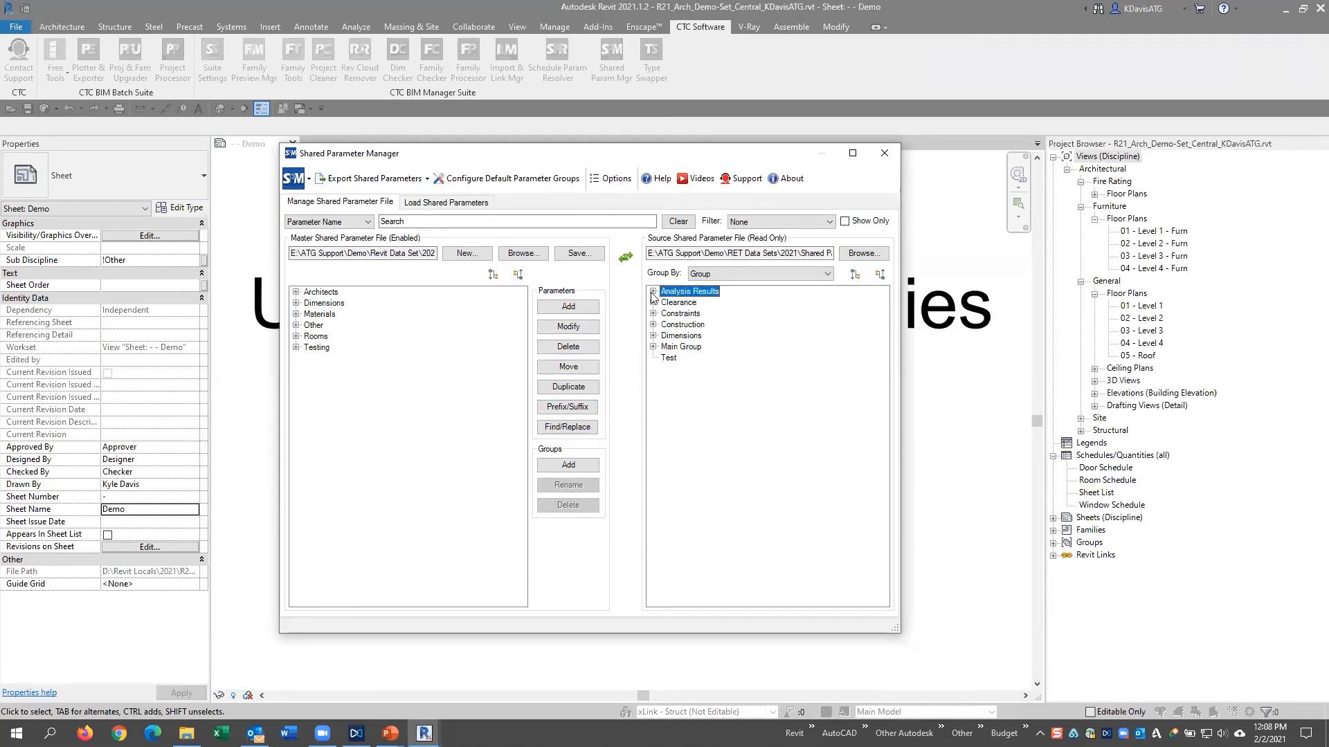
click(653, 291)
scroll(719, 353, down, 7)
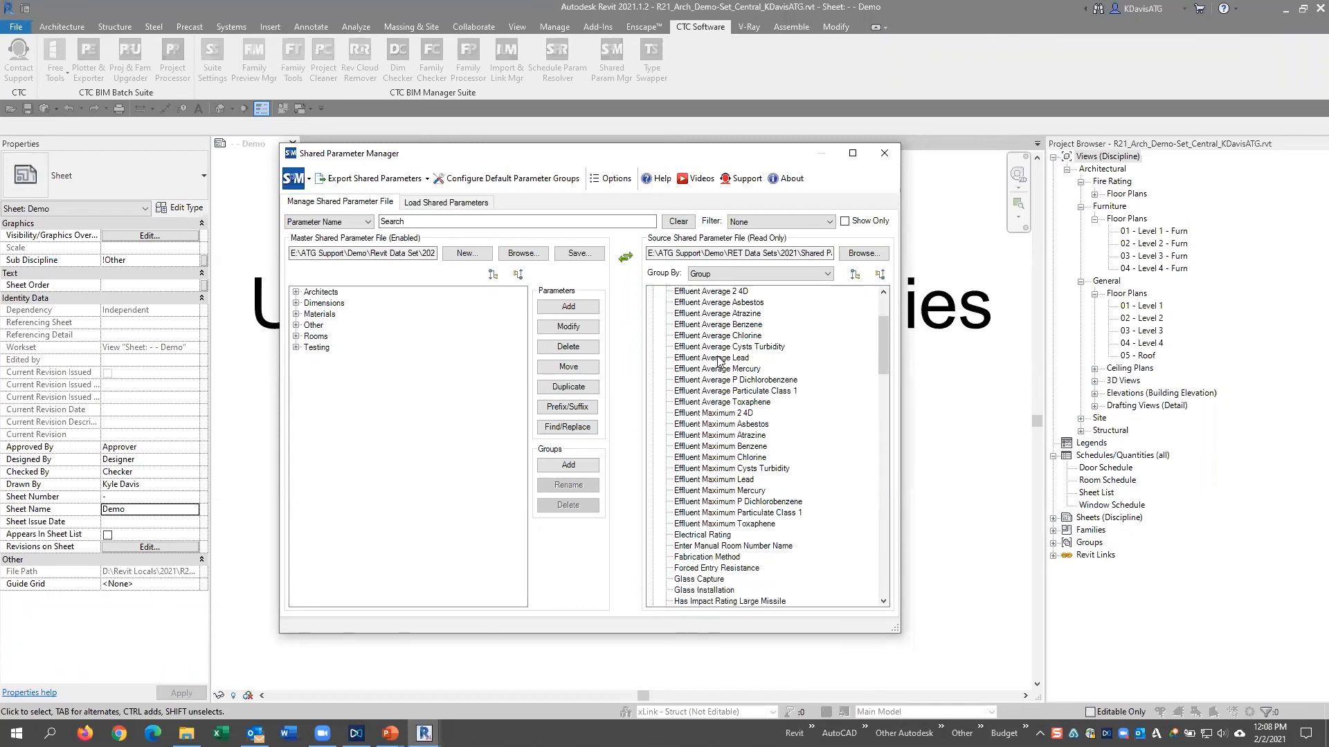
scroll(768, 379, down, 2)
scroll(775, 385, up, 6)
scroll(777, 388, up, 3)
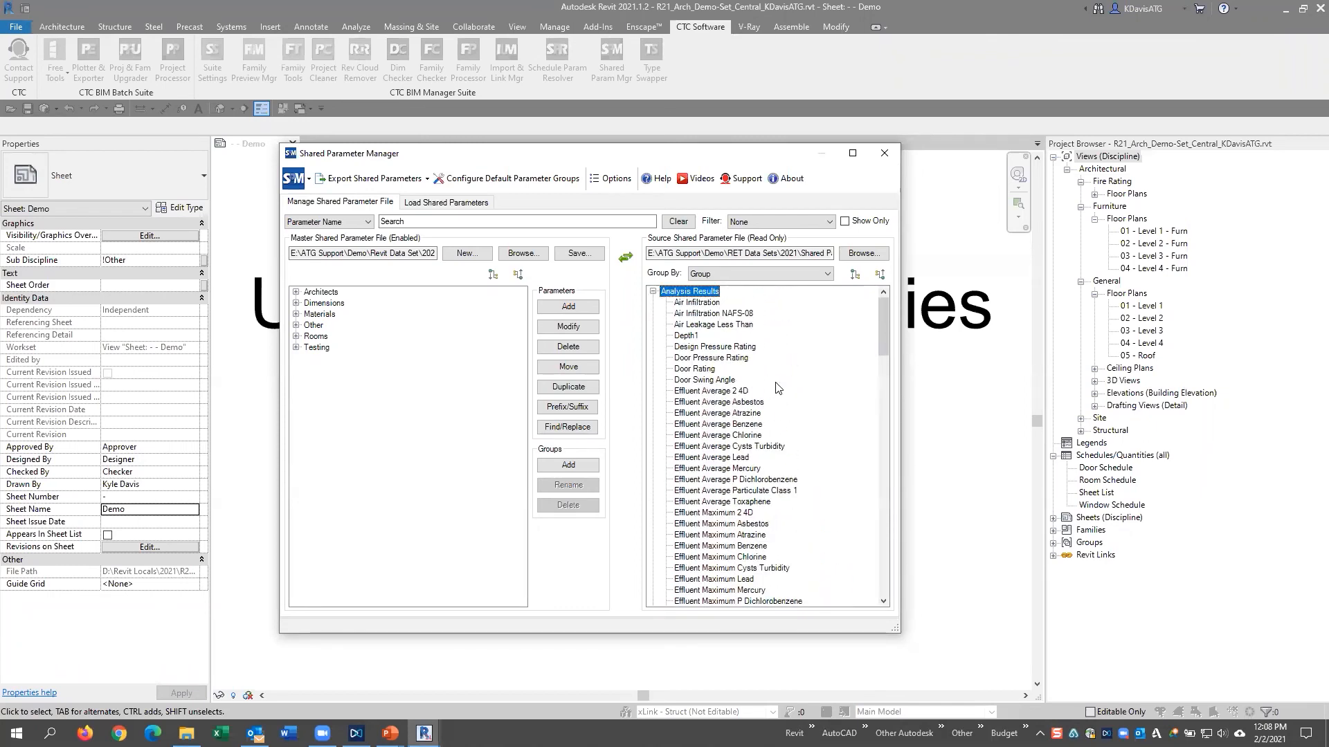
Filter the shared parameters by Unique and review the highlighted entries in the master and source files
click(793, 223)
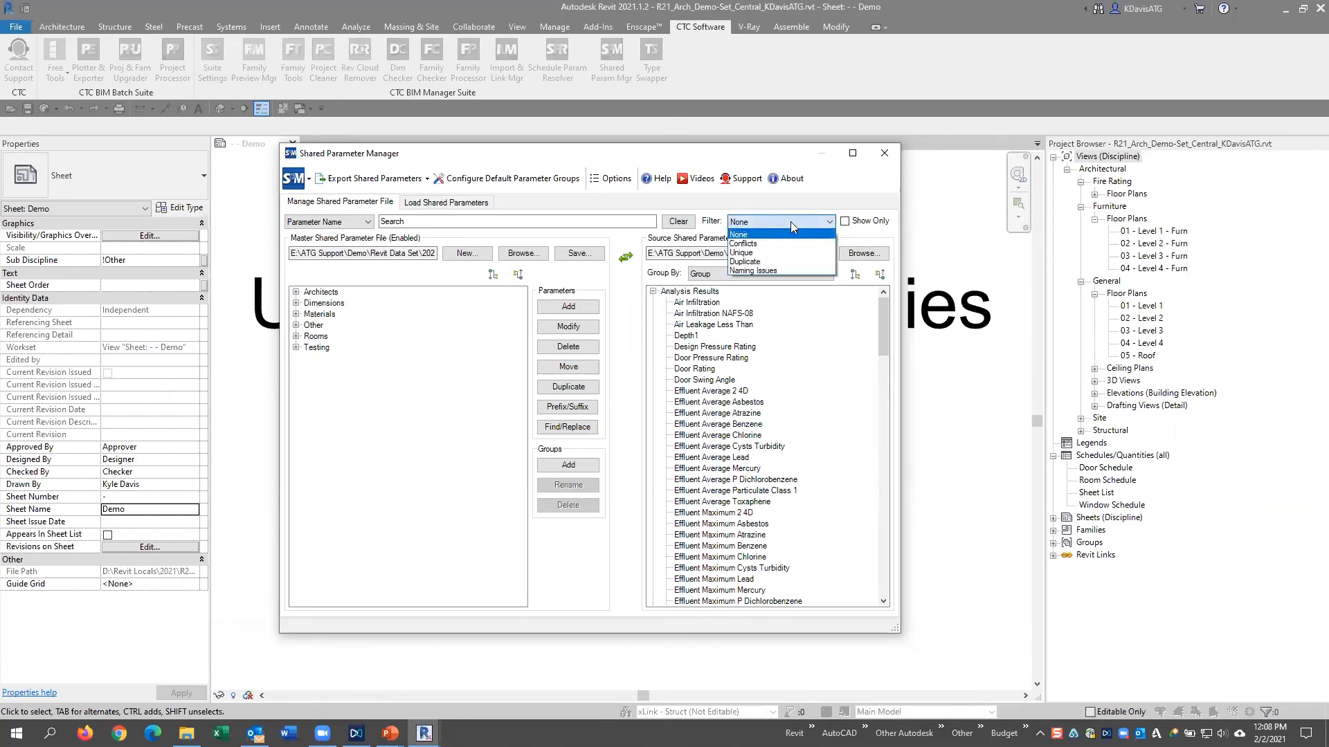
click(764, 253)
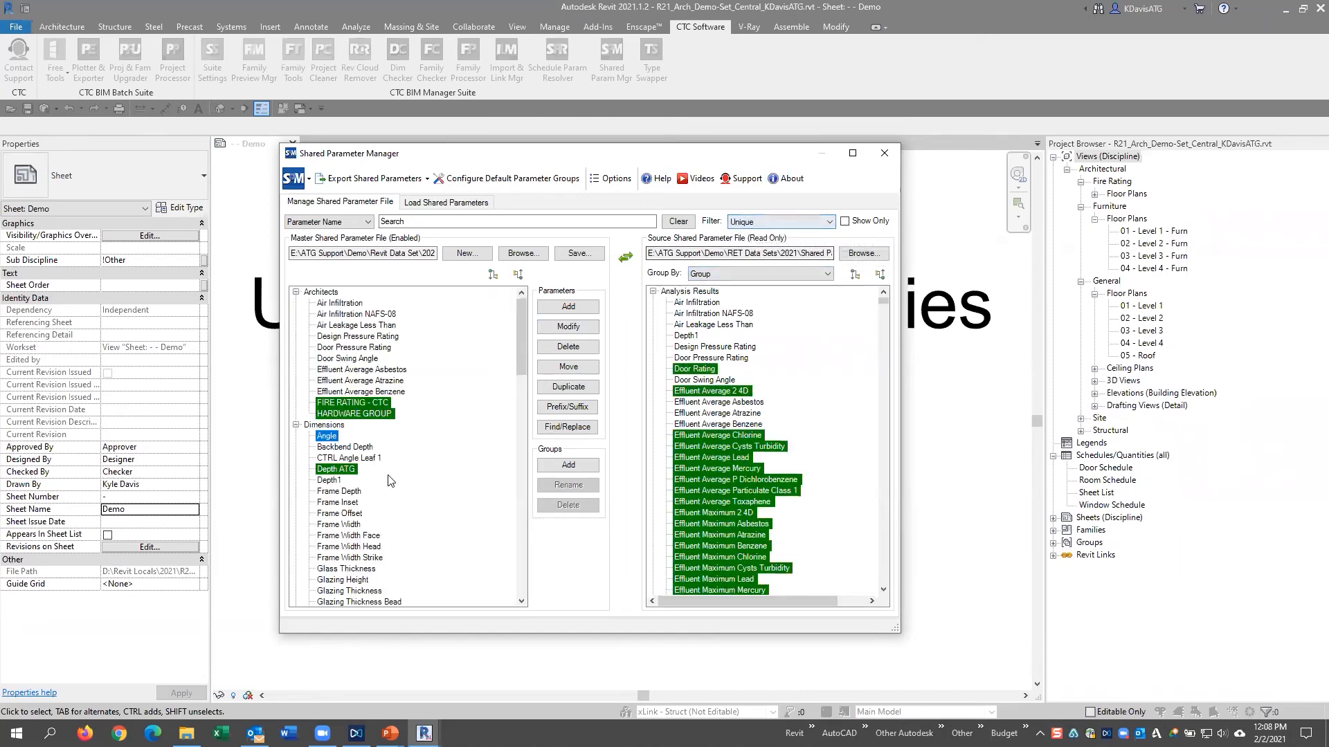
click(349, 458)
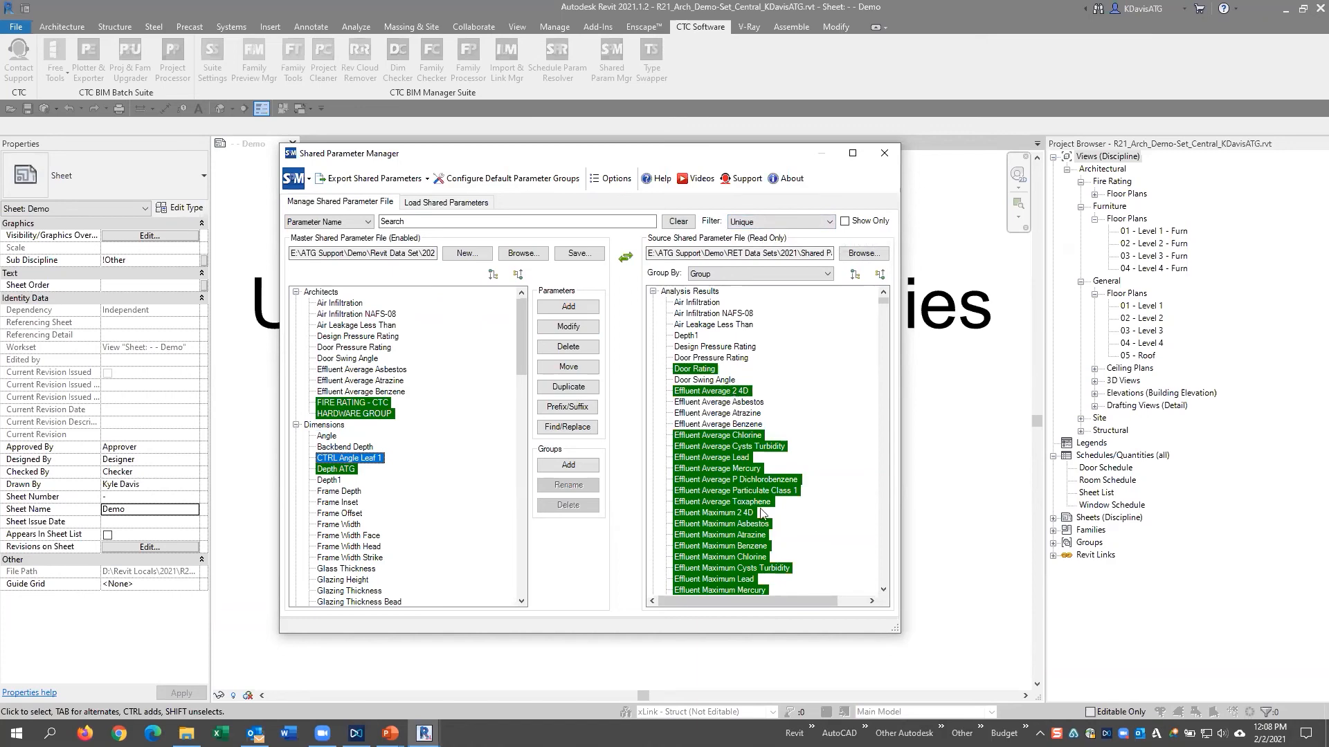
scroll(812, 457, down, 1)
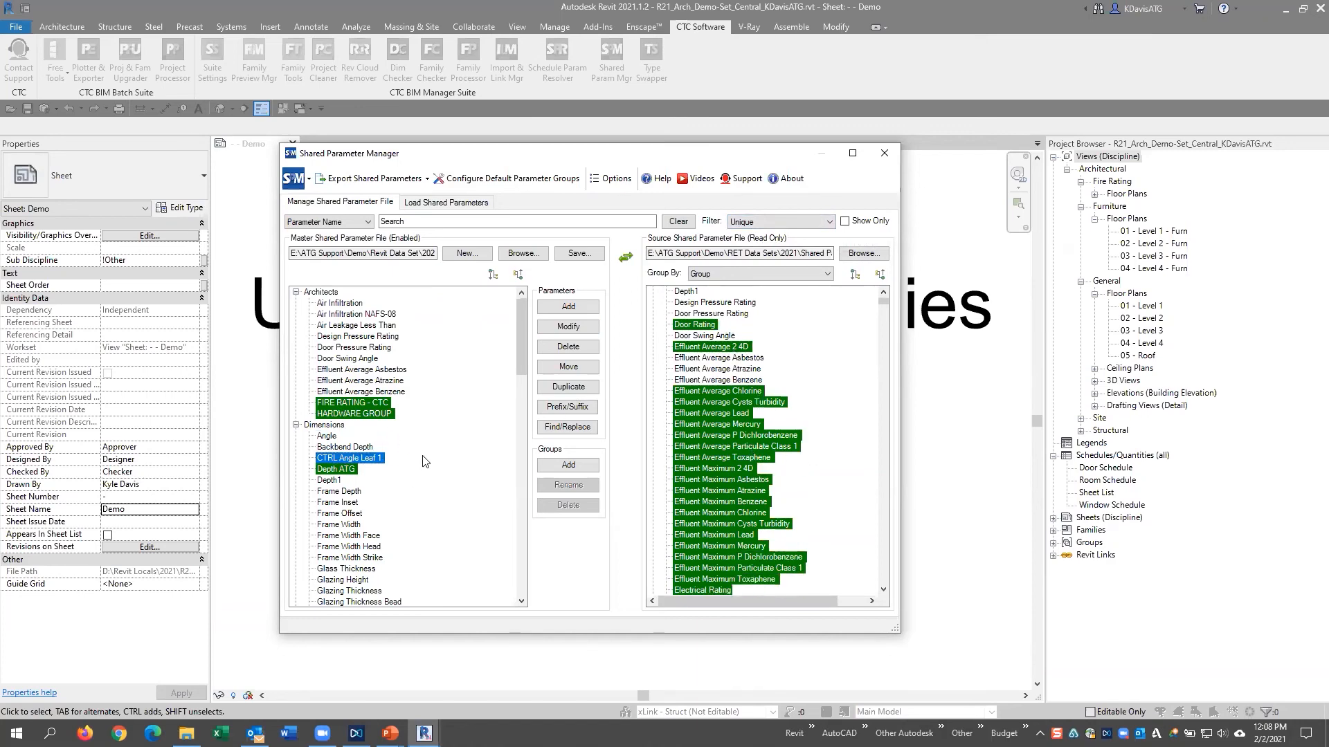
scroll(423, 456, down, 3)
scroll(423, 459, down, 9)
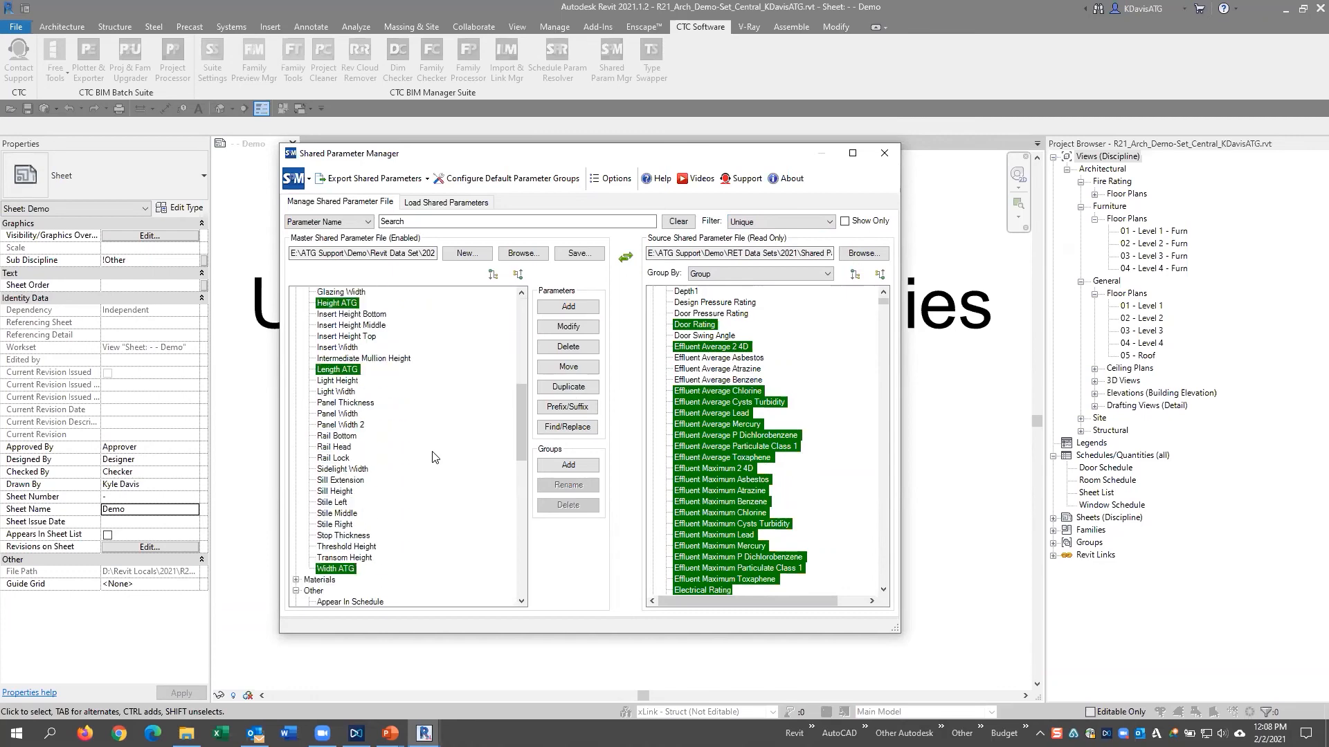
Compare the Air Infiltration parameter in the master and source files and check the end of the source file's path
mouse_move(525, 436)
mouse_down()
mouse_move(539, 502)
mouse_move(548, 426)
mouse_up()
scroll(548, 416, up, 15)
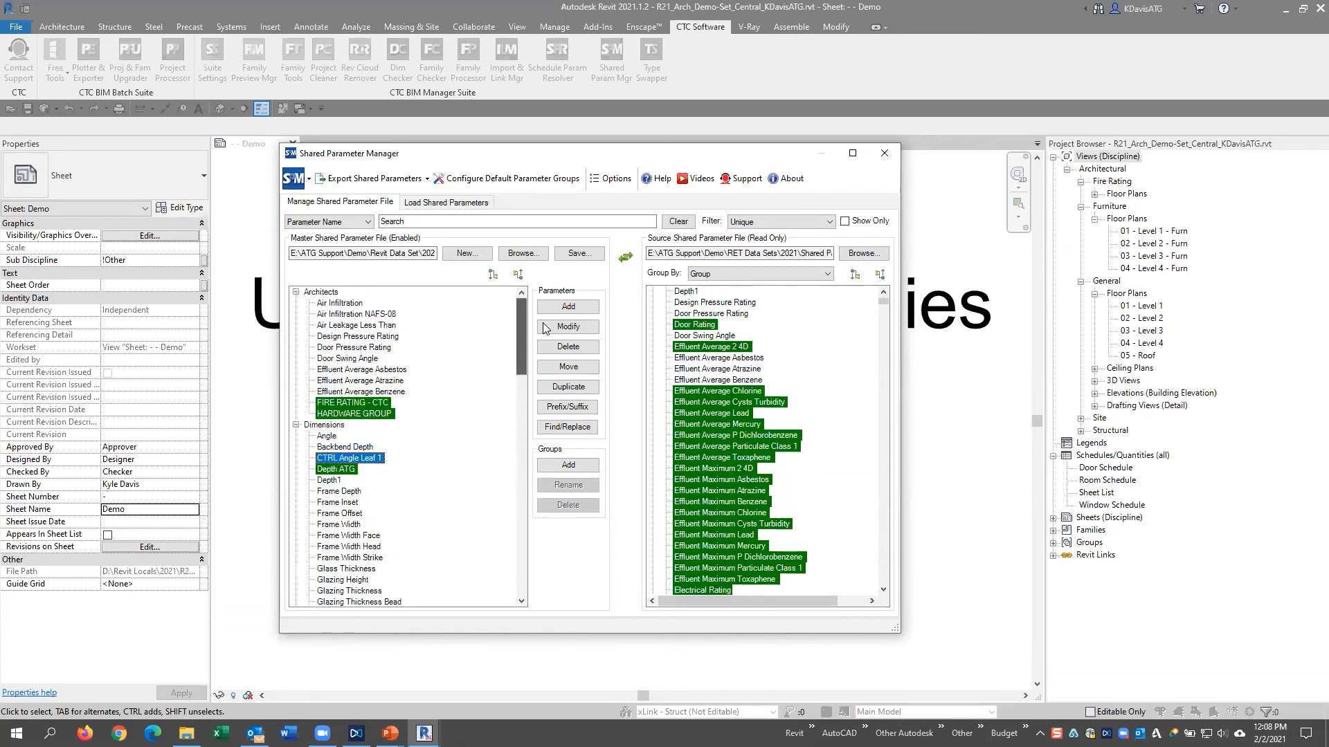
scroll(859, 356, up, 2)
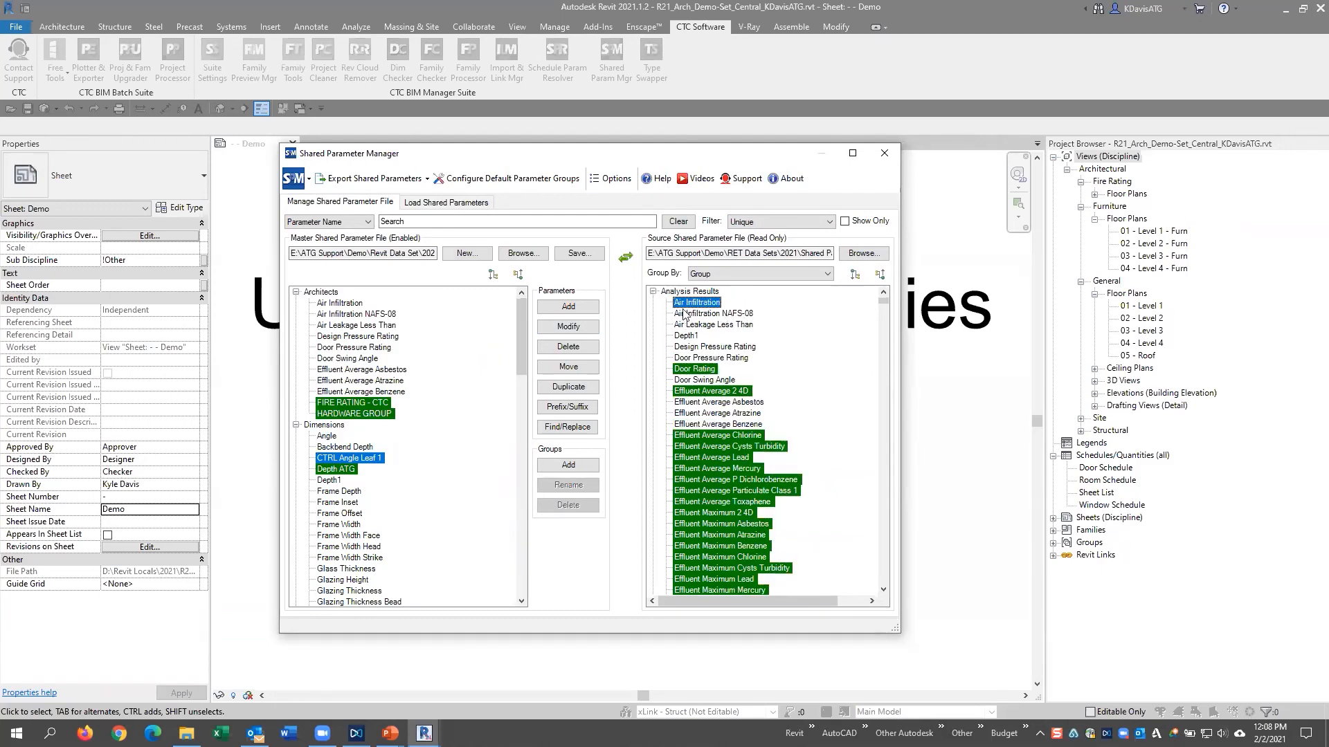
click(340, 303)
click(694, 303)
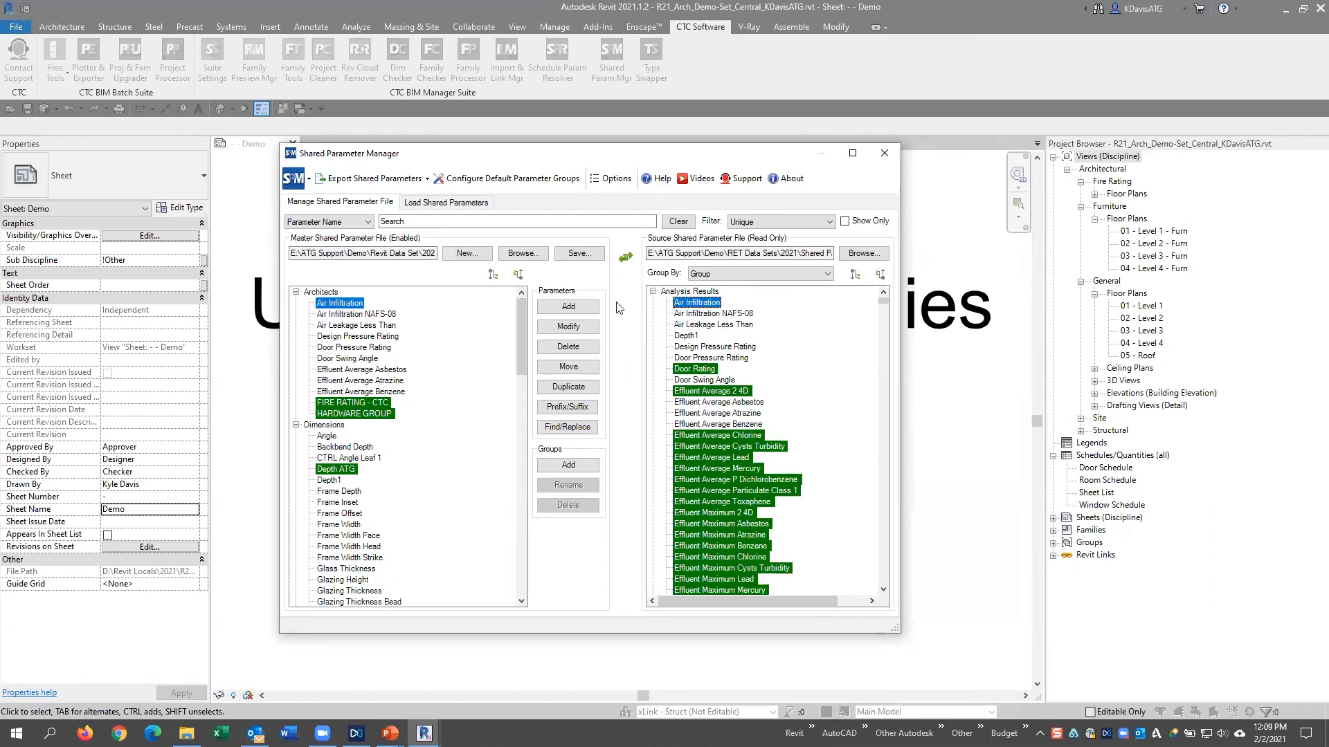
drag(651, 254, 835, 253)
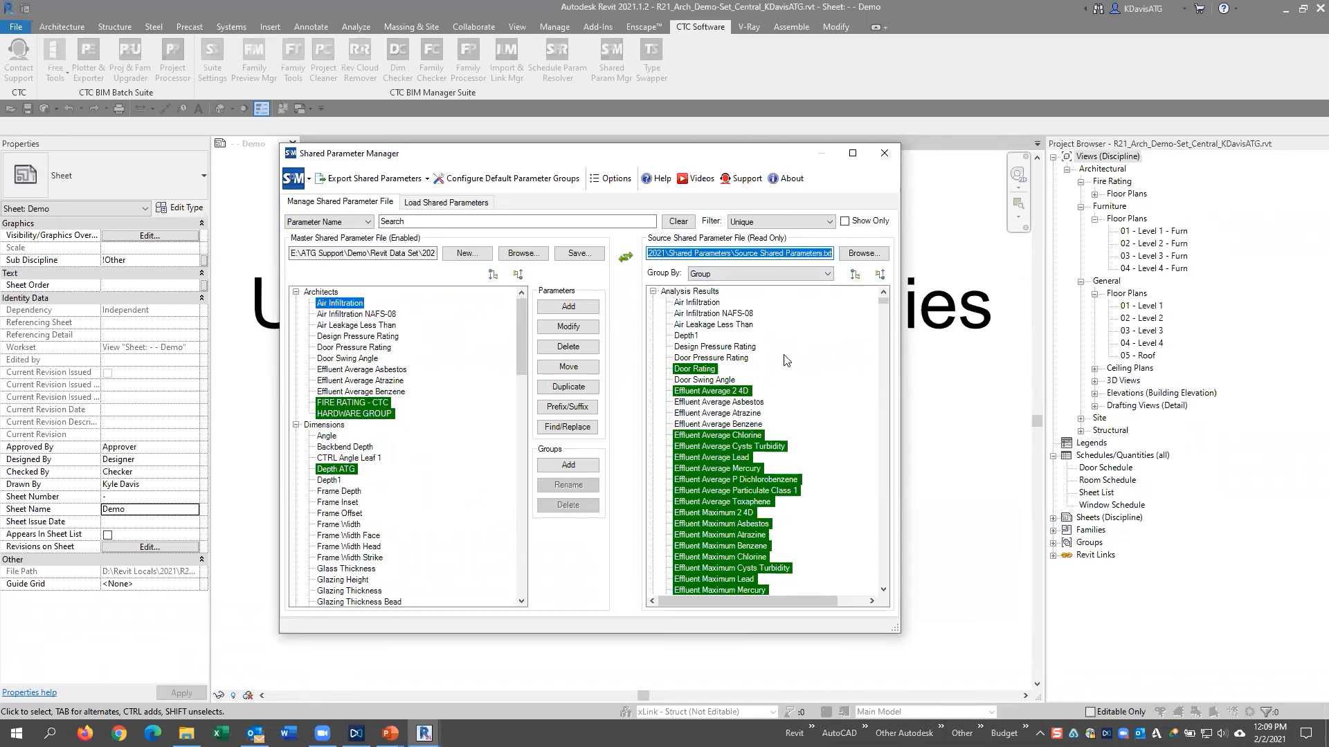
click(697, 303)
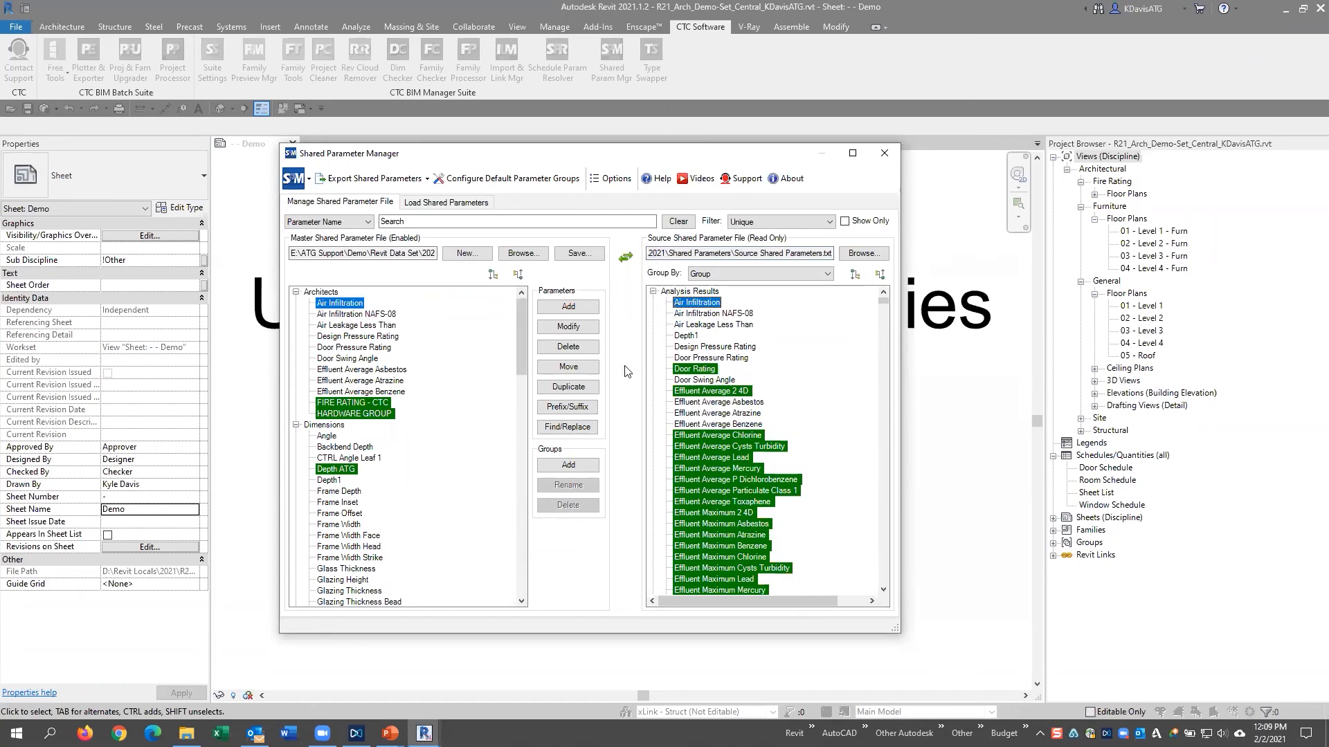
Copy the unique Door Rating parameter from the source file's Analysis Results group into the master file's Rooms group
click(708, 370)
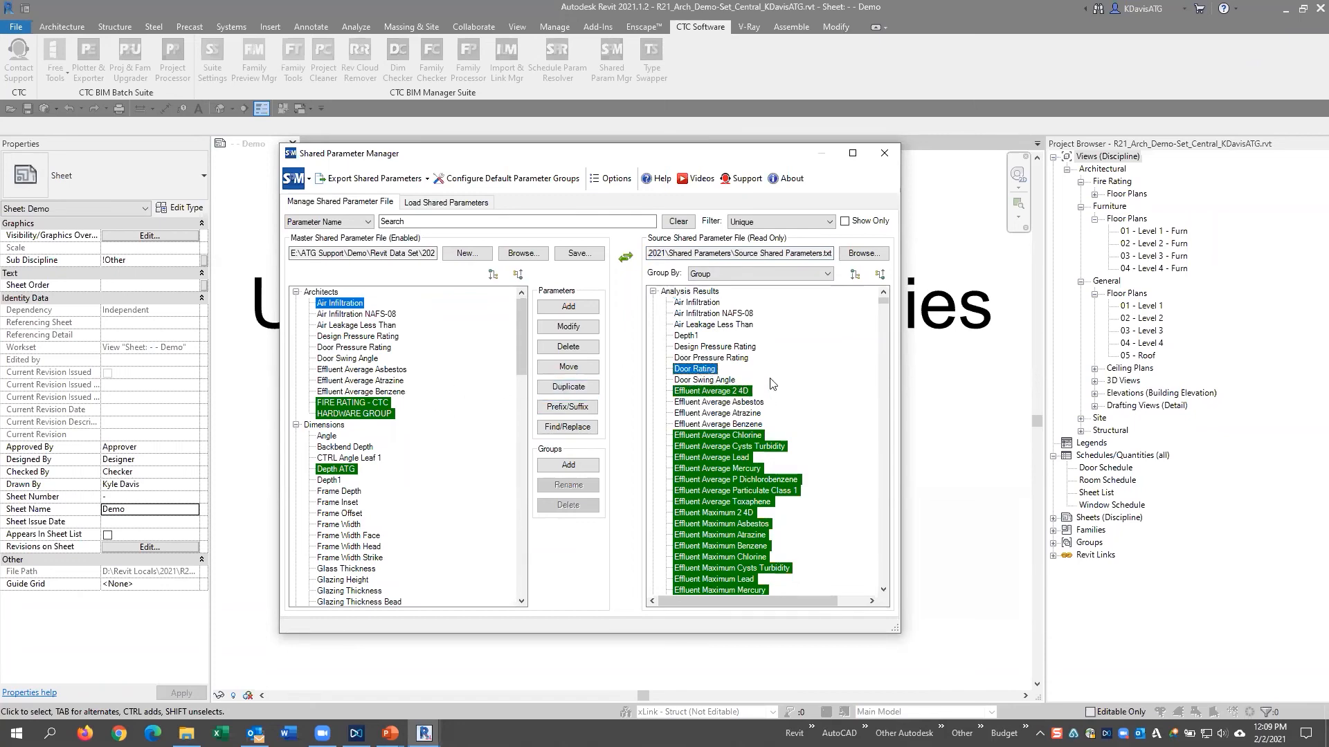
click(703, 358)
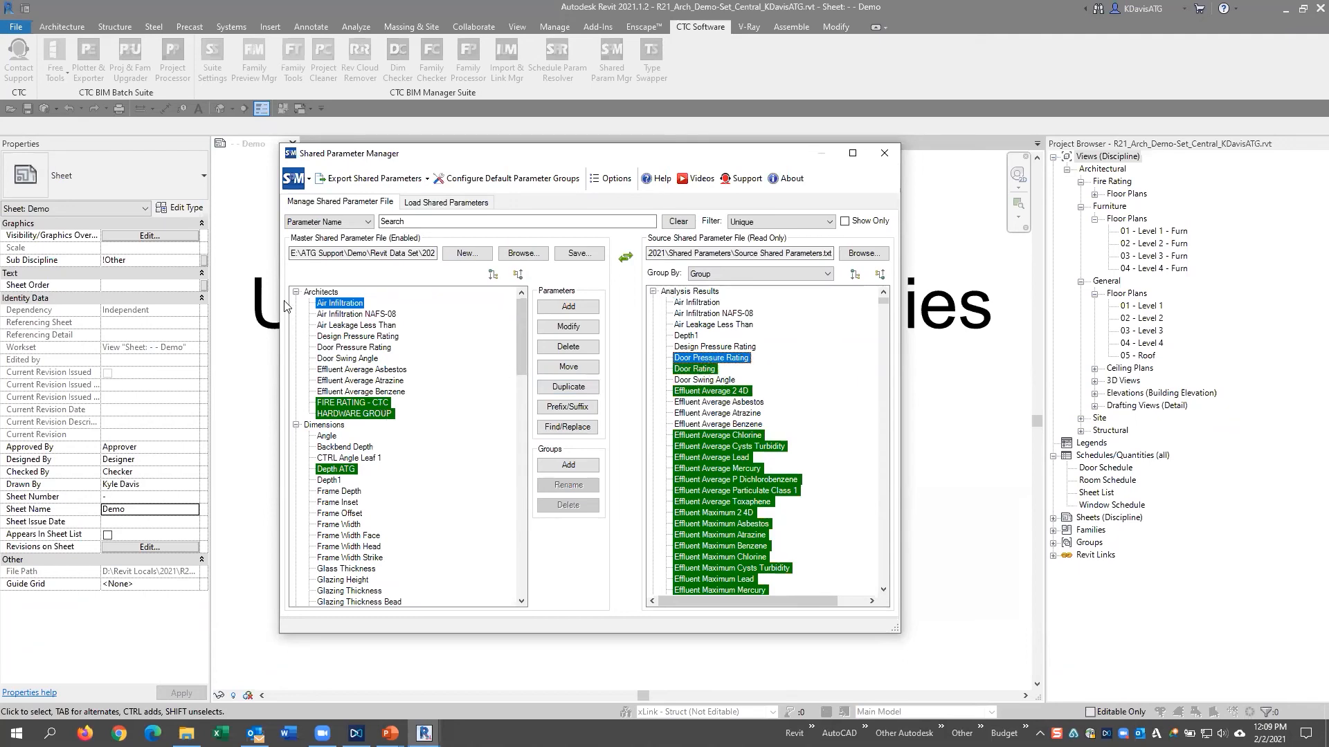
click(690, 372)
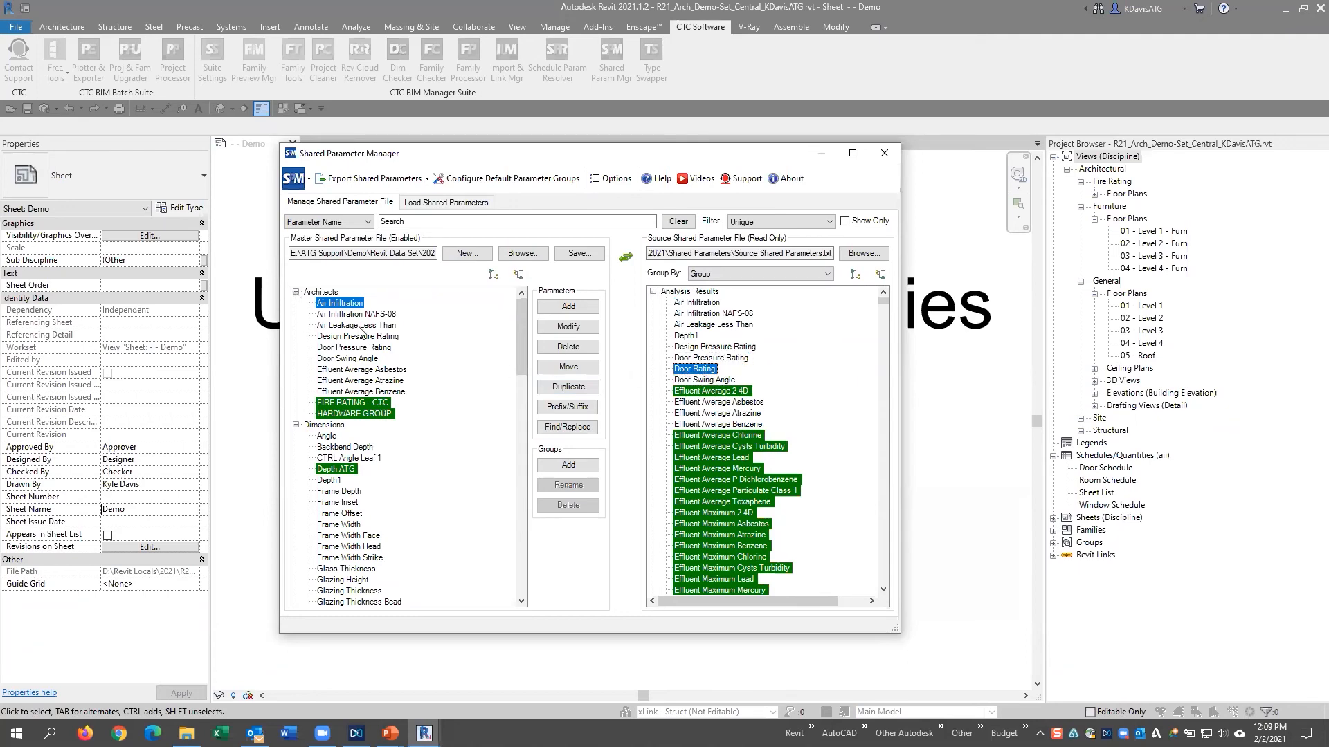
click(296, 292)
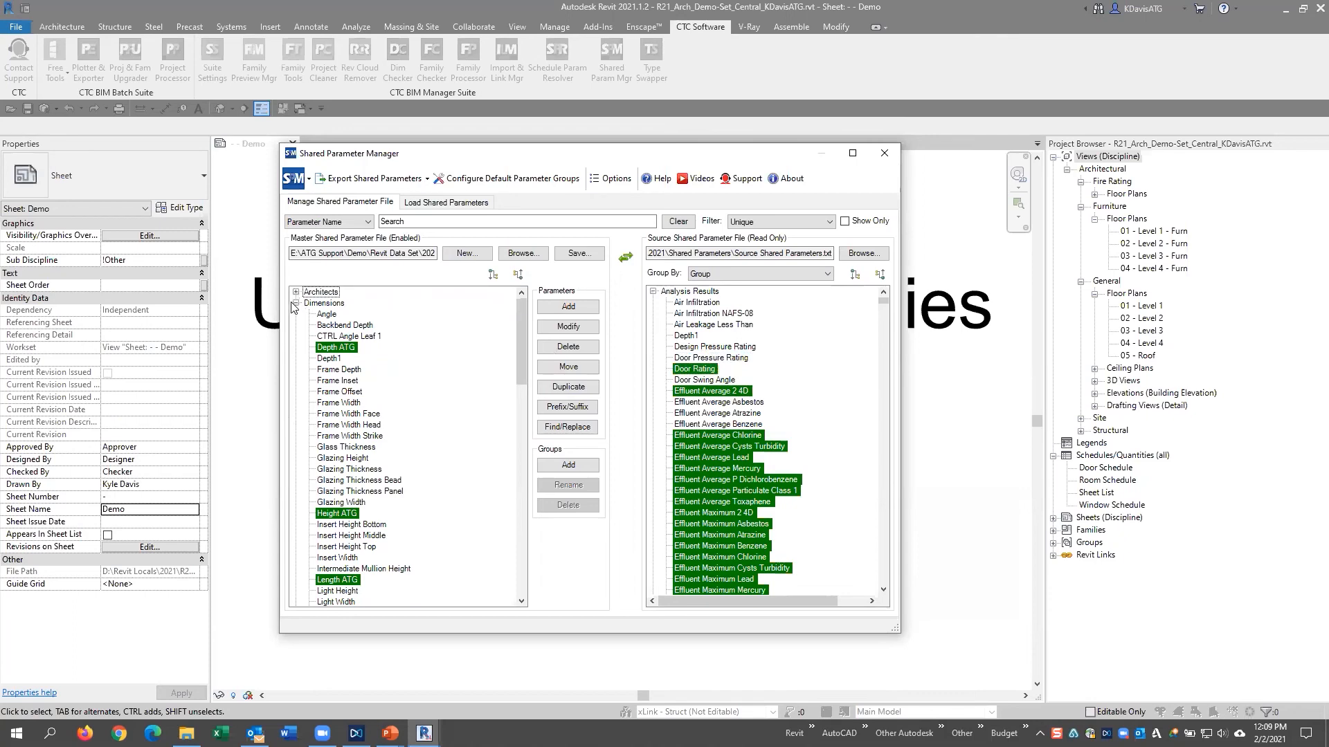
click(295, 303)
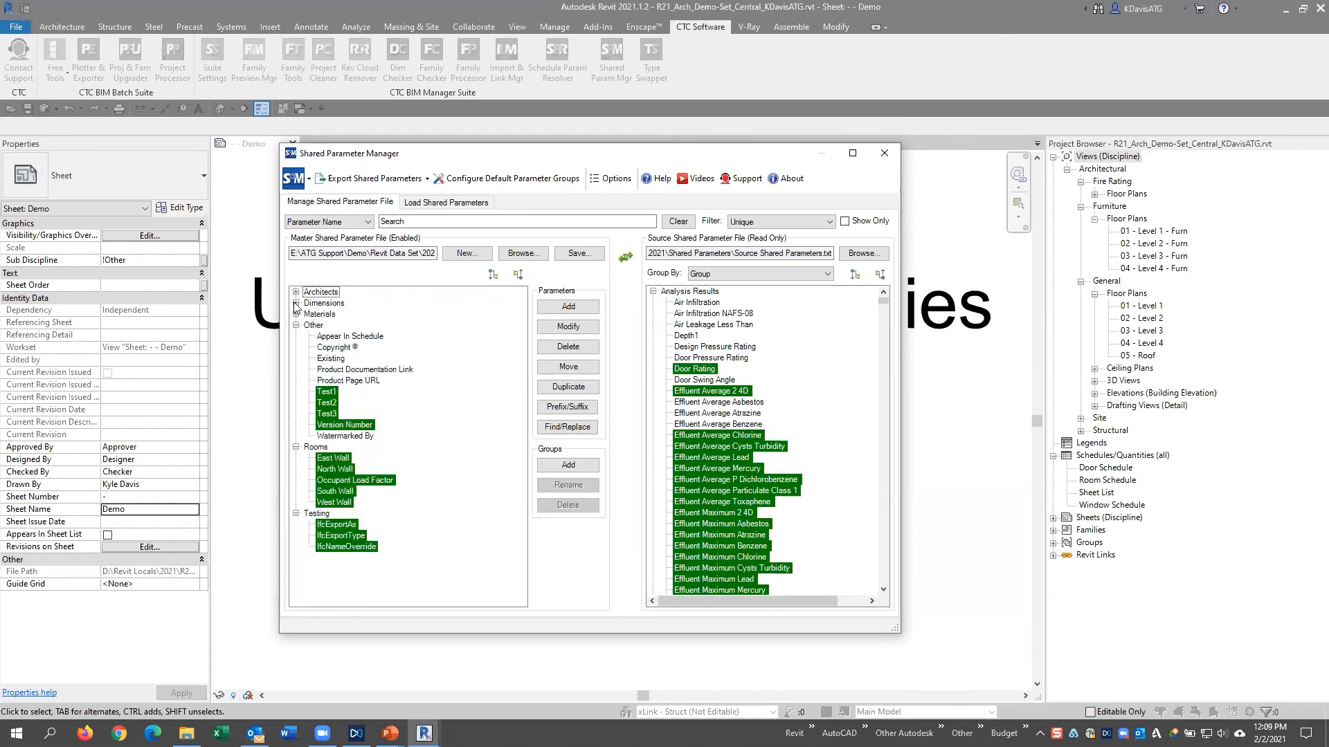
click(317, 448)
click(699, 373)
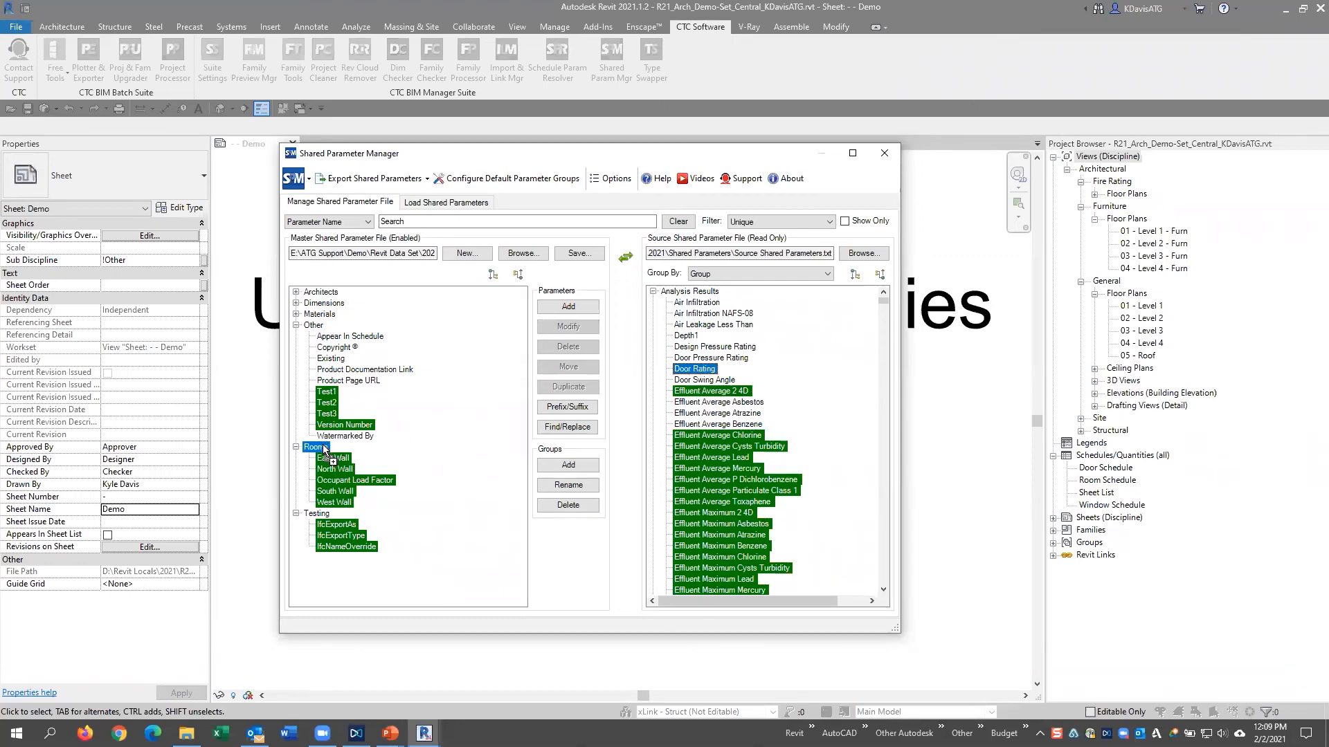
drag(323, 446, 324, 446)
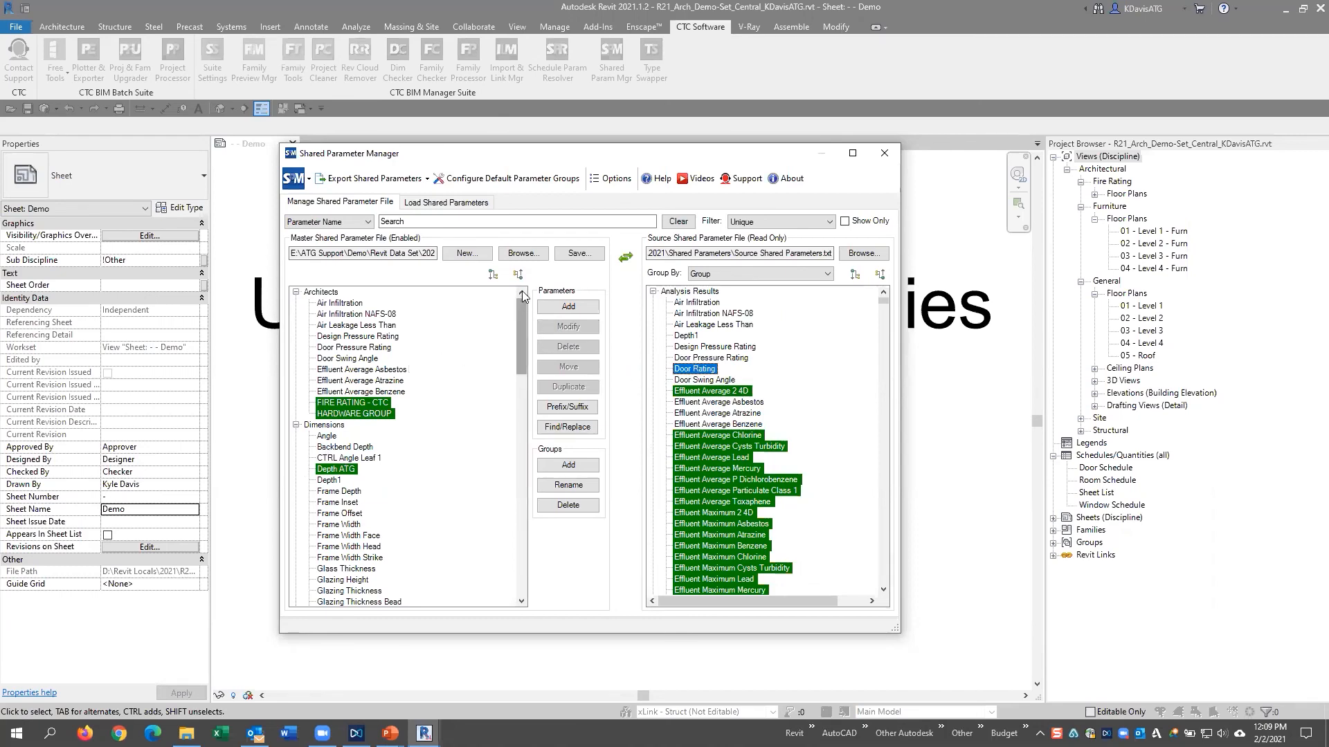
drag(522, 308, 522, 464)
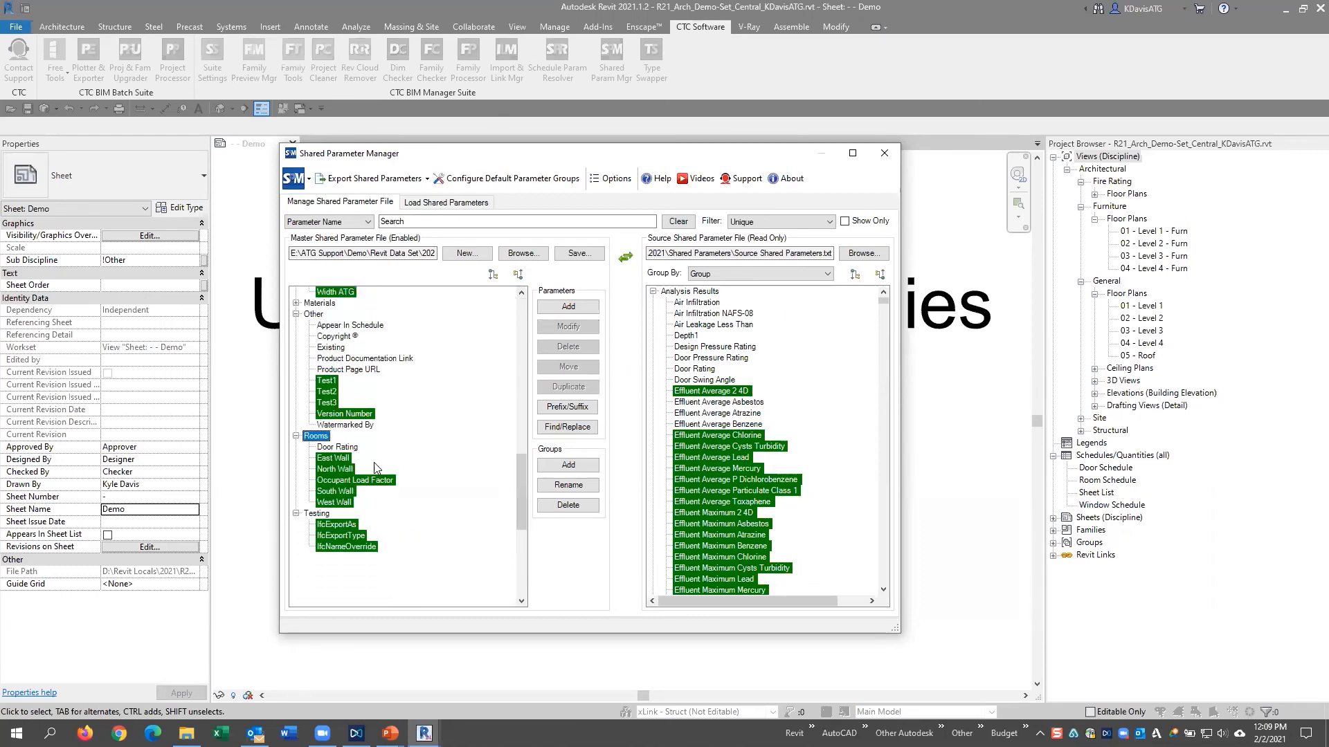
Check Door Rating in the master's Rooms group against the source file and look through the source's remaining unique parameters
click(338, 447)
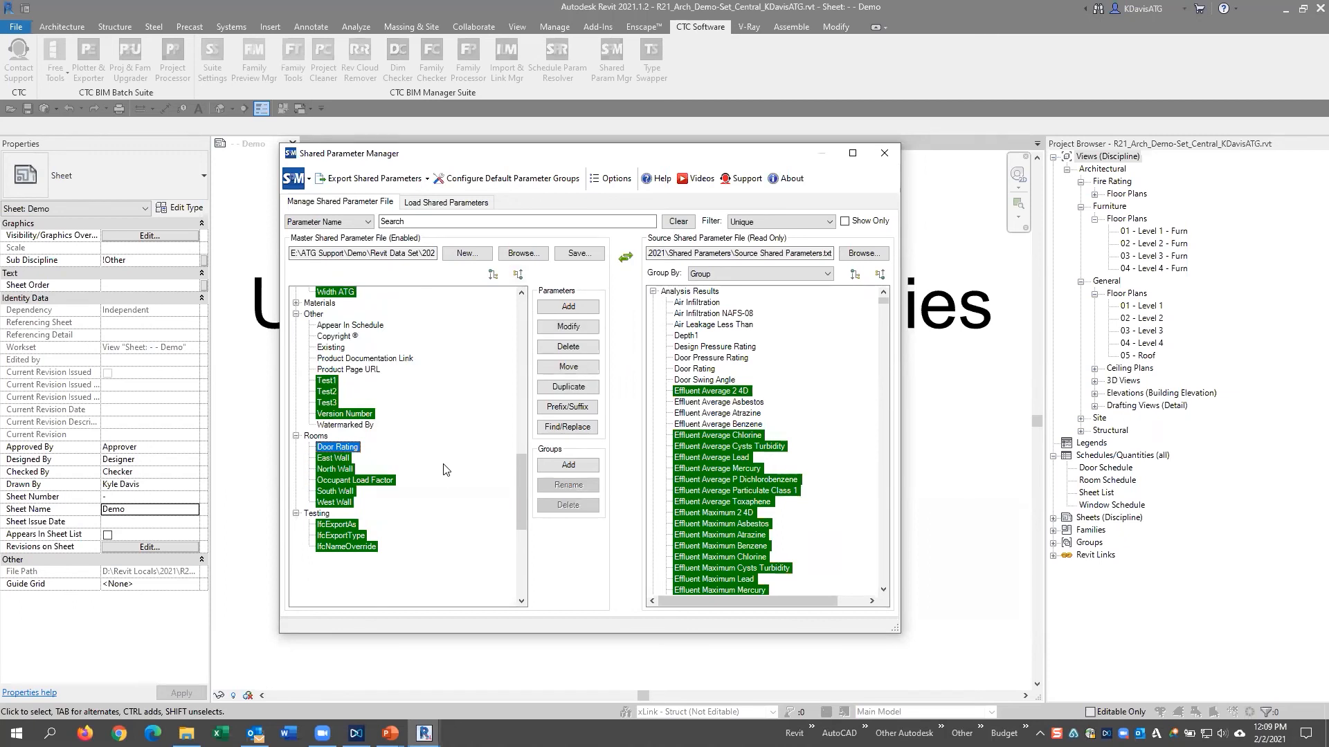
click(716, 379)
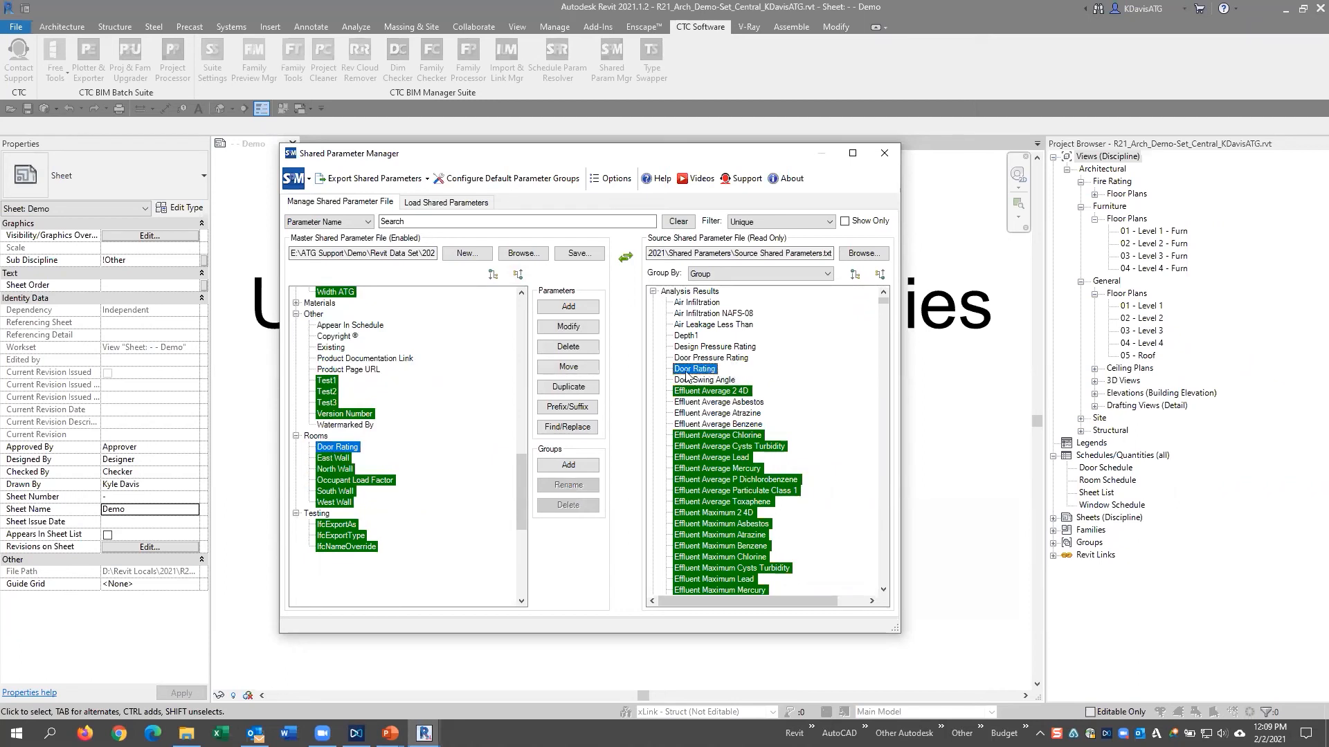
click(711, 358)
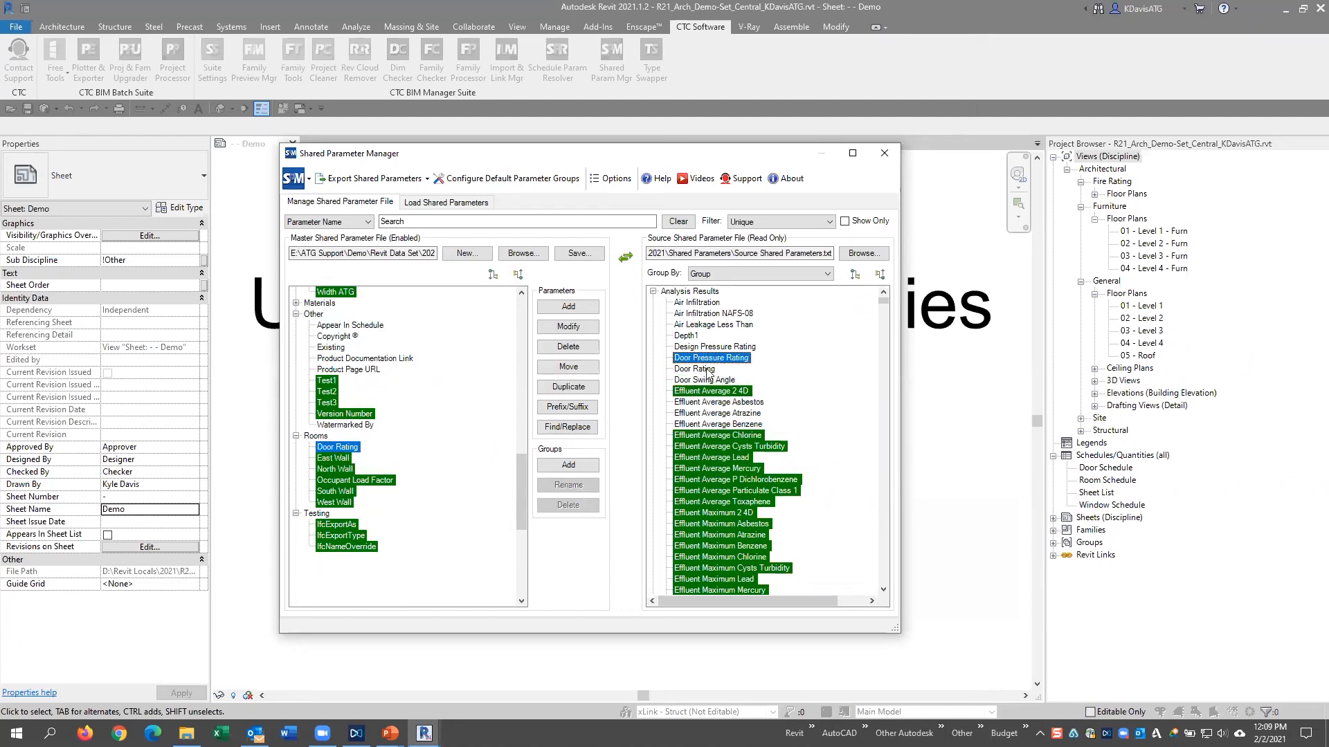
click(344, 449)
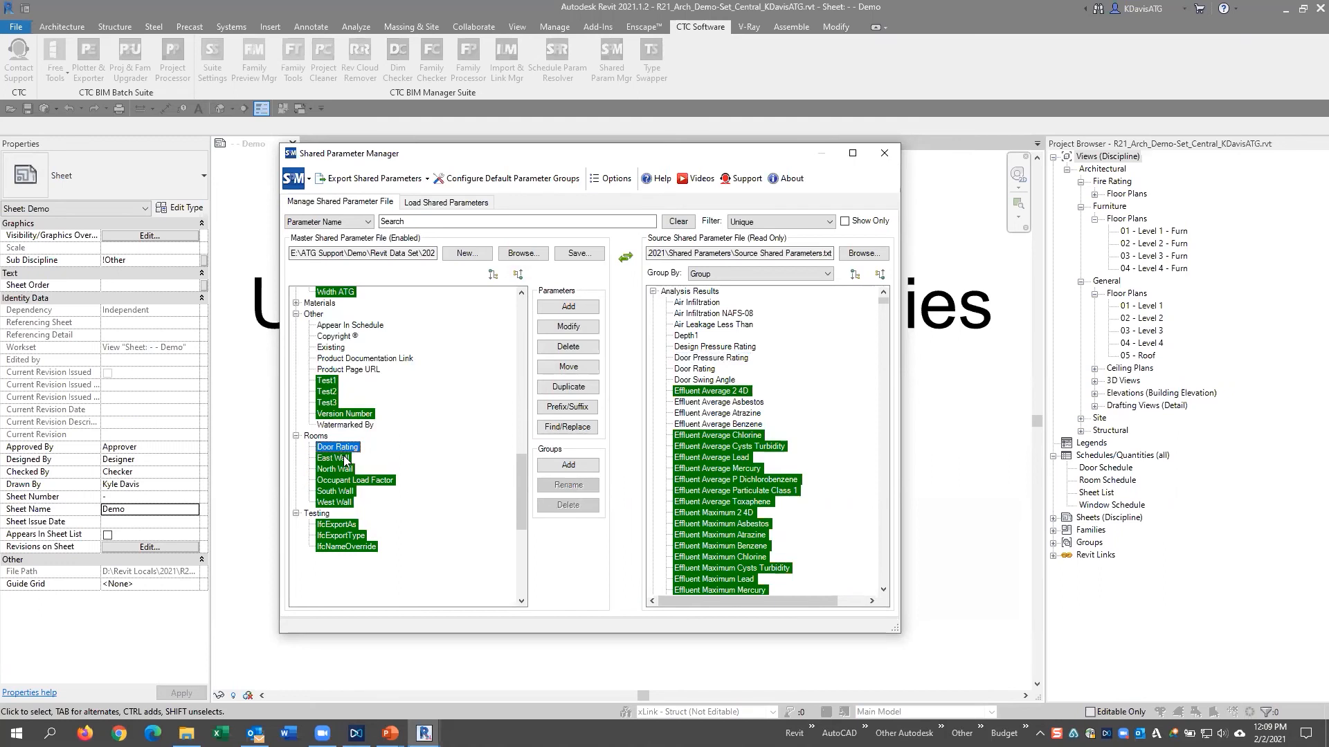
click(344, 459)
scroll(850, 391, down, 6)
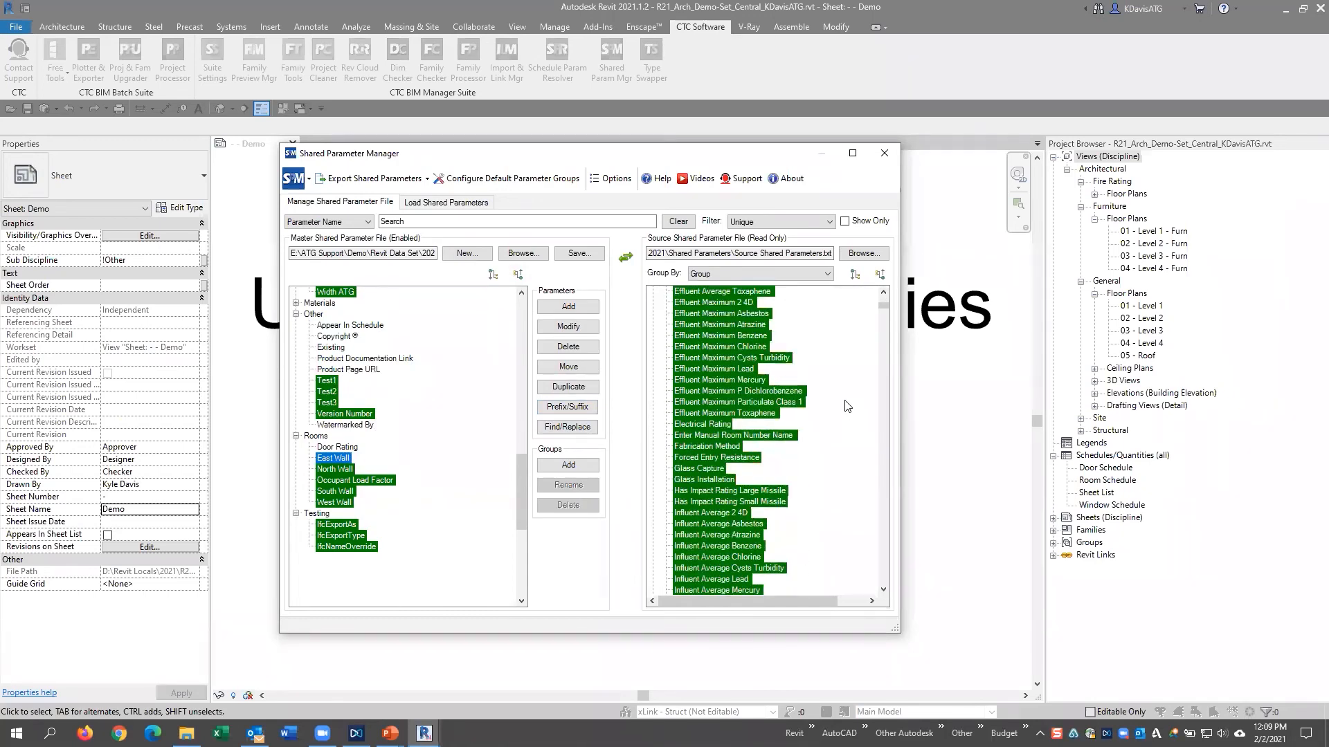
scroll(848, 406, up, 6)
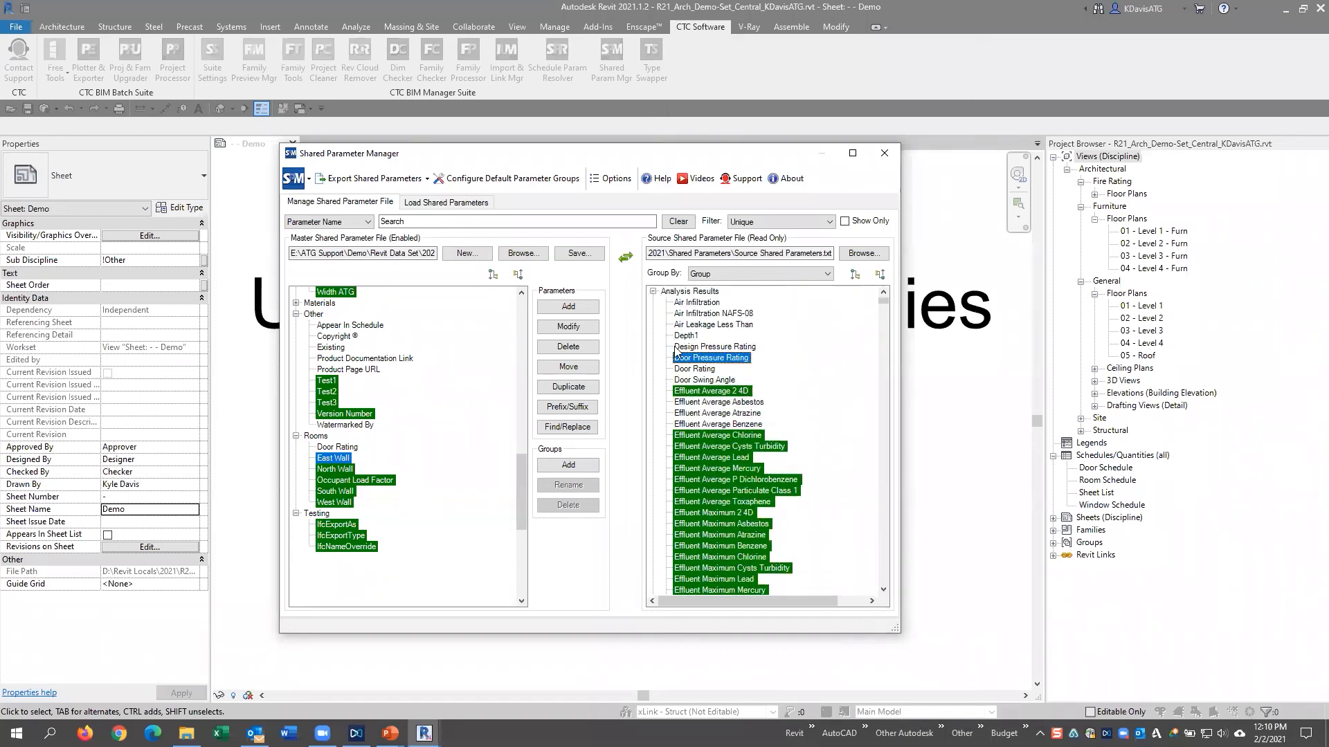
Filter both files to show only Conflicts and examine why the Appear In Schedule and Existing parameters conflict
click(782, 221)
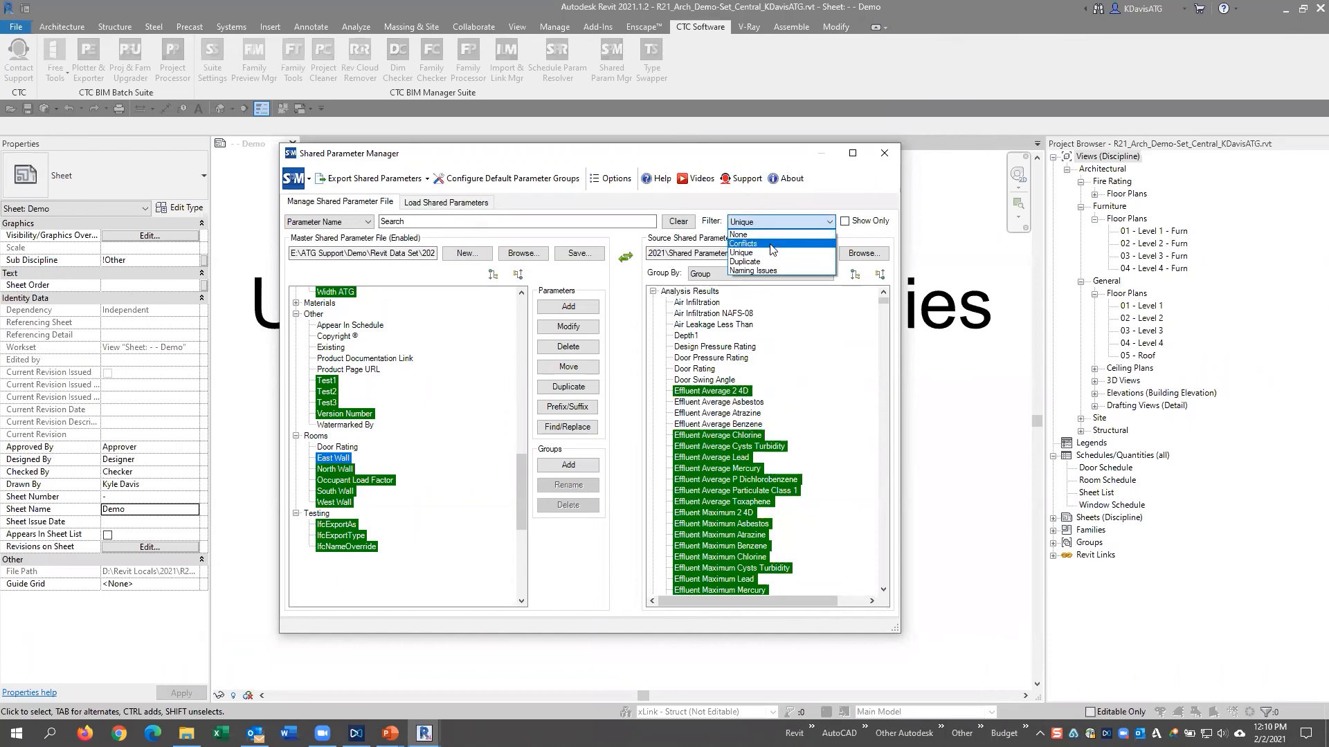
click(773, 244)
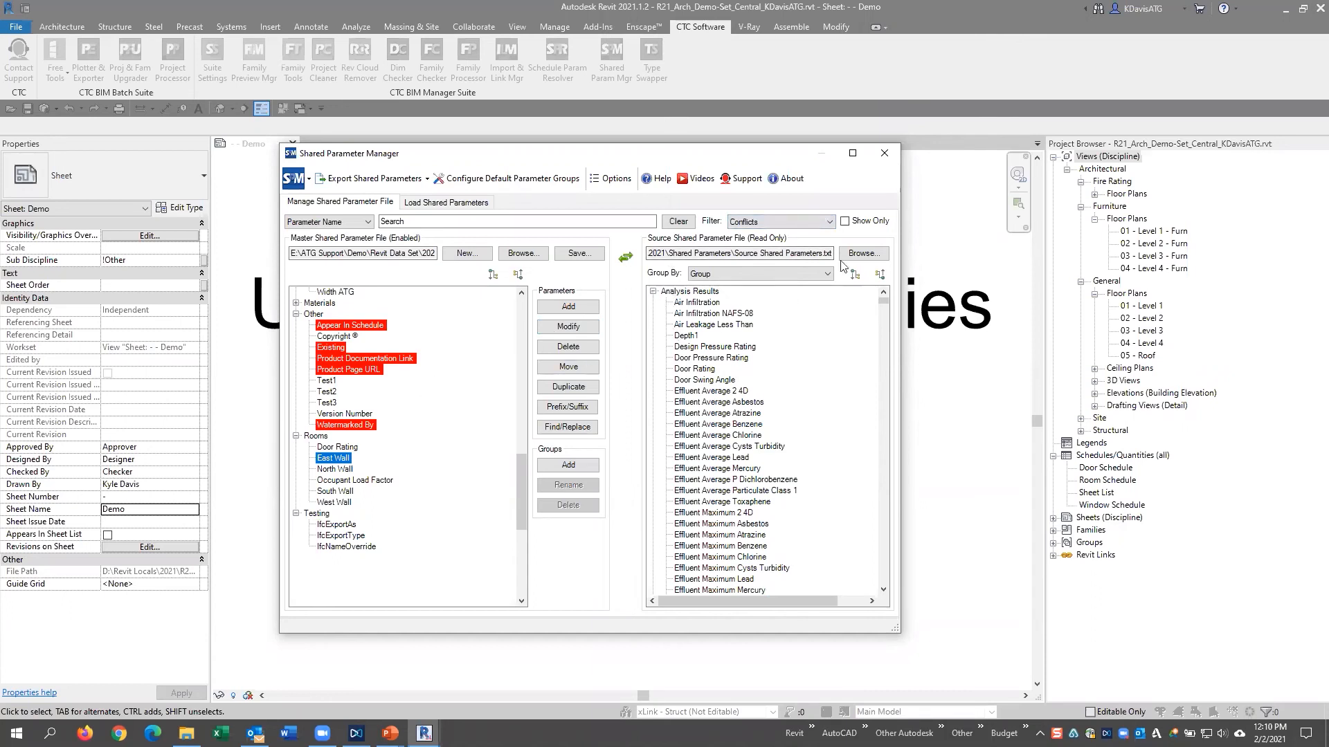
click(863, 225)
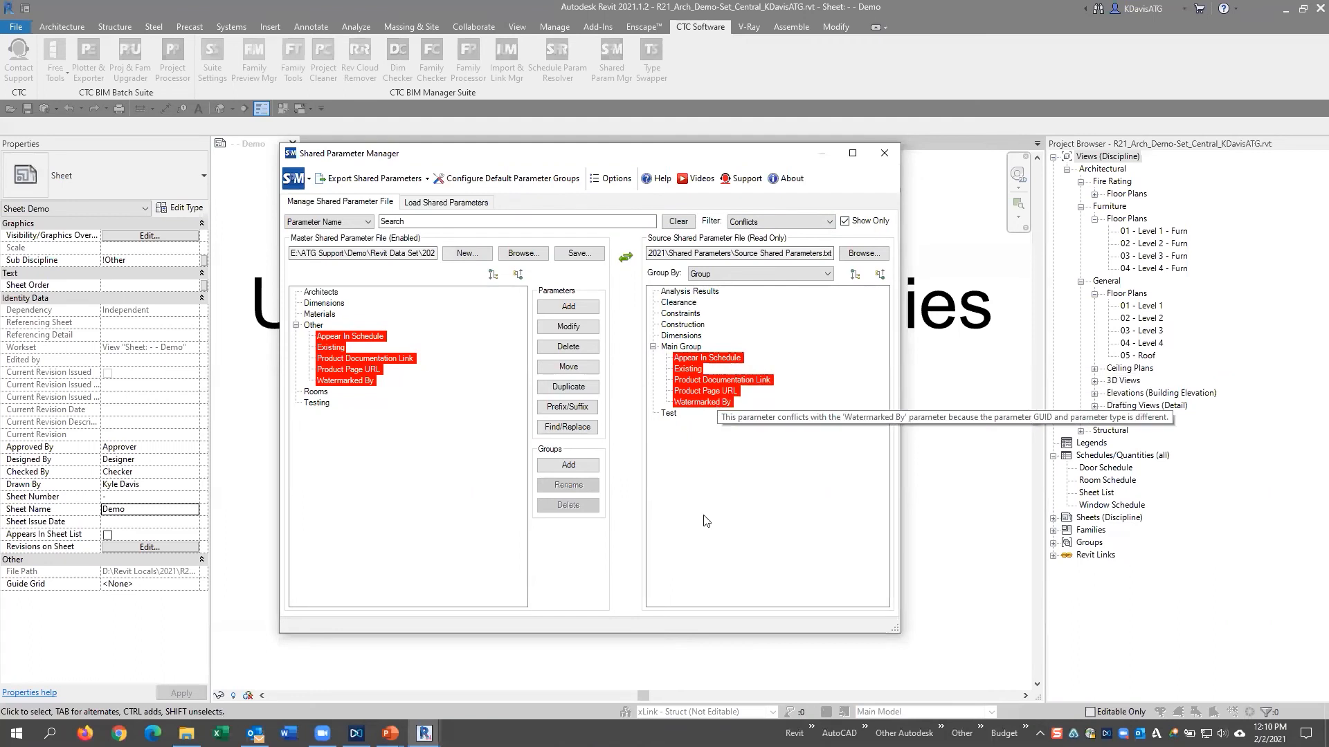
mouse_move(368, 344)
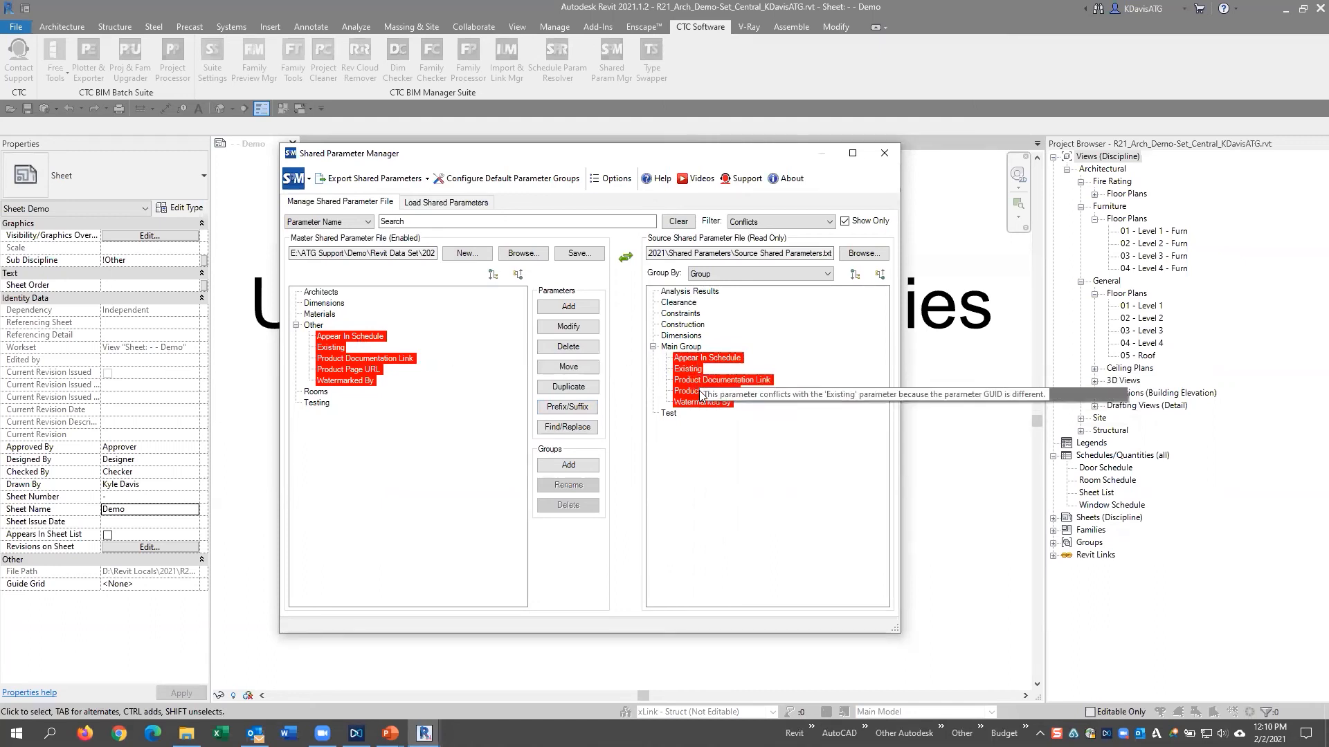
mouse_move(700, 367)
click(349, 337)
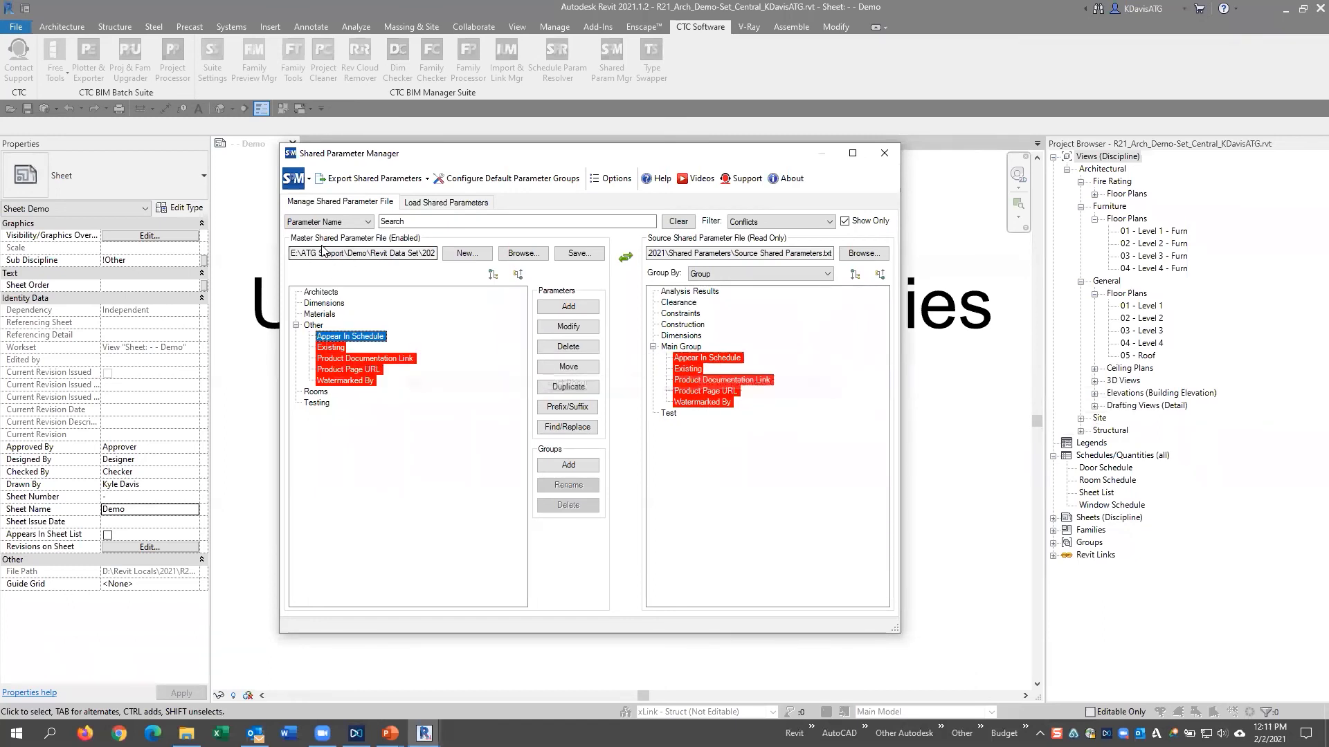
mouse_move(727, 365)
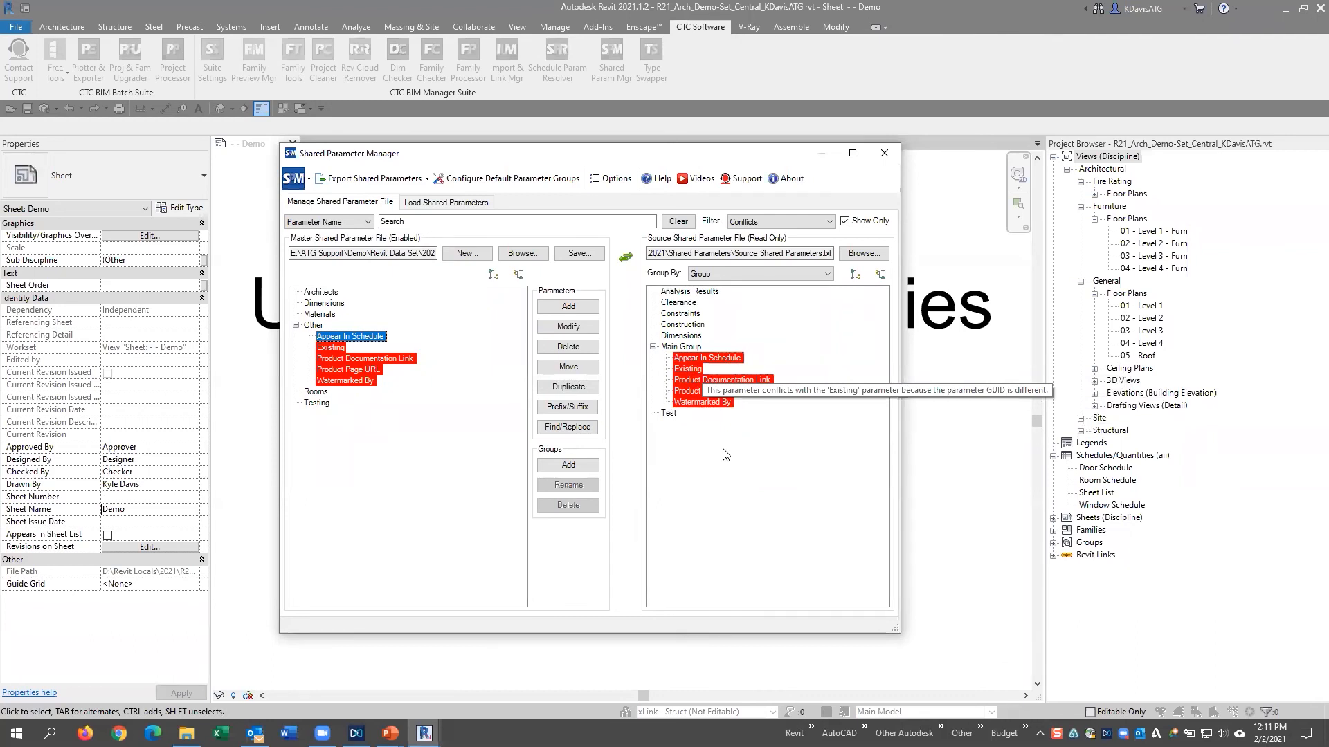
Switch the filter to Duplicate and look through the duplicate parameters in the master file's groups
click(809, 224)
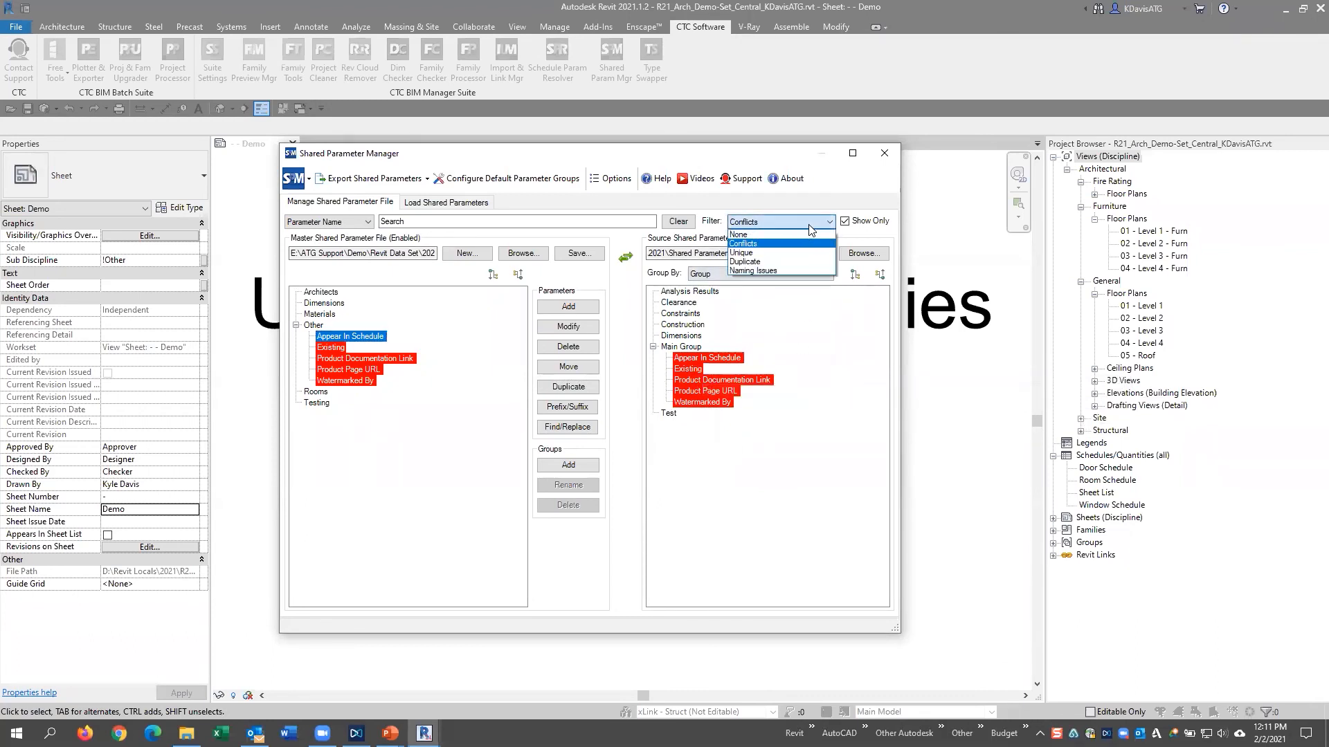
click(811, 261)
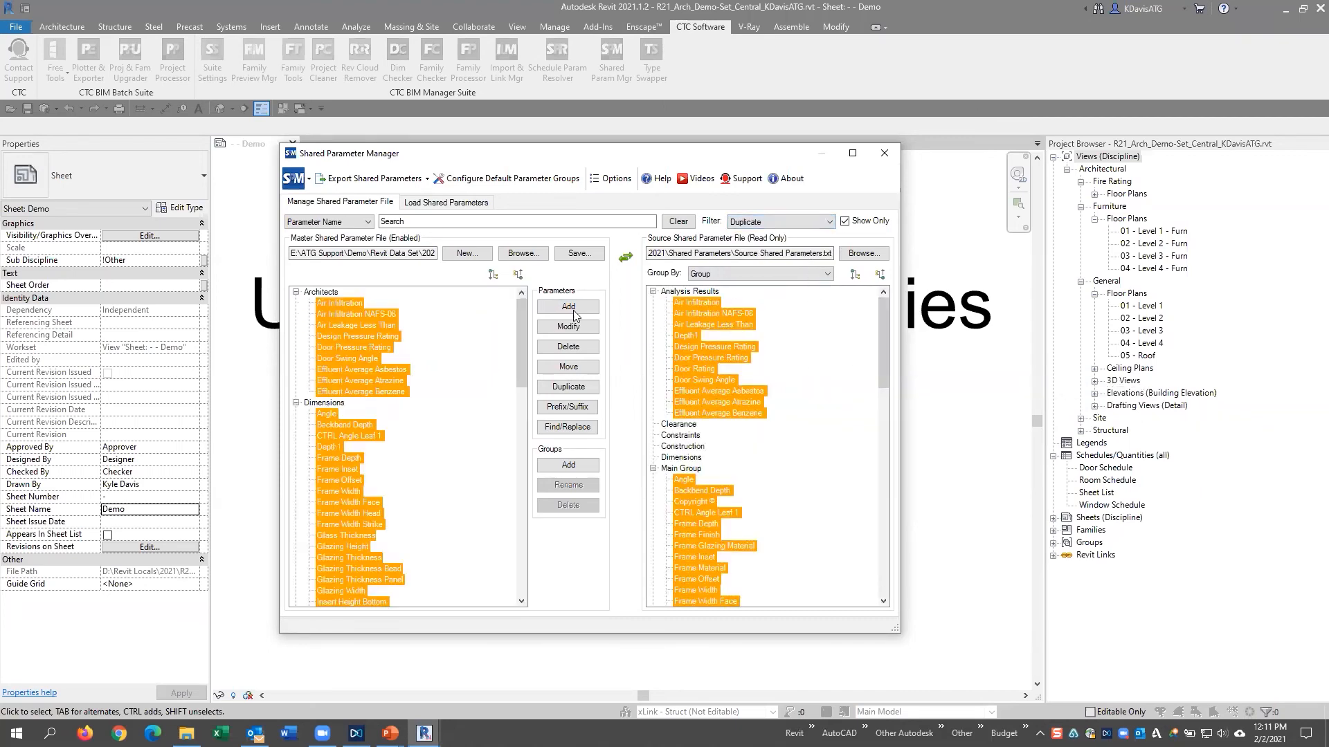
scroll(521, 359, down, 4)
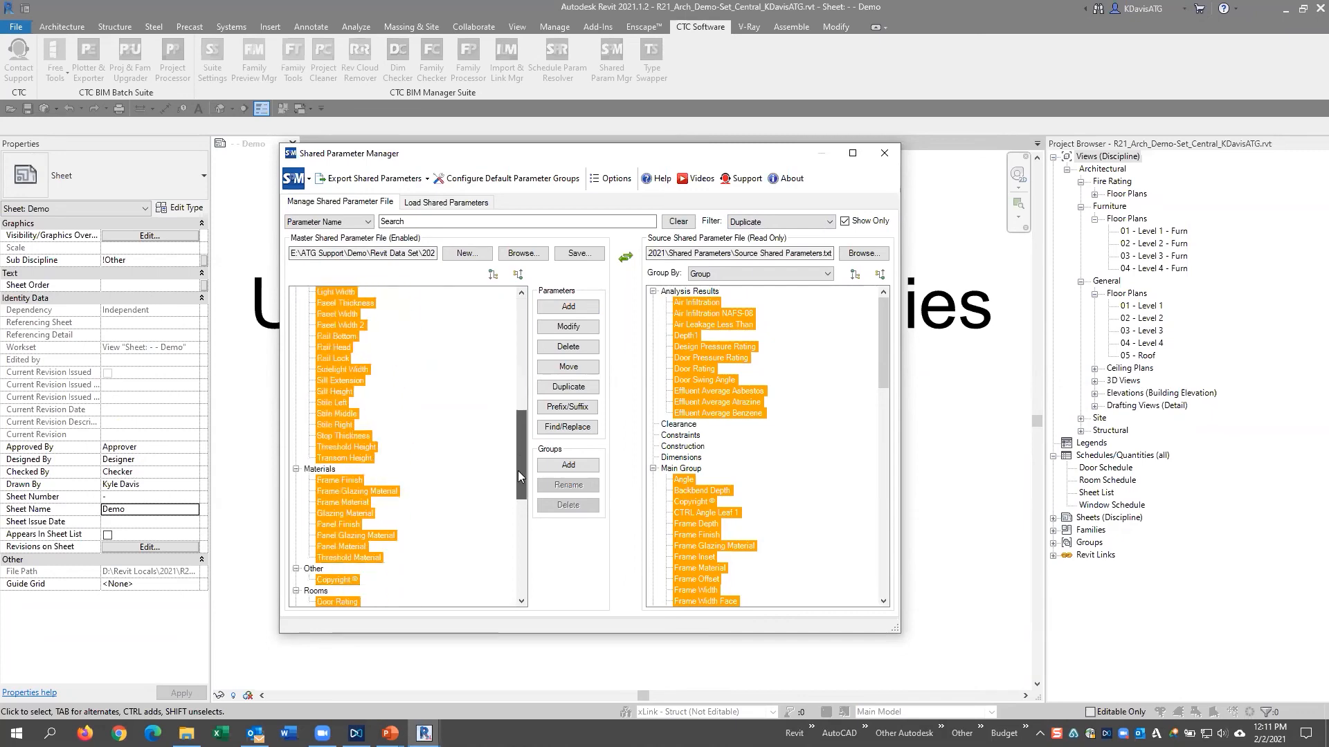
mouse_move(520, 377)
mouse_down()
mouse_move(519, 337)
mouse_move(521, 450)
mouse_move(520, 357)
mouse_up()
scroll(446, 381, up, 2)
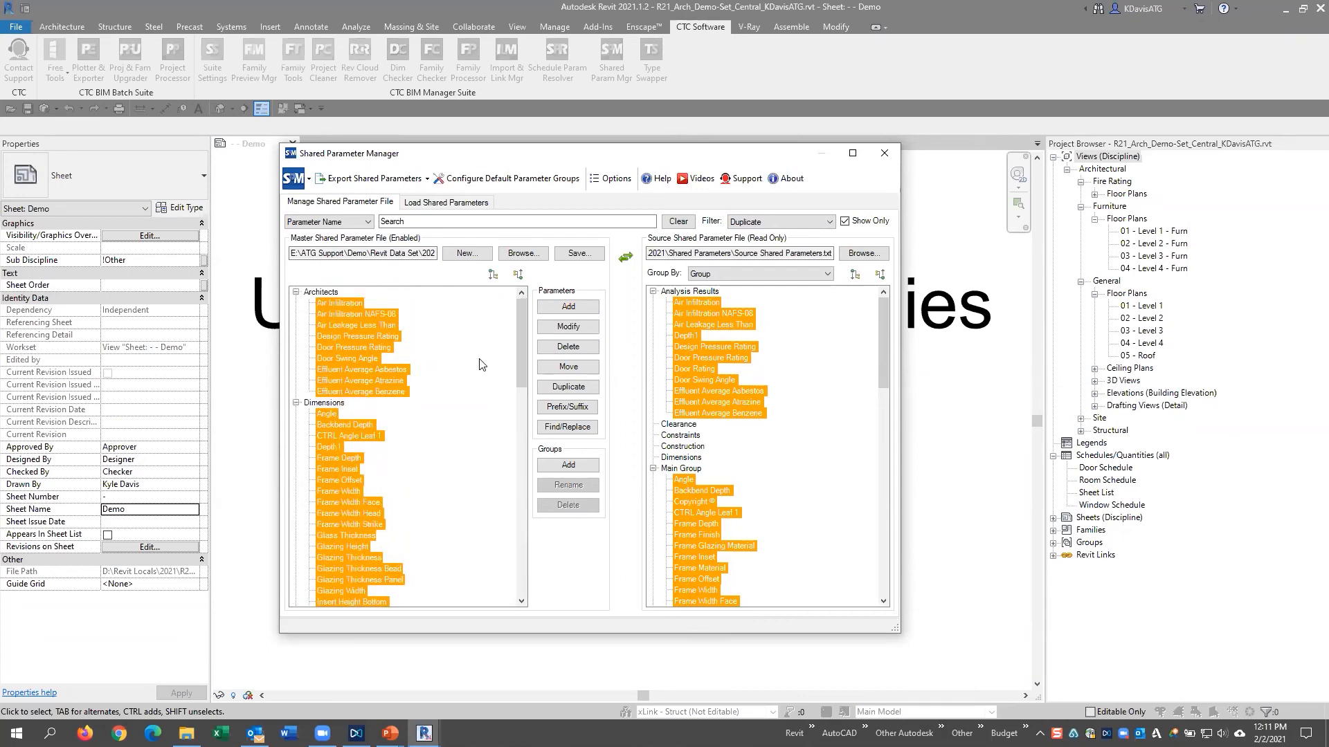
Set the parameter filter to None and turn off Show Only to list all parameters again
click(789, 222)
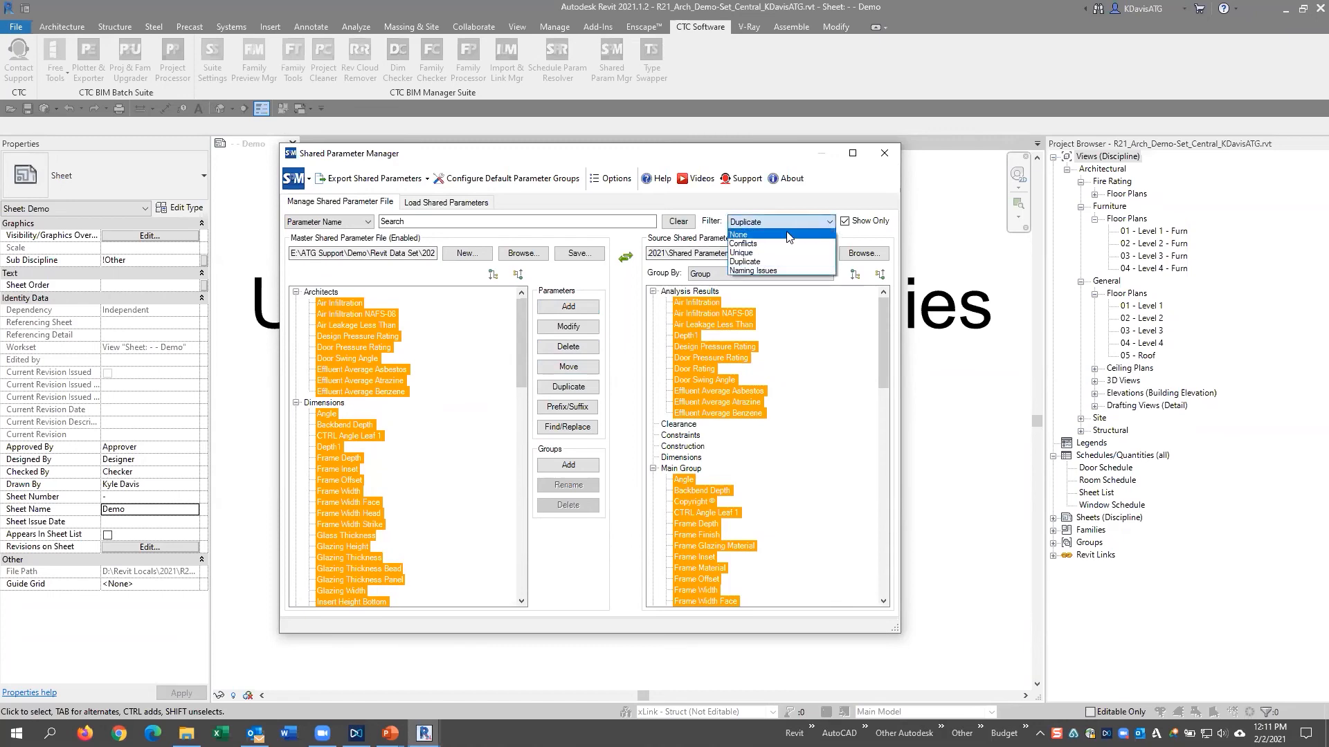
click(789, 236)
click(844, 221)
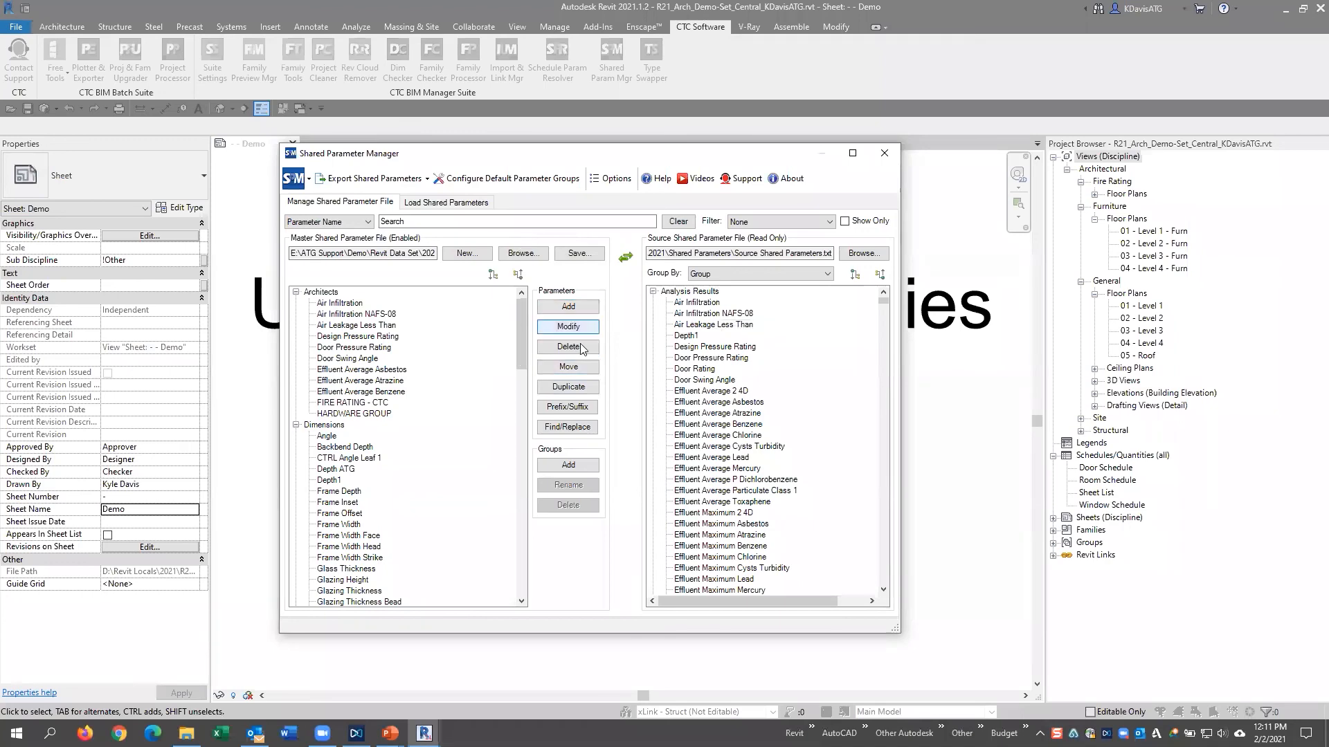
Start new shared parameters in the Architects group and list the names ATG Test, ATG Test2 and ATG Test3
click(569, 306)
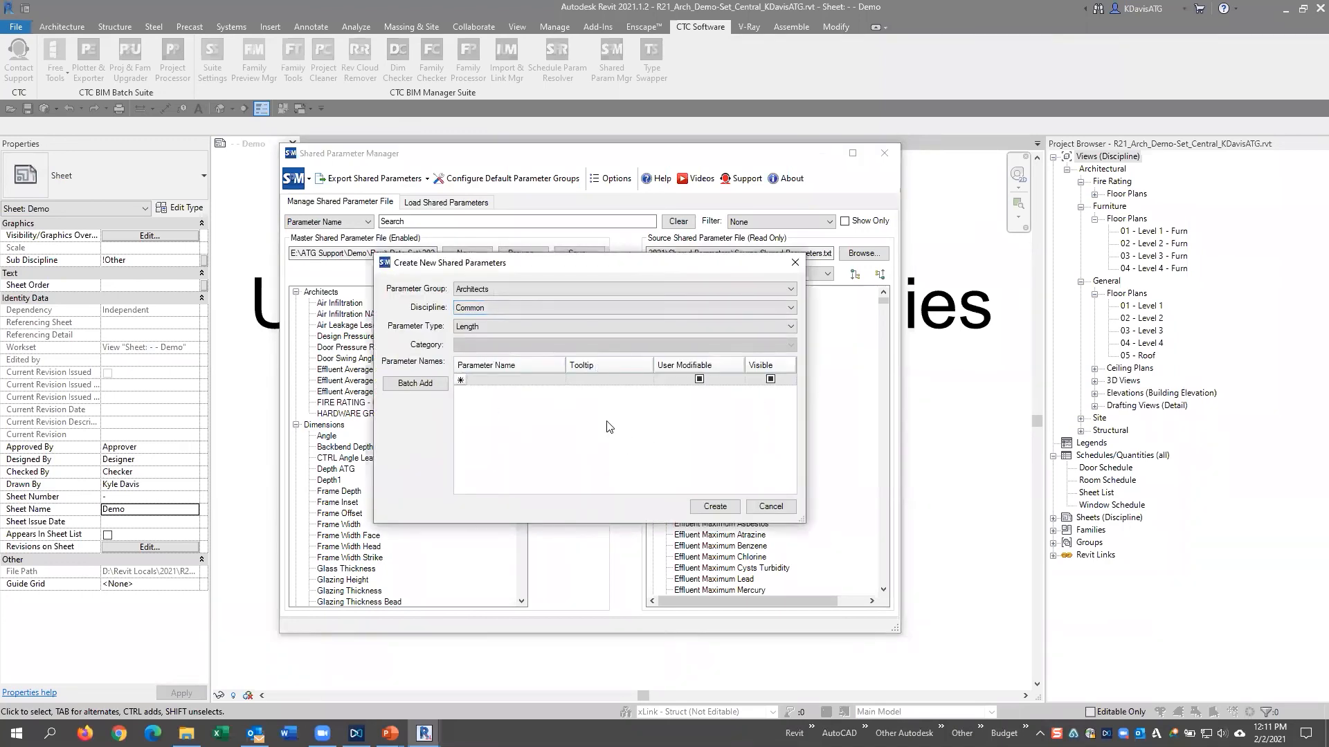
click(483, 379)
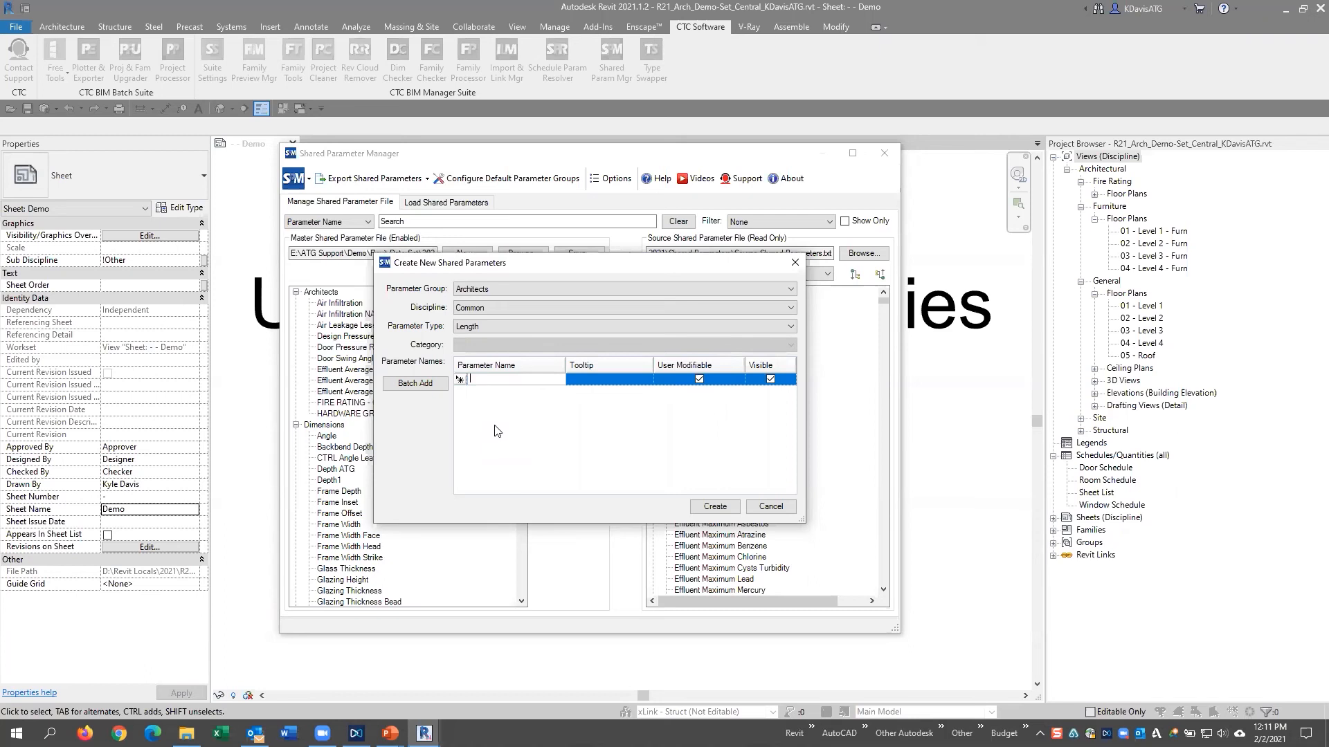
text(ATG Test)
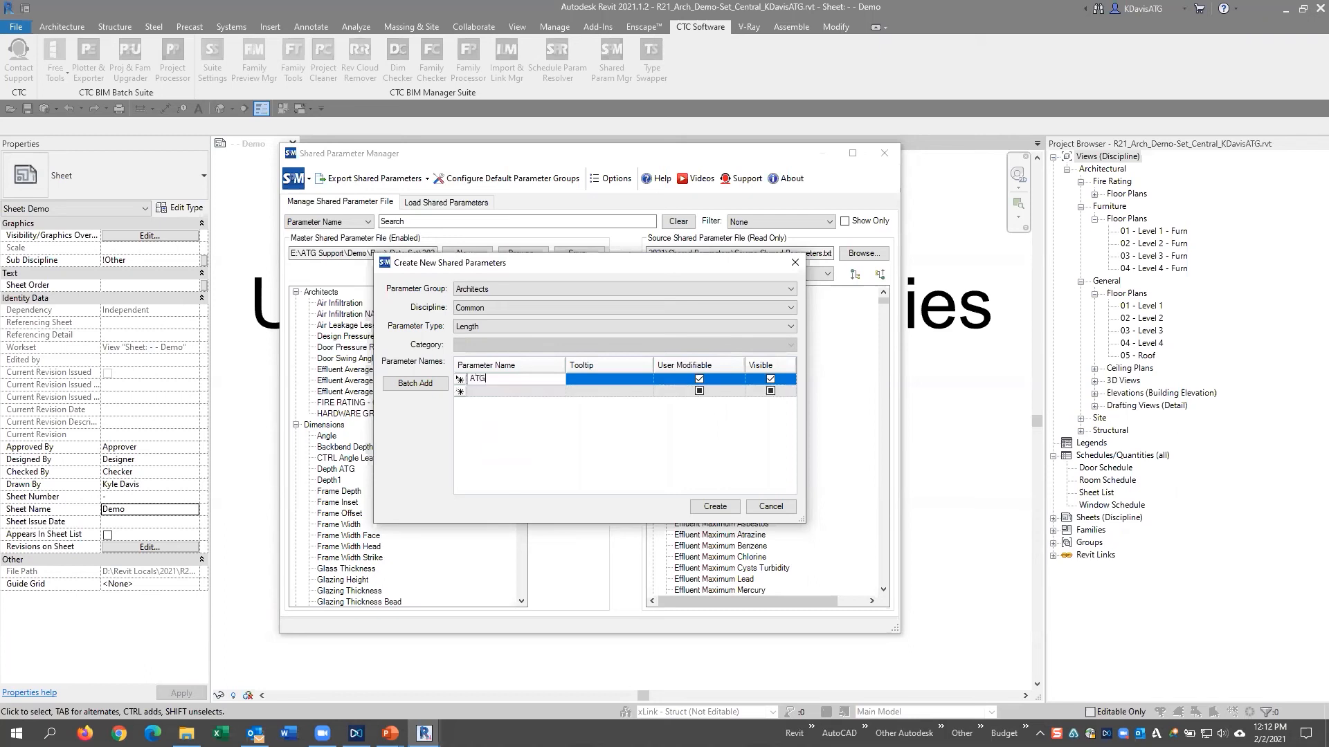
click(499, 392)
text(ATG Test2)
click(486, 404)
text(A)
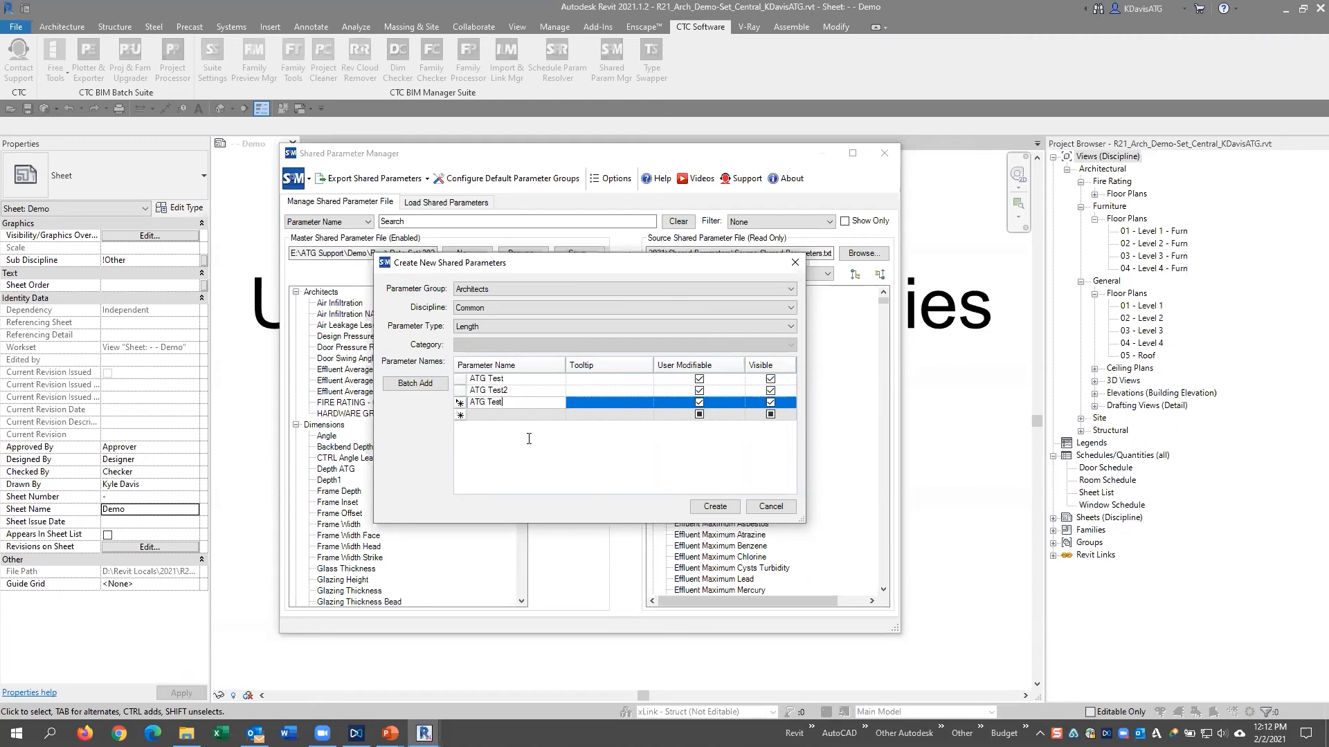
Set the new parameters' type to Text, check the available disciplines and groups, and cancel their creation
click(487, 327)
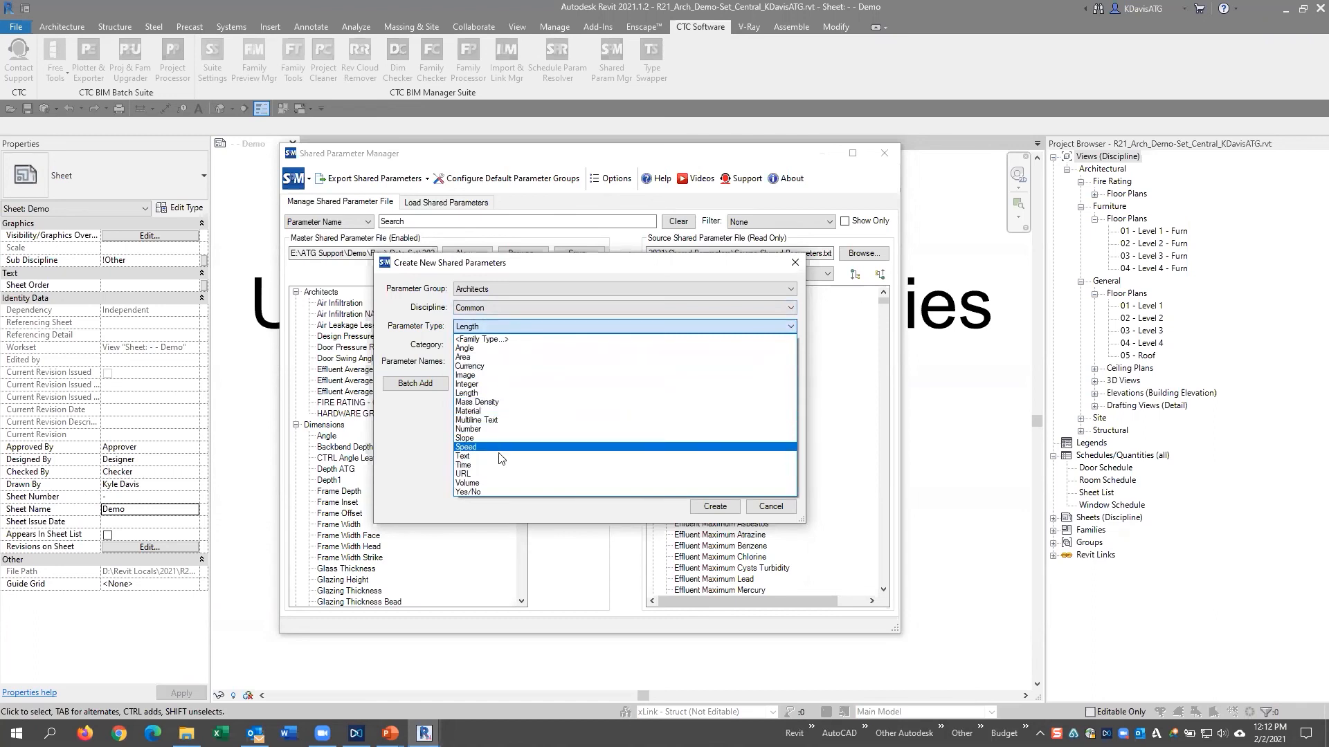
key(Return)
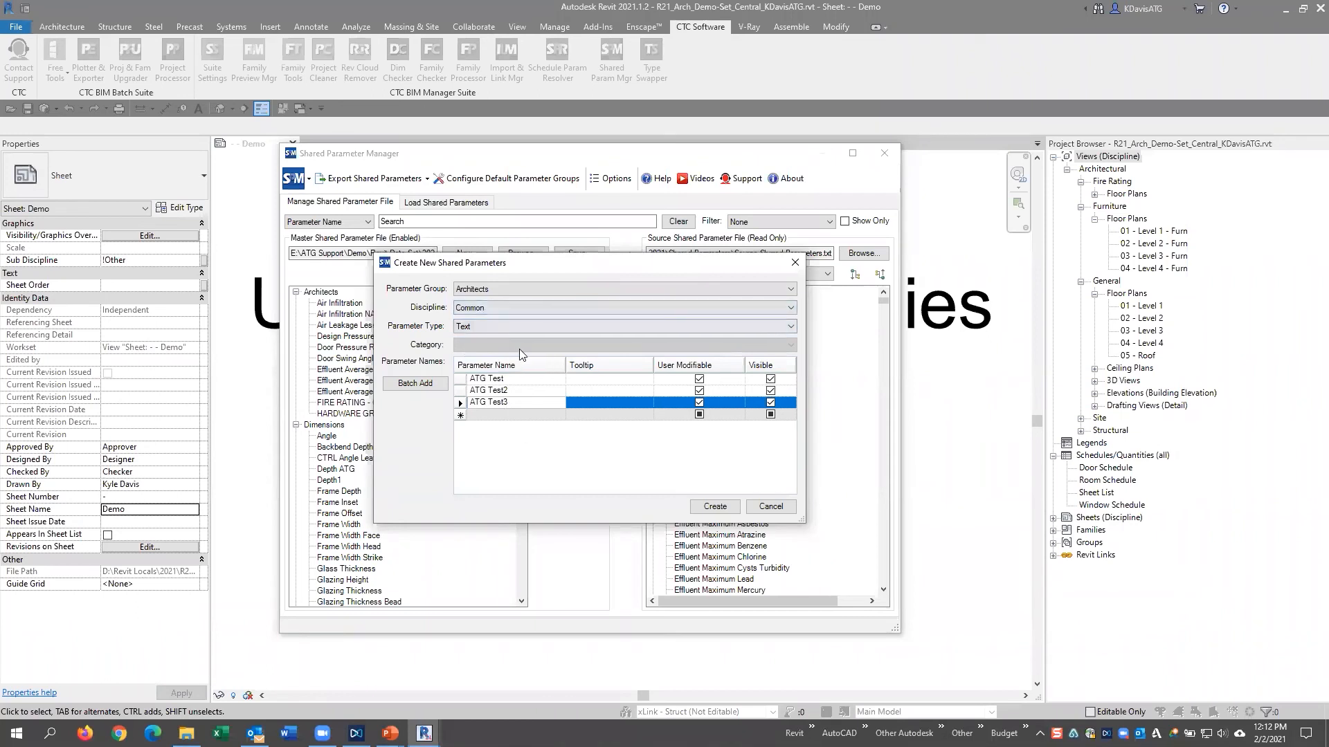
click(509, 326)
click(490, 306)
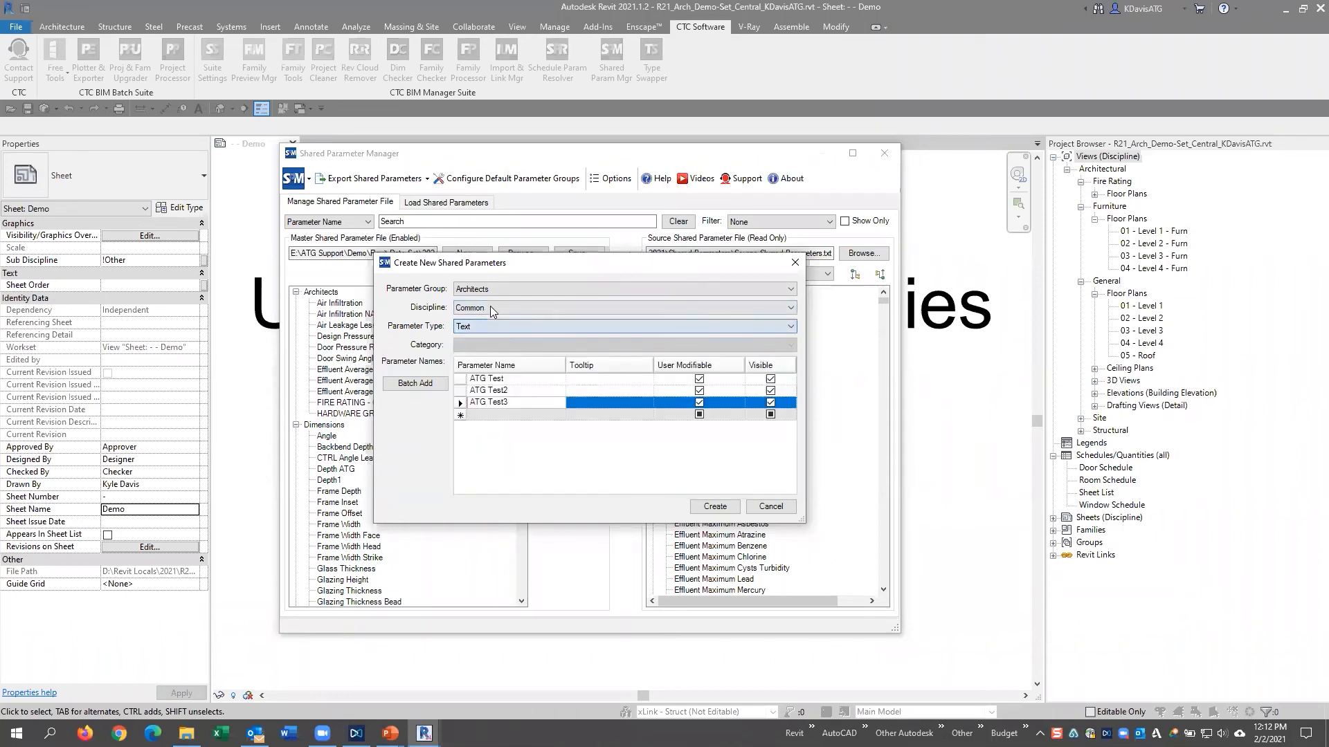
click(471, 289)
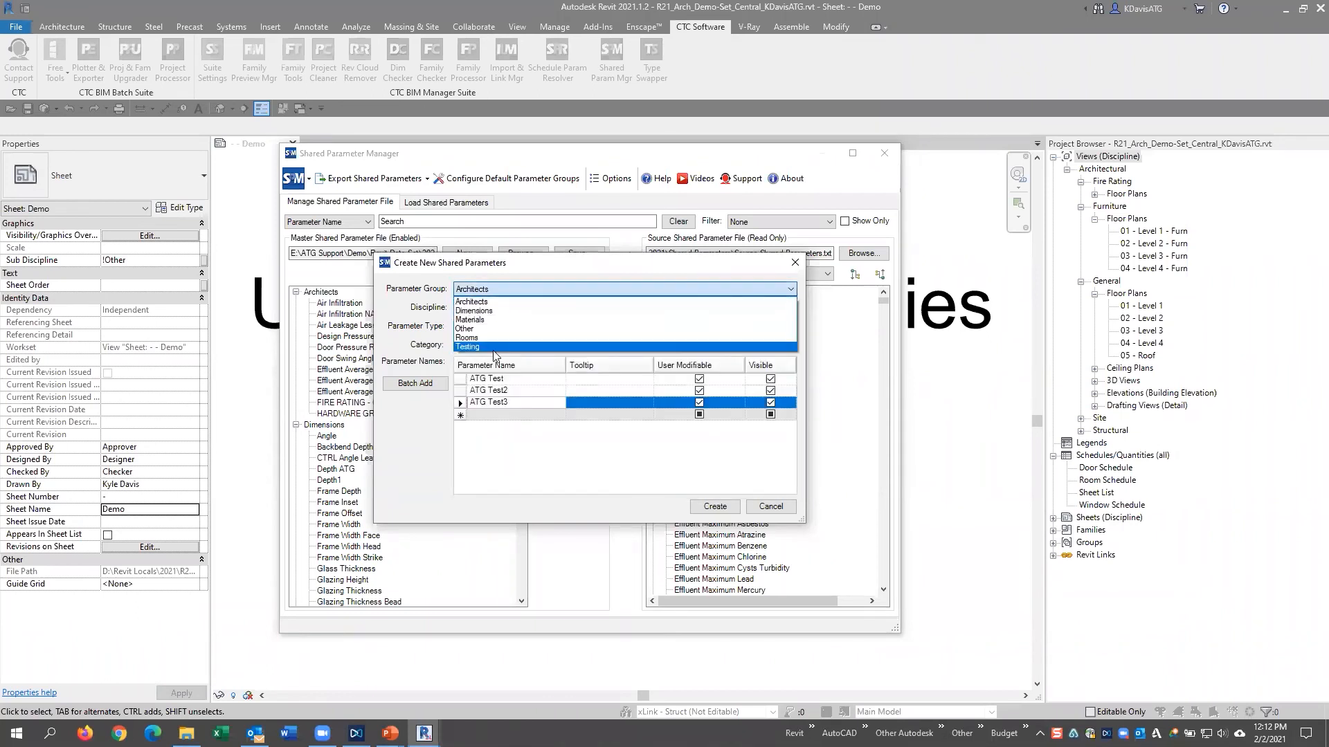
click(441, 352)
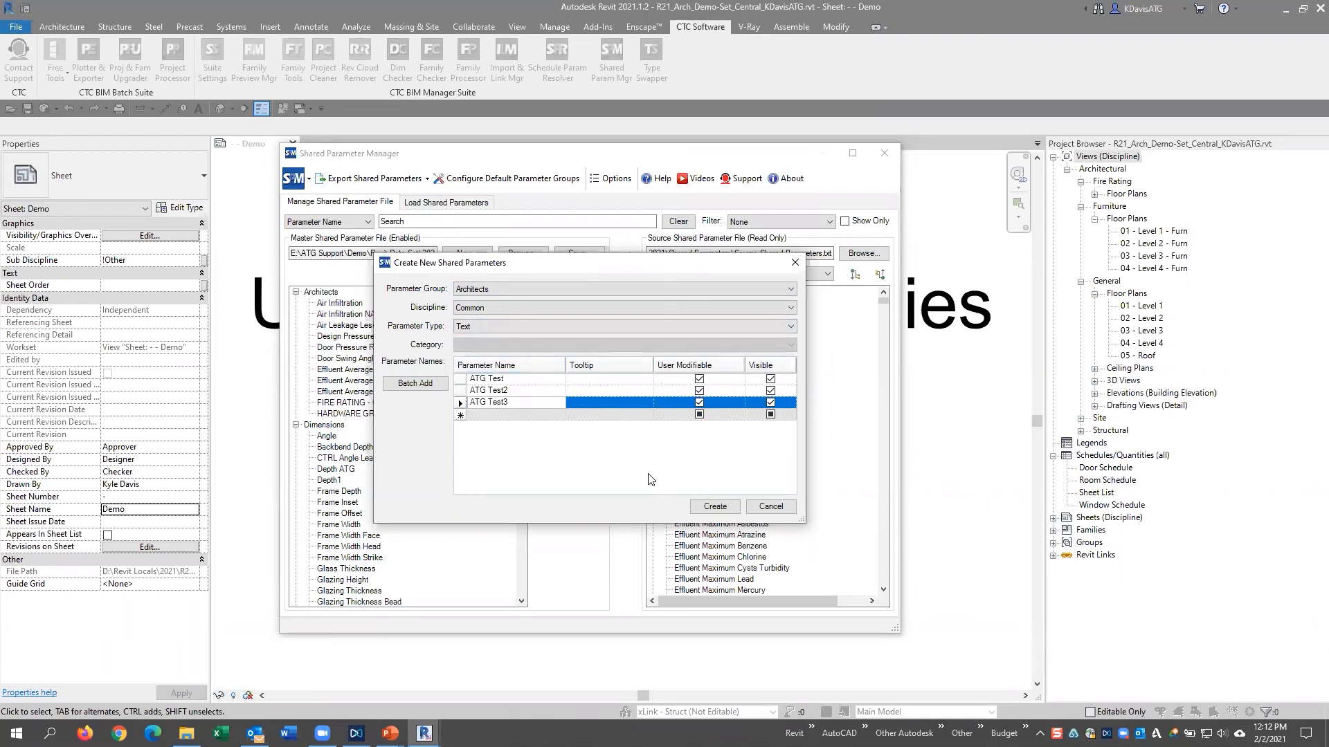
click(782, 510)
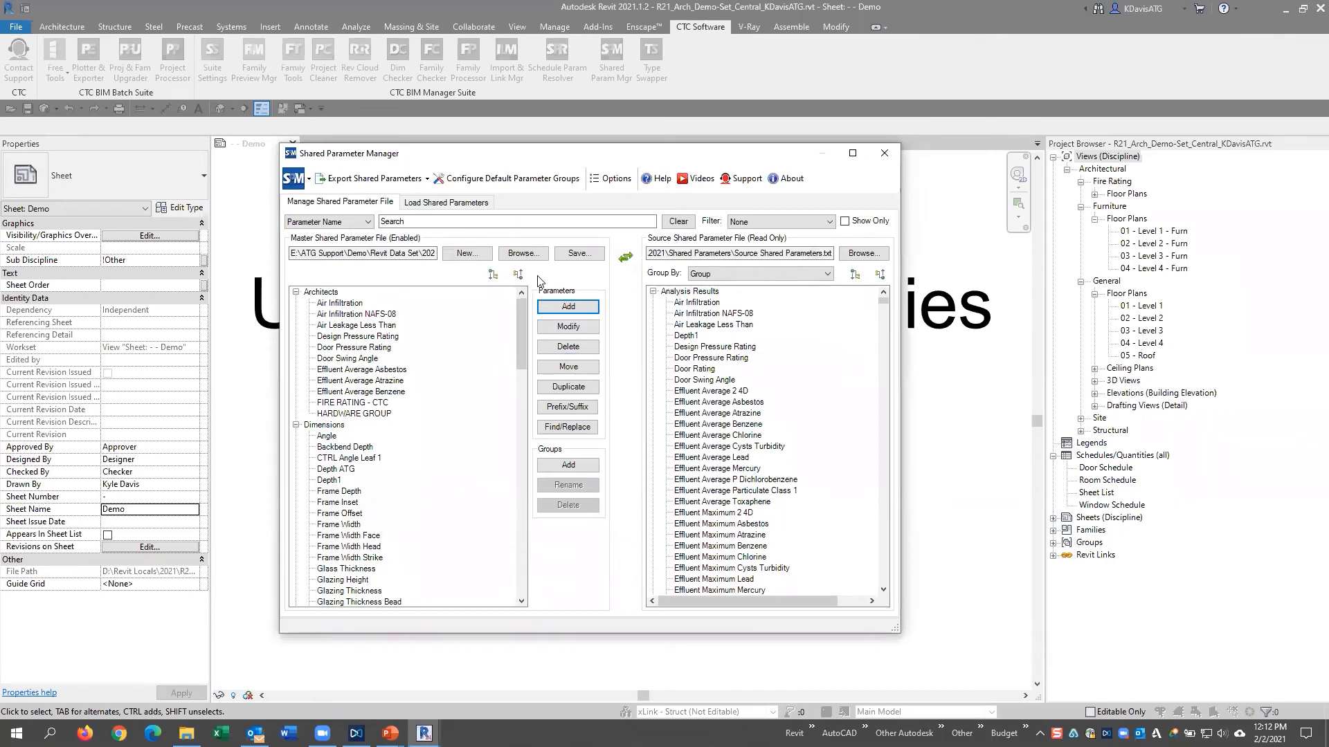
Preview the shared parameter exports to a spreadsheet and from the project, cancelling each one without saving a file
click(373, 179)
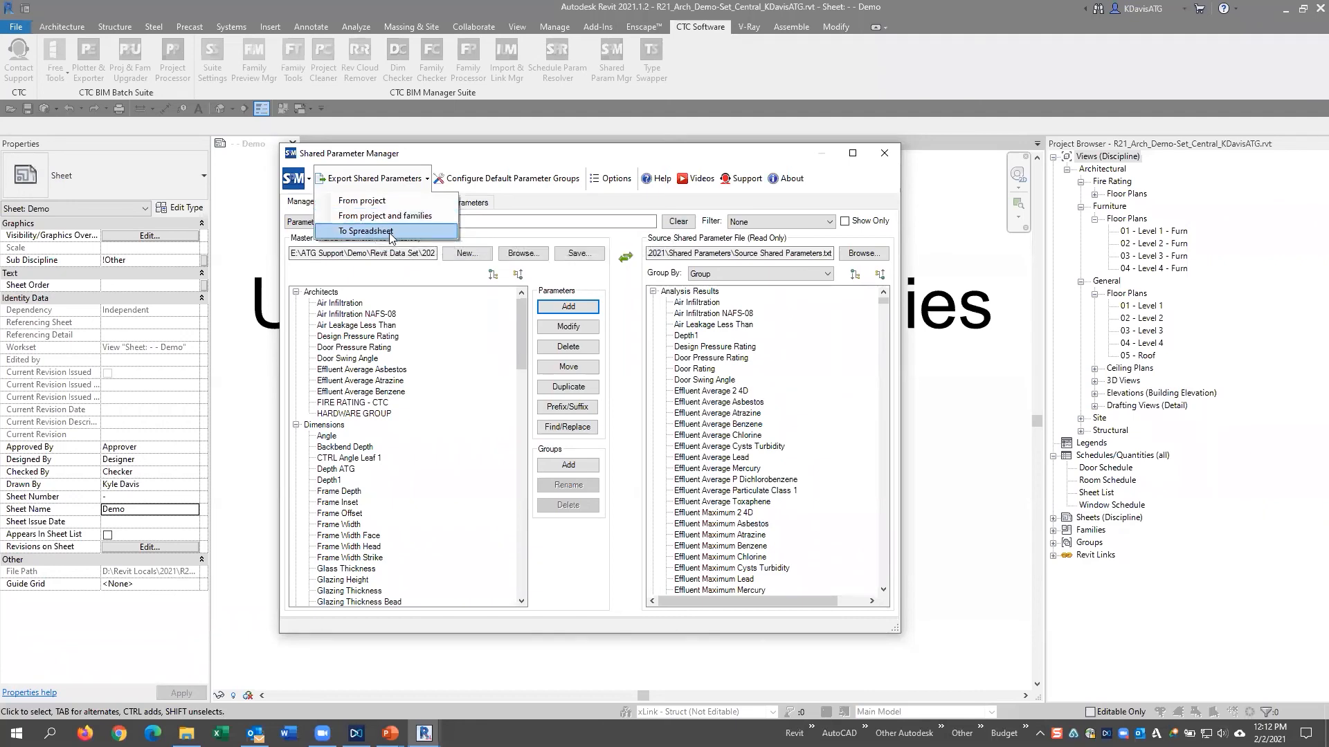
click(388, 235)
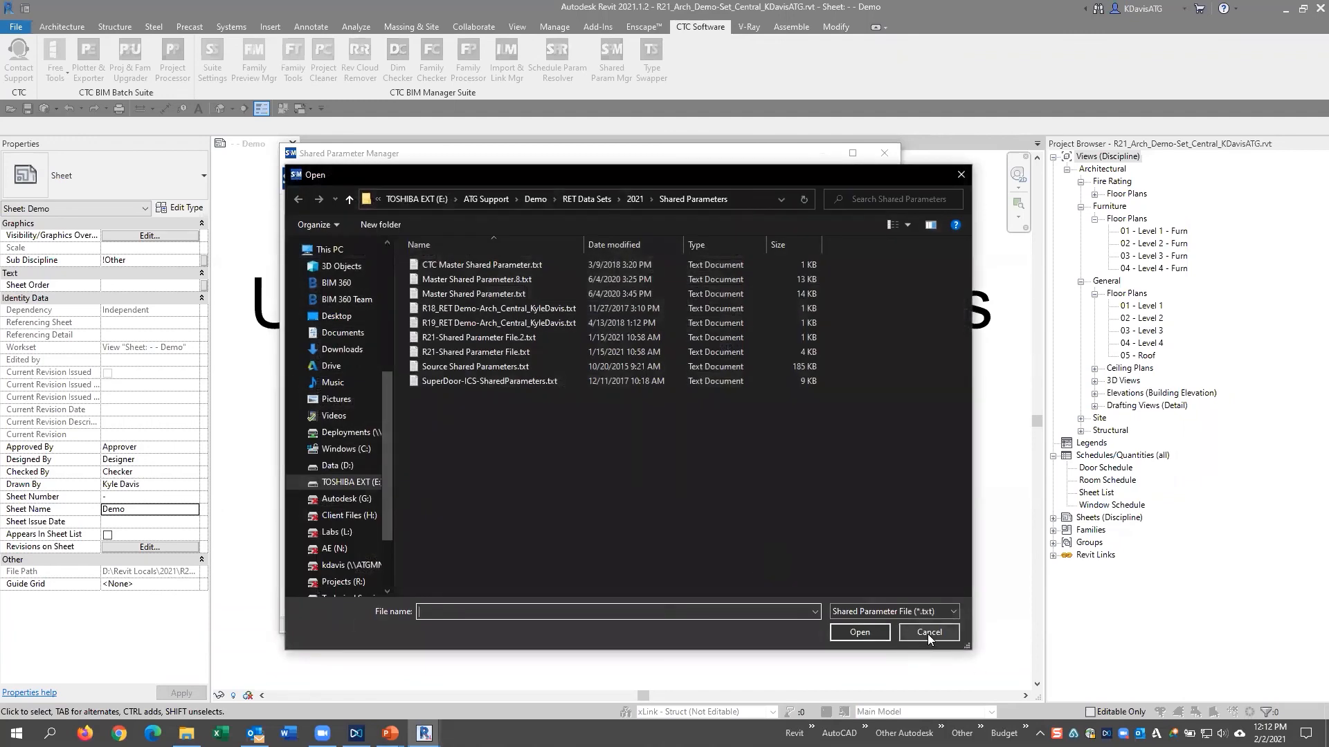
click(934, 634)
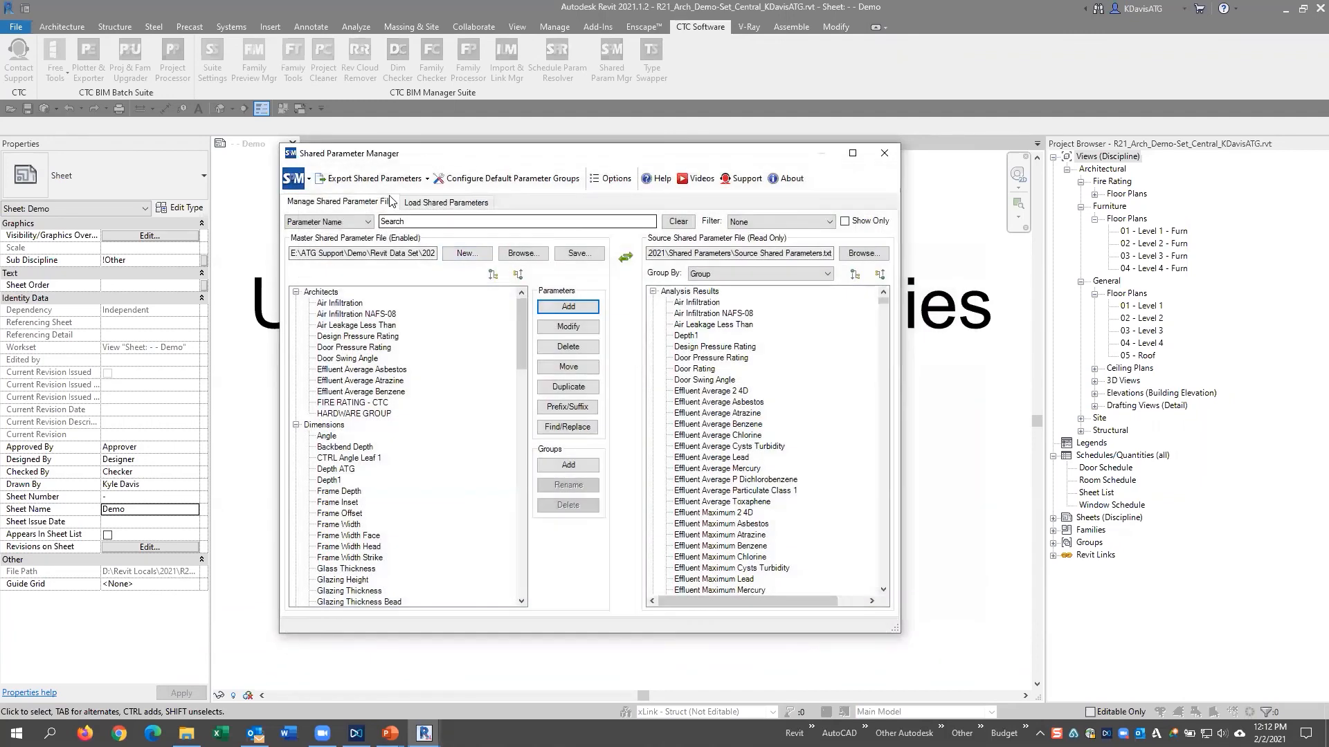
click(387, 185)
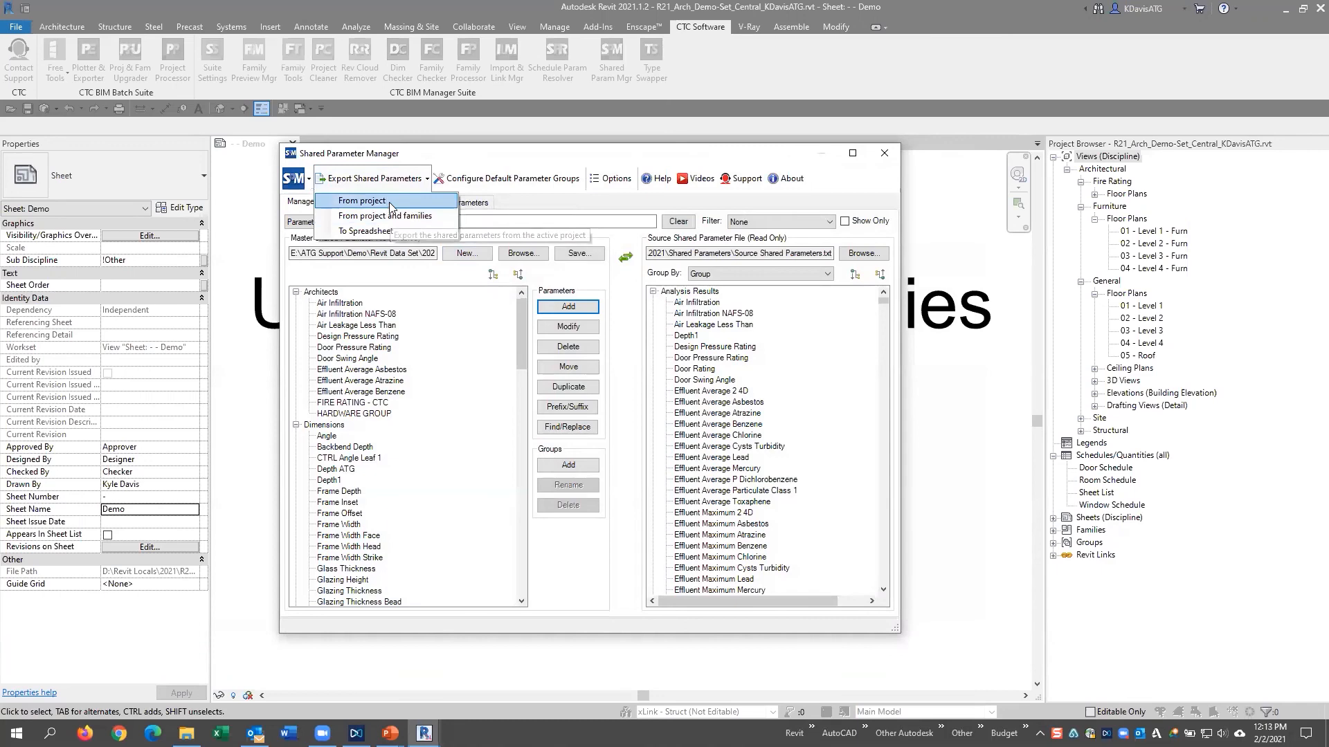
click(390, 202)
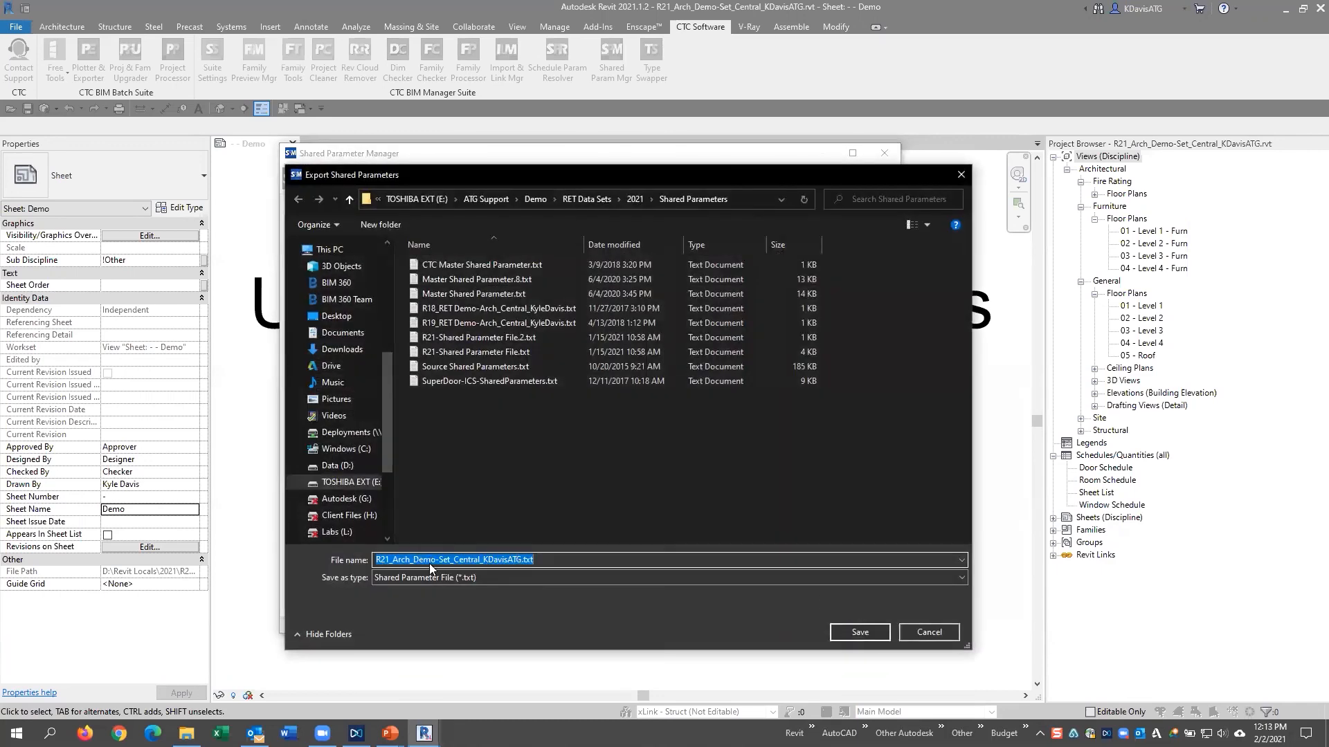
click(916, 632)
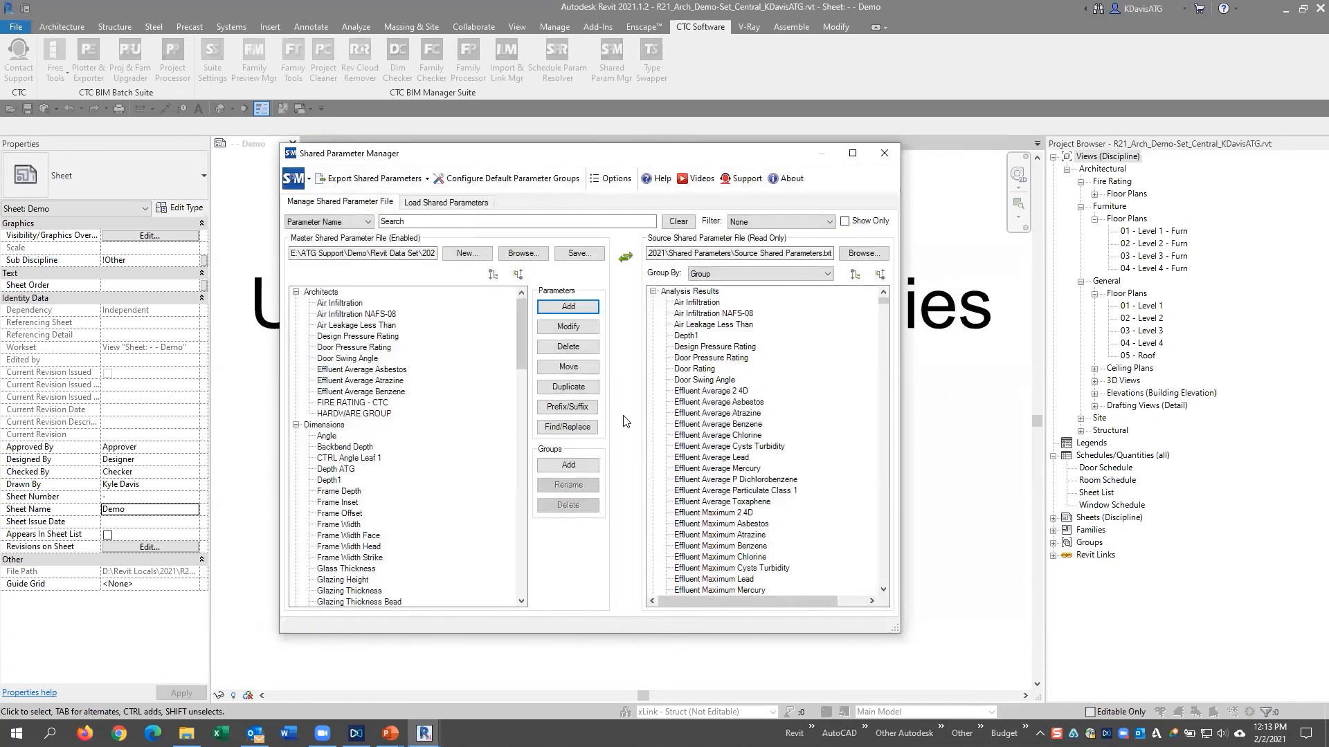
click(400, 179)
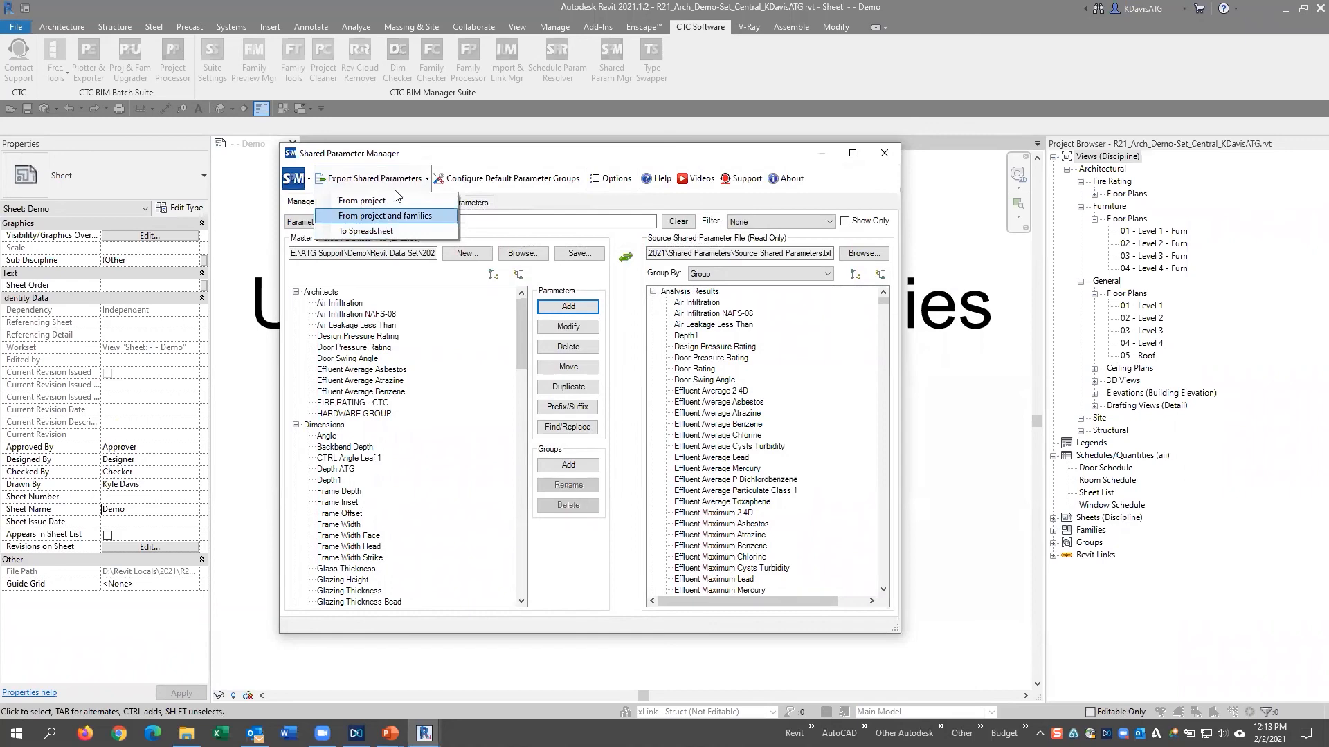
click(700, 202)
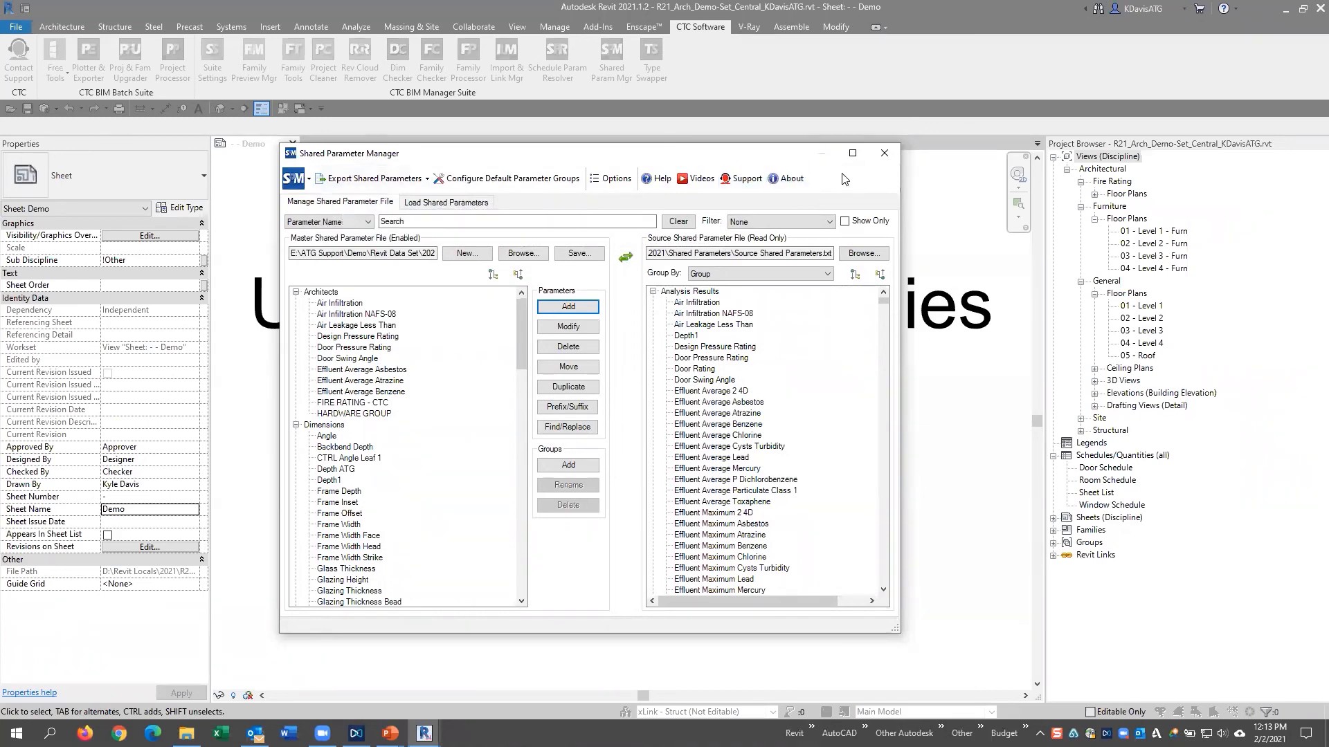
Close Shared Parameter Manager and save the changes to the master shared parameter file
click(886, 153)
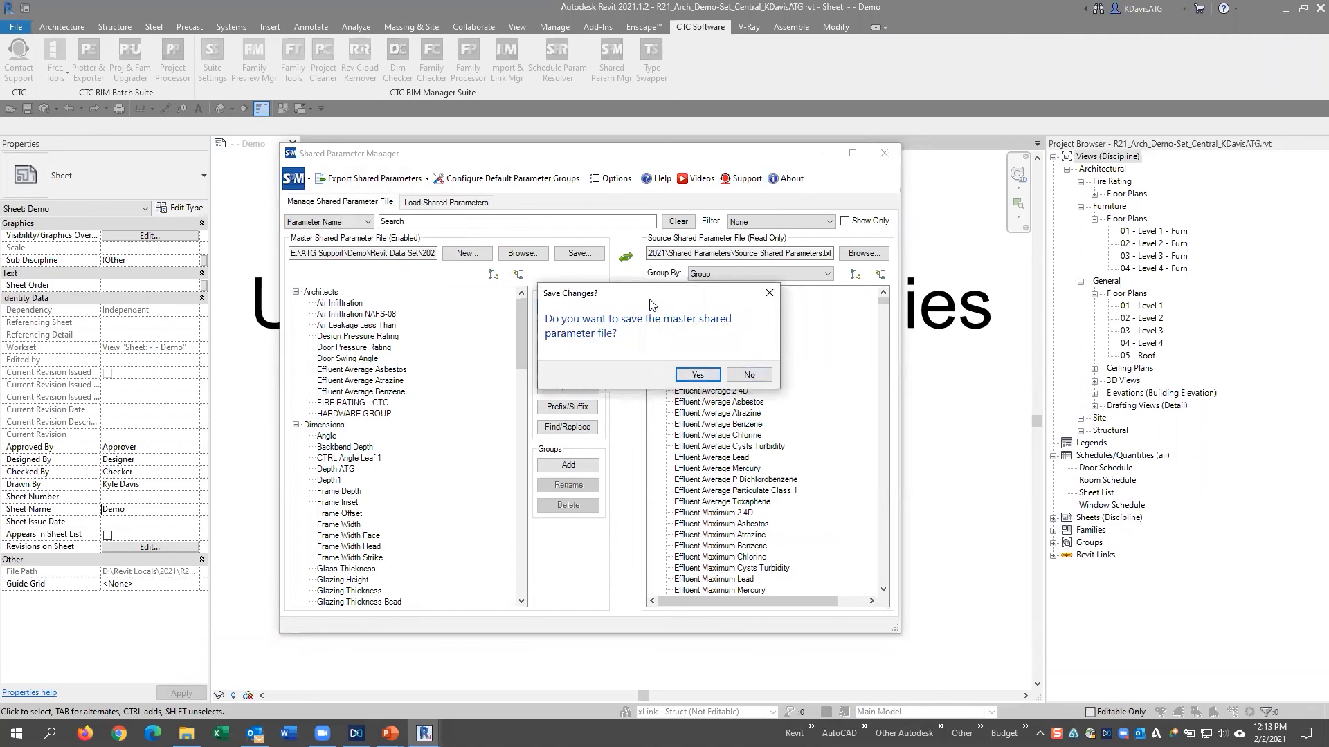
drag(583, 305, 516, 289)
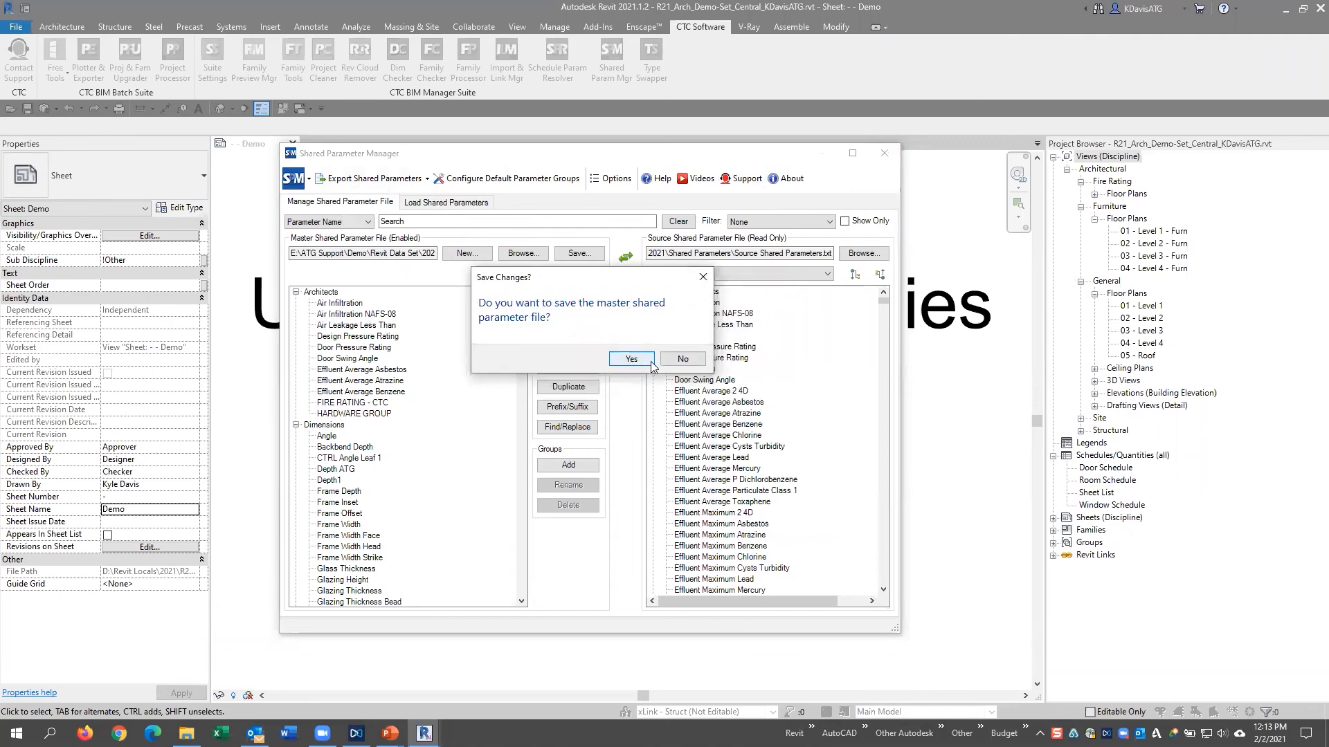
click(631, 359)
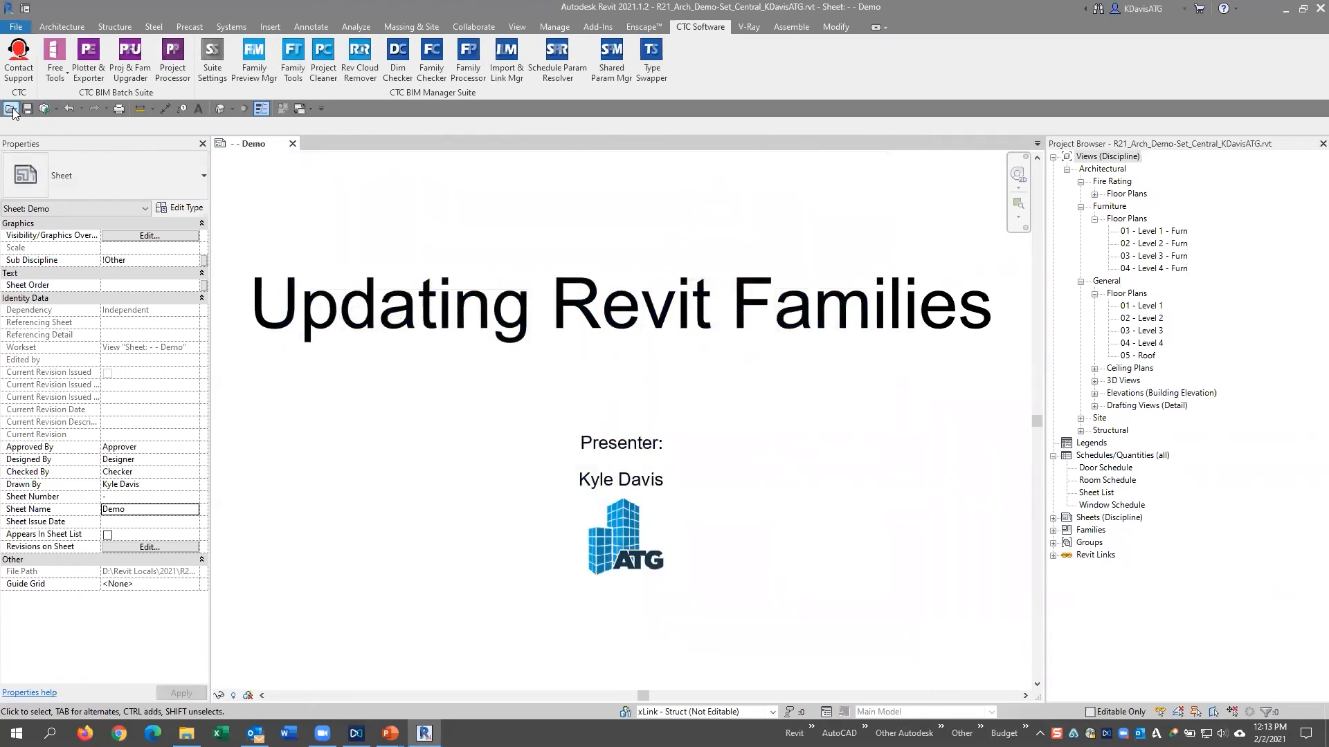
Open the recent Sample Architecture Family and launch Shared Parameter Manager in it
click(25, 8)
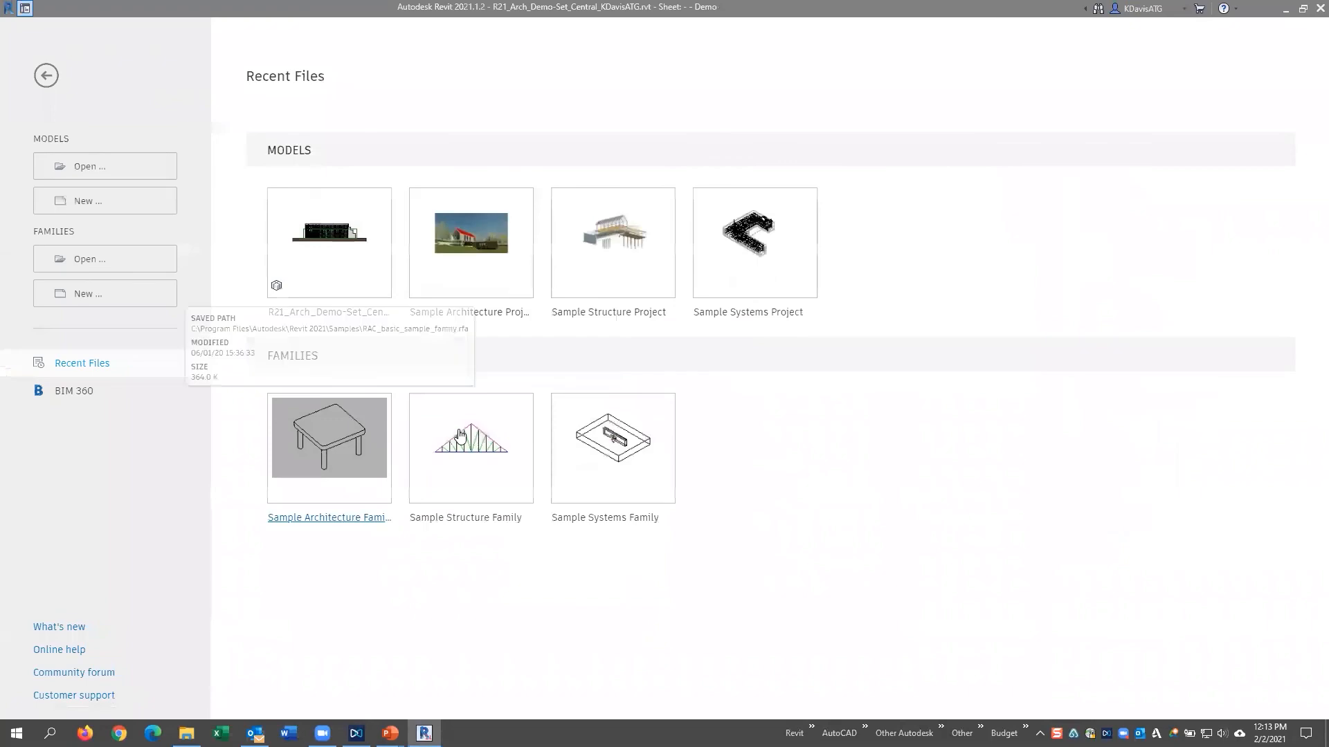
click(328, 447)
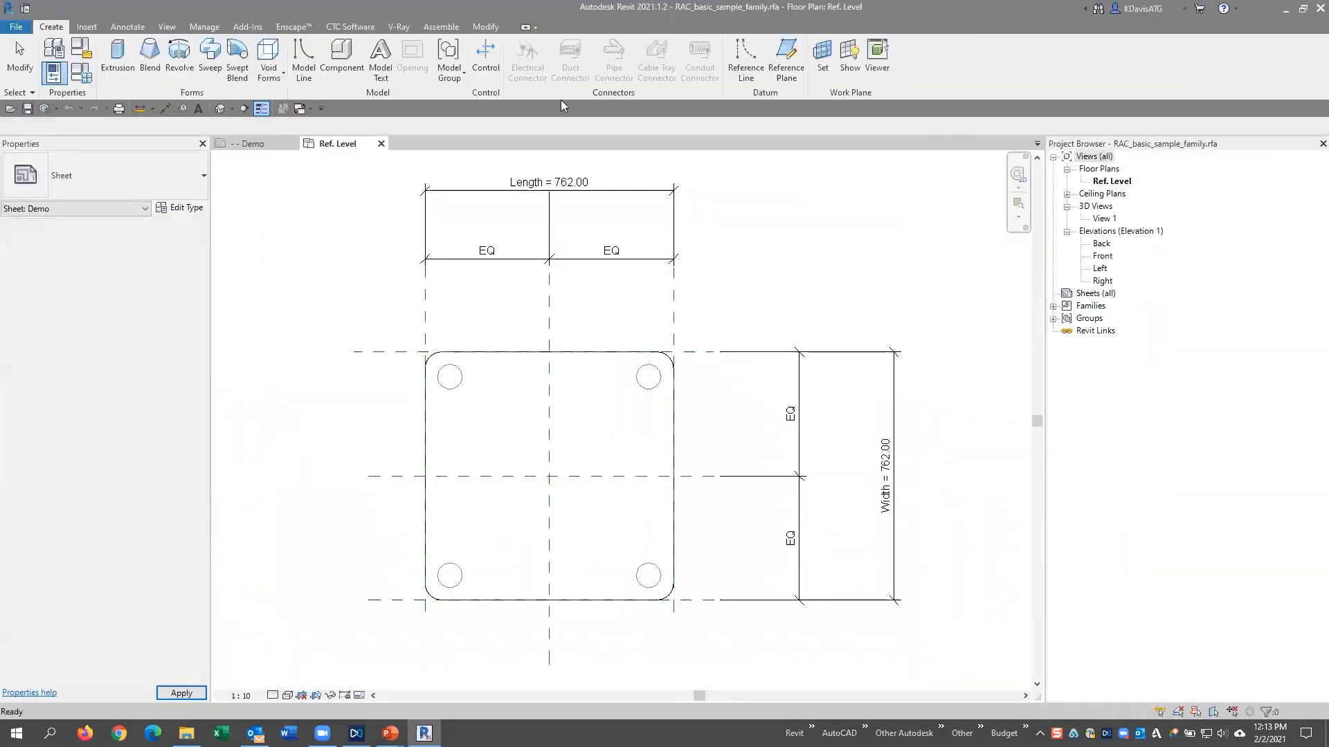
click(349, 27)
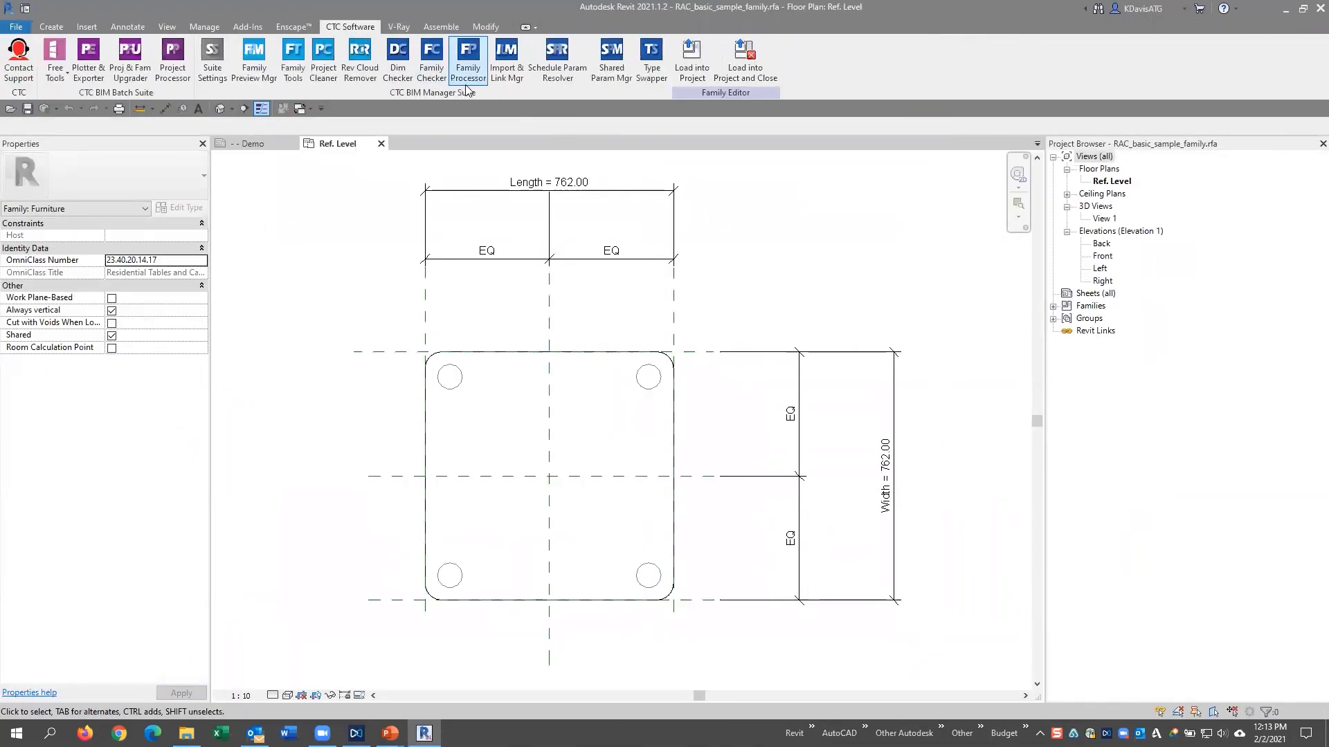
click(611, 59)
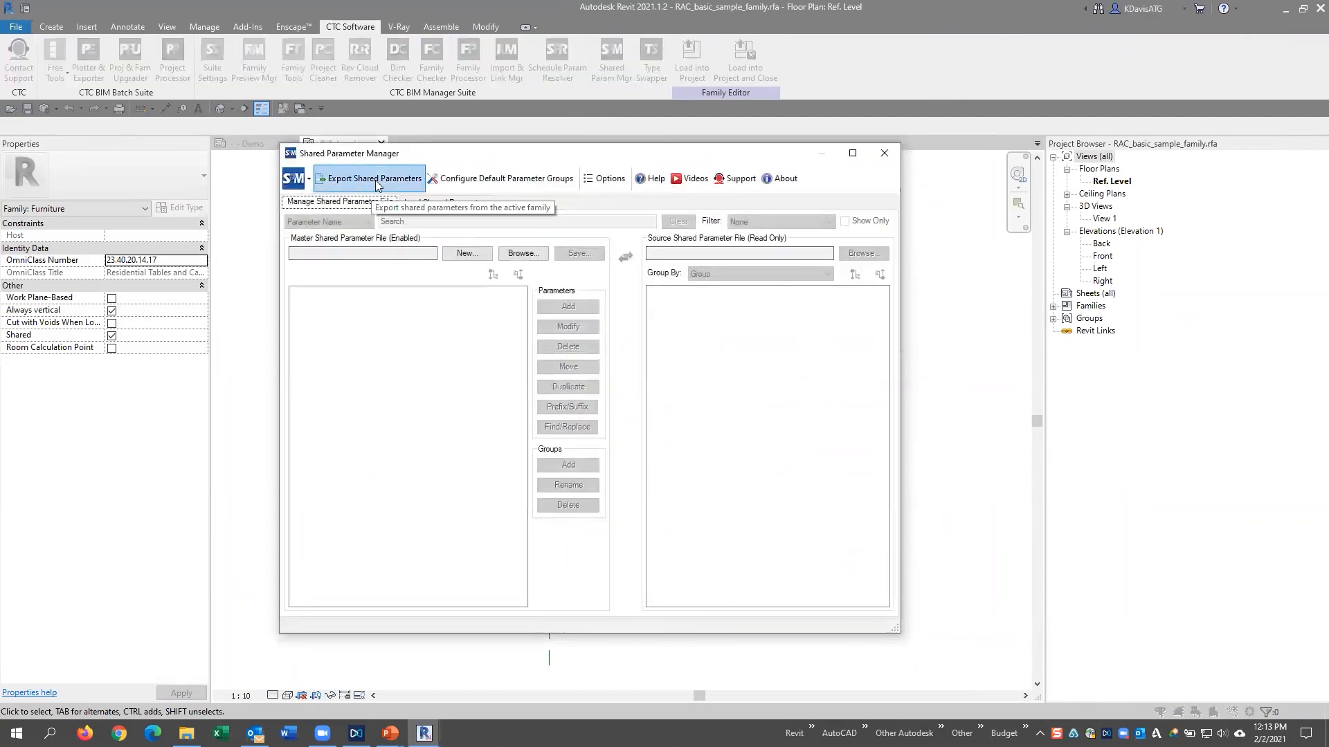
Preview exporting the active family's shared parameters, cancel the export and close Shared Parameter Manager
click(415, 181)
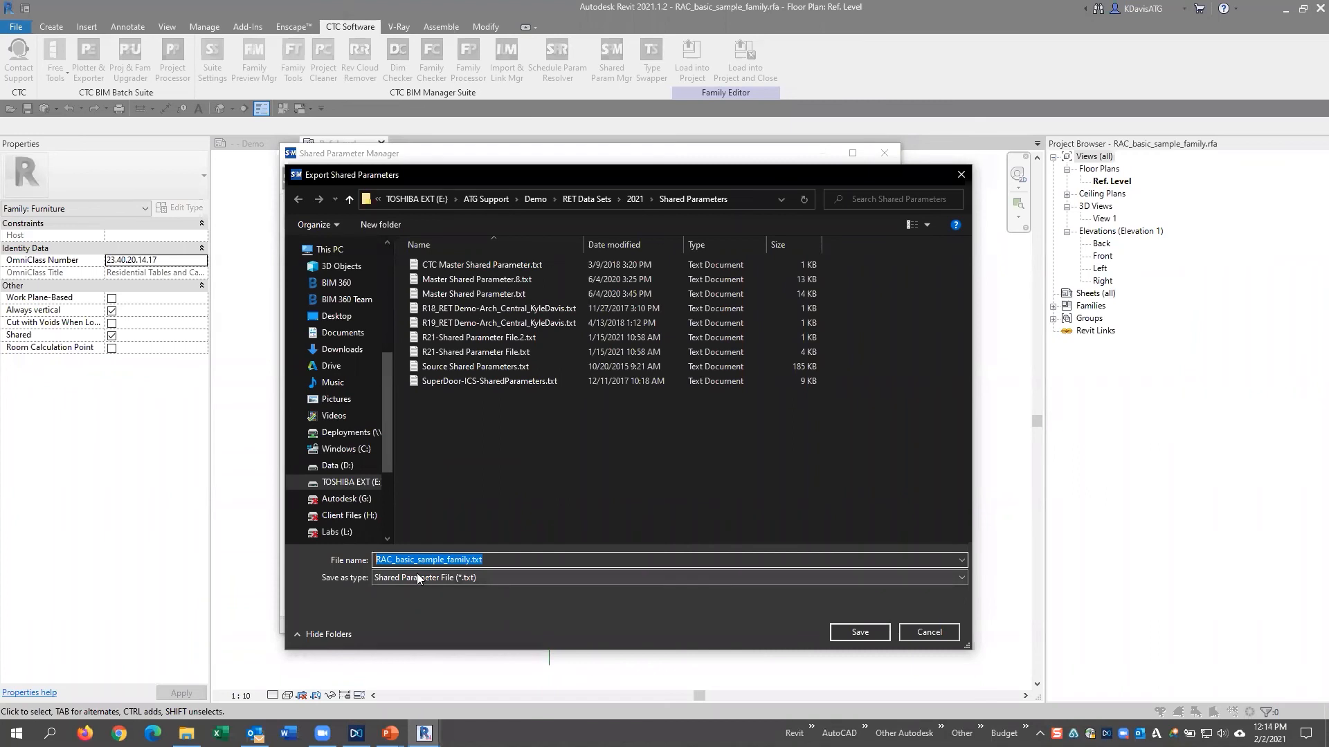
click(925, 633)
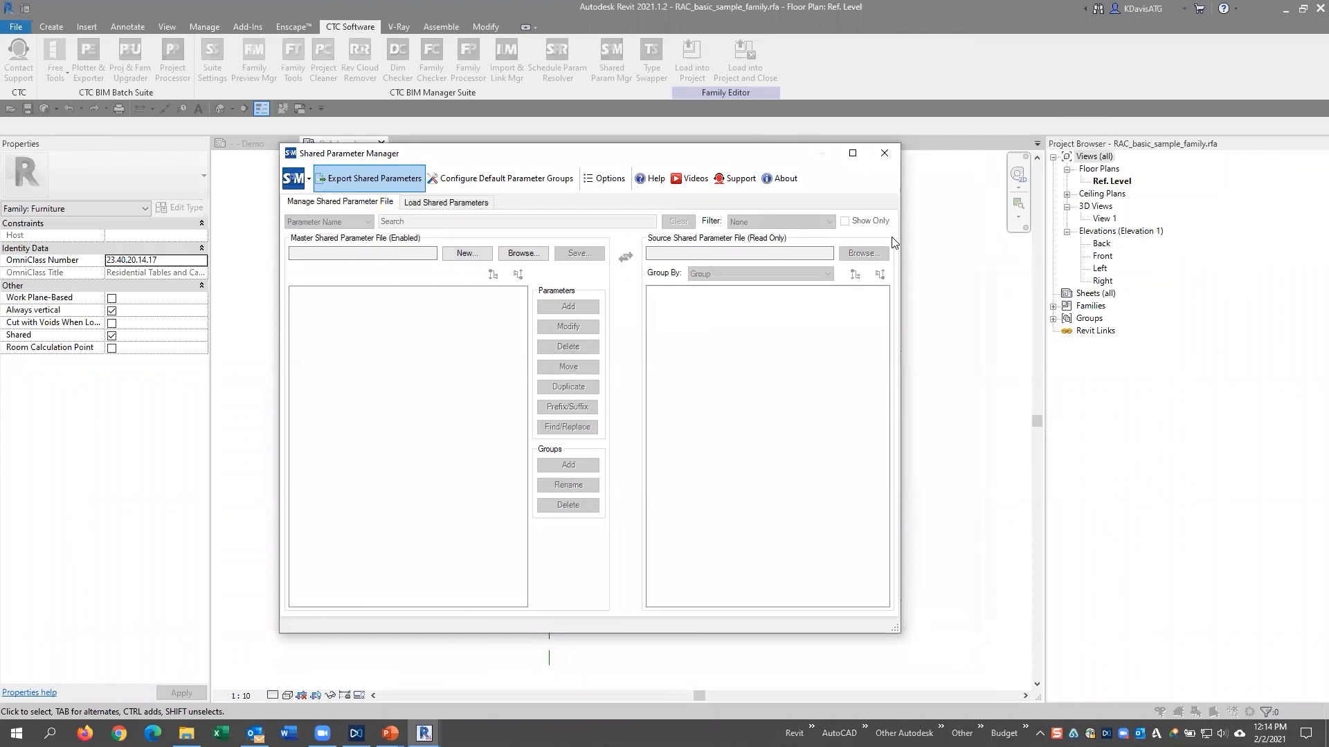
click(884, 153)
Reopen Shared Parameter Manager from the project's Demo sheet, review its master file backup options without changing them, and close it
click(274, 143)
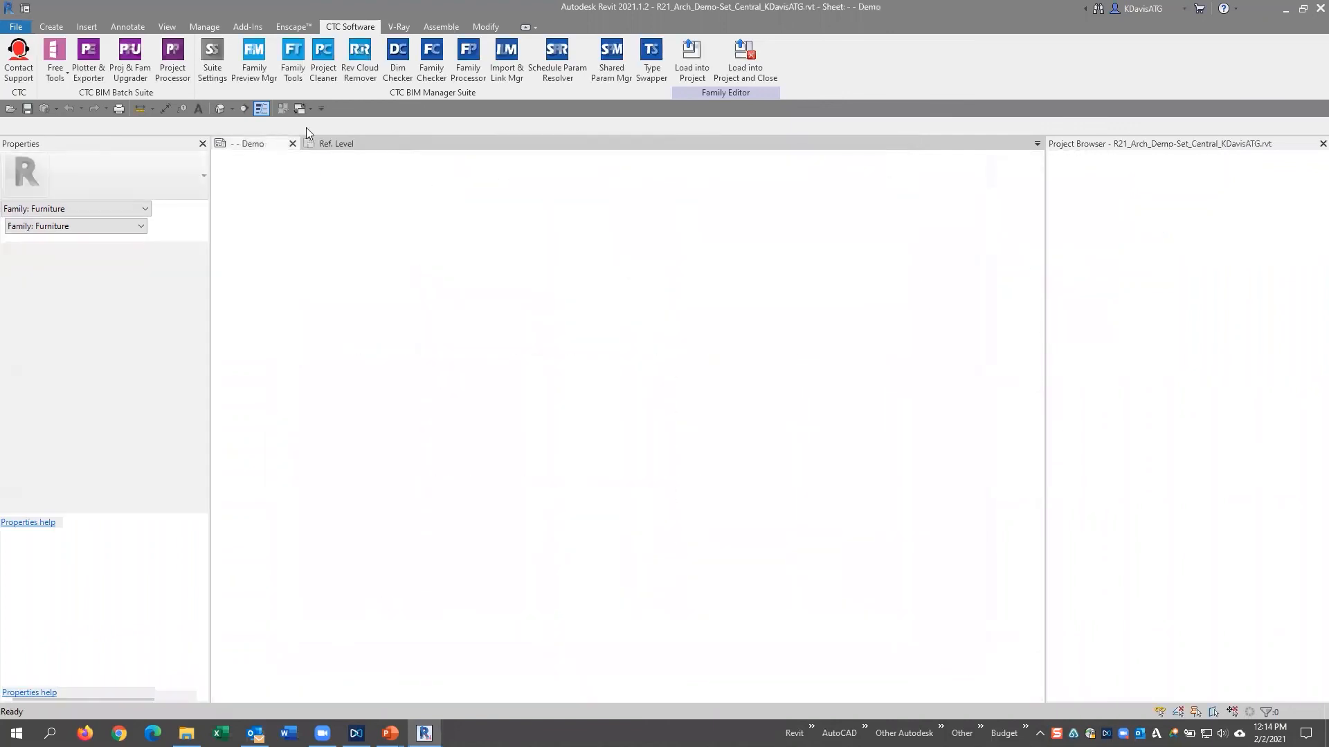
click(753, 420)
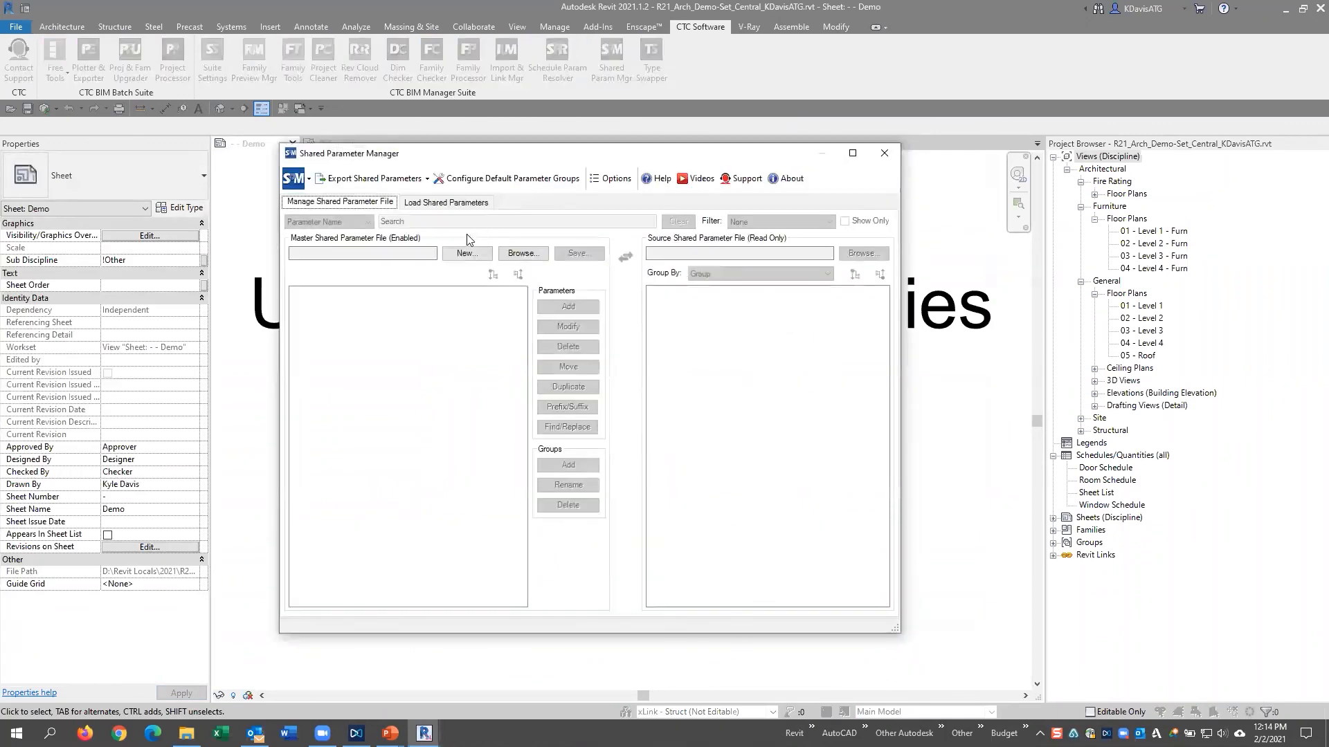
click(603, 180)
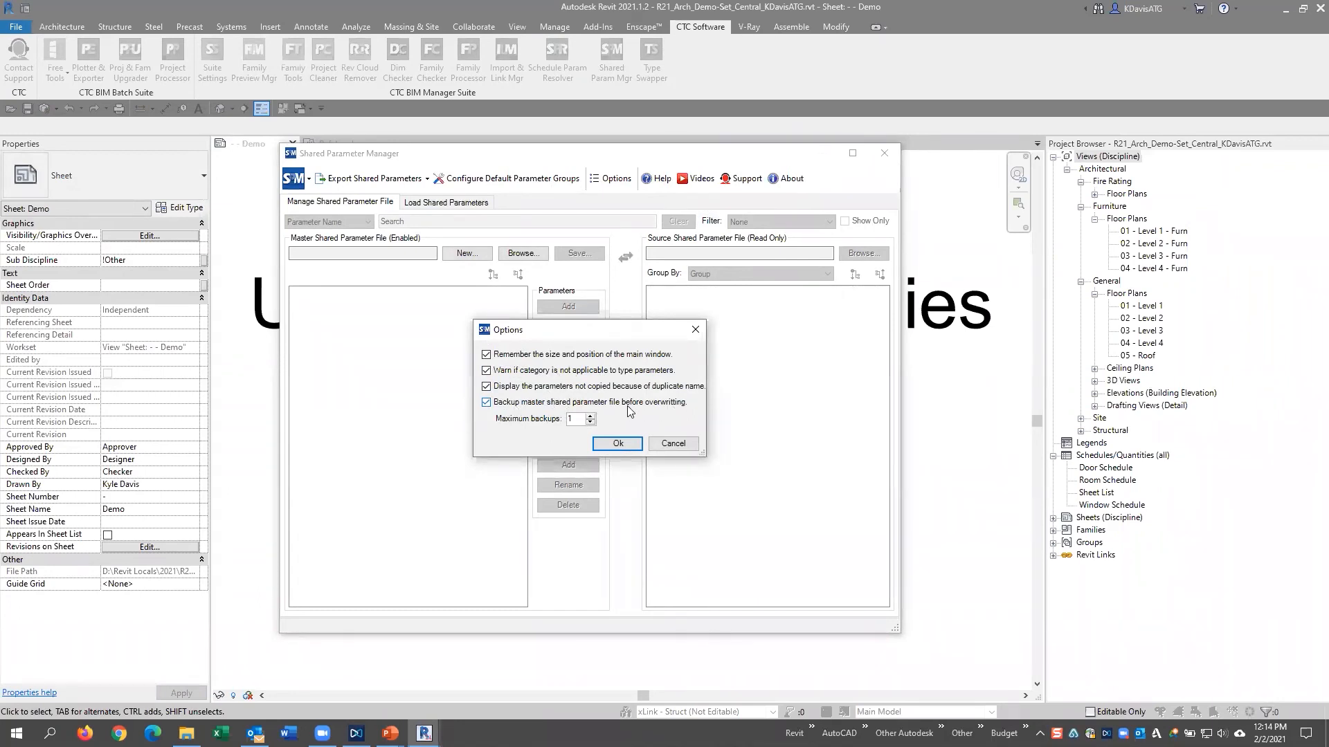
double_click(569, 419)
click(671, 445)
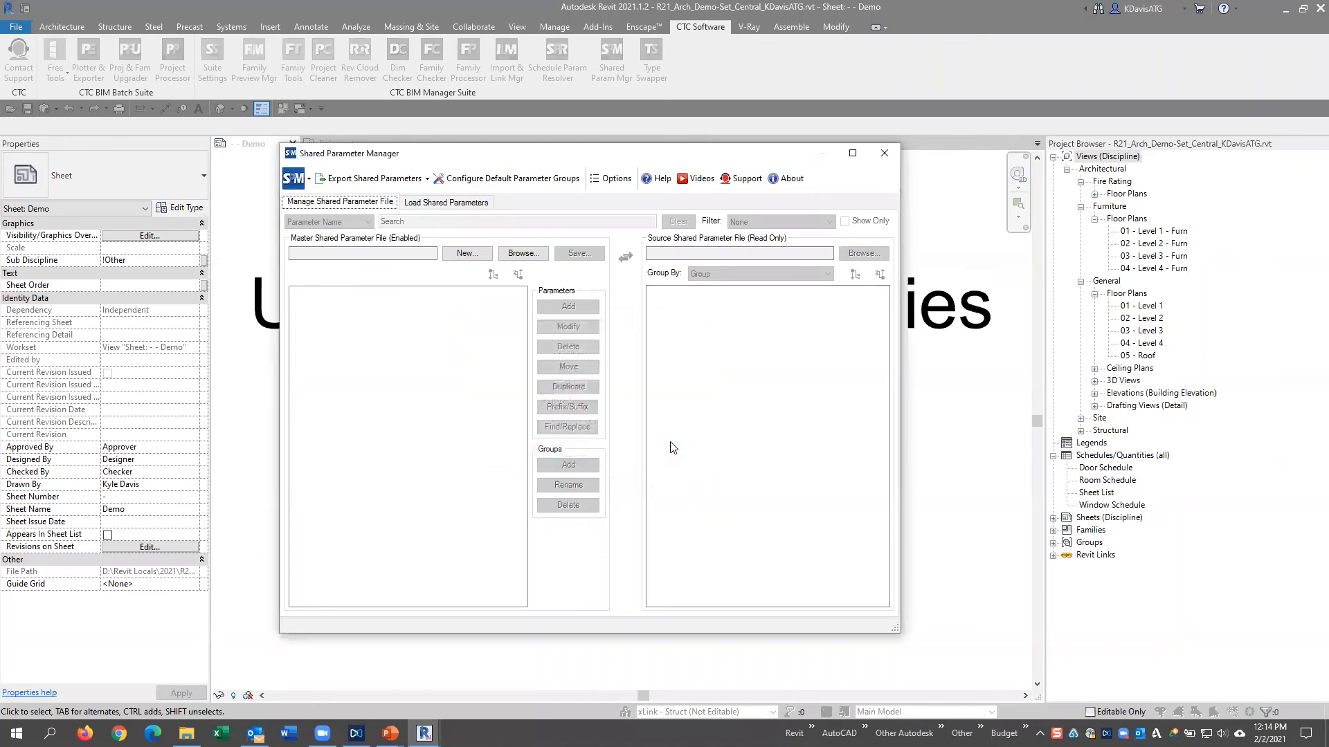
click(884, 152)
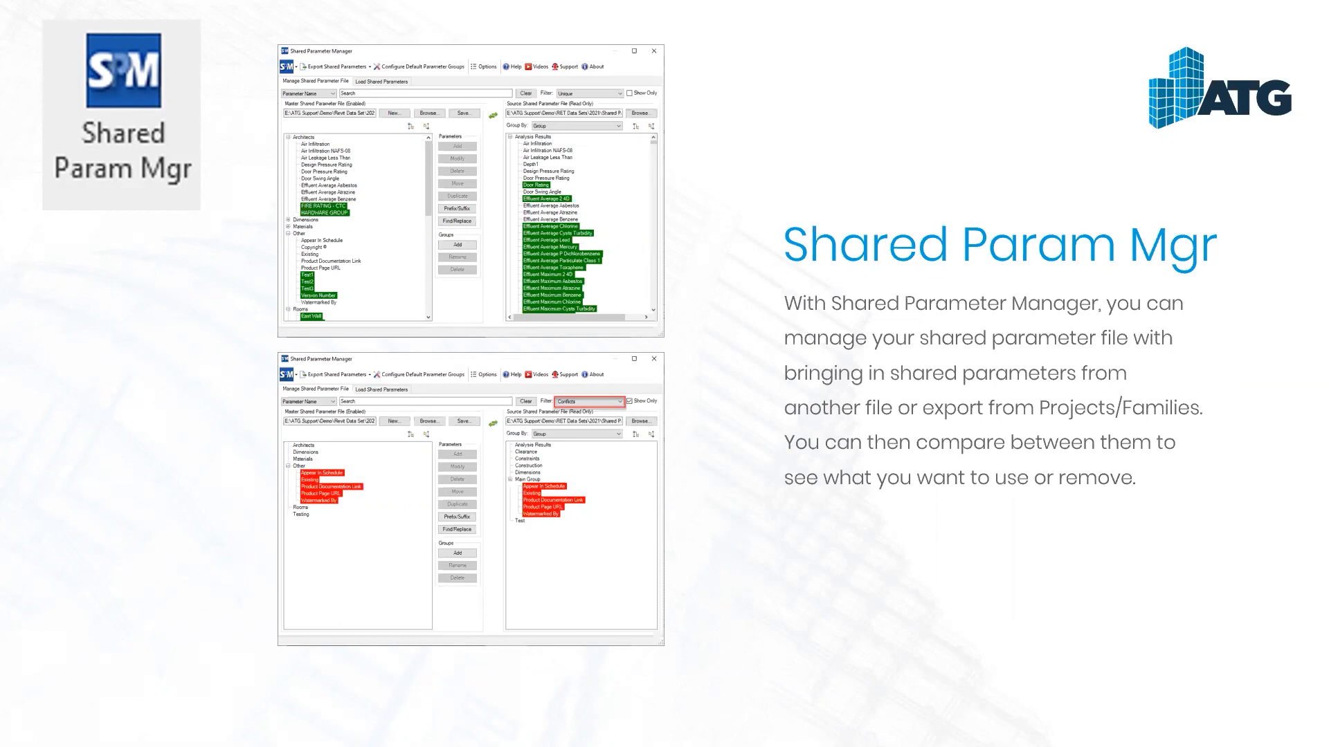
Switch to Revit and try to launch Family Processor from the project's Demo sheet
key(alt+Tab)
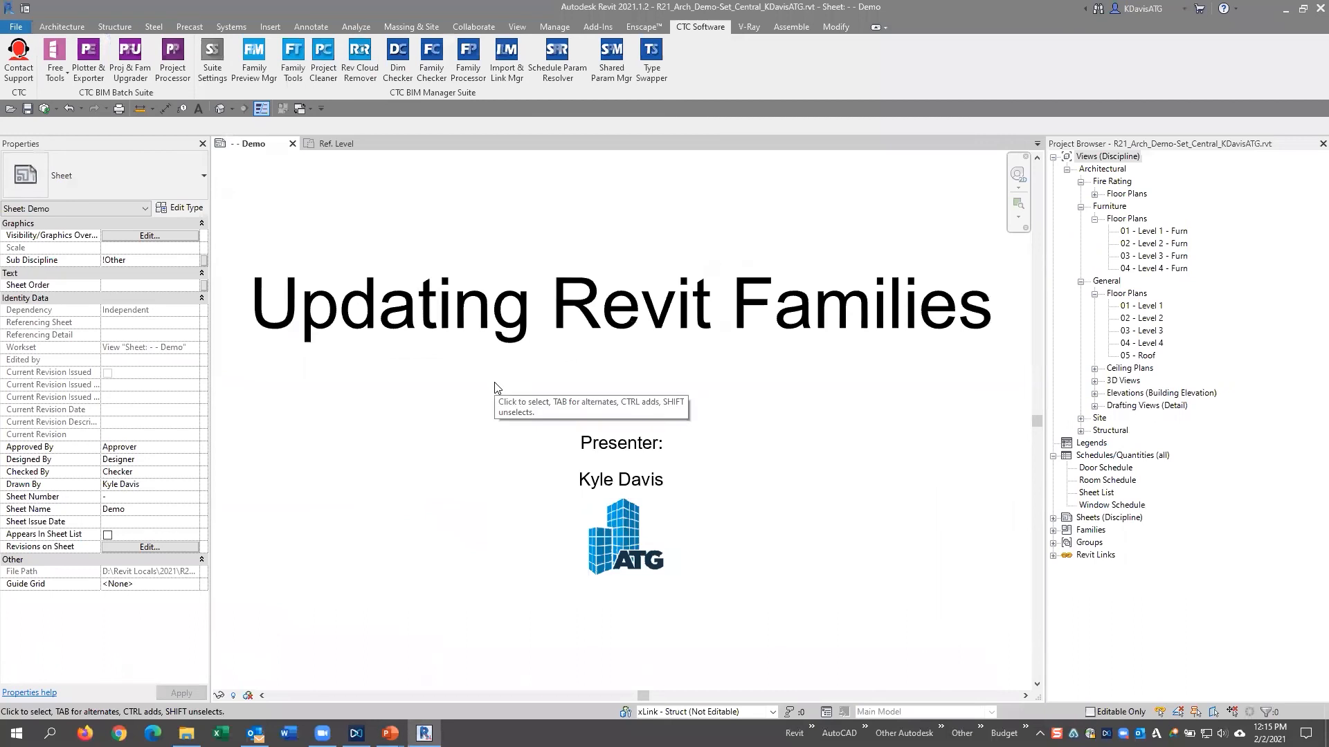
click(476, 69)
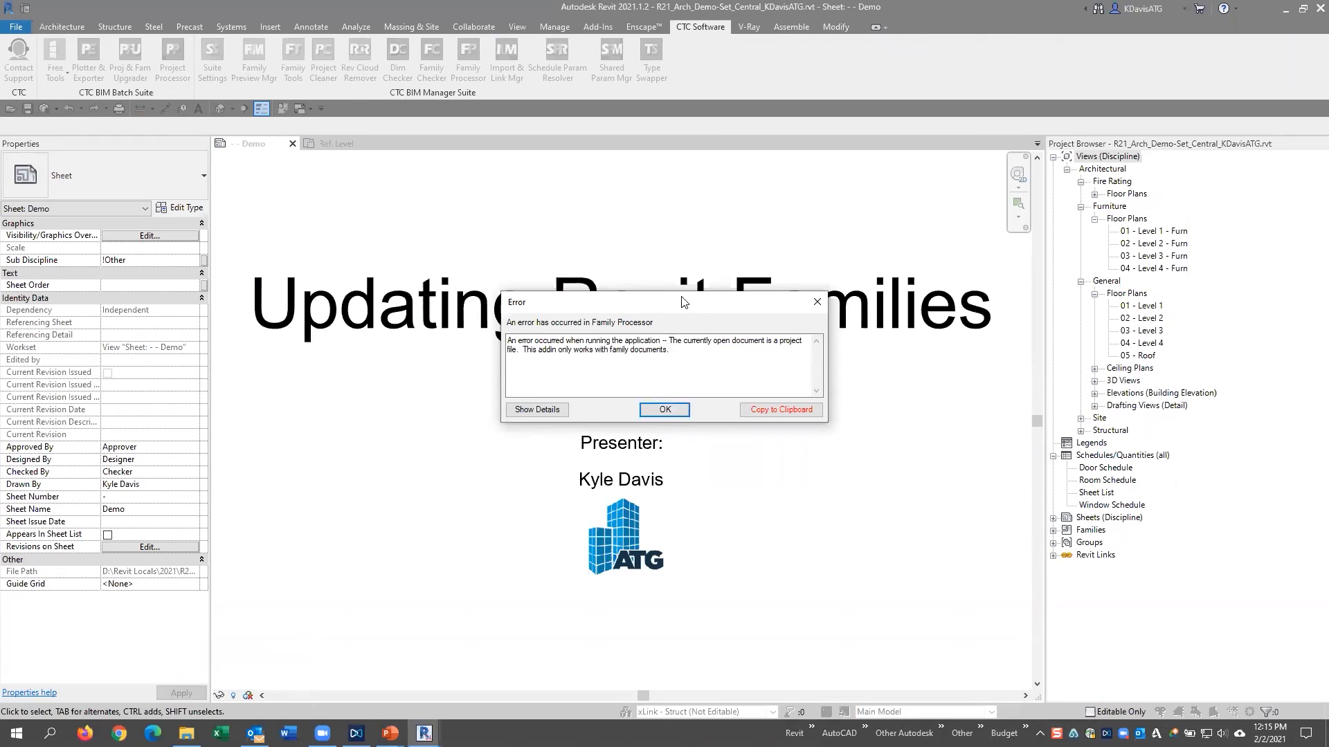
drag(682, 301, 592, 213)
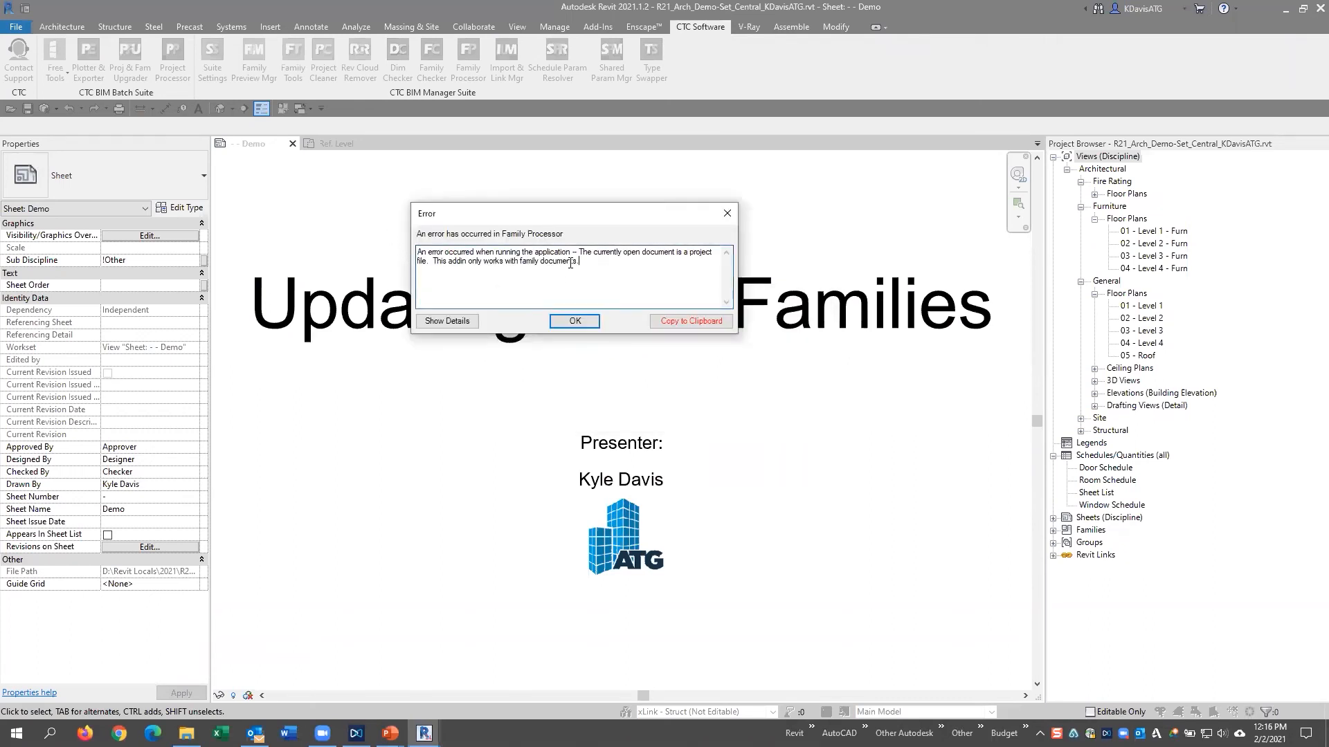
drag(580, 262, 399, 258)
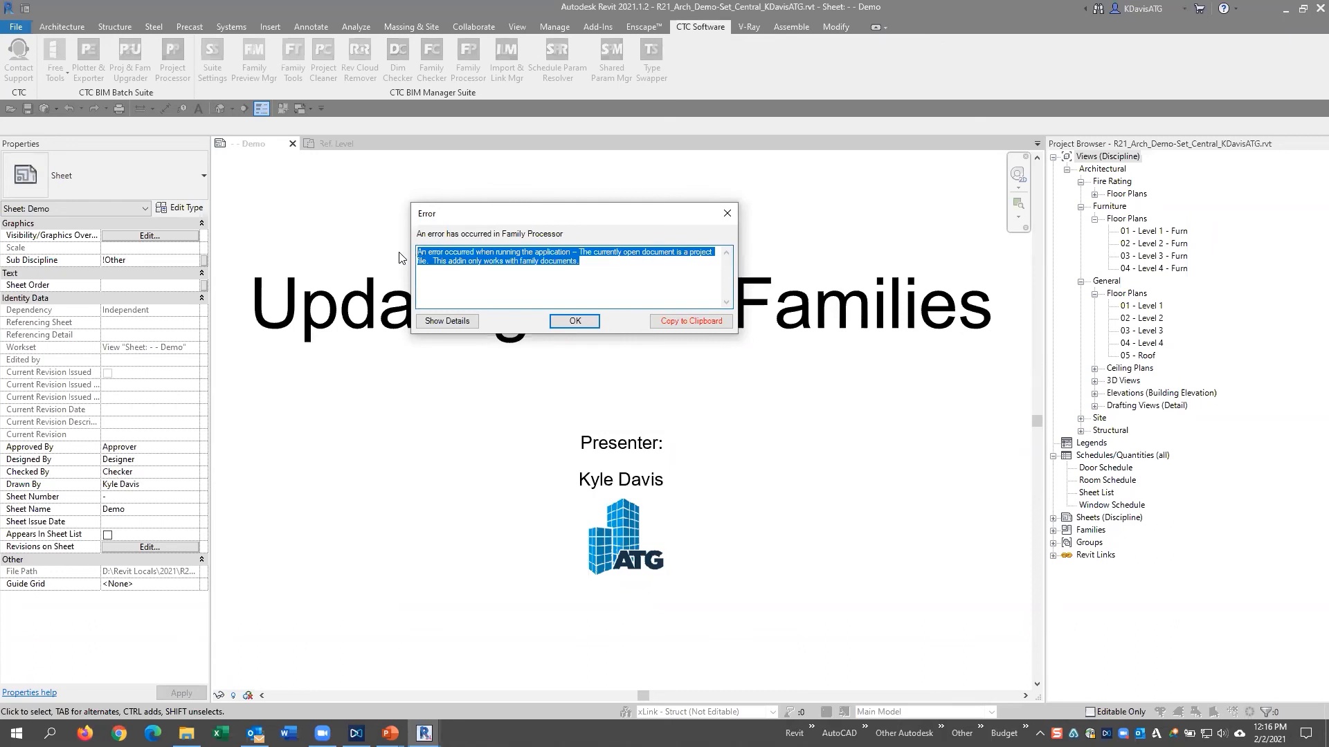
click(573, 322)
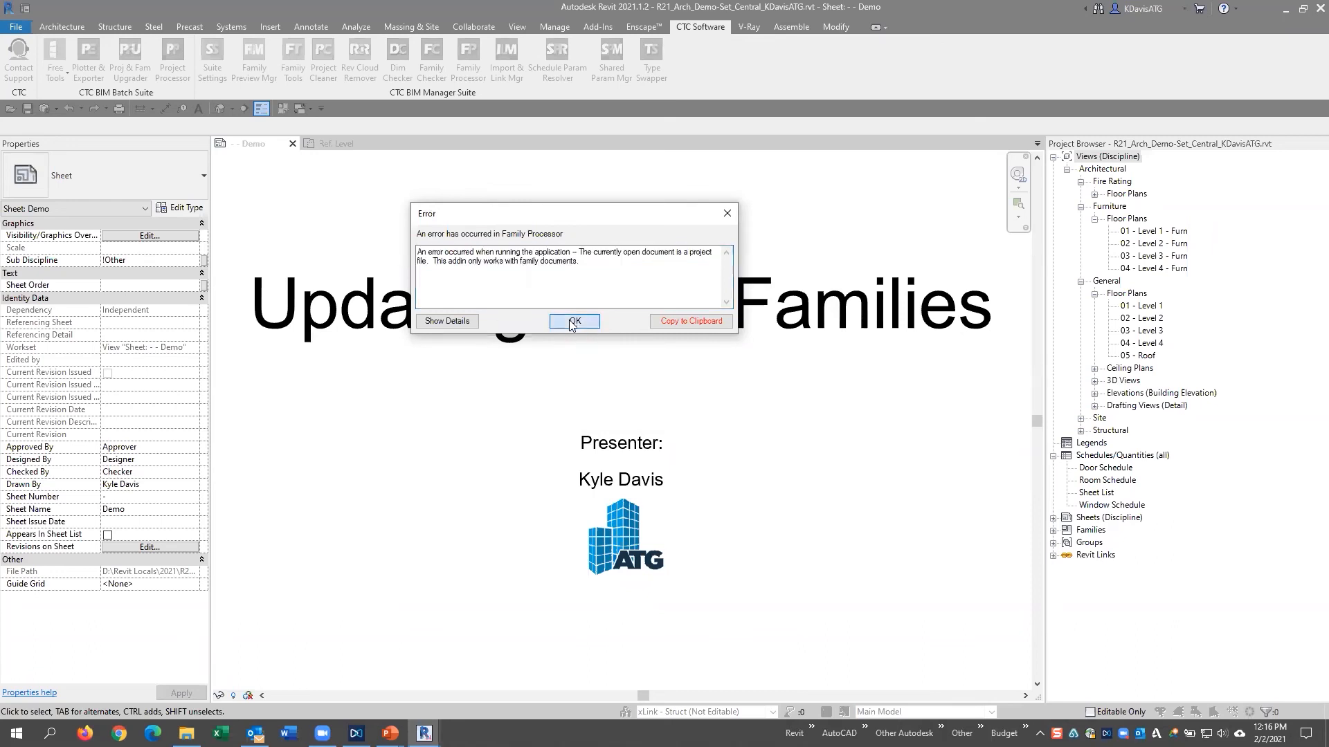
Switch to the Ref. Level view of RAC_basic_sample_family.rfa and launch Family Processor there
click(347, 141)
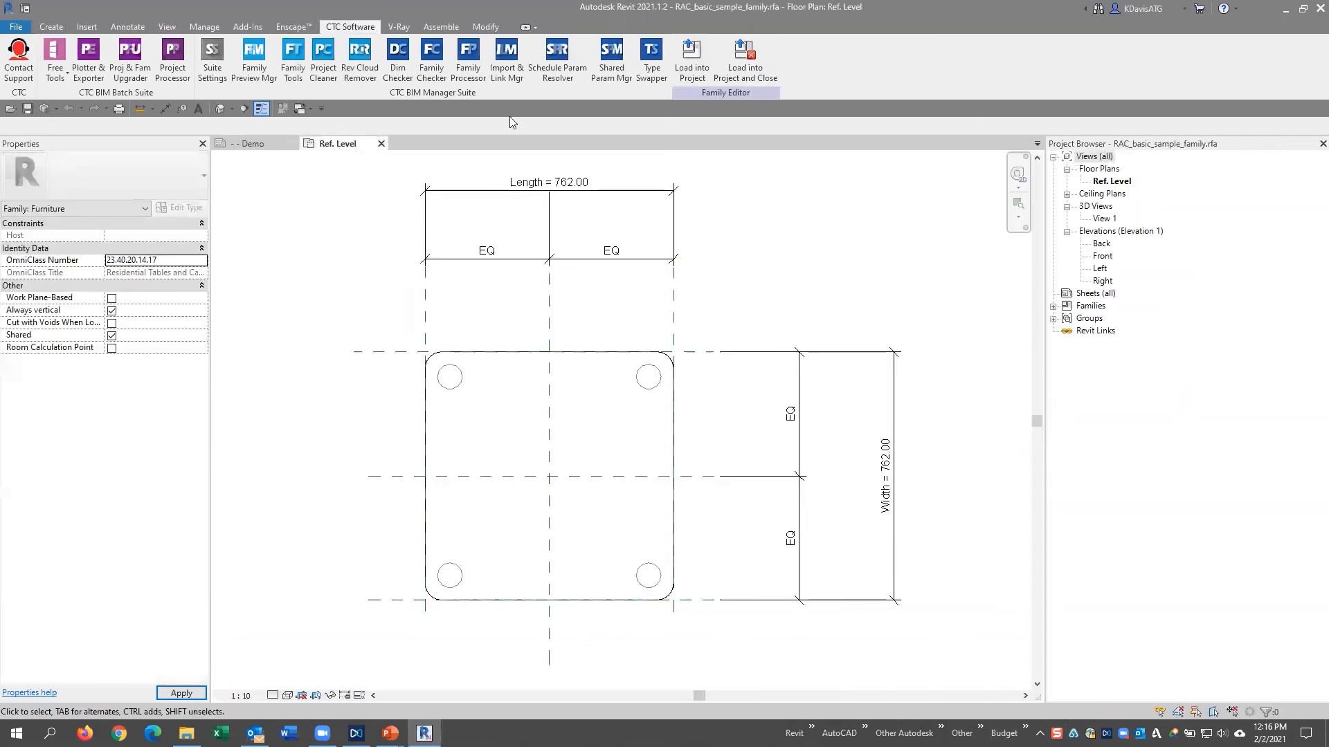
click(476, 78)
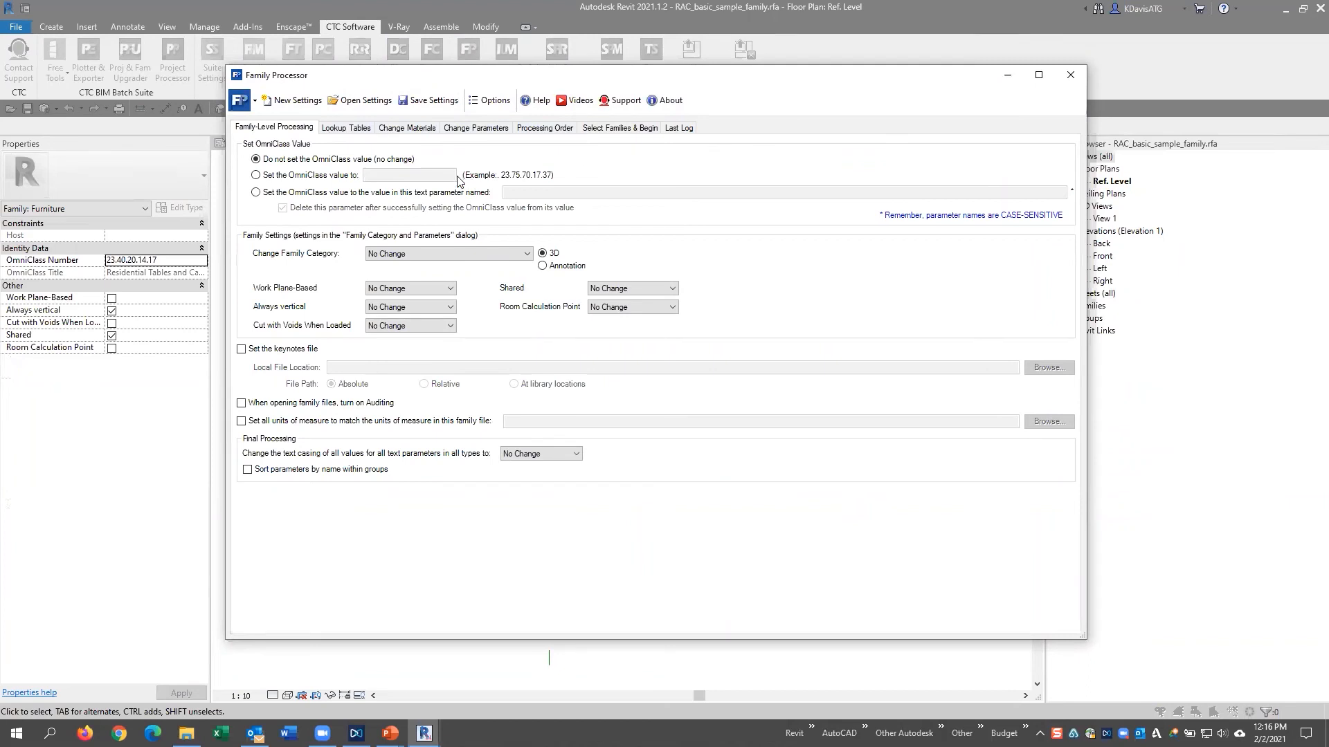
drag(519, 82, 511, 90)
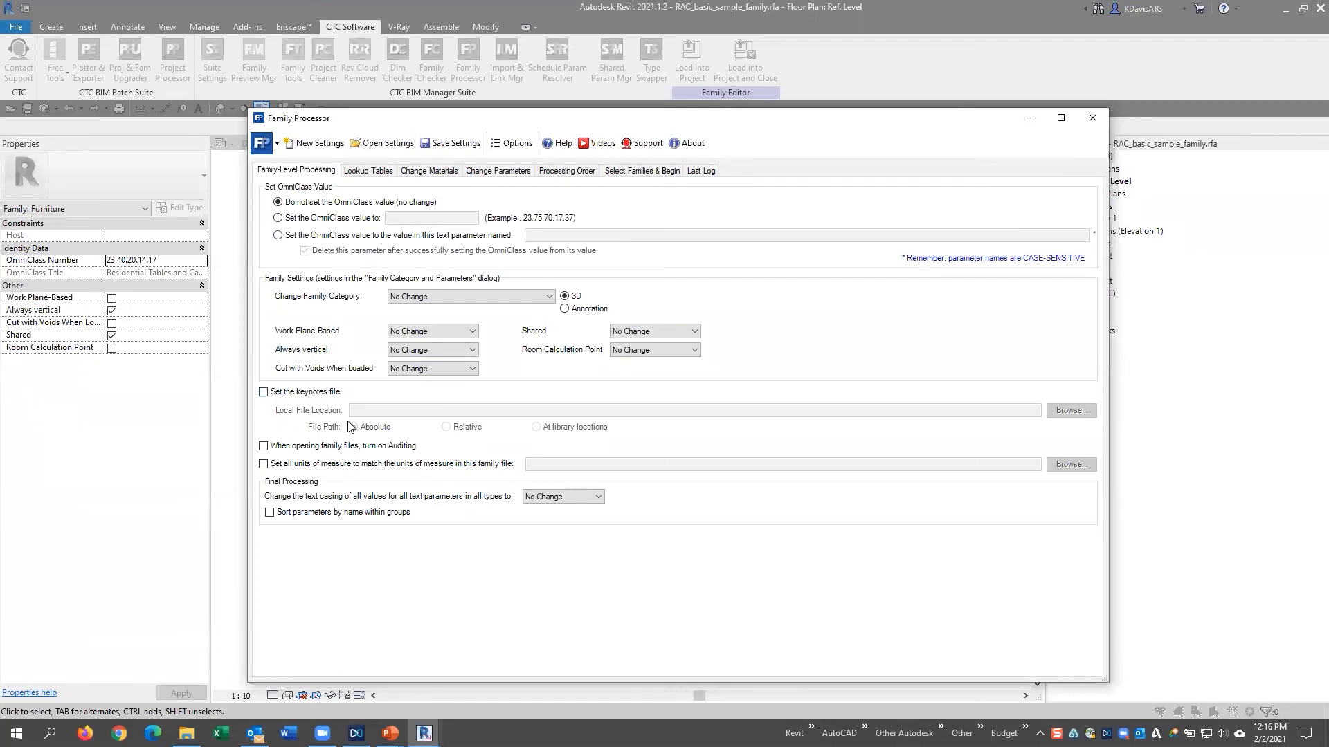
Review the family-level processing options, including the family category choices, and the options for deleting and importing lookup tables
click(499, 296)
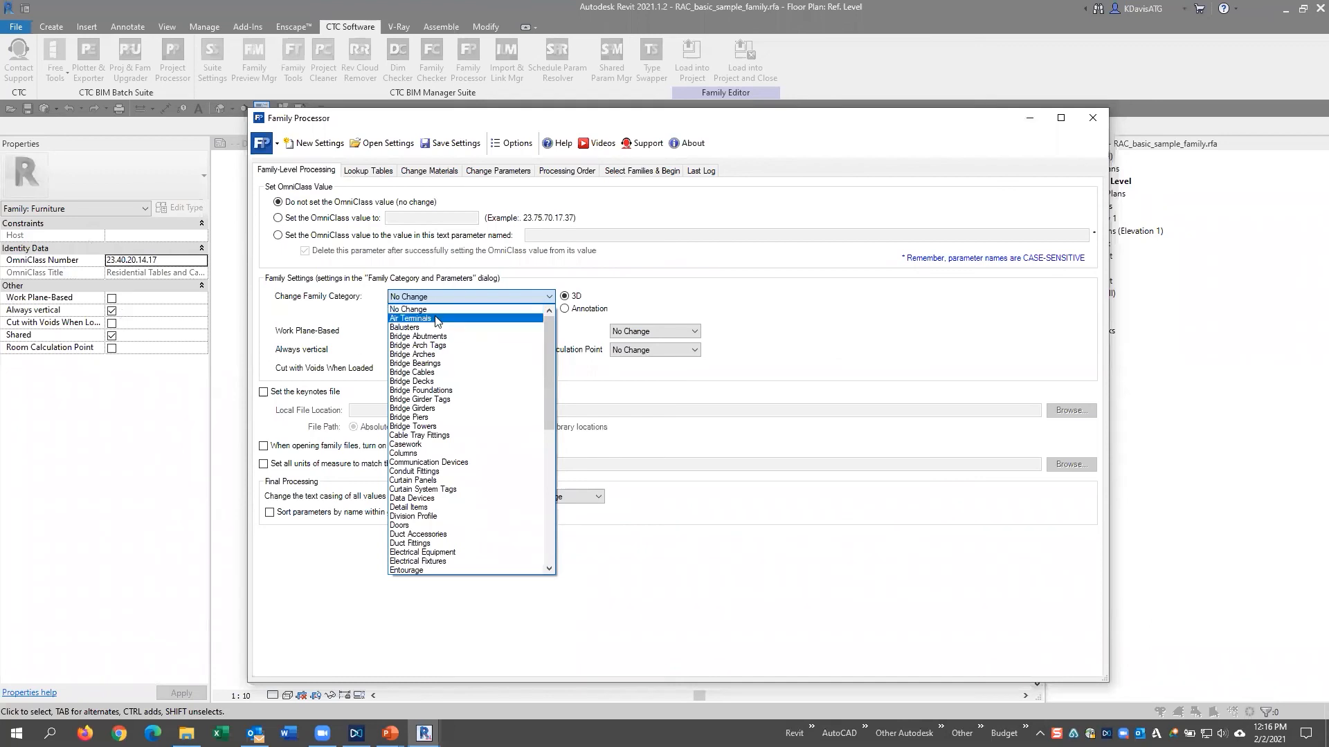
click(330, 286)
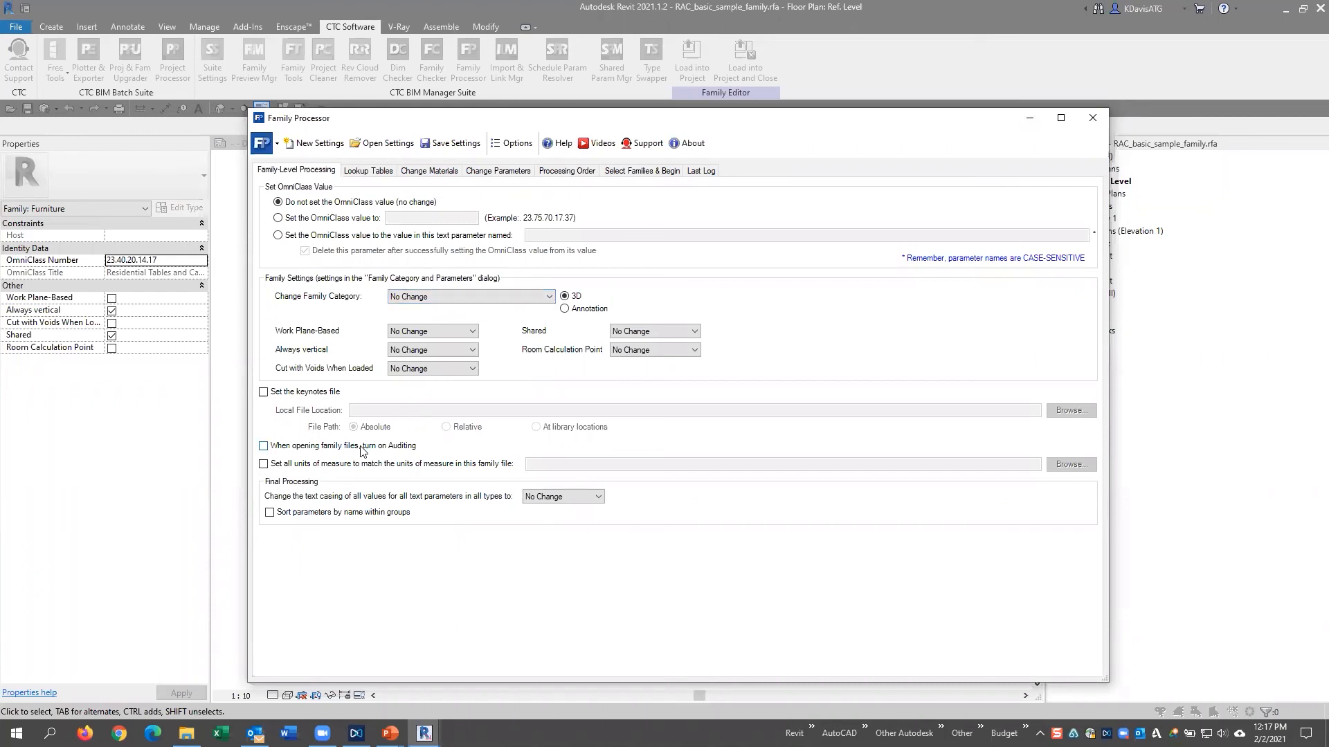
click(310, 452)
click(407, 447)
click(369, 172)
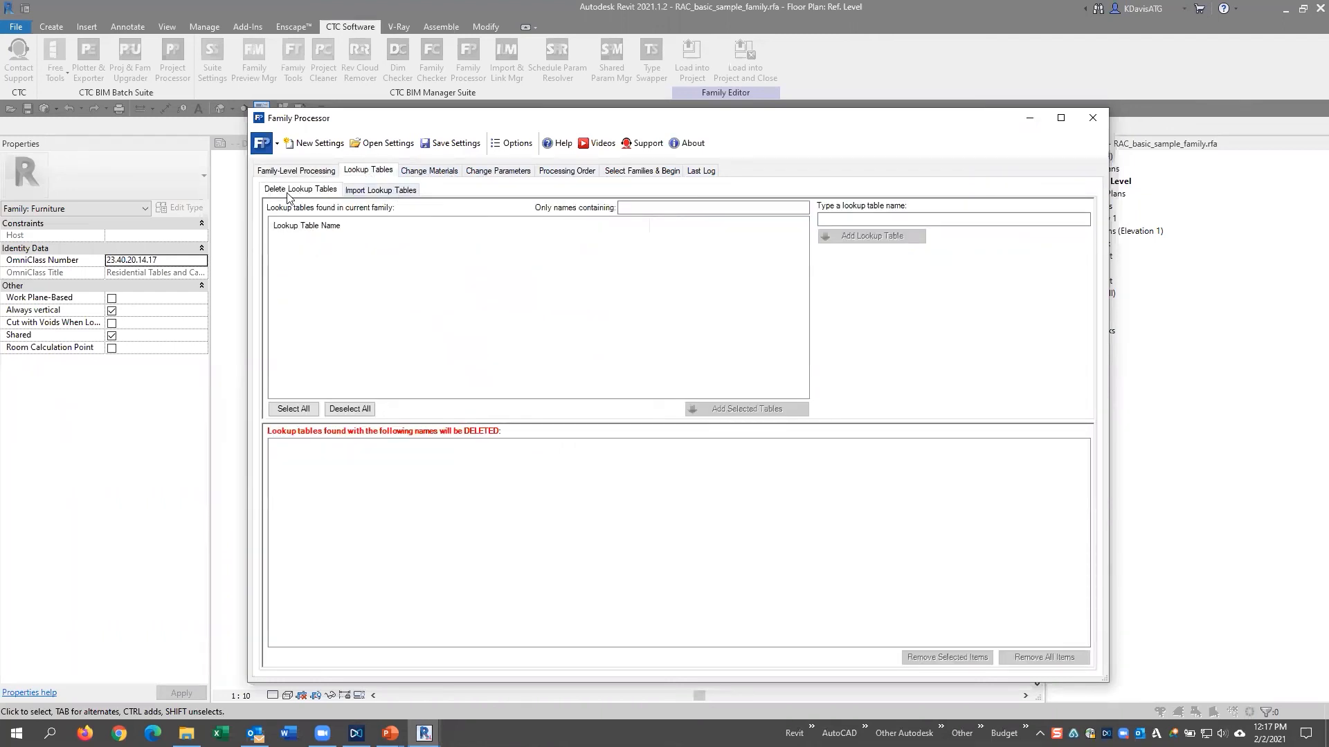
click(377, 195)
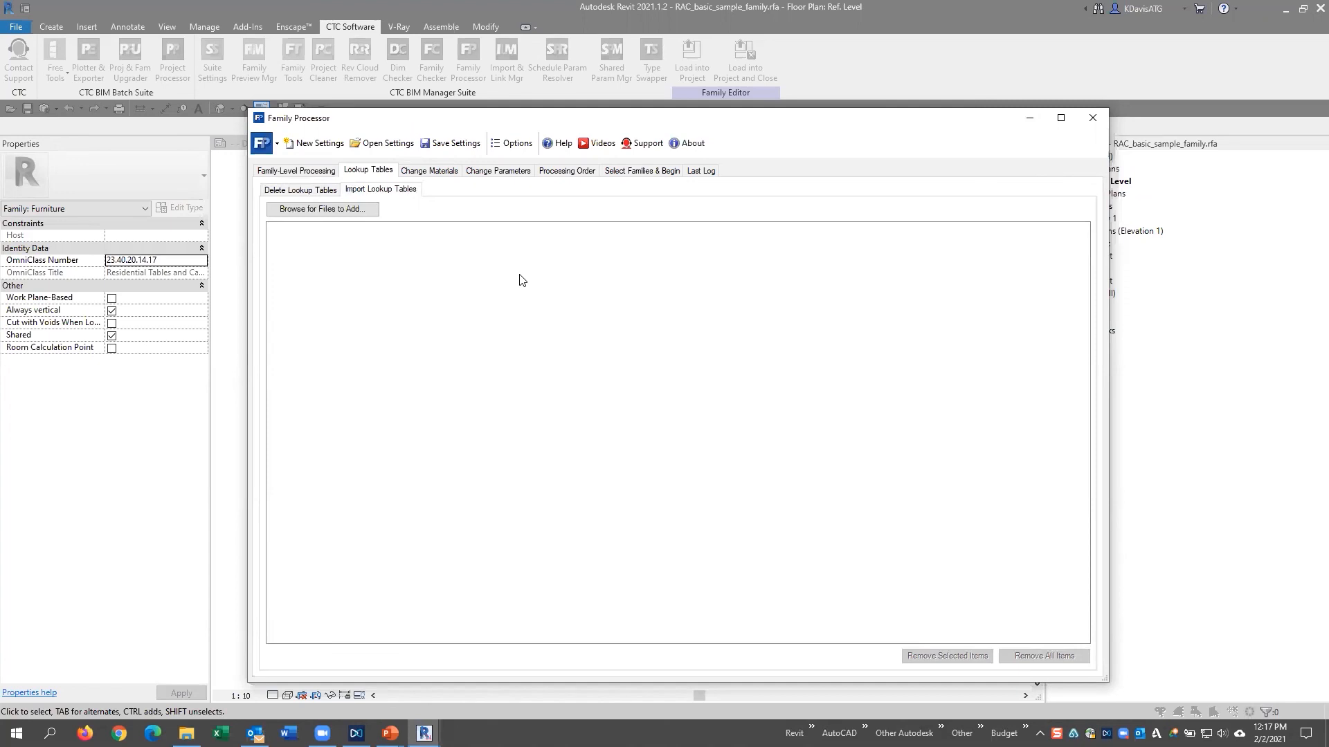
Review the options for deleting, adding and changing materials in families
click(426, 173)
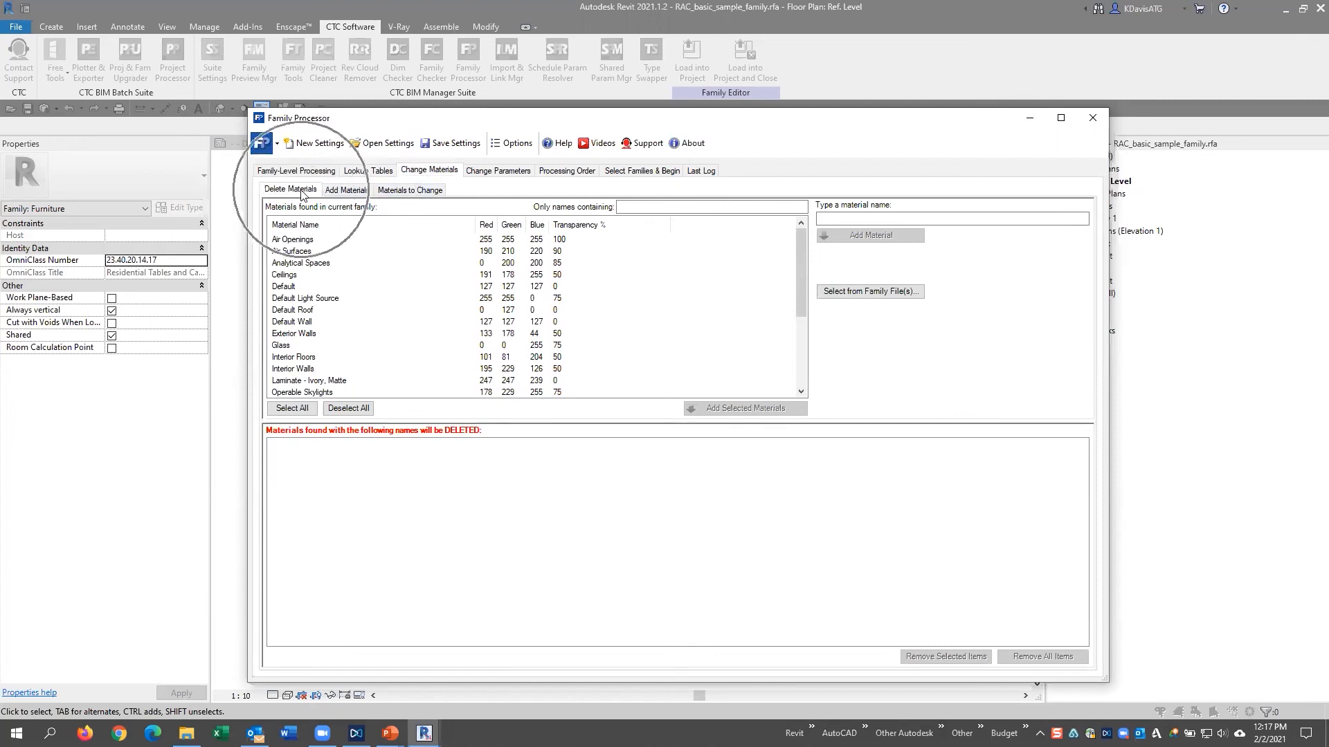
scroll(339, 299, down, 2)
scroll(339, 299, up, 2)
click(343, 192)
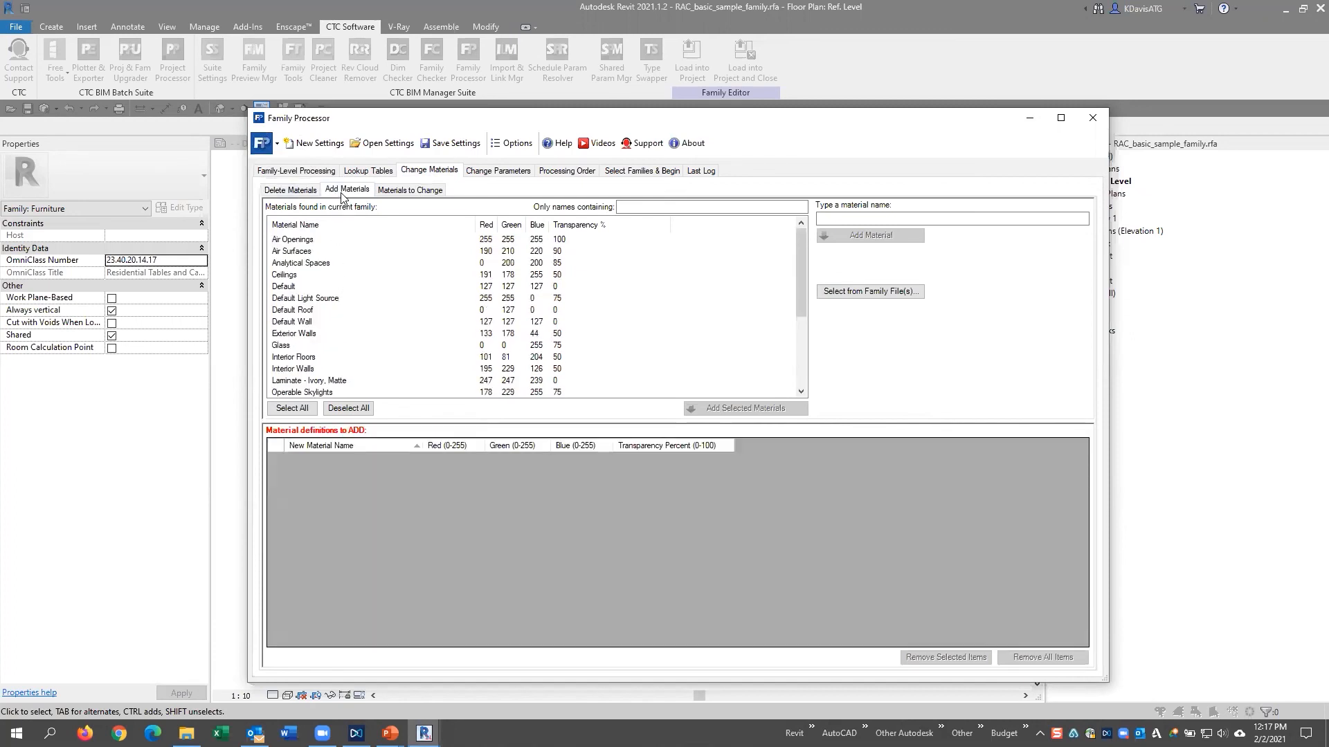
click(403, 194)
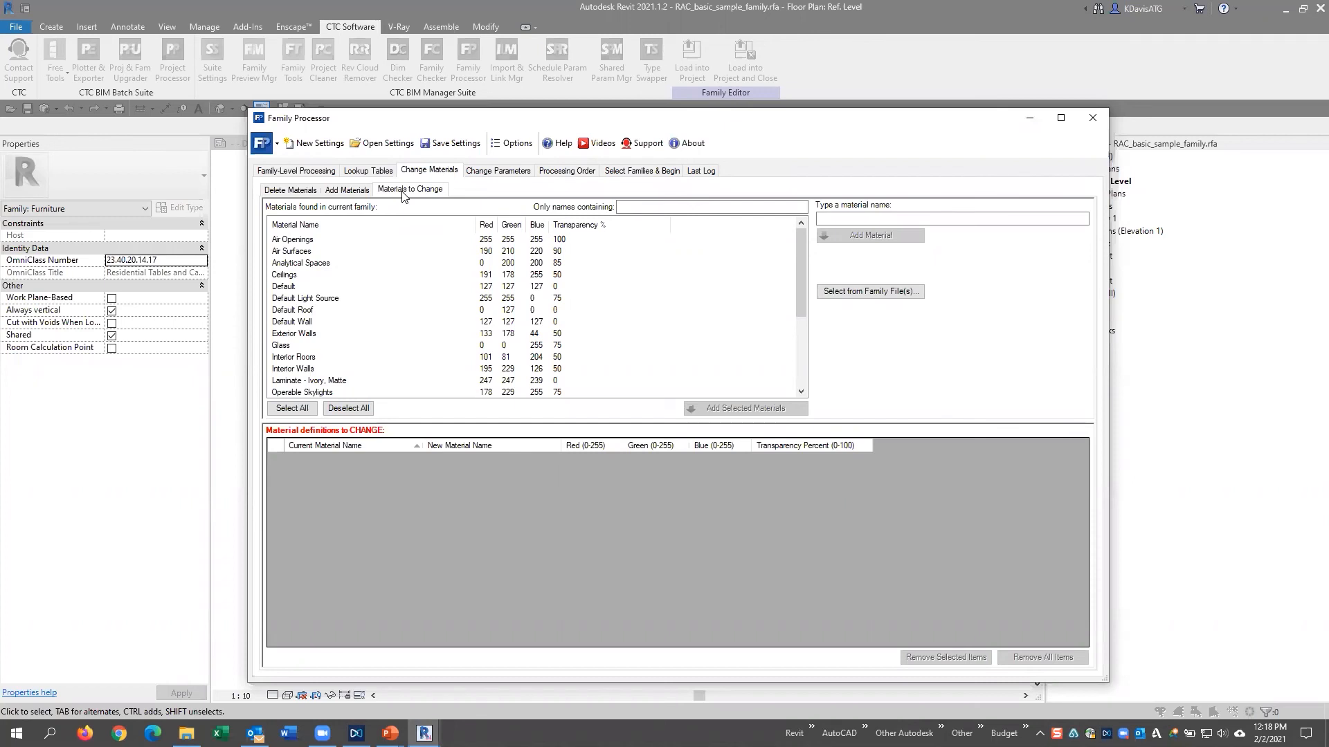
Set Master Shared Parameter.txt as the shared parameters file for parameter changes and reload it
click(497, 173)
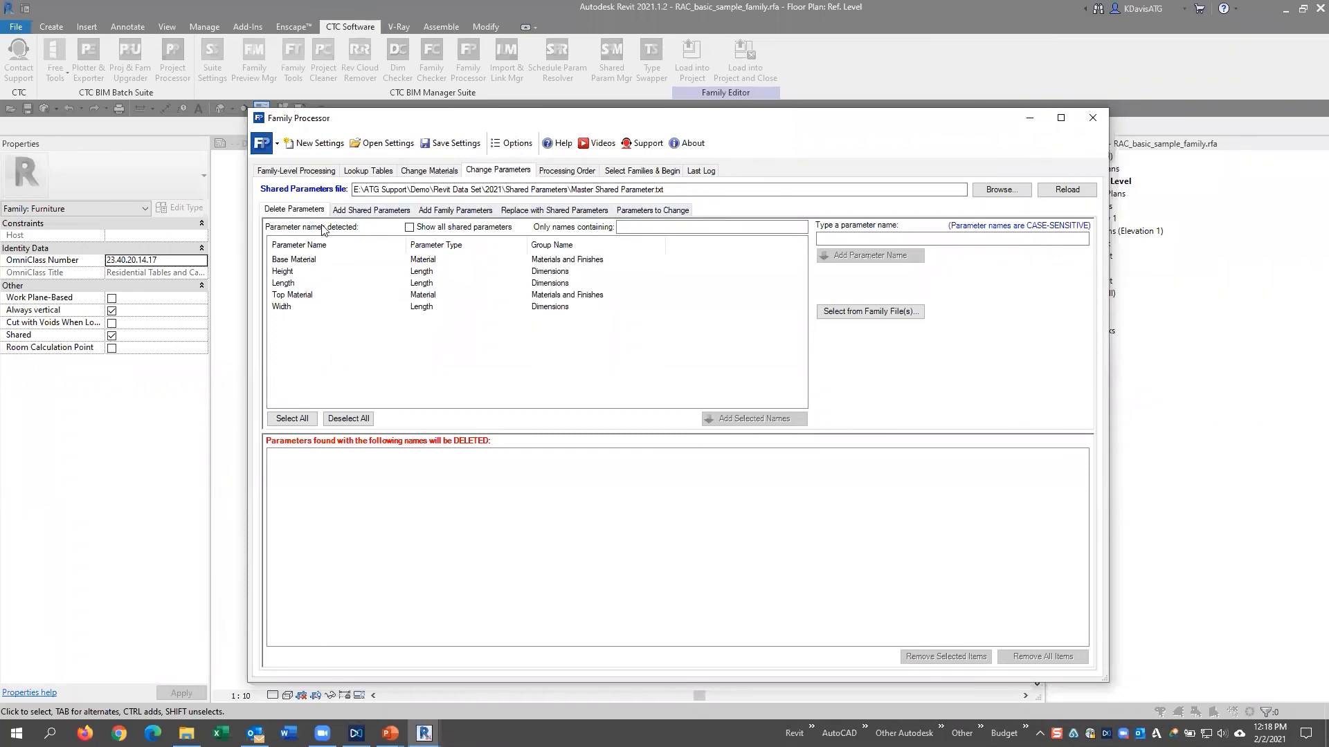
drag(692, 190, 358, 192)
click(1000, 191)
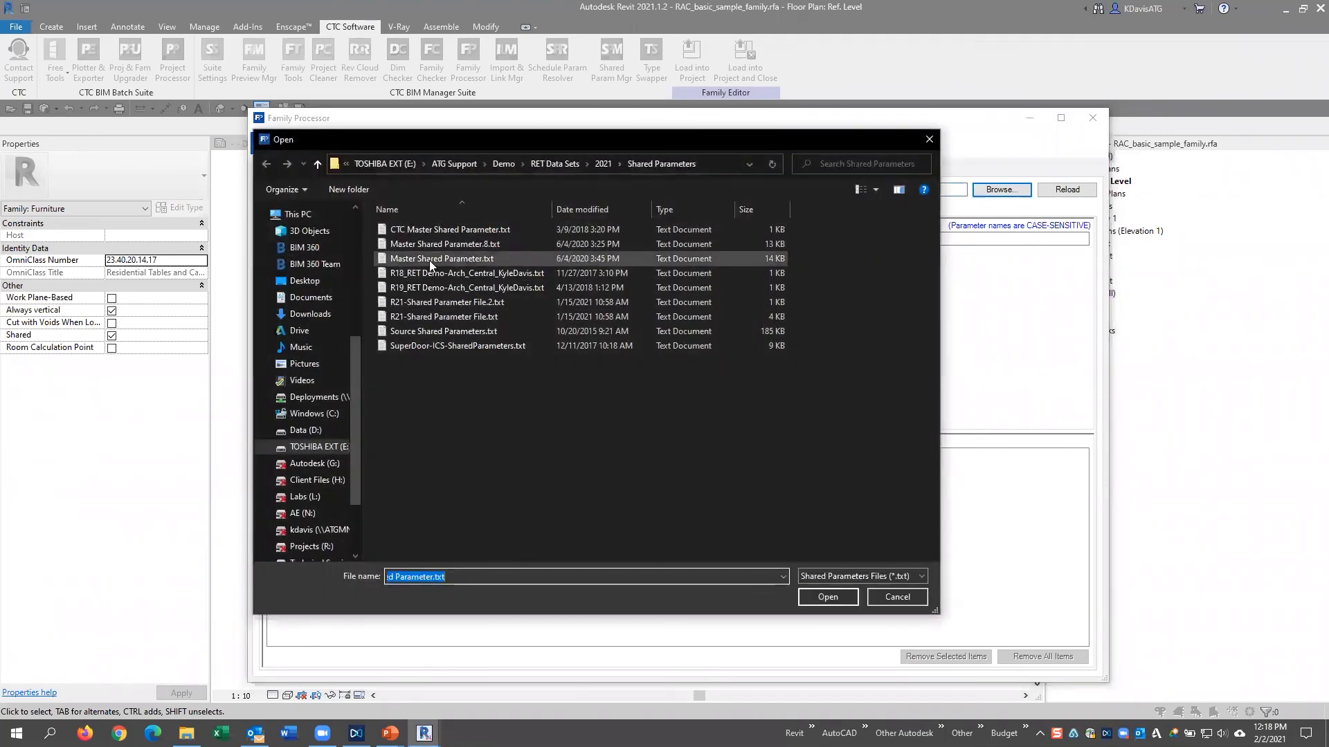
click(429, 259)
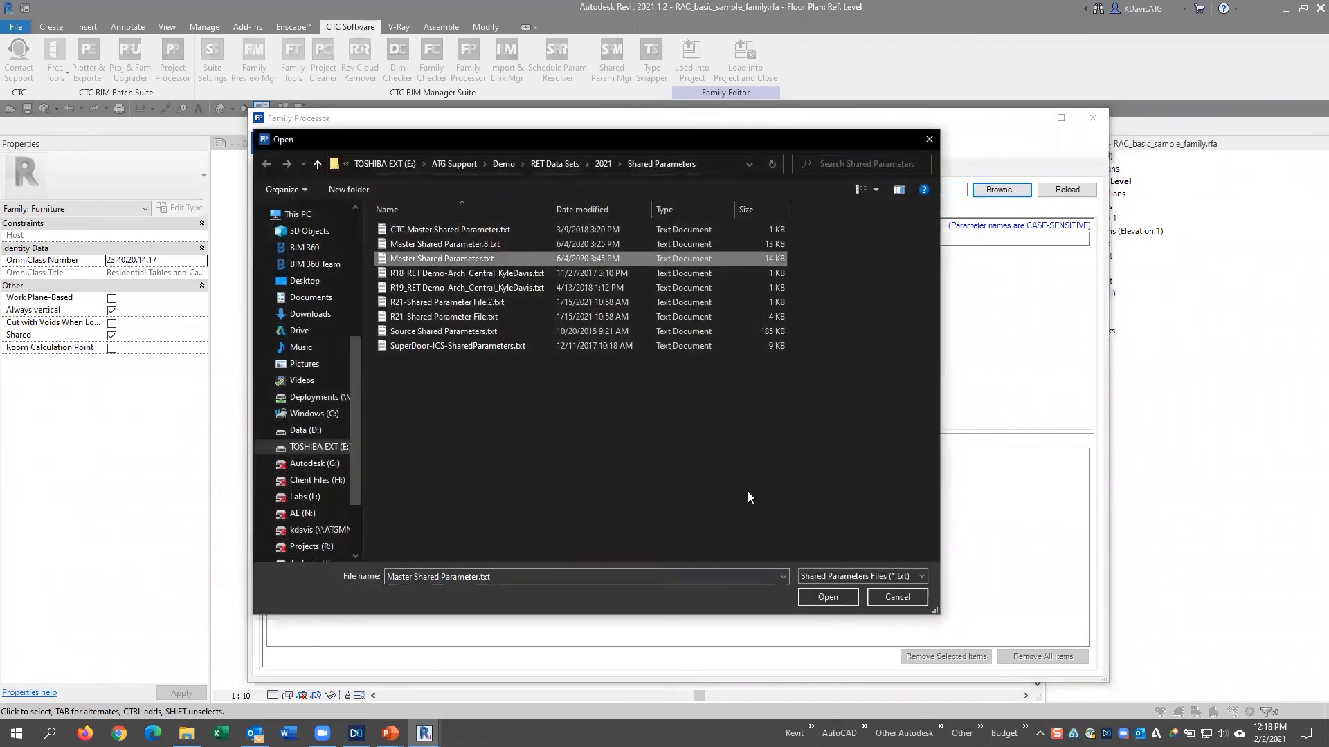
click(834, 598)
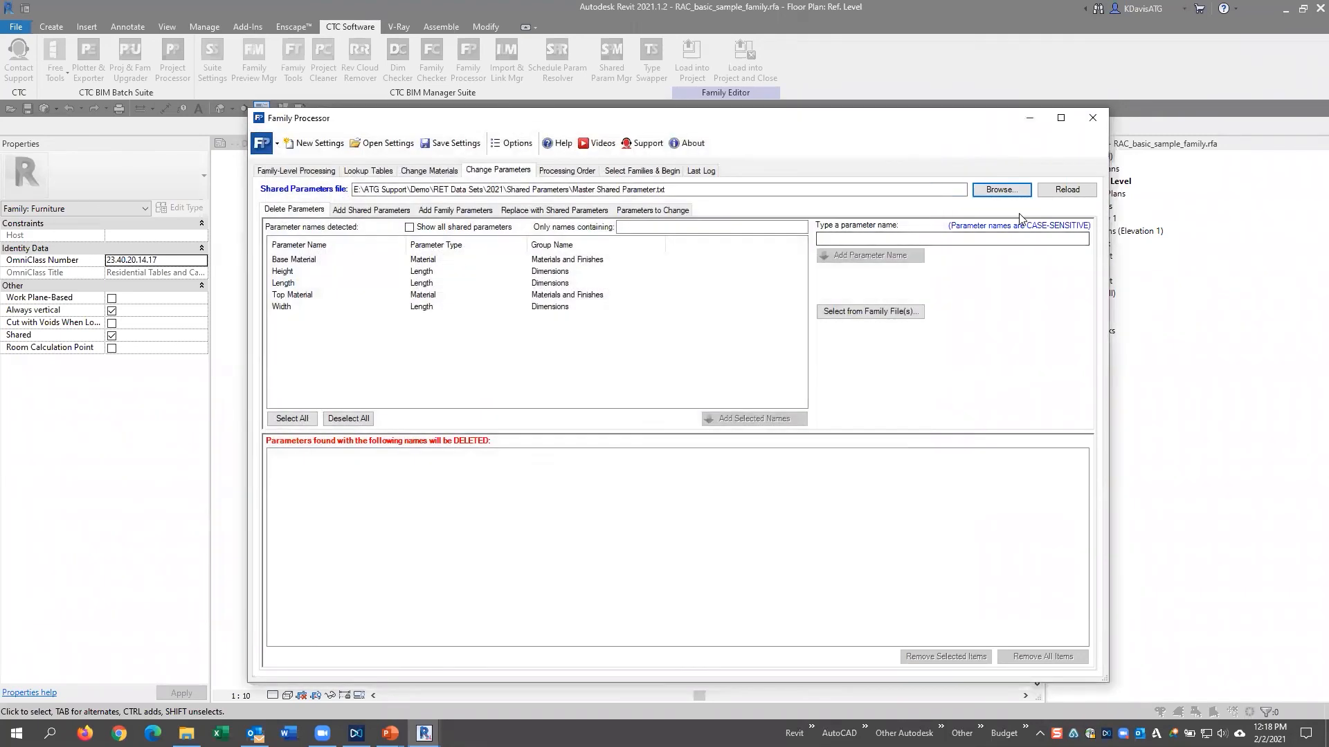
click(1070, 199)
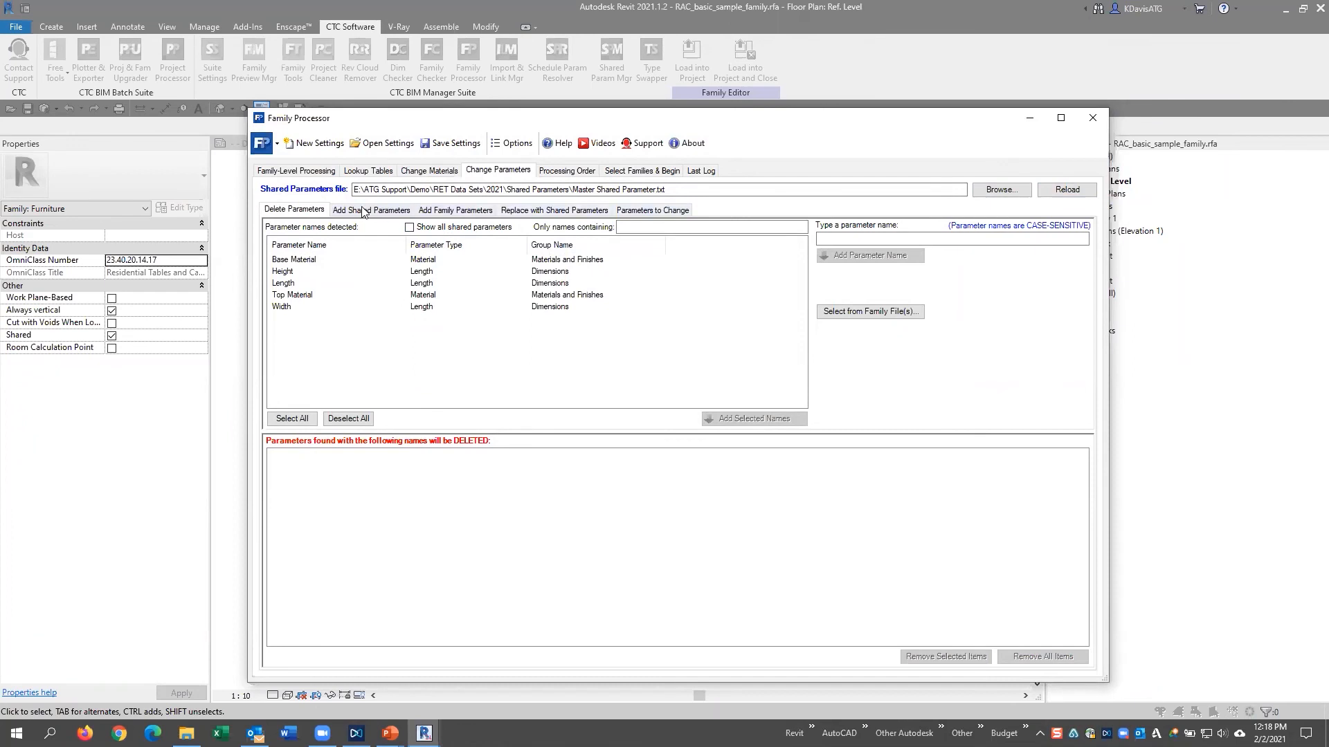
Select Top Material among the parameters available for deletion, and add ATG30 to the shared parameters being added
click(309, 214)
click(303, 298)
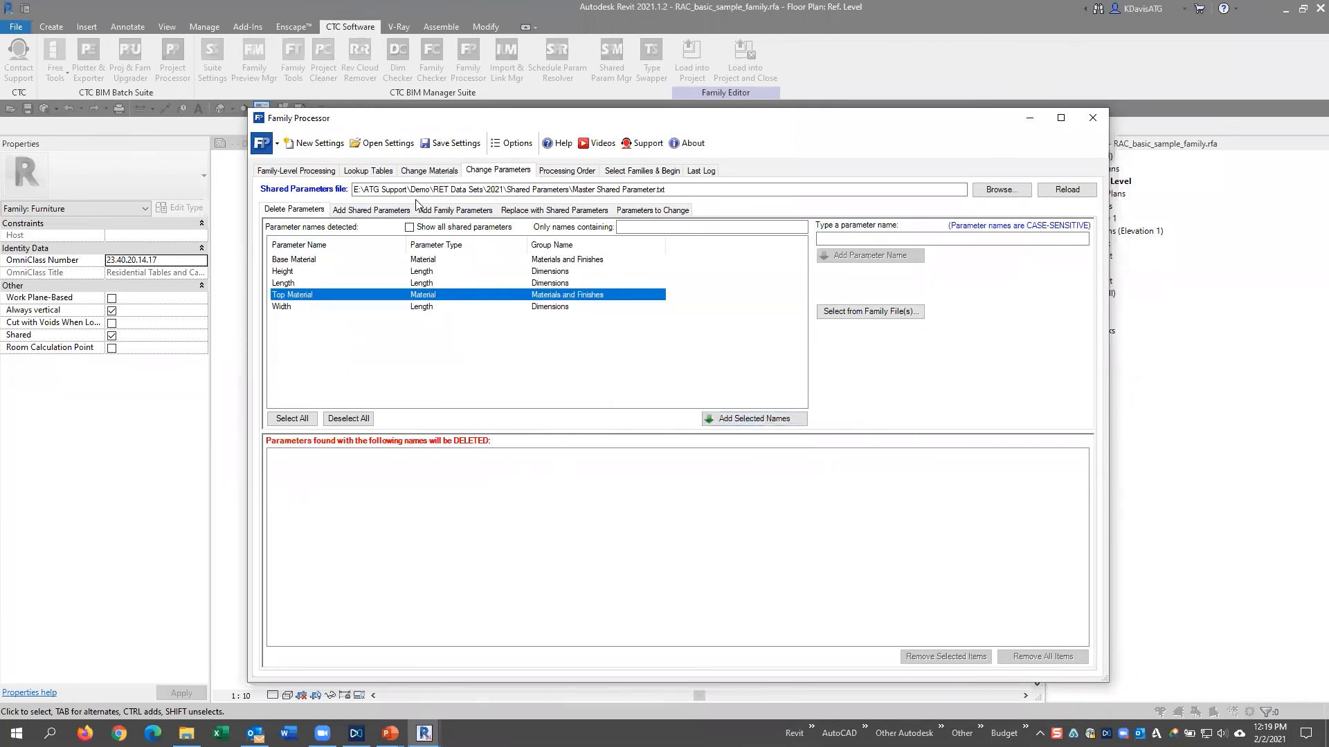
click(372, 210)
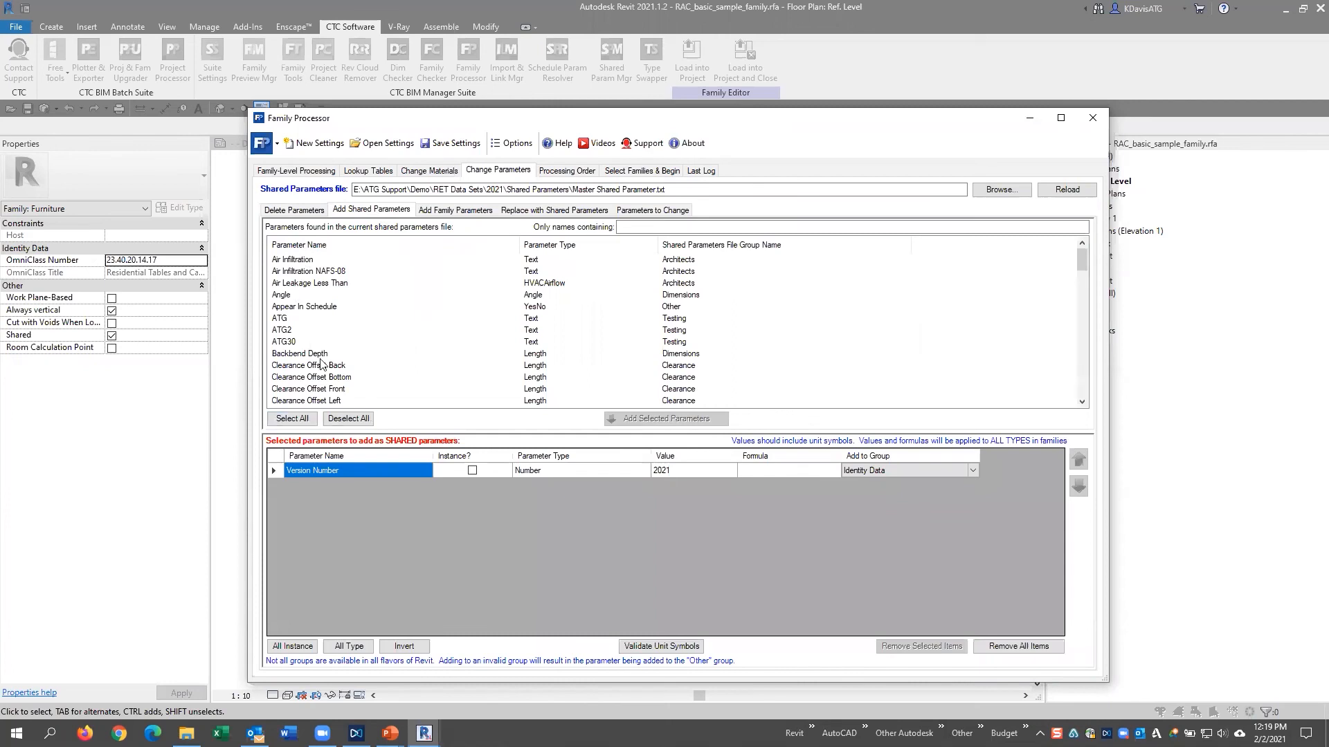
click(289, 341)
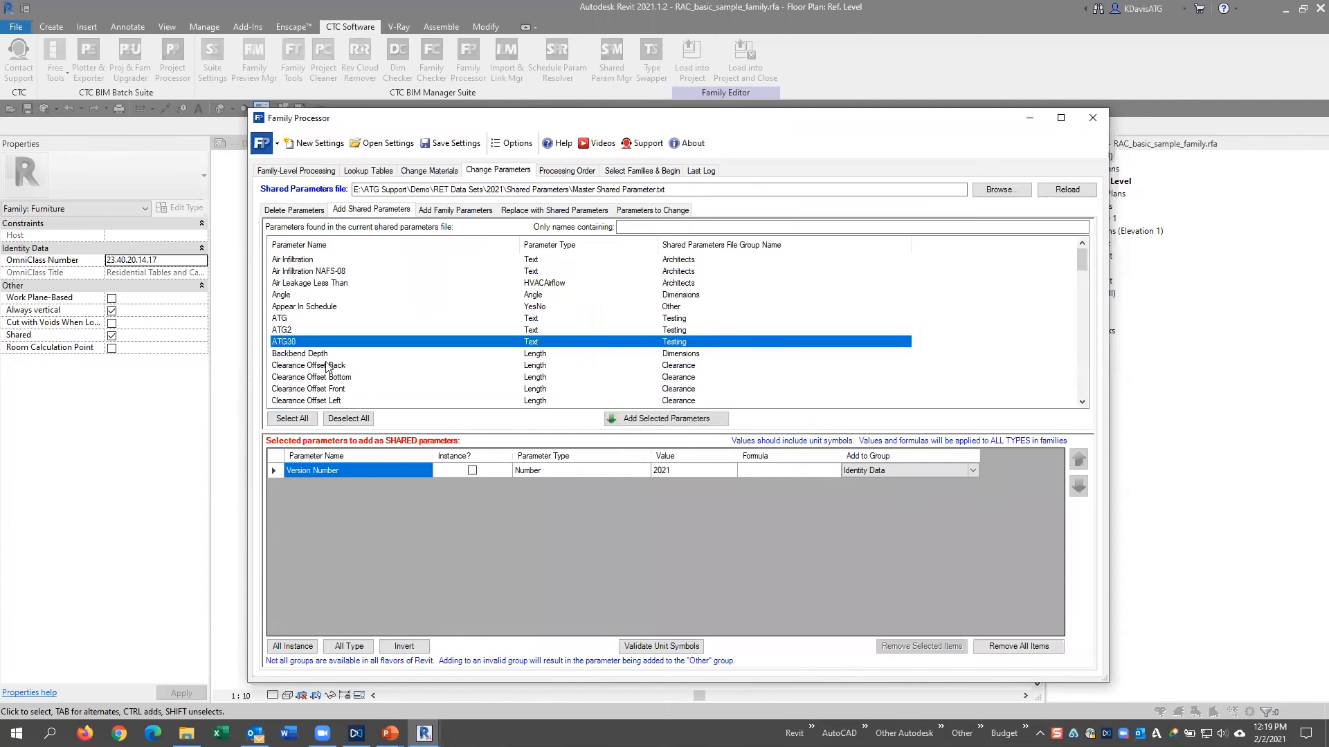
click(638, 419)
click(303, 487)
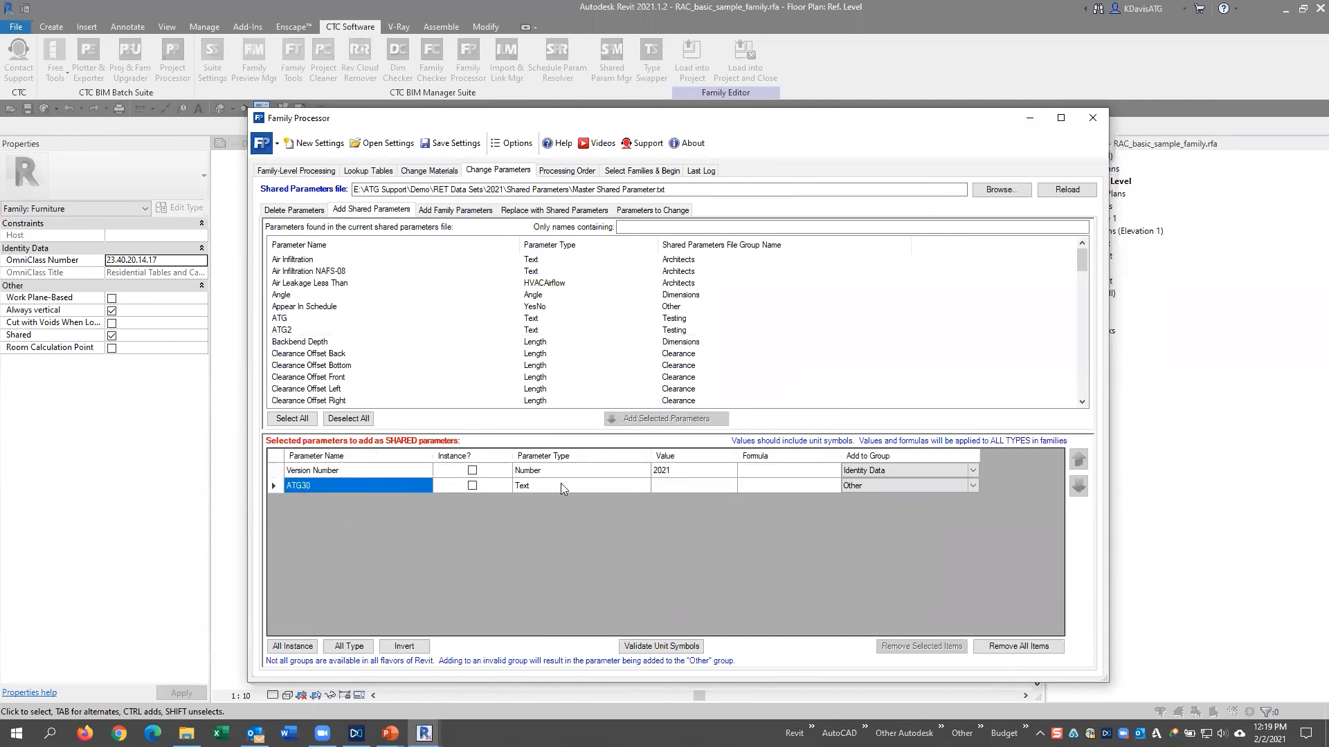
Assign the ATG30 shared parameter to the Identity Data group, leaving its value and formula empty
click(476, 487)
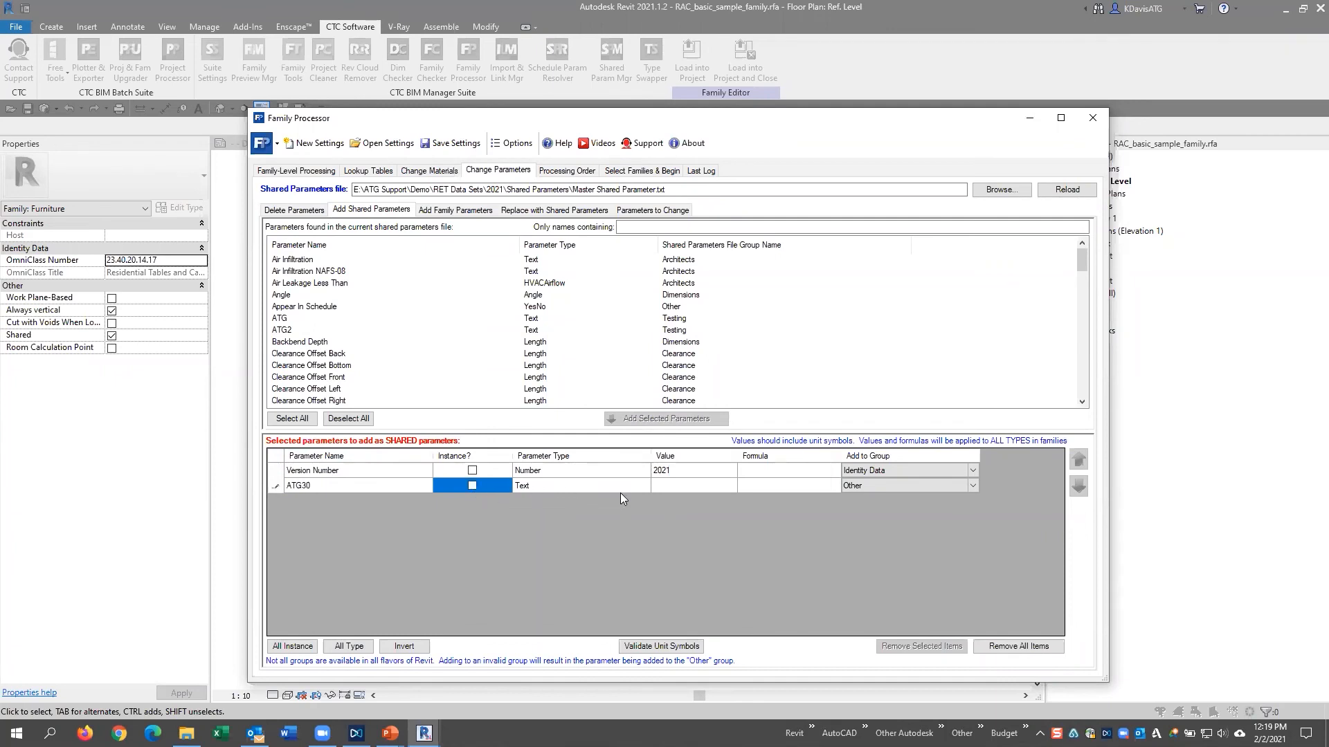
click(562, 487)
click(688, 487)
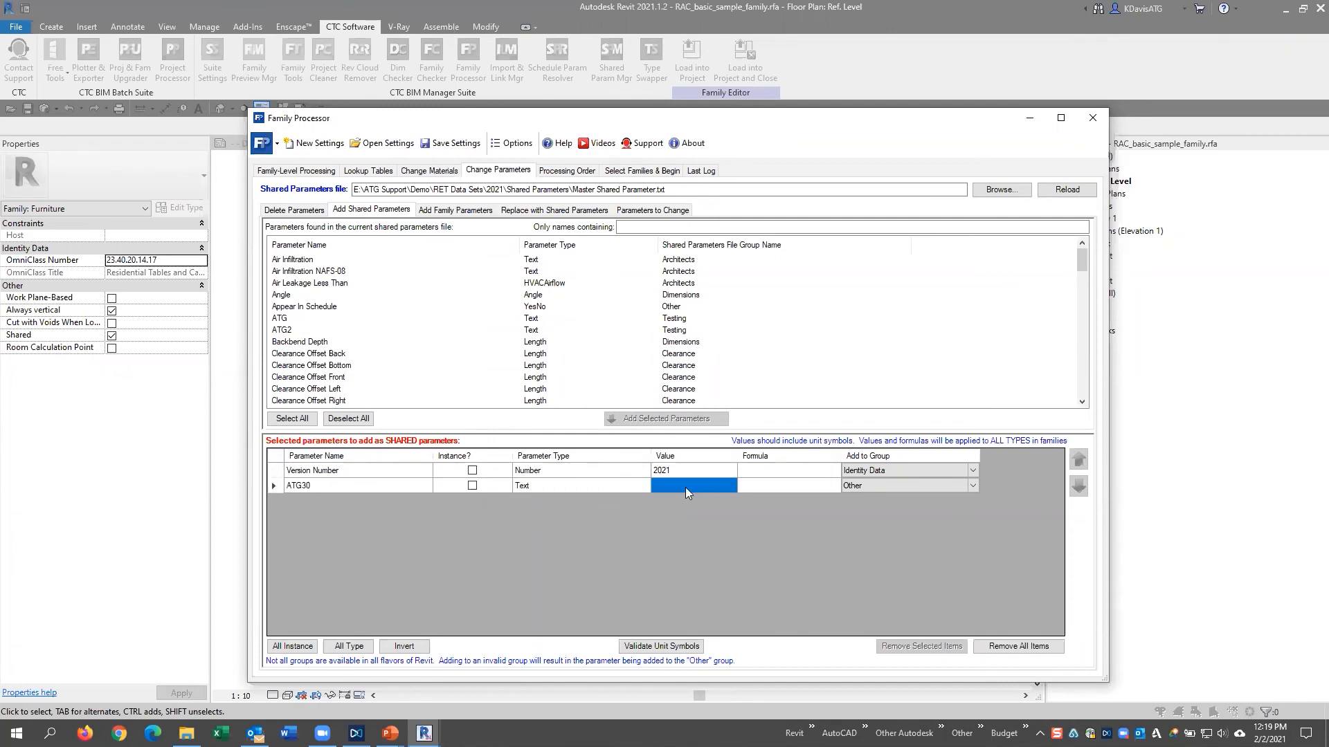
click(792, 487)
click(911, 493)
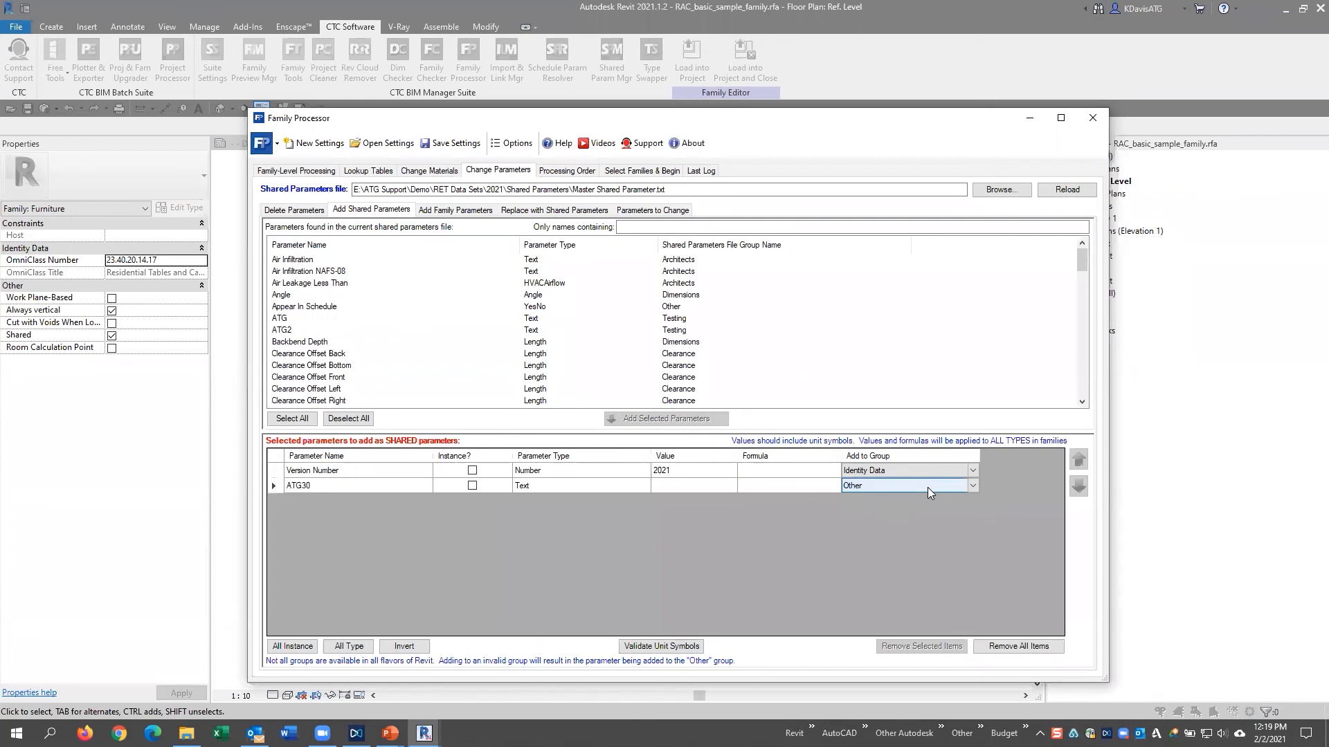
click(907, 487)
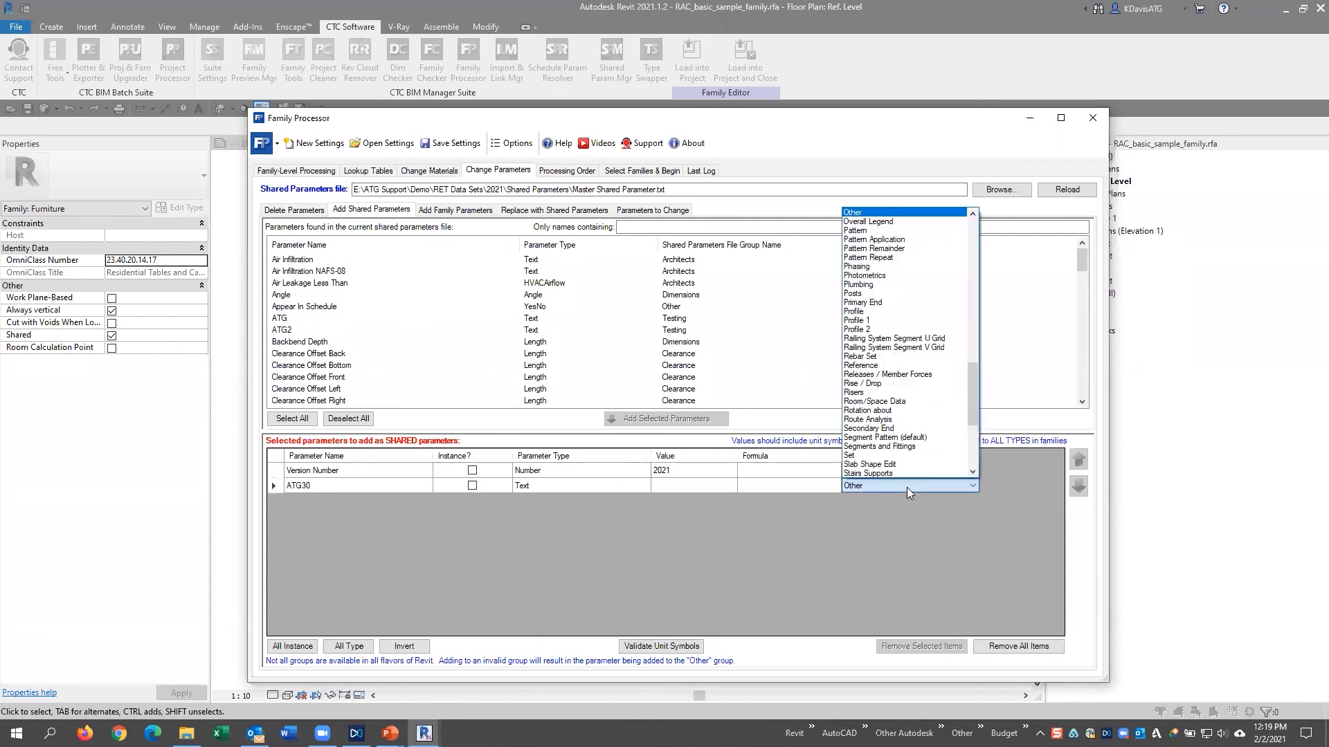
scroll(907, 487, up, 5)
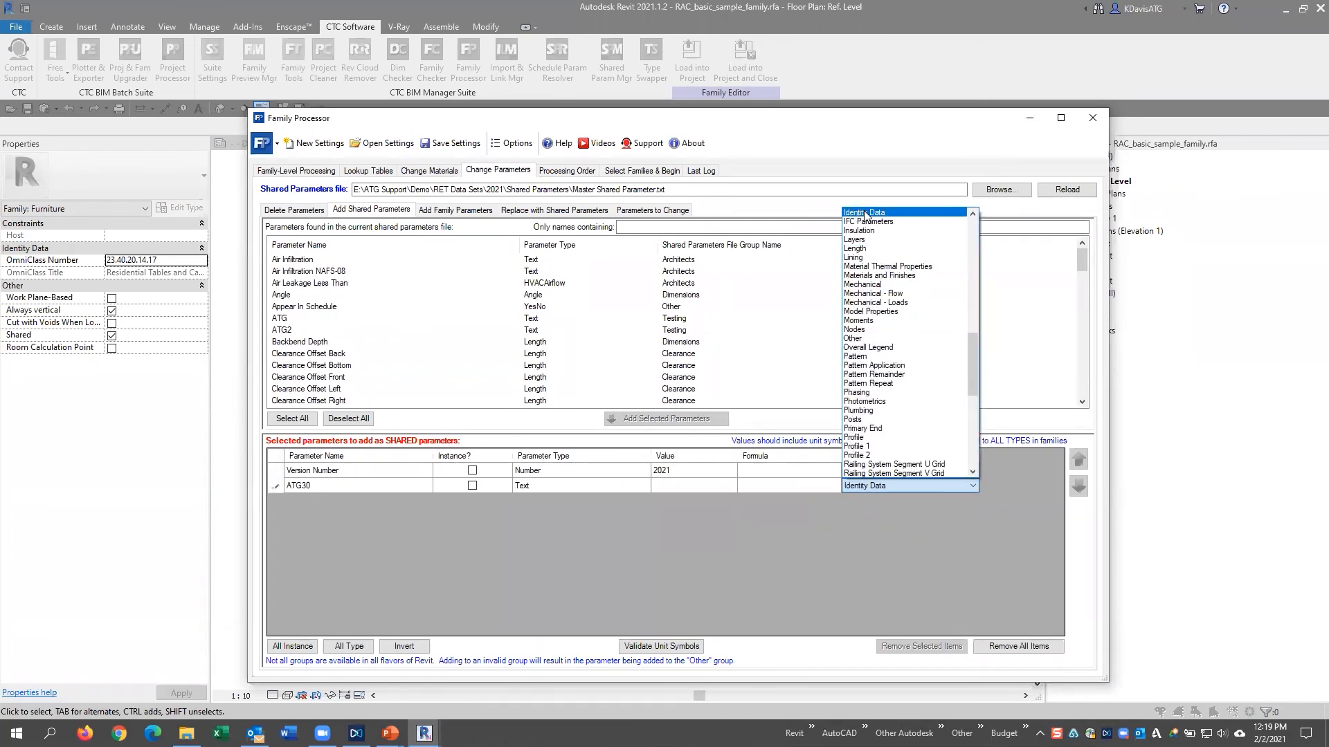
click(868, 217)
click(679, 487)
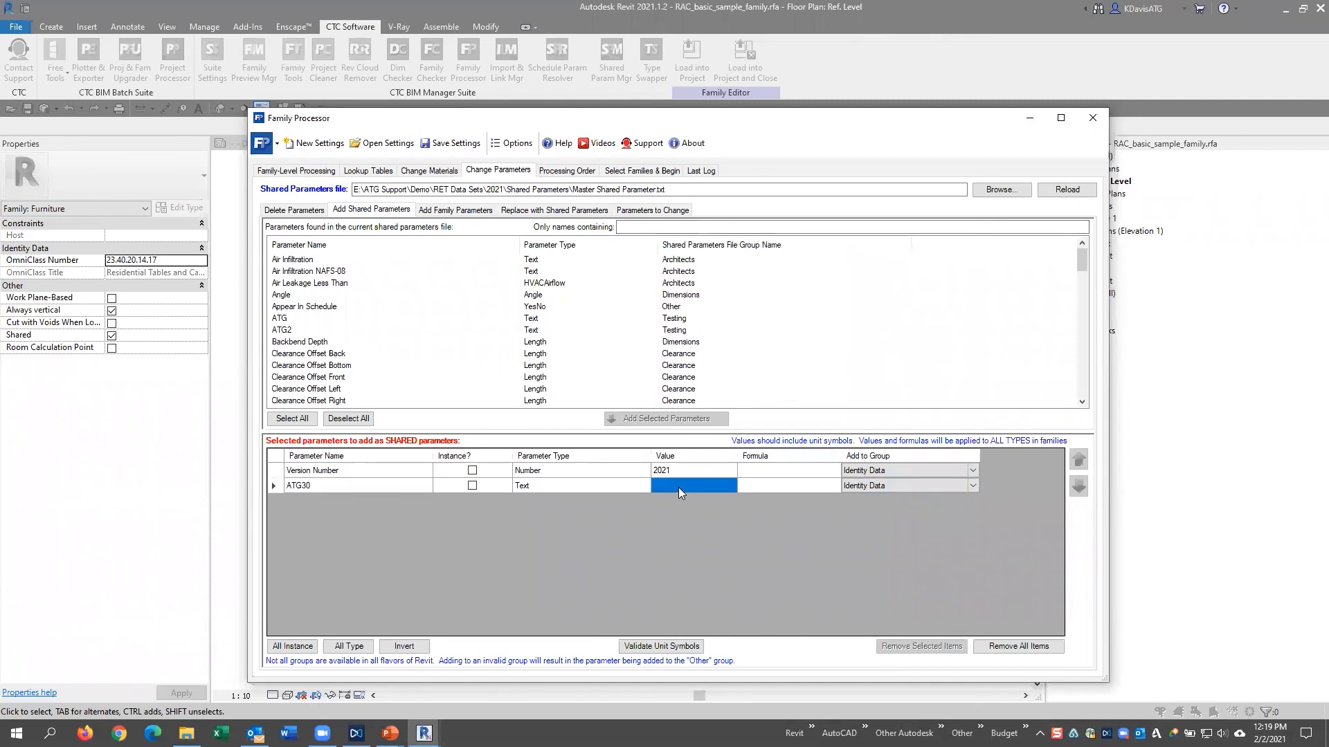
click(773, 487)
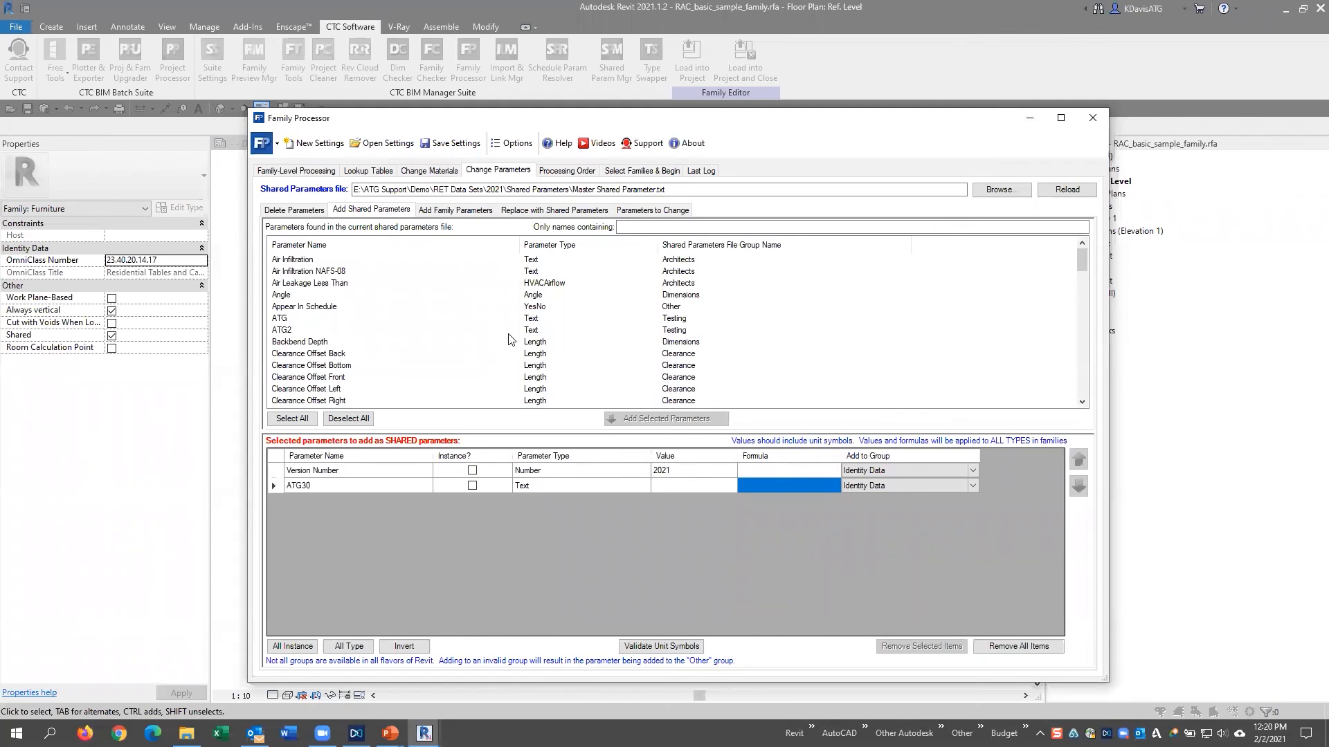
Review the options for adding family parameters and for replacing existing parameters with shared ones
click(453, 211)
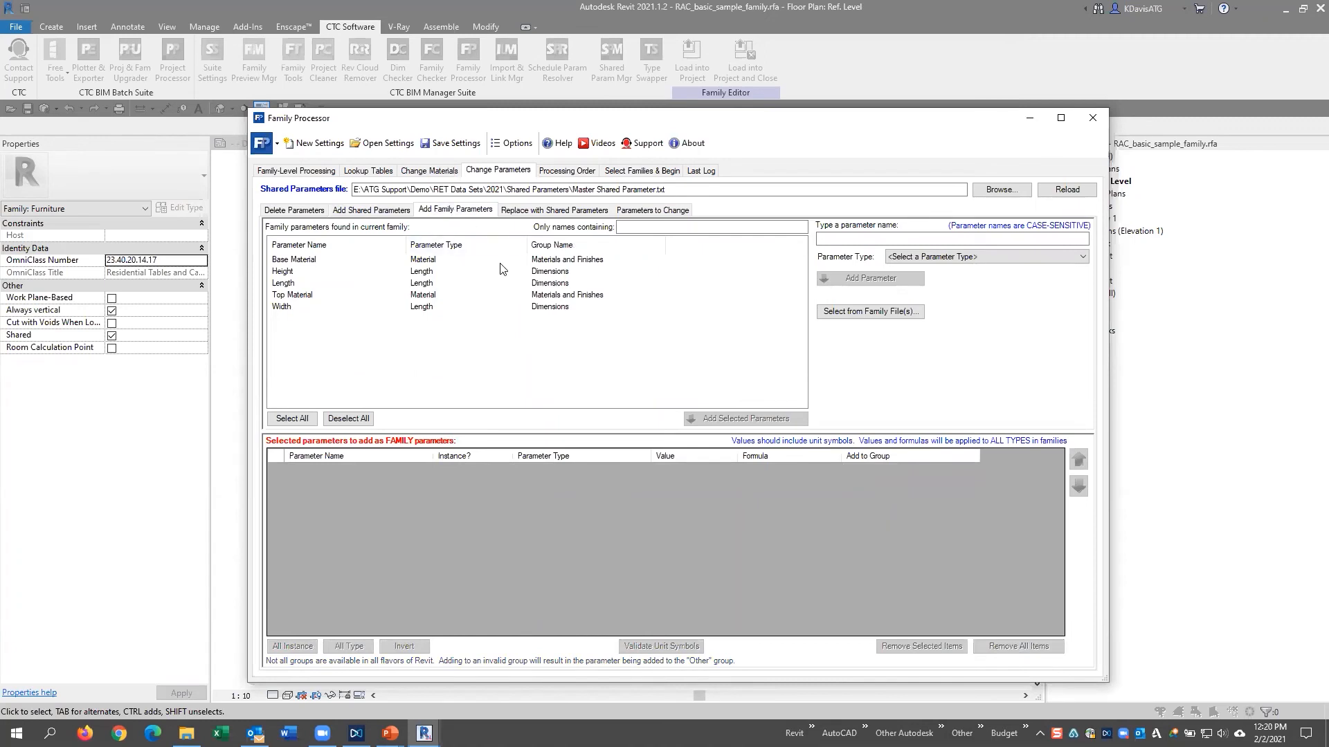
click(446, 209)
click(539, 212)
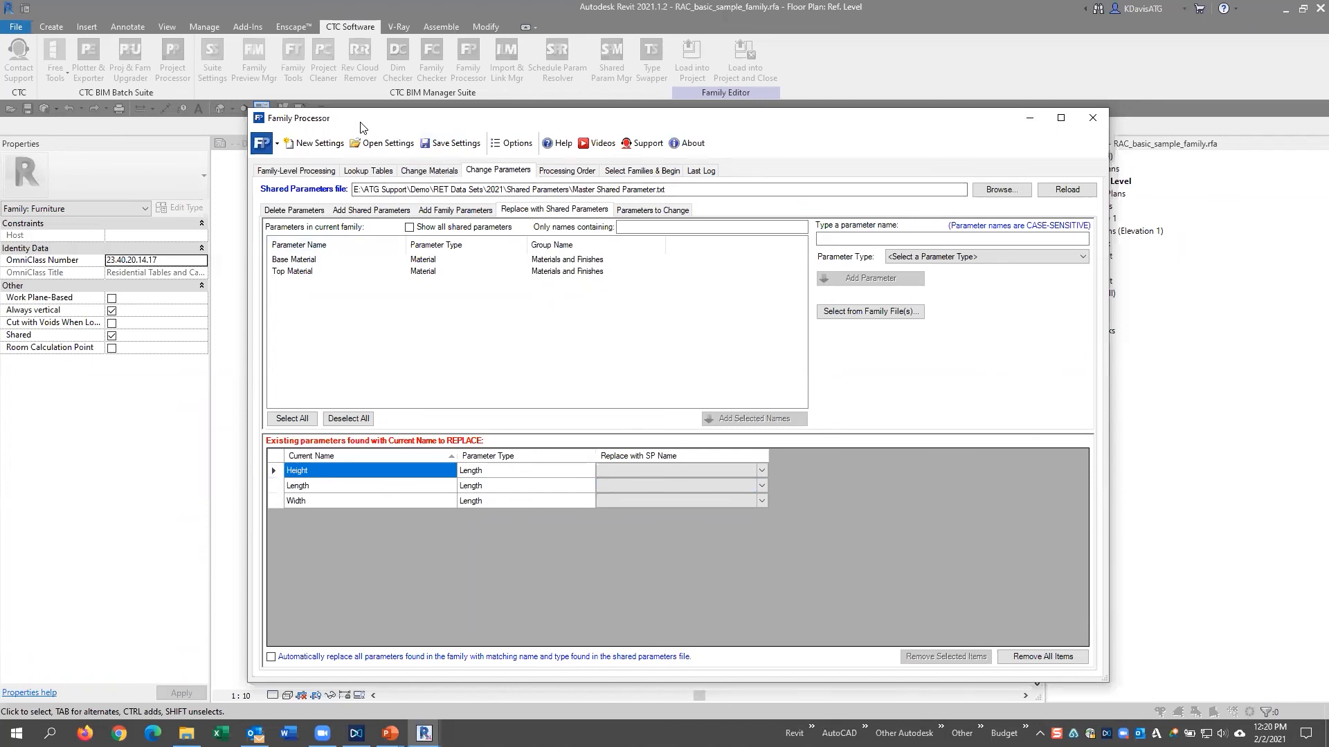
drag(360, 127, 321, 100)
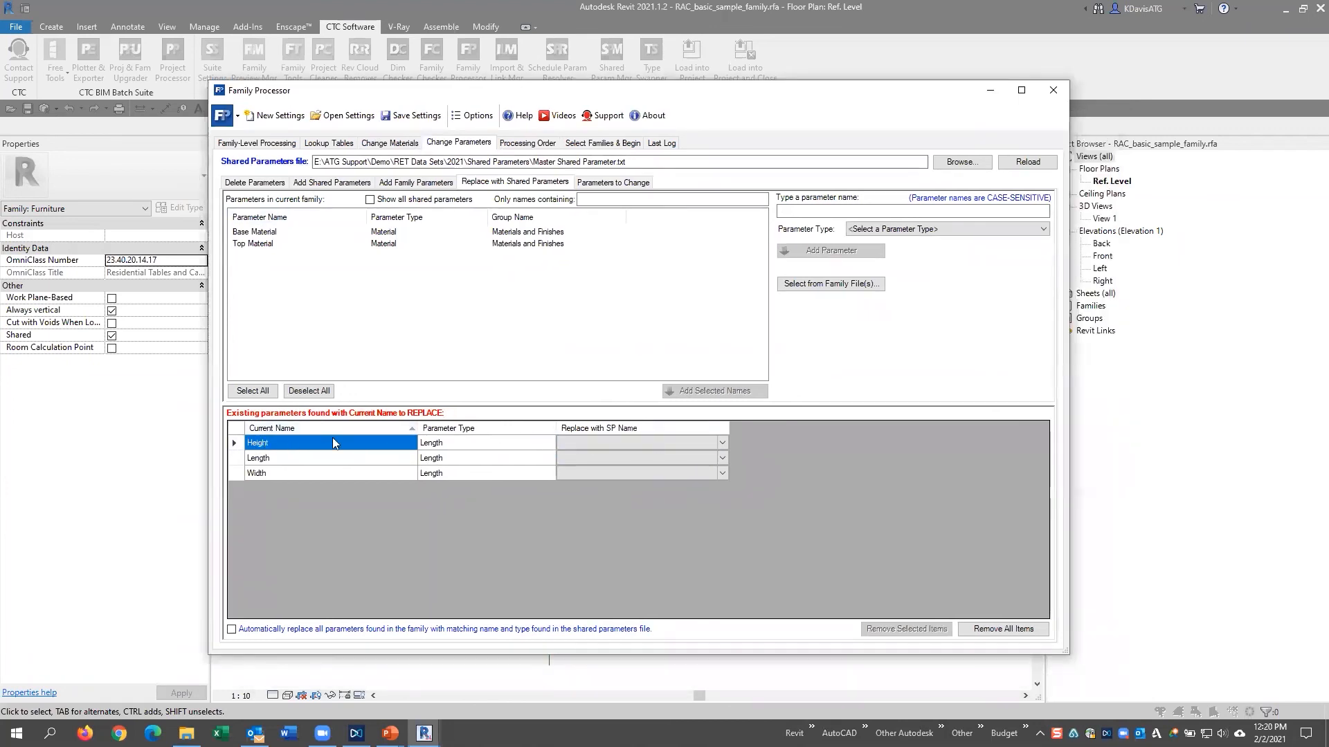
Choose Light Height as the shared parameter that replaces the family's Height parameter
click(723, 443)
click(724, 443)
click(681, 441)
click(722, 444)
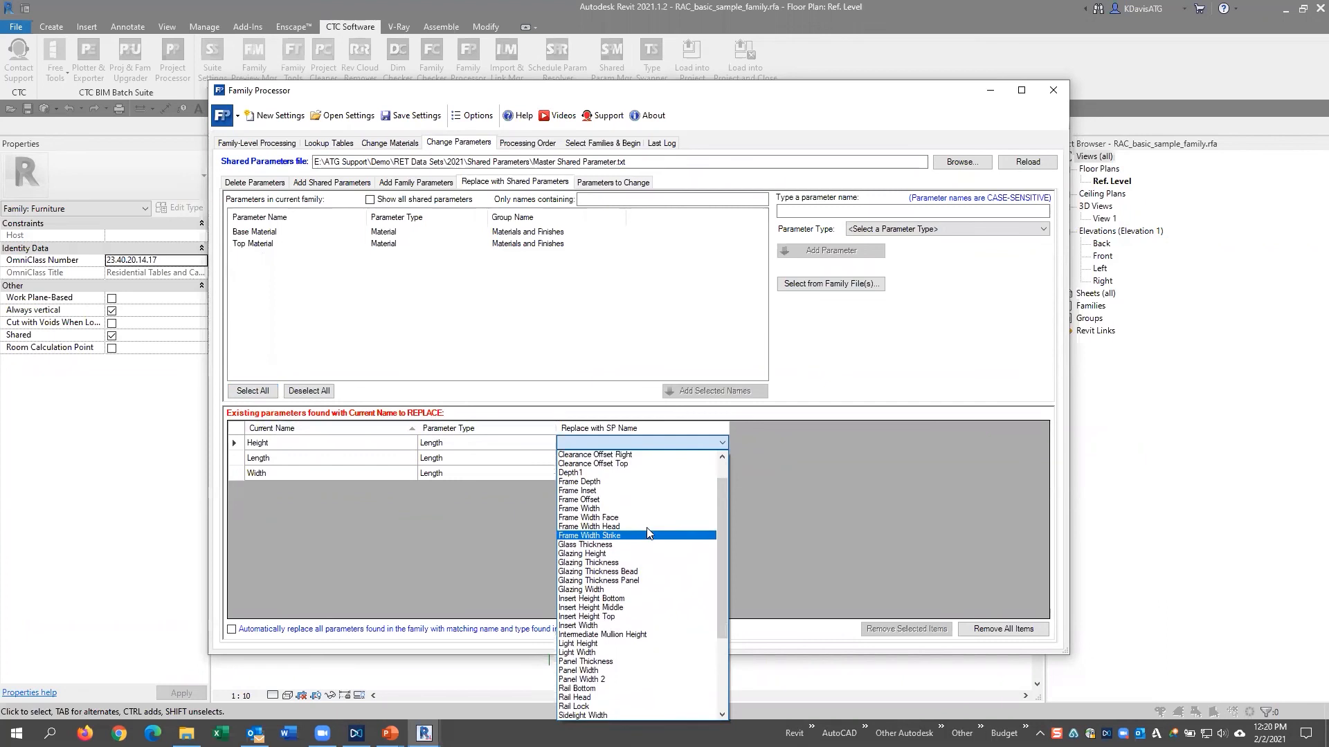
scroll(630, 540, up, 1)
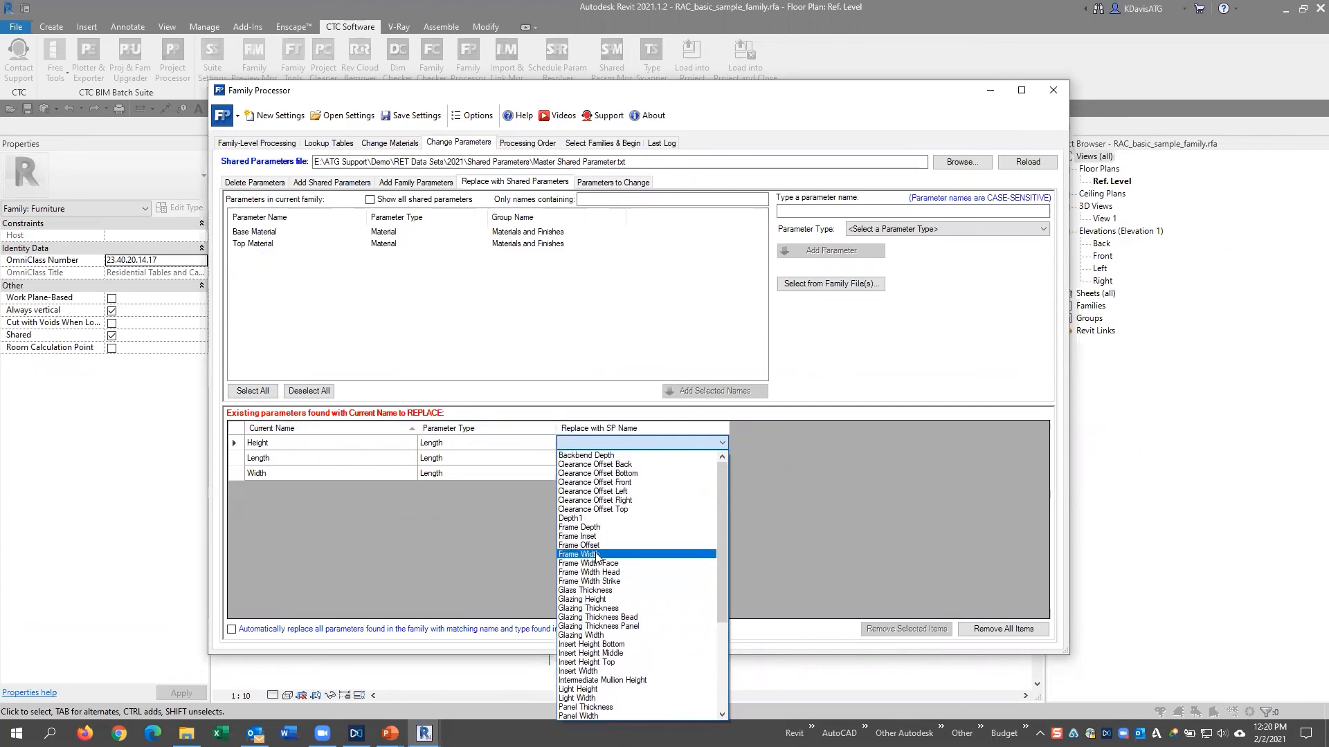
text(t1)
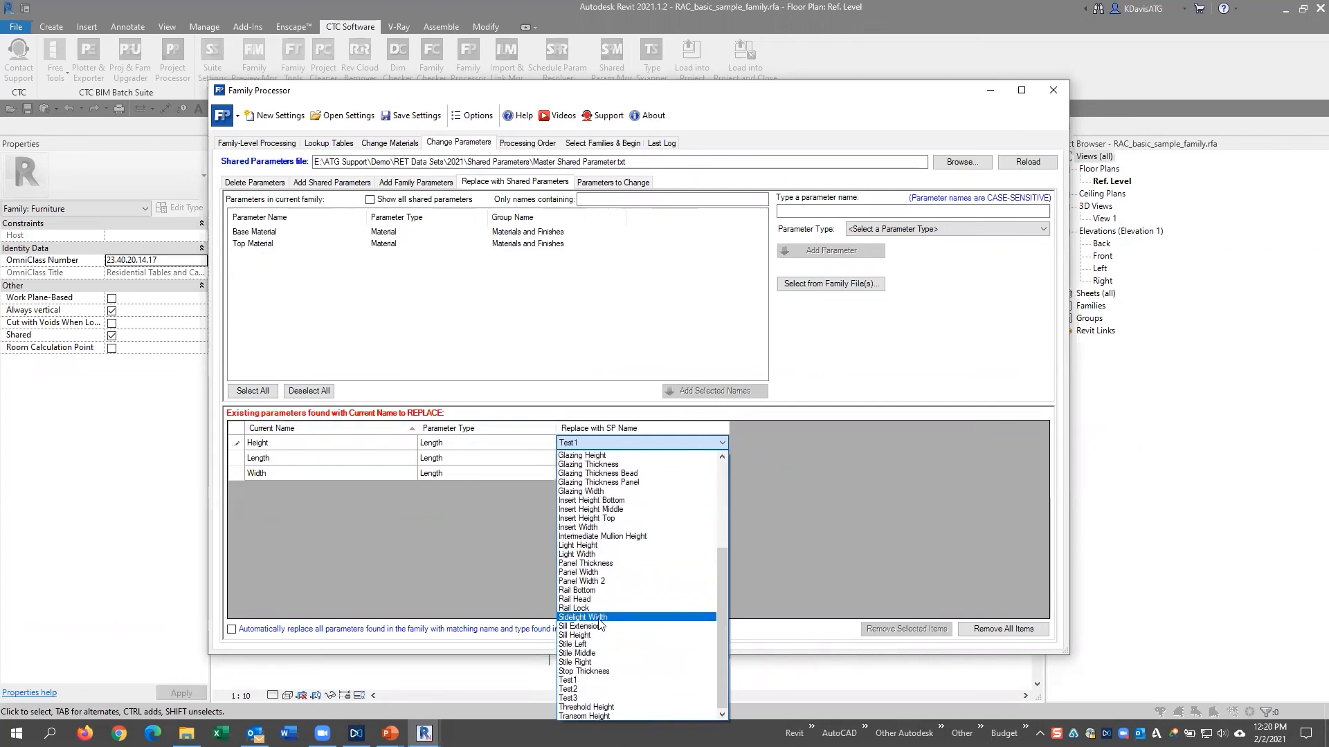
scroll(623, 547, up, 6)
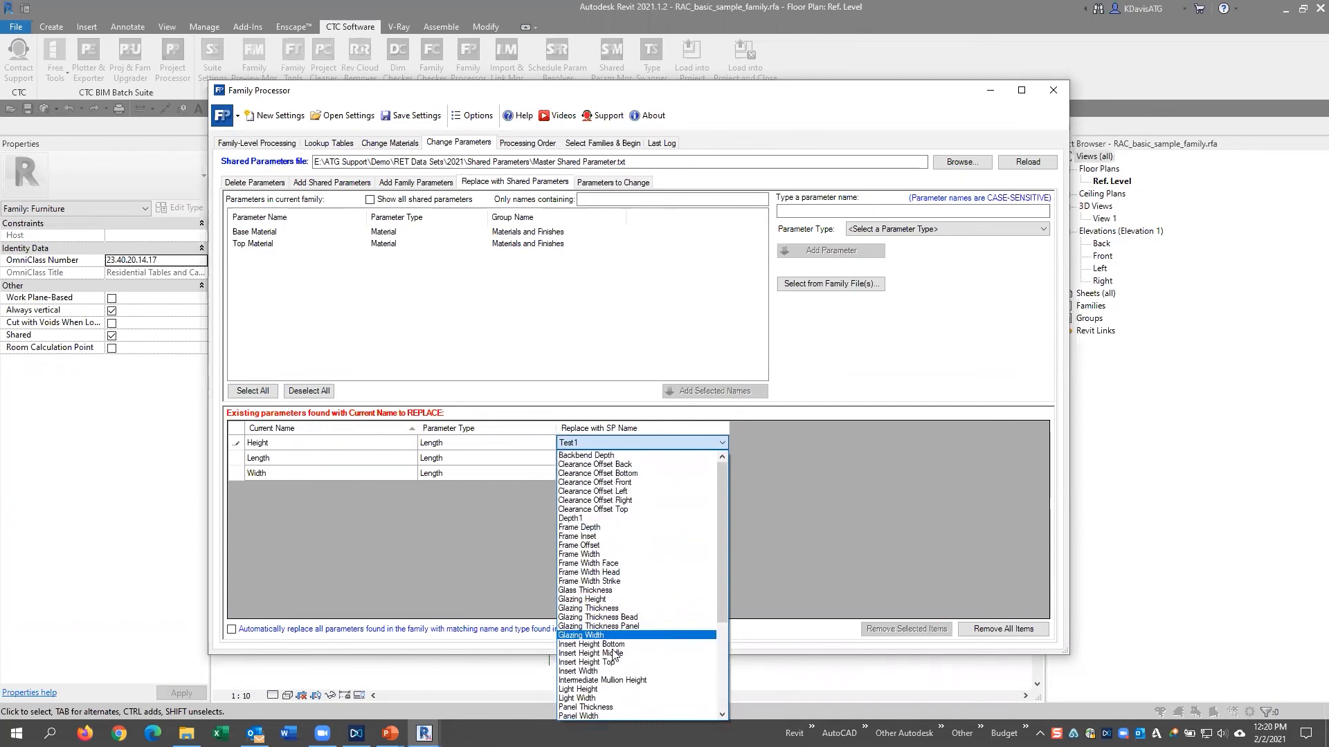
click(608, 691)
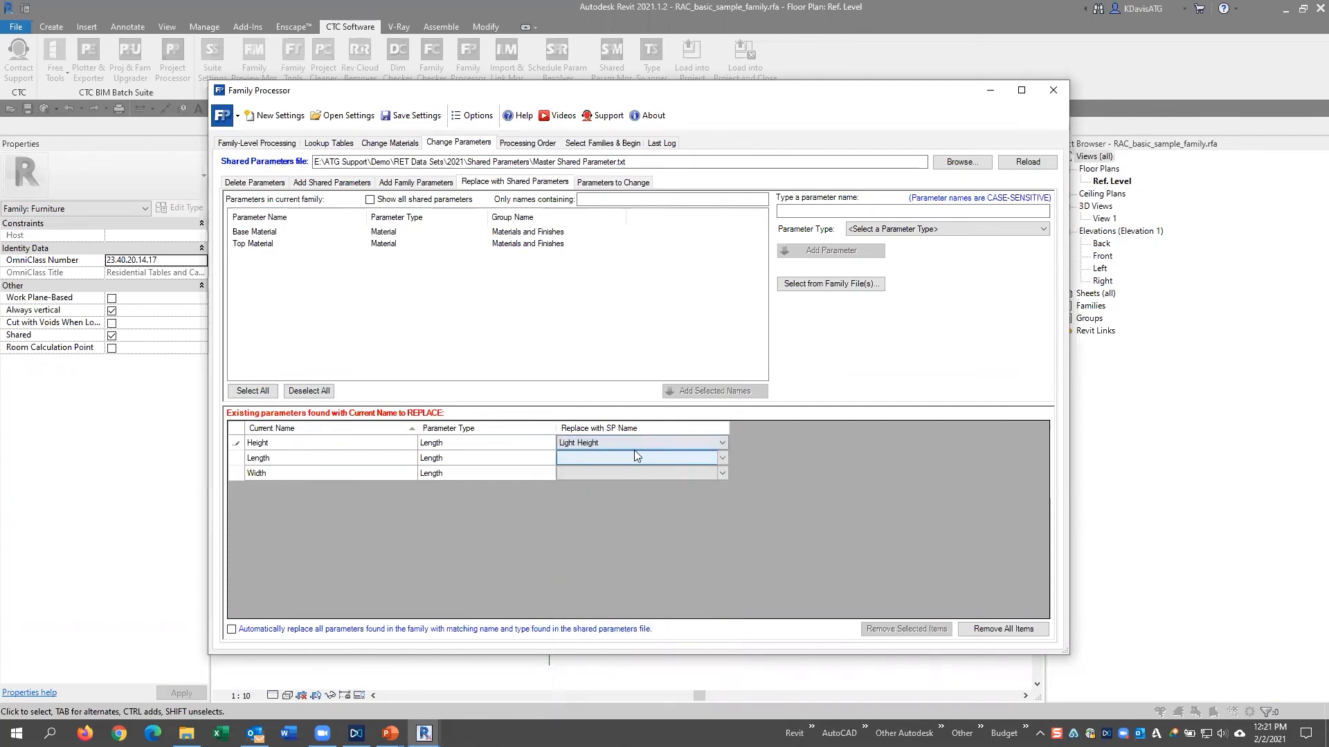
Browse the shared parameters available as replacements for Length, leaving the Length and Width replacements unassigned
click(646, 473)
click(649, 459)
click(649, 459)
scroll(643, 614, down, 3)
scroll(647, 623, down, 3)
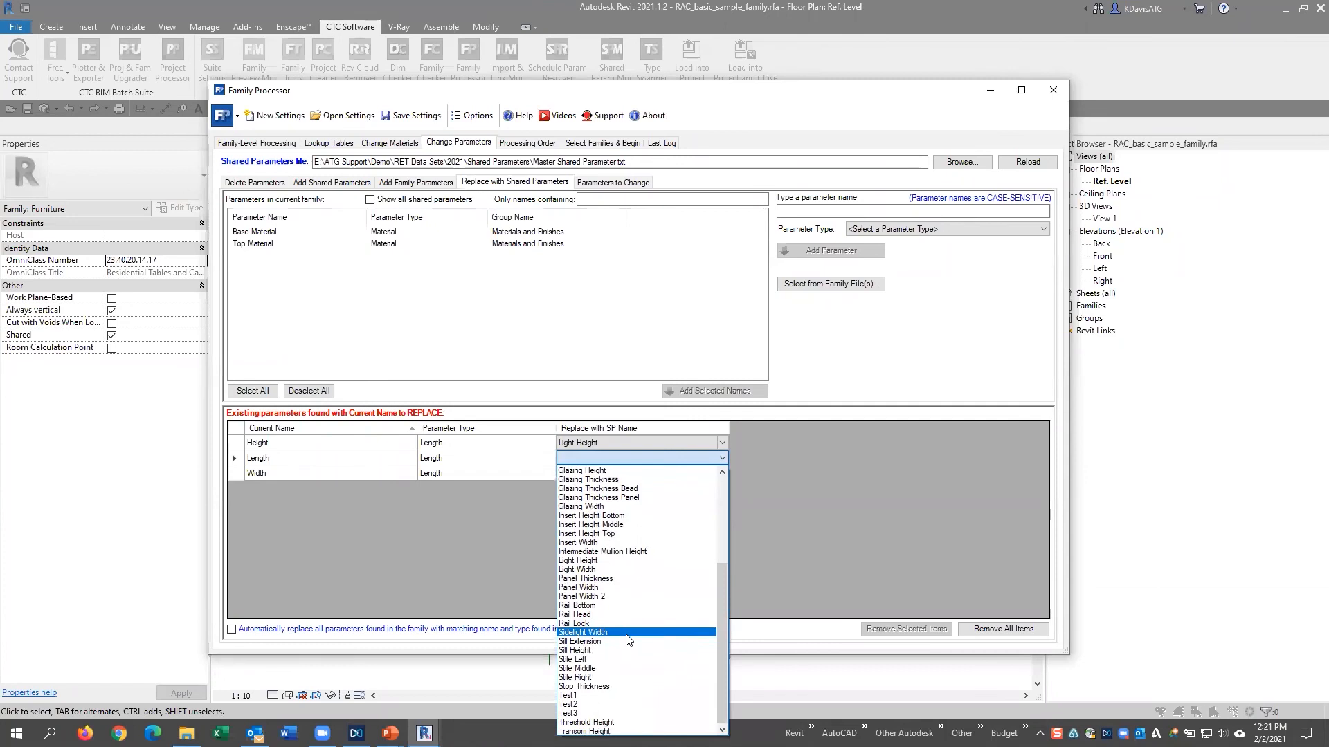
click(892, 537)
click(664, 474)
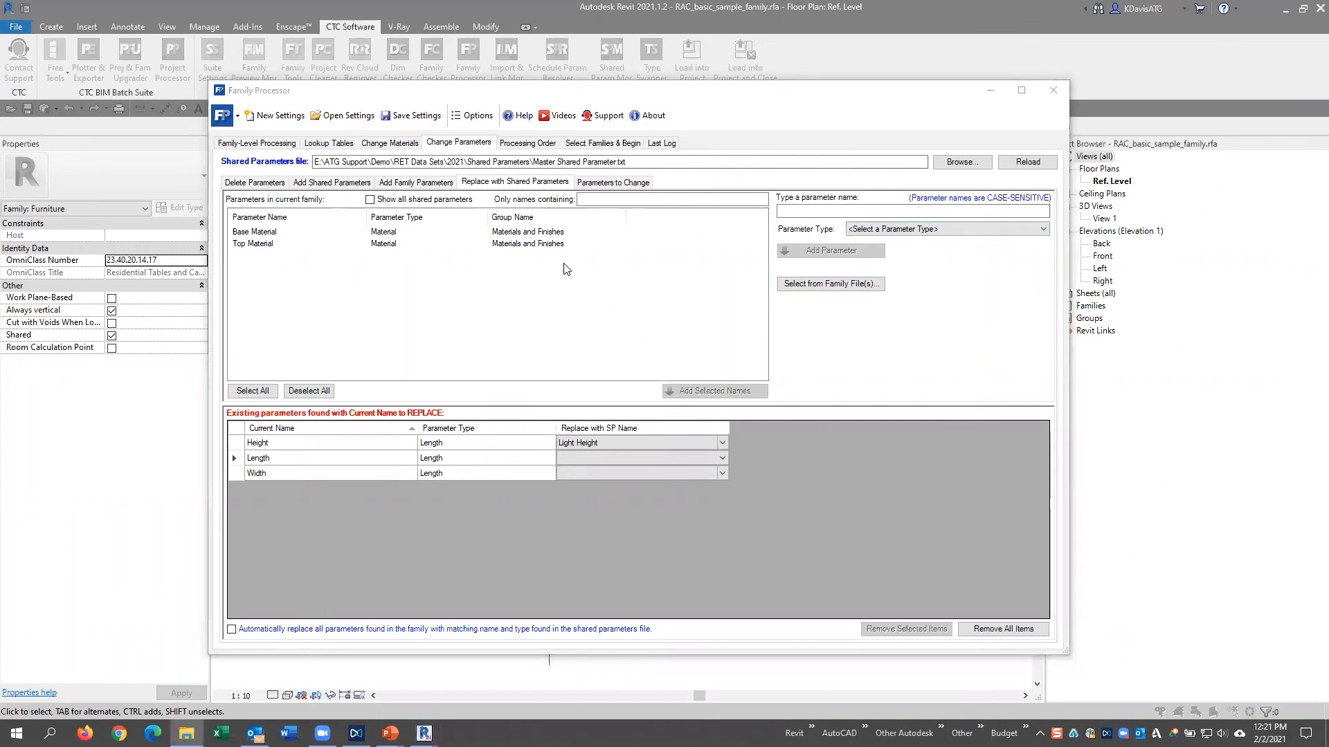
Add Description to the existing parameters to change and open its new value for editing
click(618, 183)
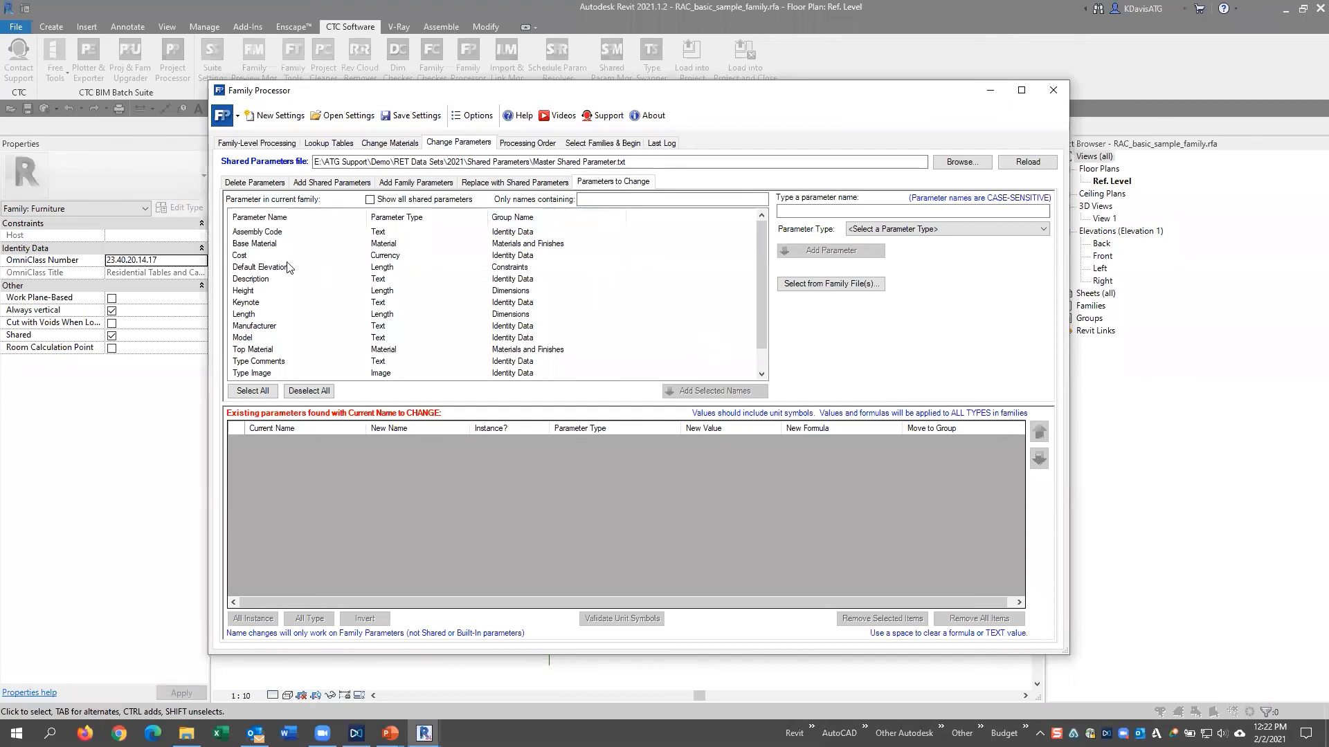
click(246, 280)
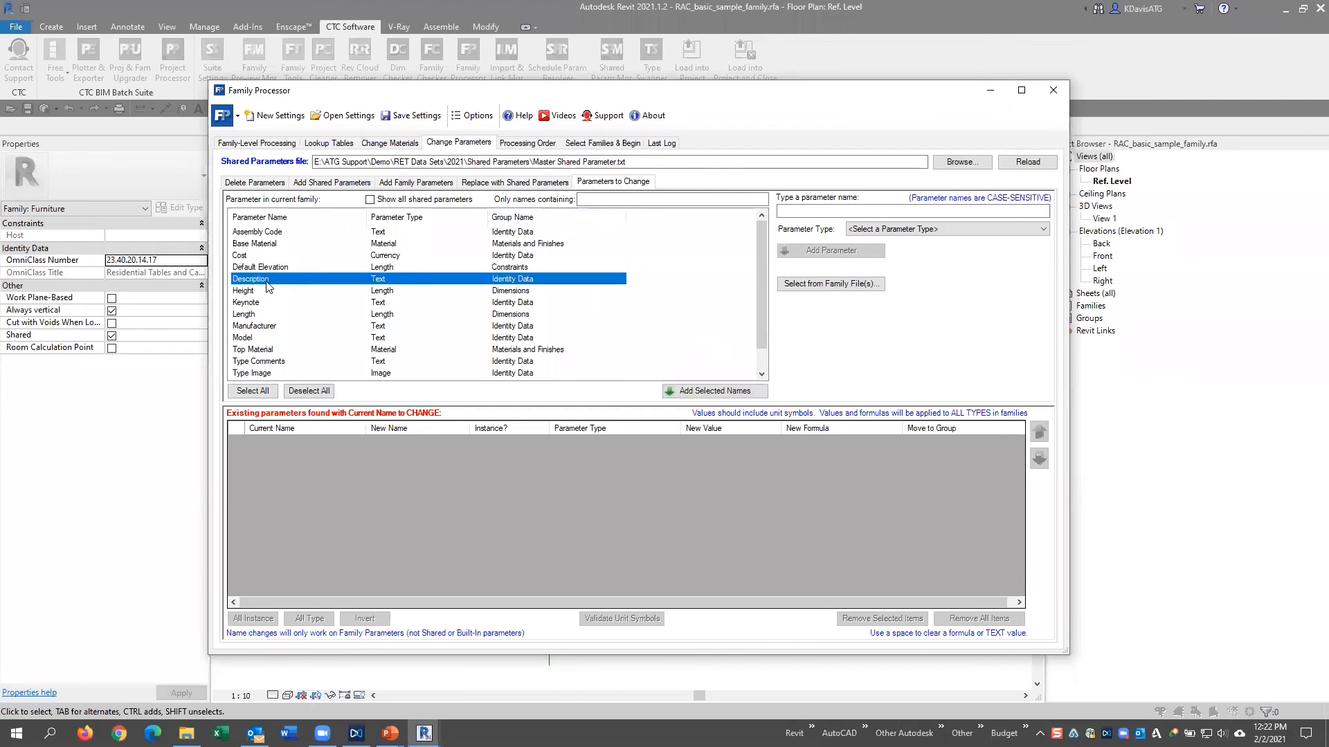
click(715, 391)
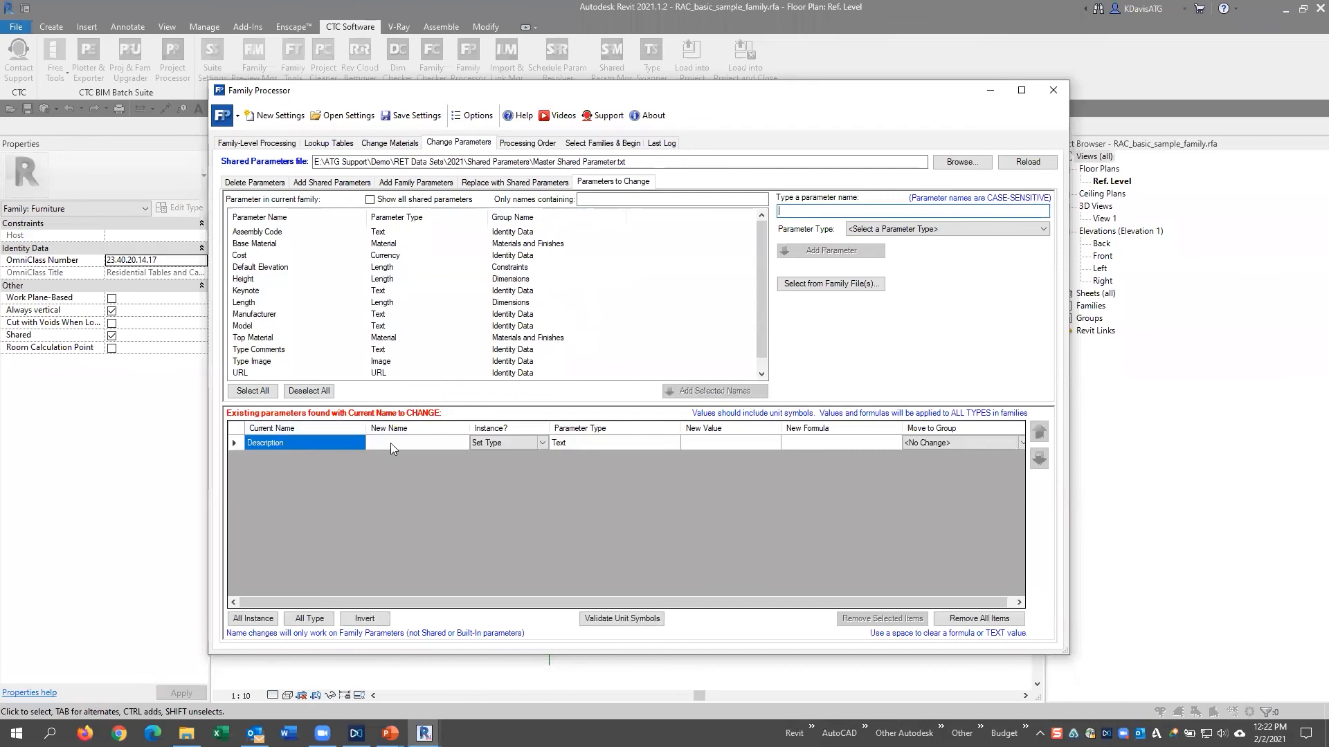
click(414, 443)
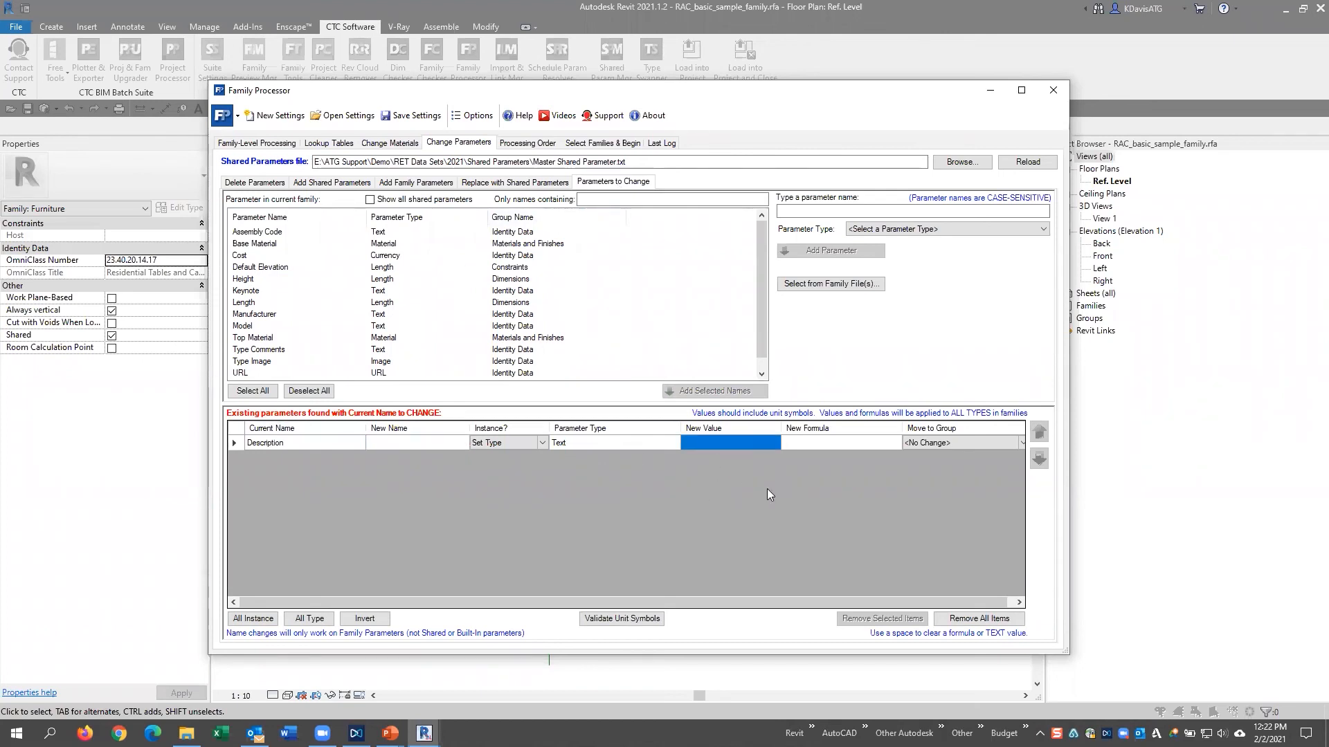
scroll(302, 350, down, 1)
scroll(308, 348, up, 1)
click(729, 447)
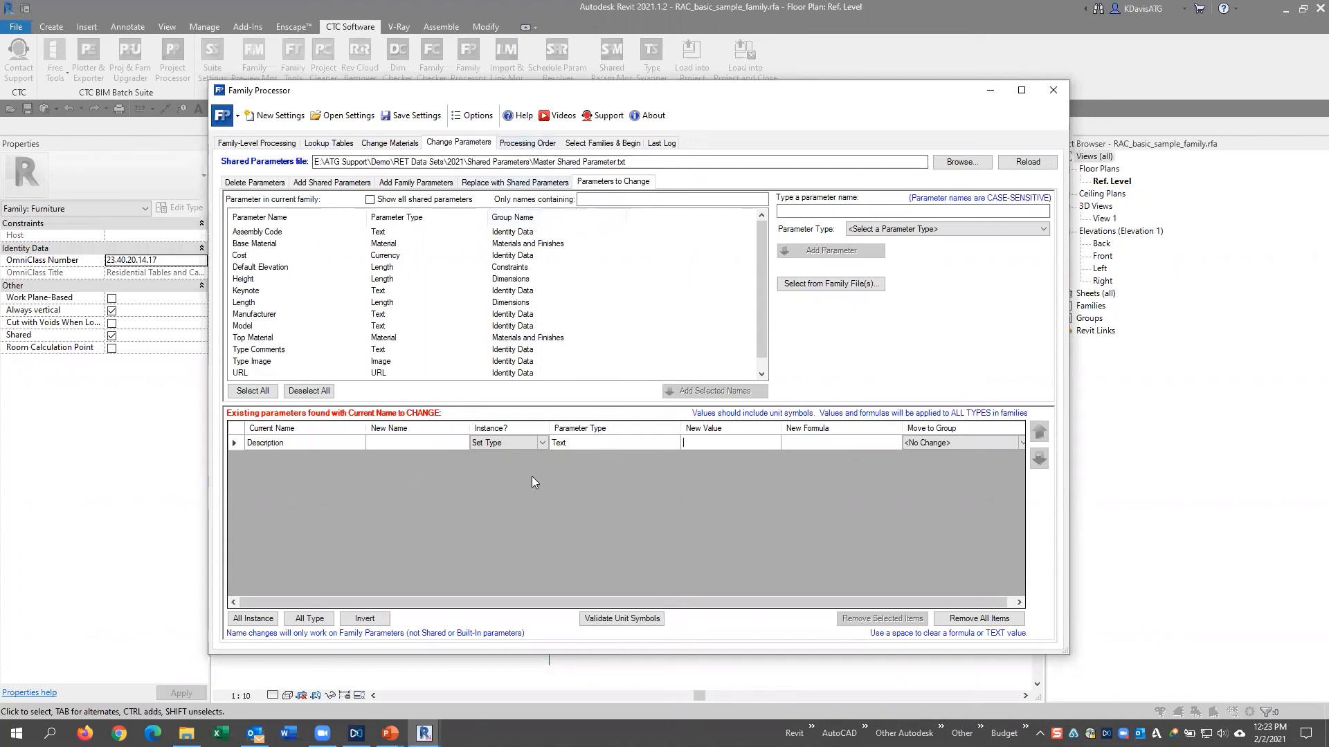
Review the processing order and compare the setups for adding family parameters and adding shared parameters
click(540, 148)
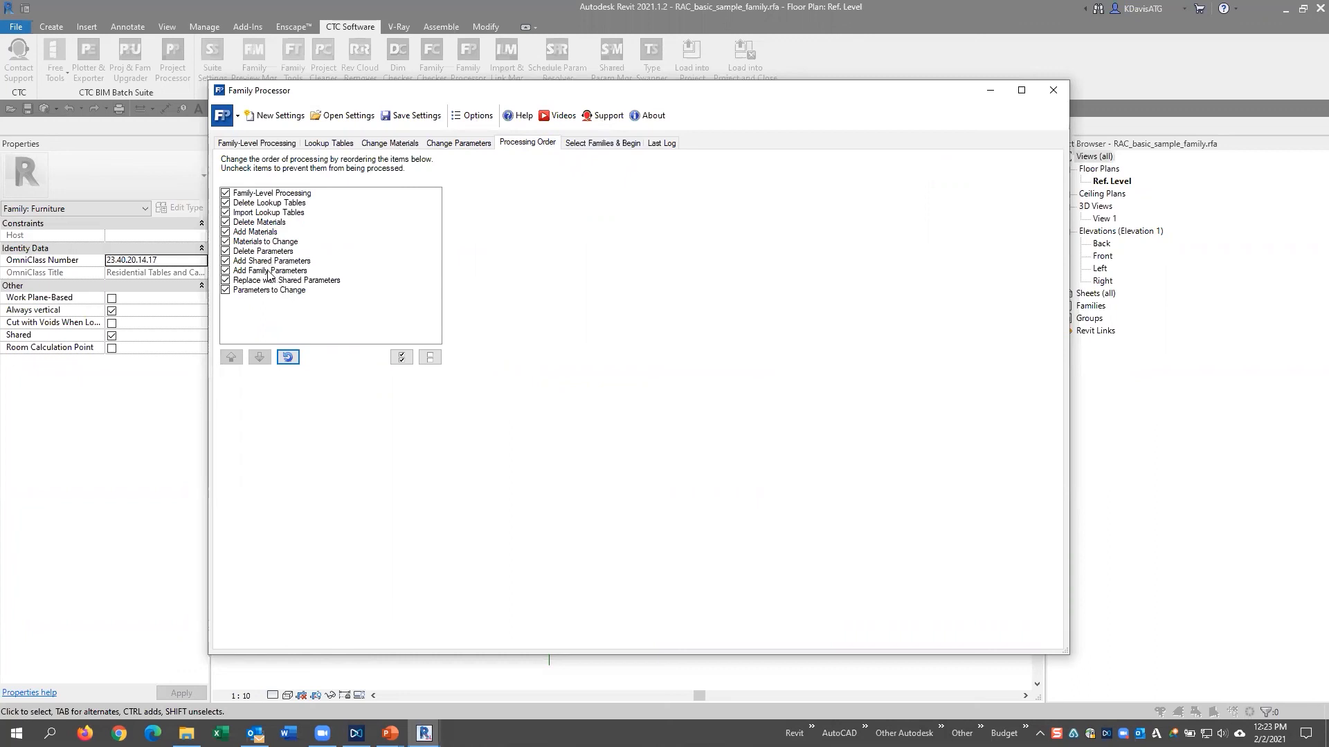
click(459, 143)
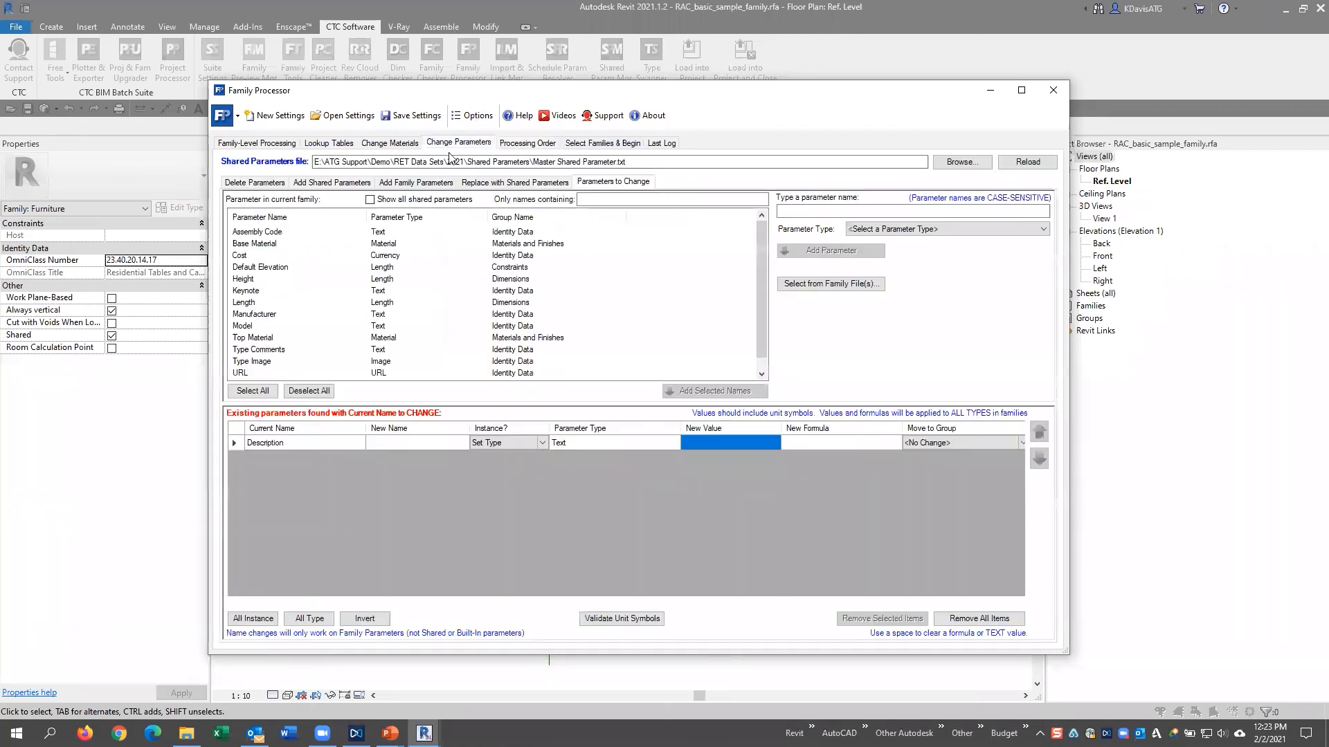
click(416, 181)
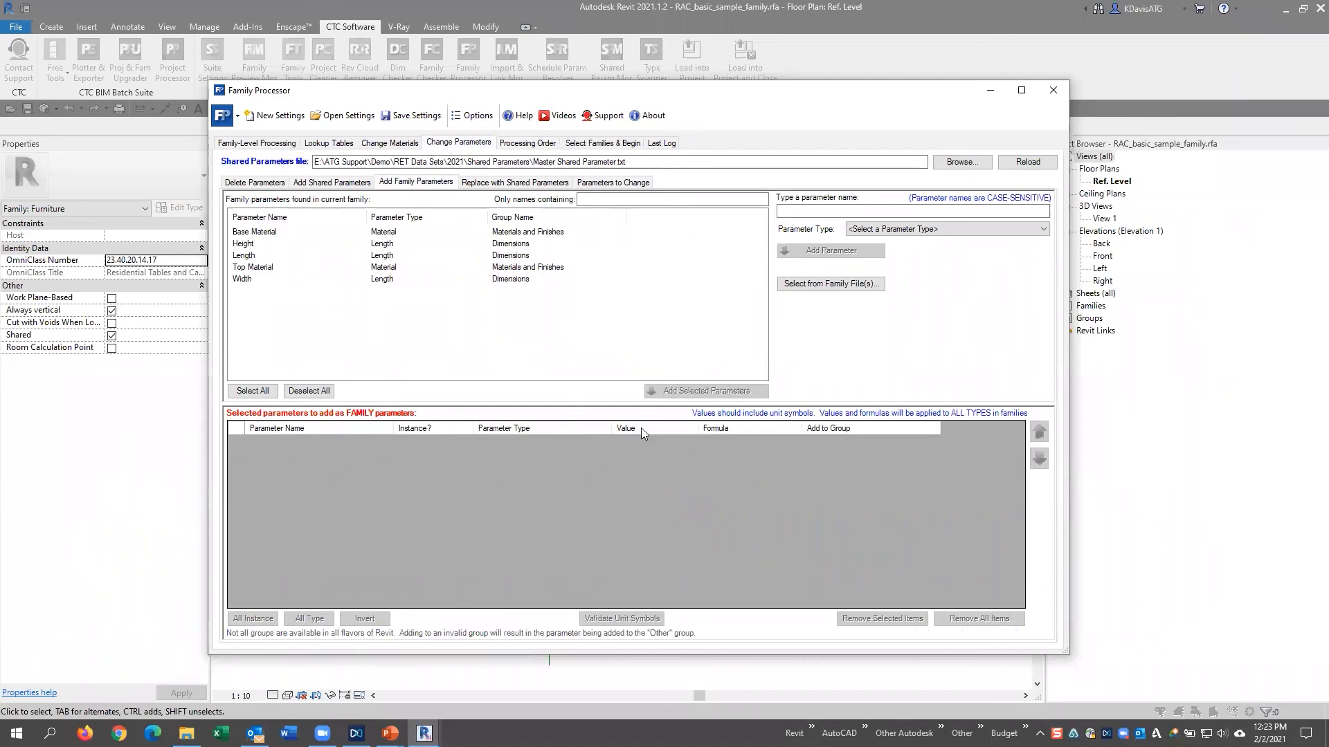
click(342, 182)
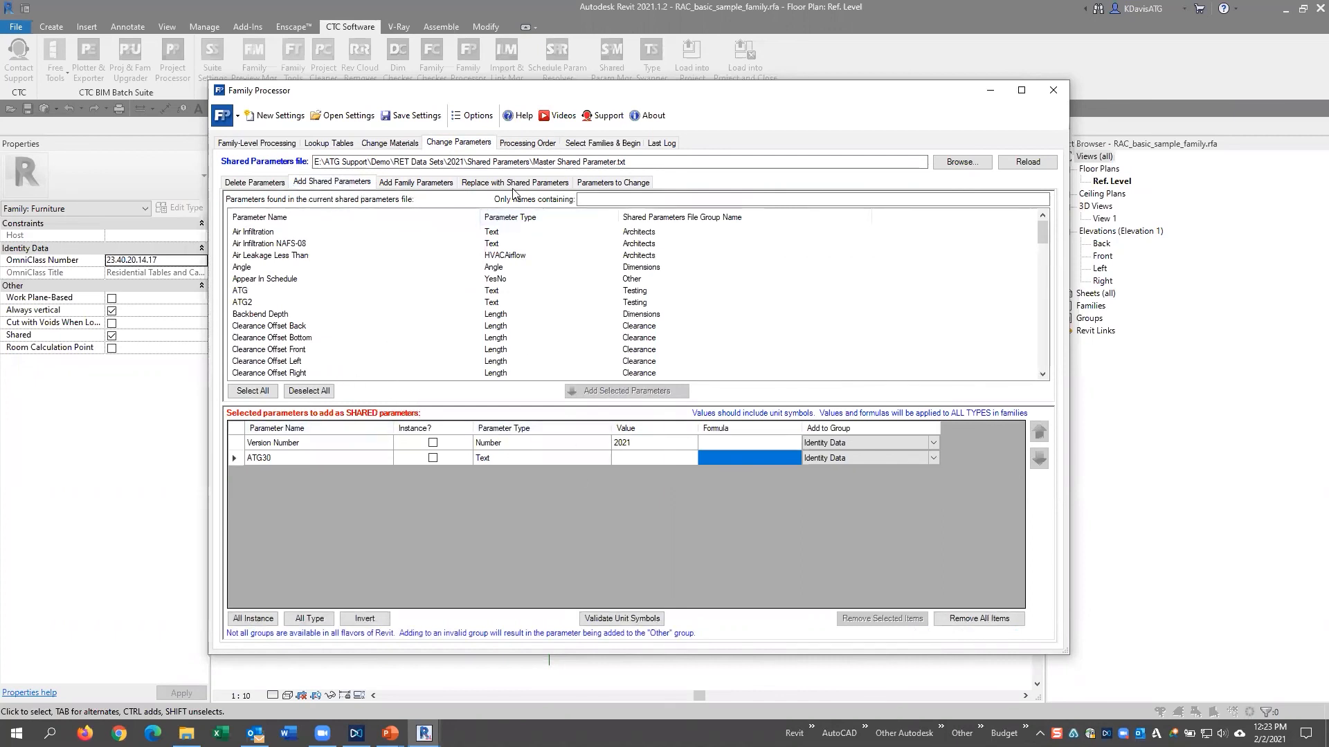
click(417, 182)
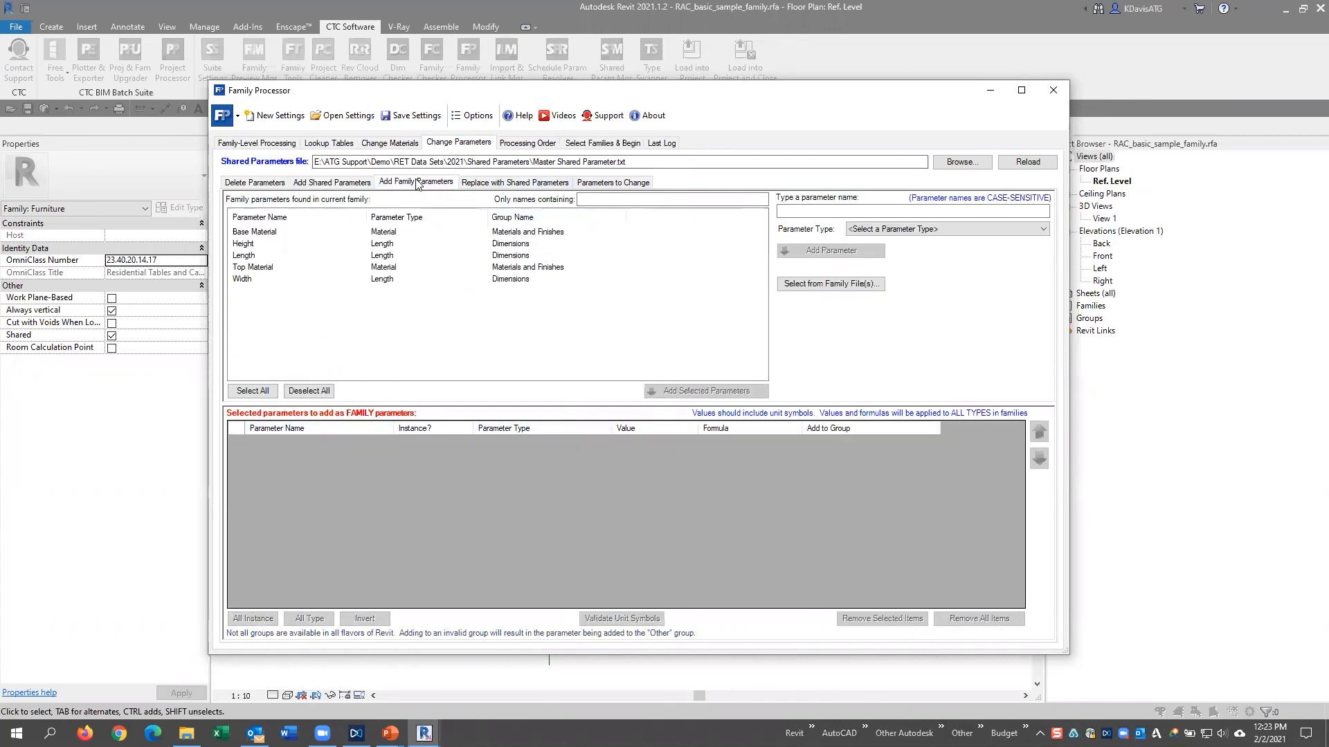
click(313, 183)
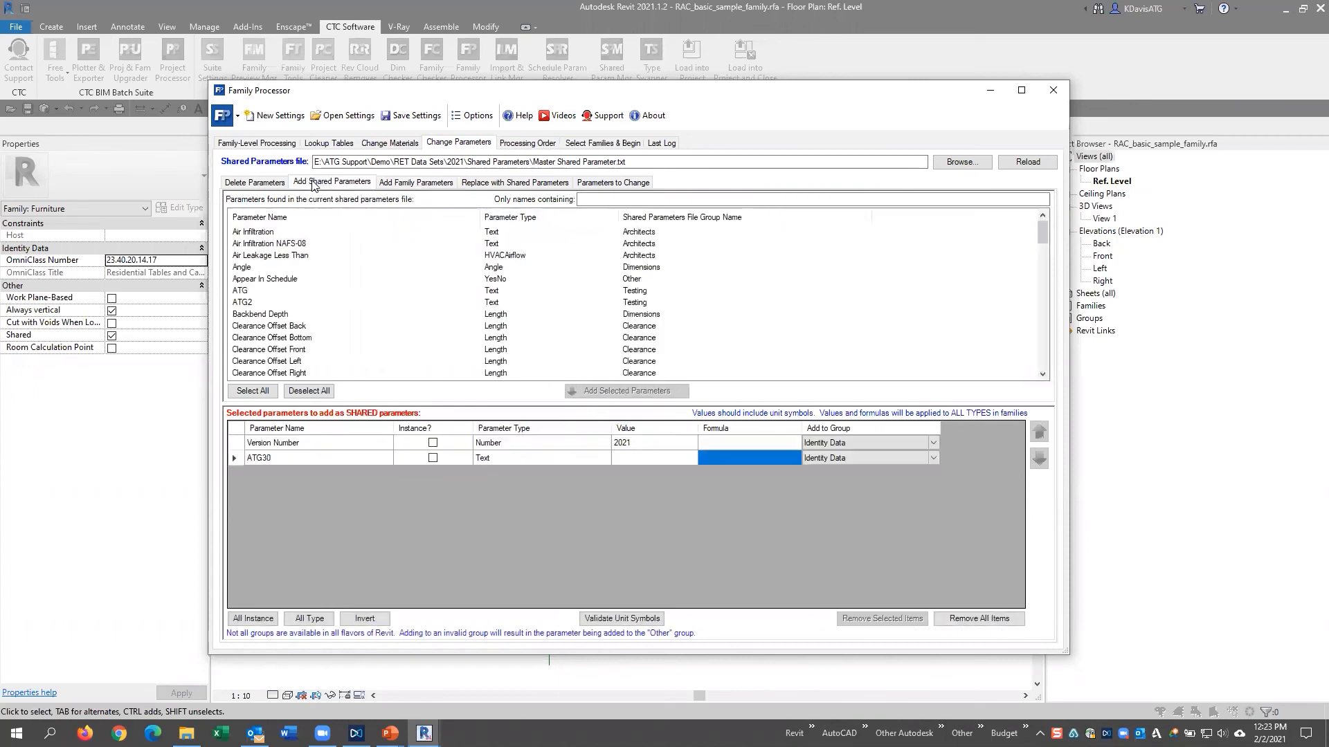
Move Add Family Parameters ahead of Add Shared Parameters in the processing order, and restore the original order
click(528, 143)
click(269, 271)
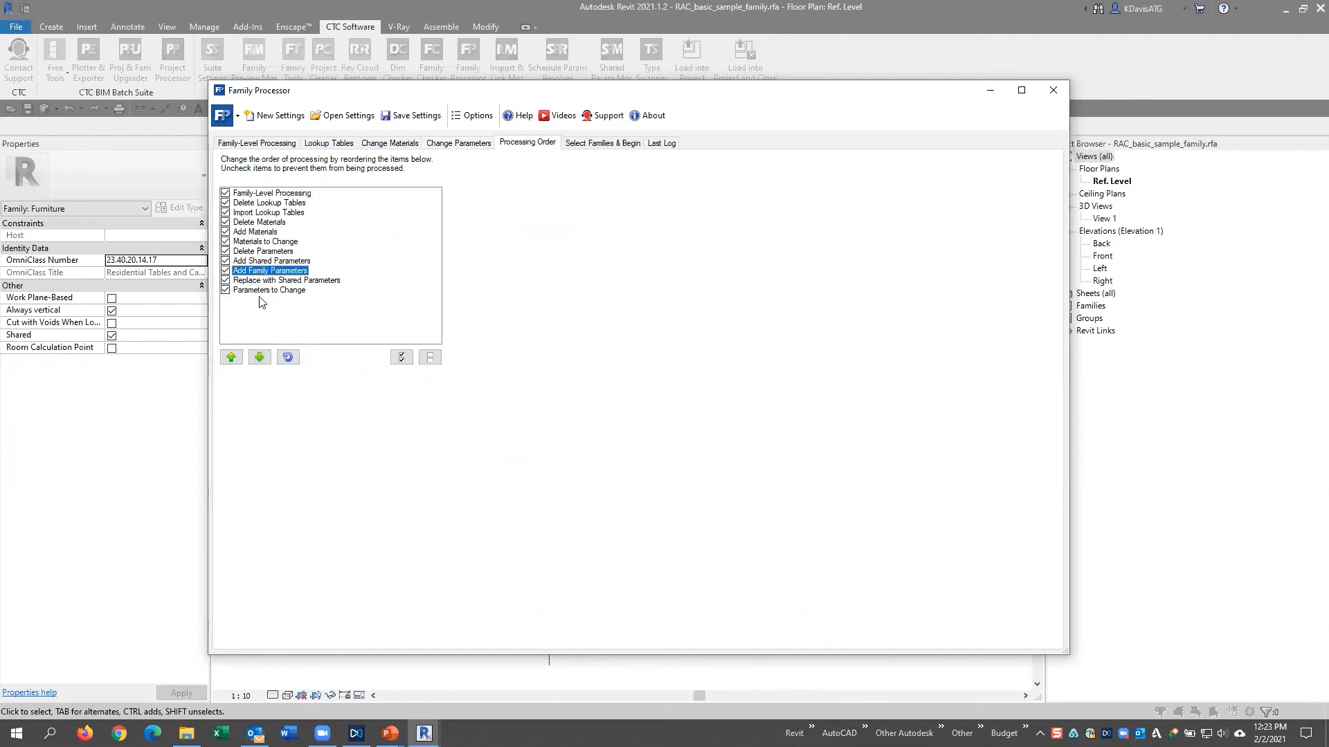
click(231, 357)
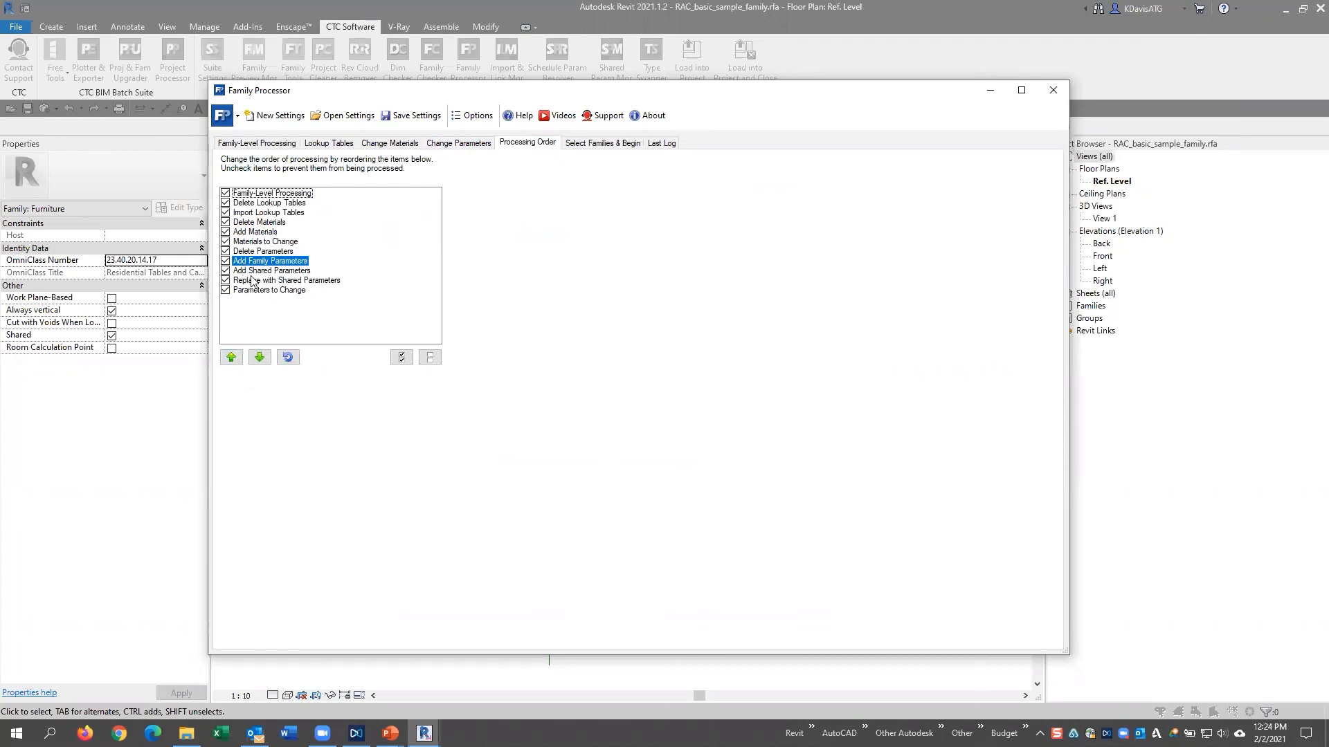
click(252, 272)
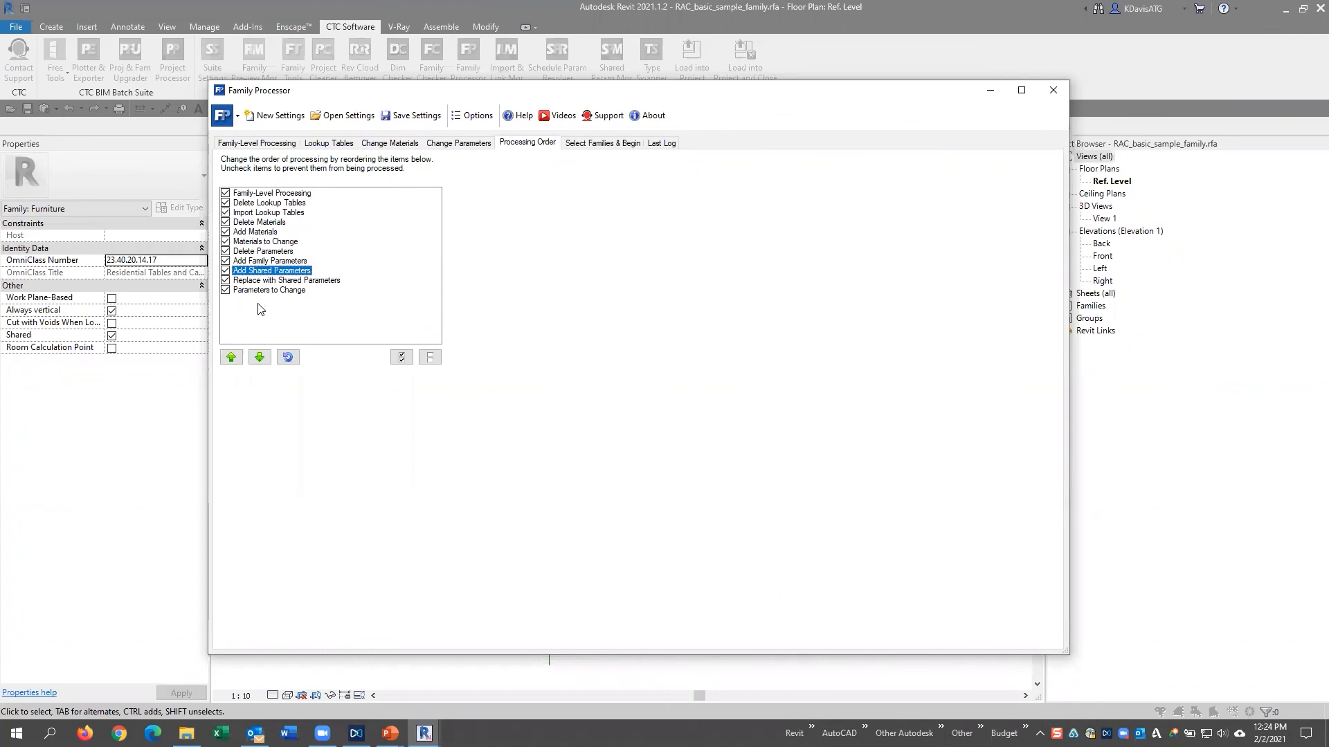
click(231, 357)
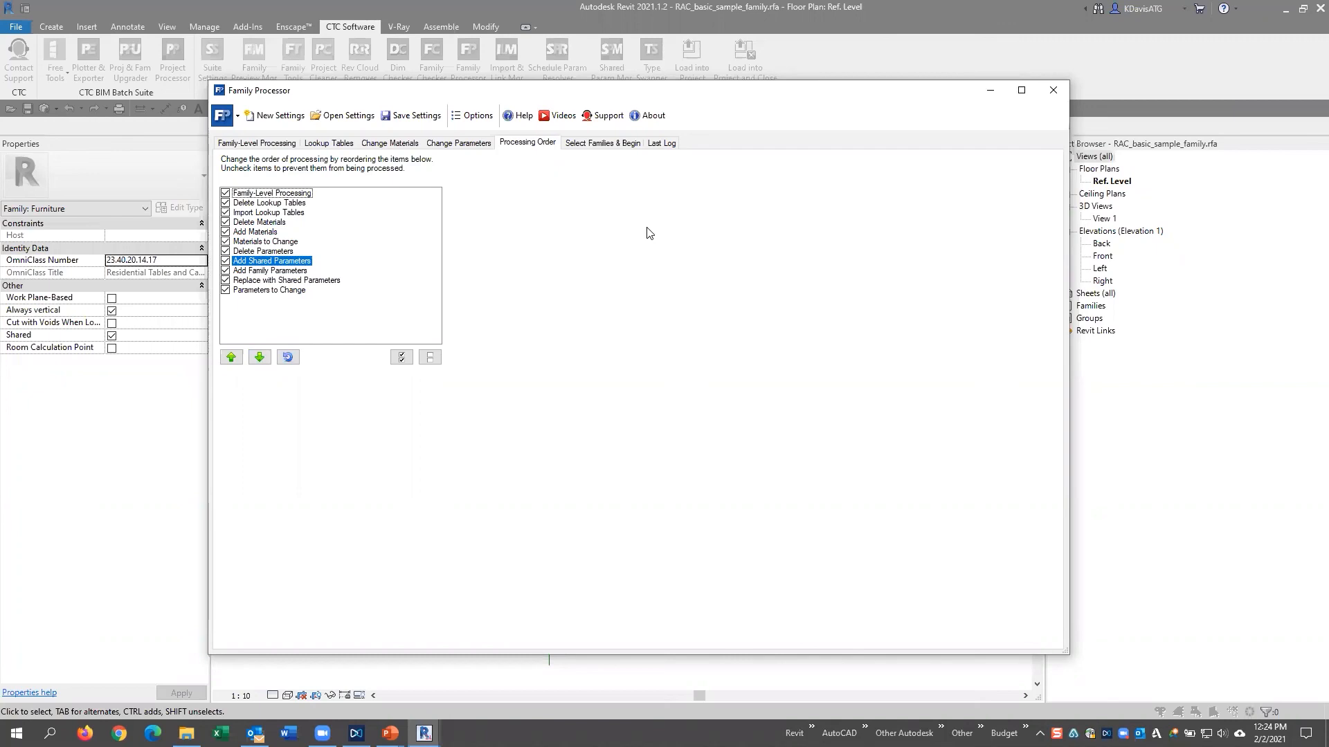
Search the 2020 parent folder for family files again and add Base Cabinet-Double Door & 2 Drawer.rfa to the files to process
click(601, 145)
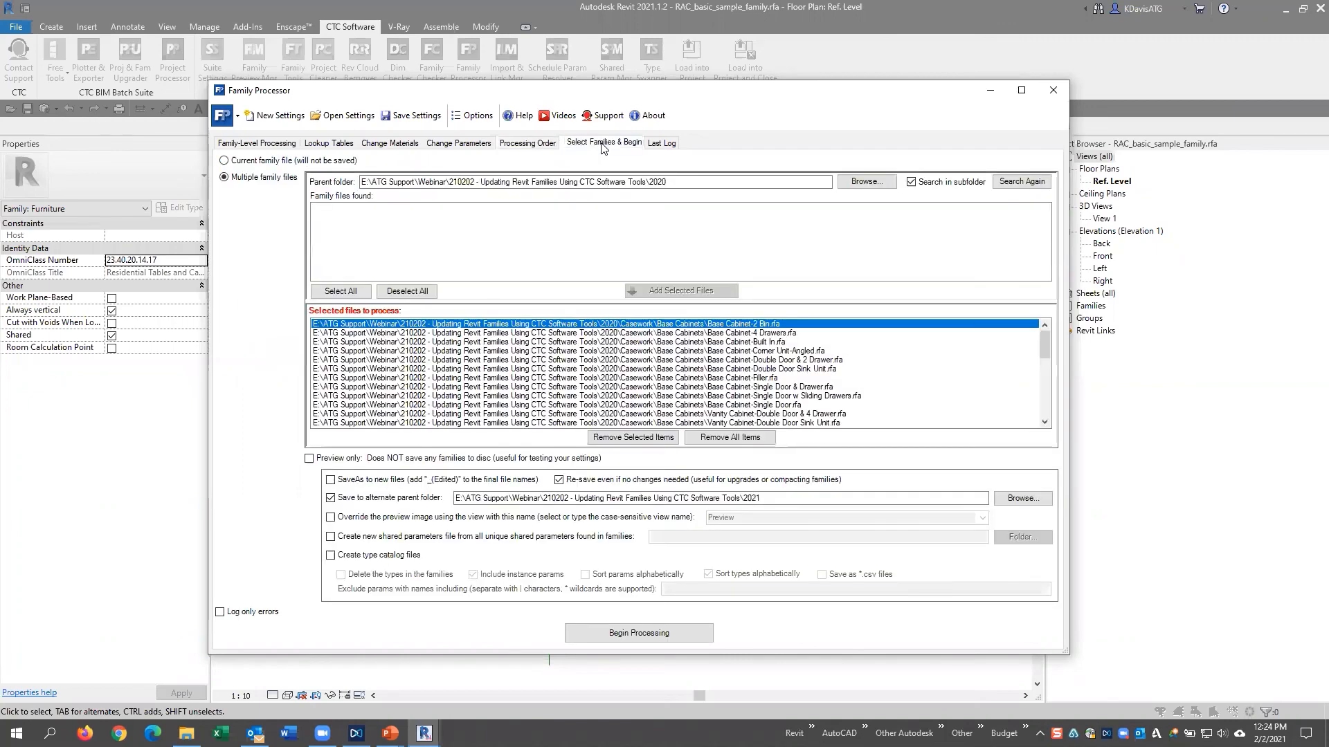
click(731, 181)
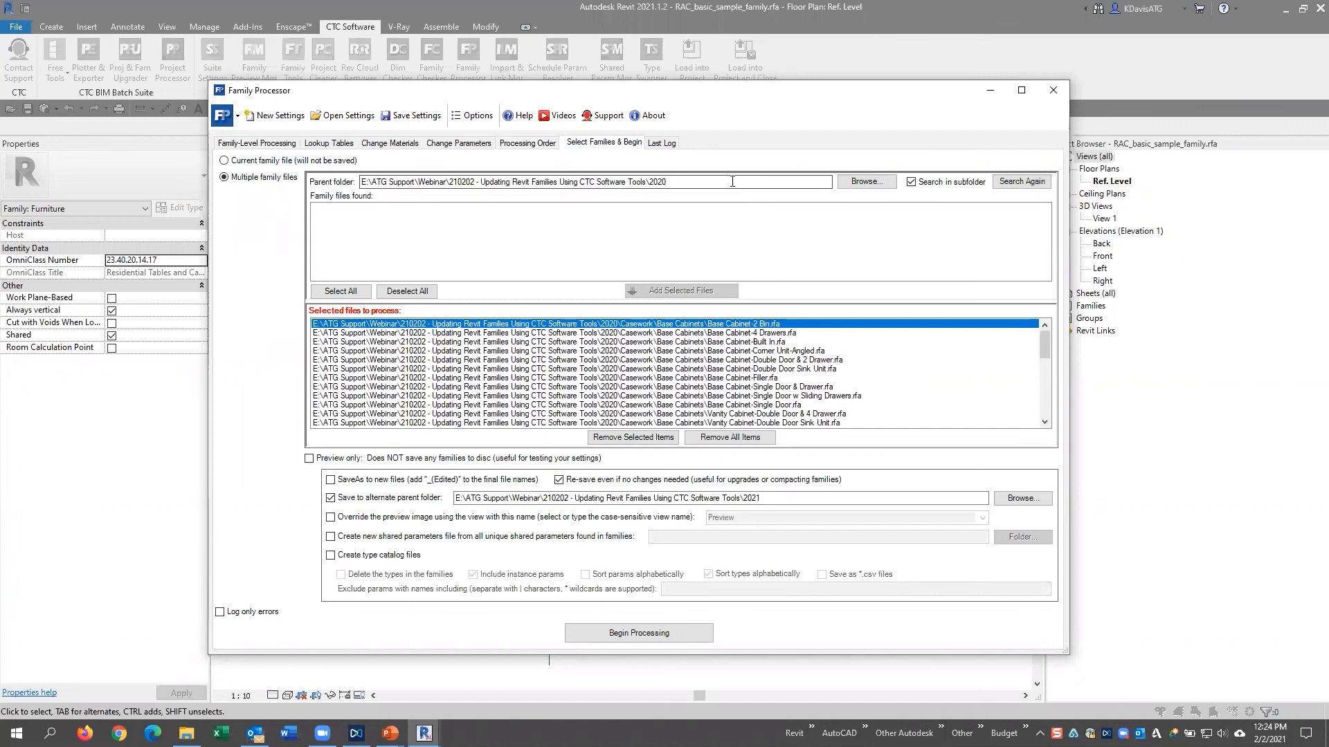
click(1008, 182)
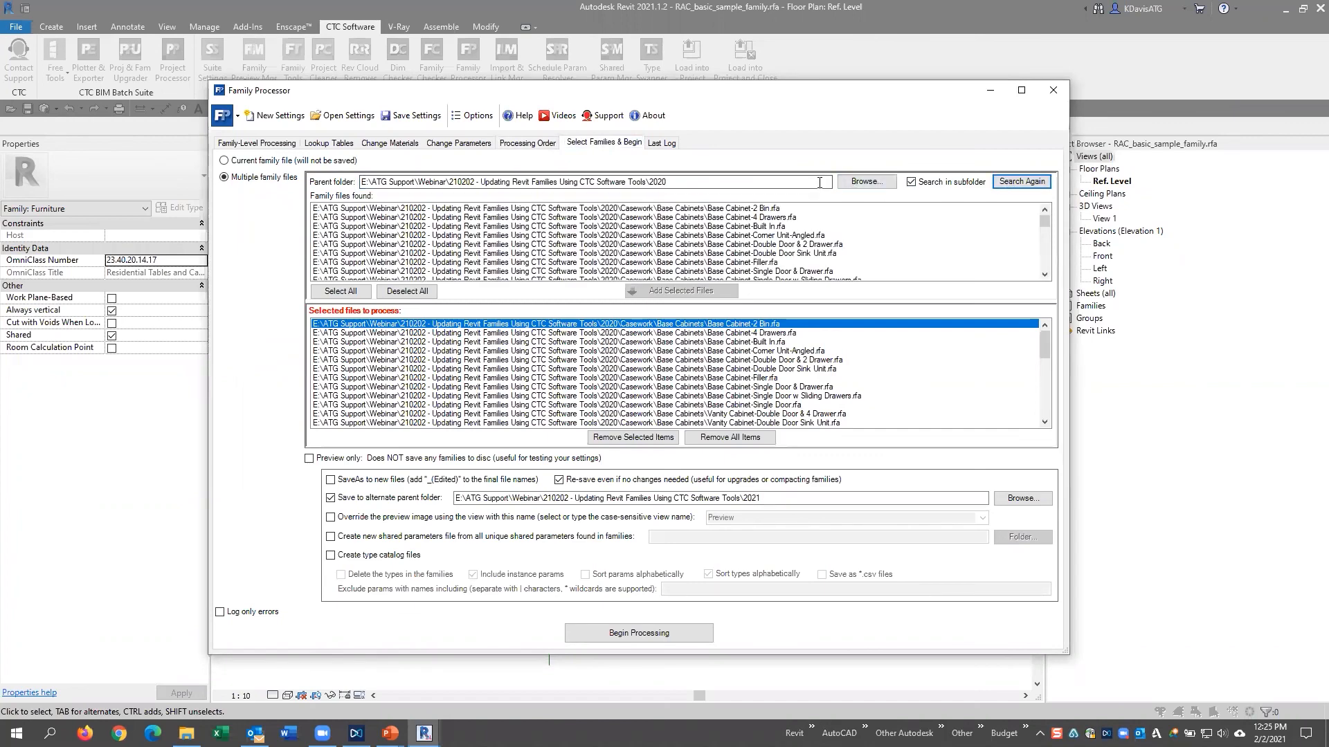
click(607, 229)
mouse_move(558, 259)
mouse_down()
mouse_move(534, 284)
mouse_move(547, 244)
mouse_up()
click(546, 219)
scroll(552, 228, up, 1)
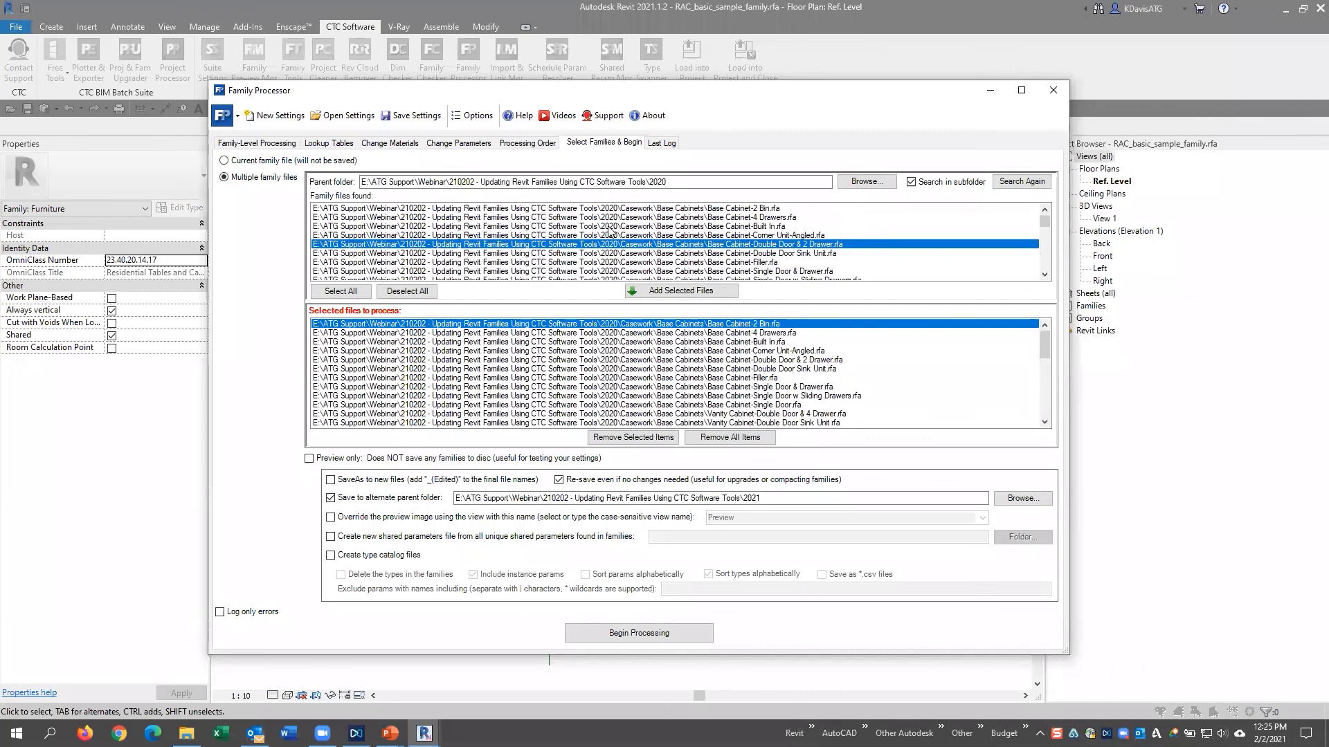
click(683, 291)
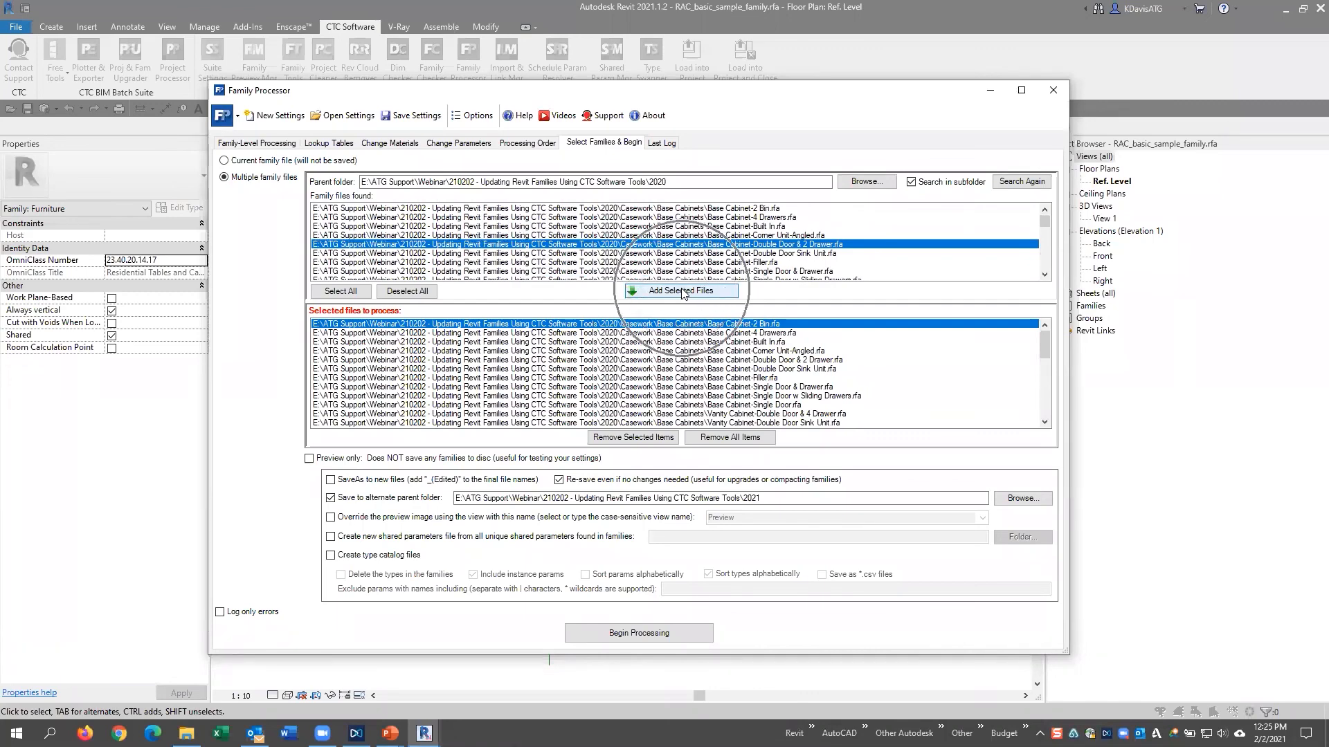
Review the files to process and the save options, comparing the 2020 source folder with the 2021 alternate parent folder
scroll(587, 421, down, 2)
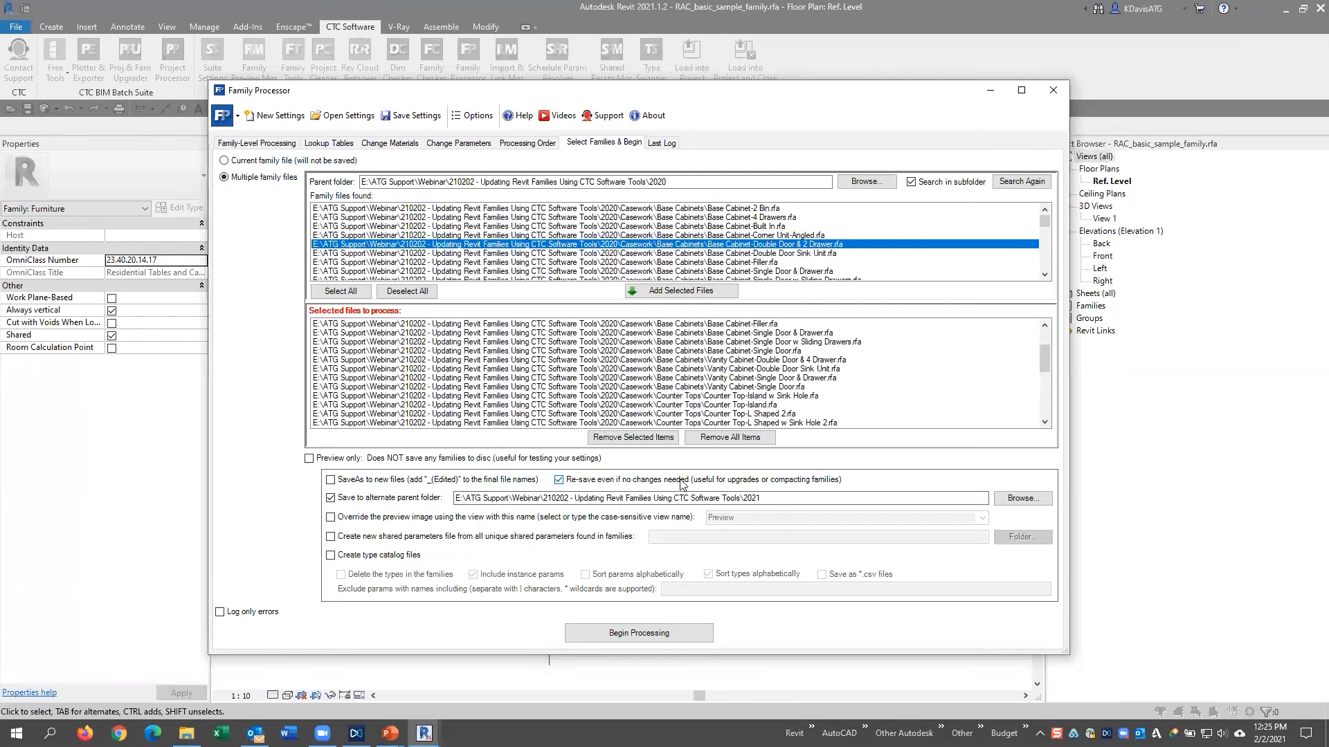
key(ctrl)
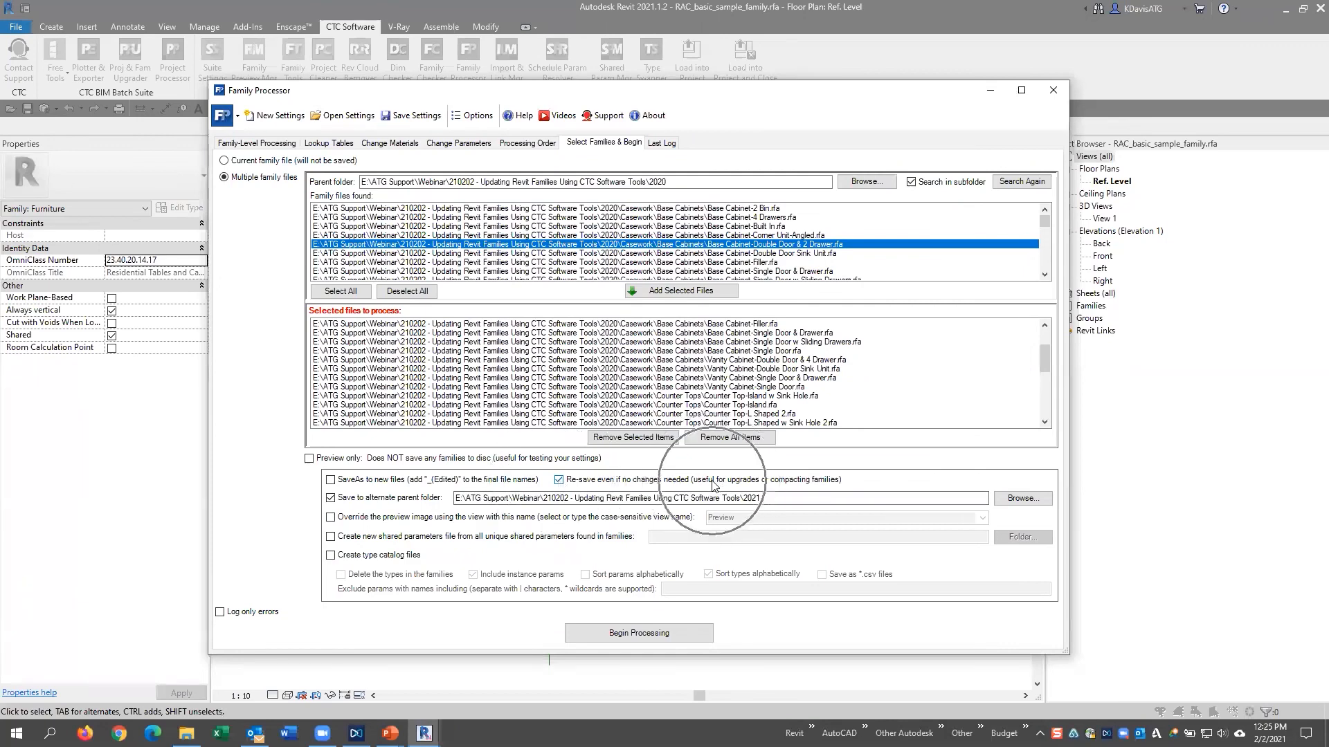
key(ctrl)
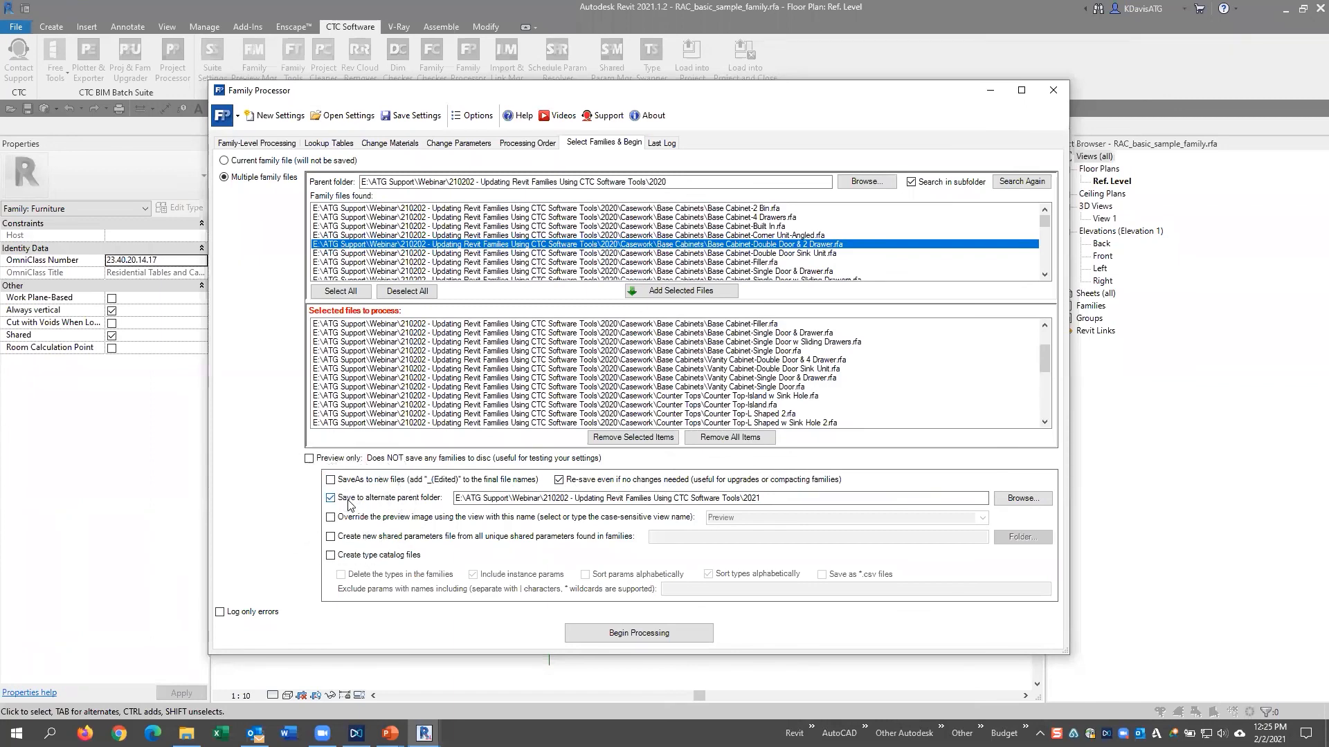
mouse_move(668, 181)
mouse_down()
mouse_move(360, 182)
mouse_move(655, 181)
mouse_up()
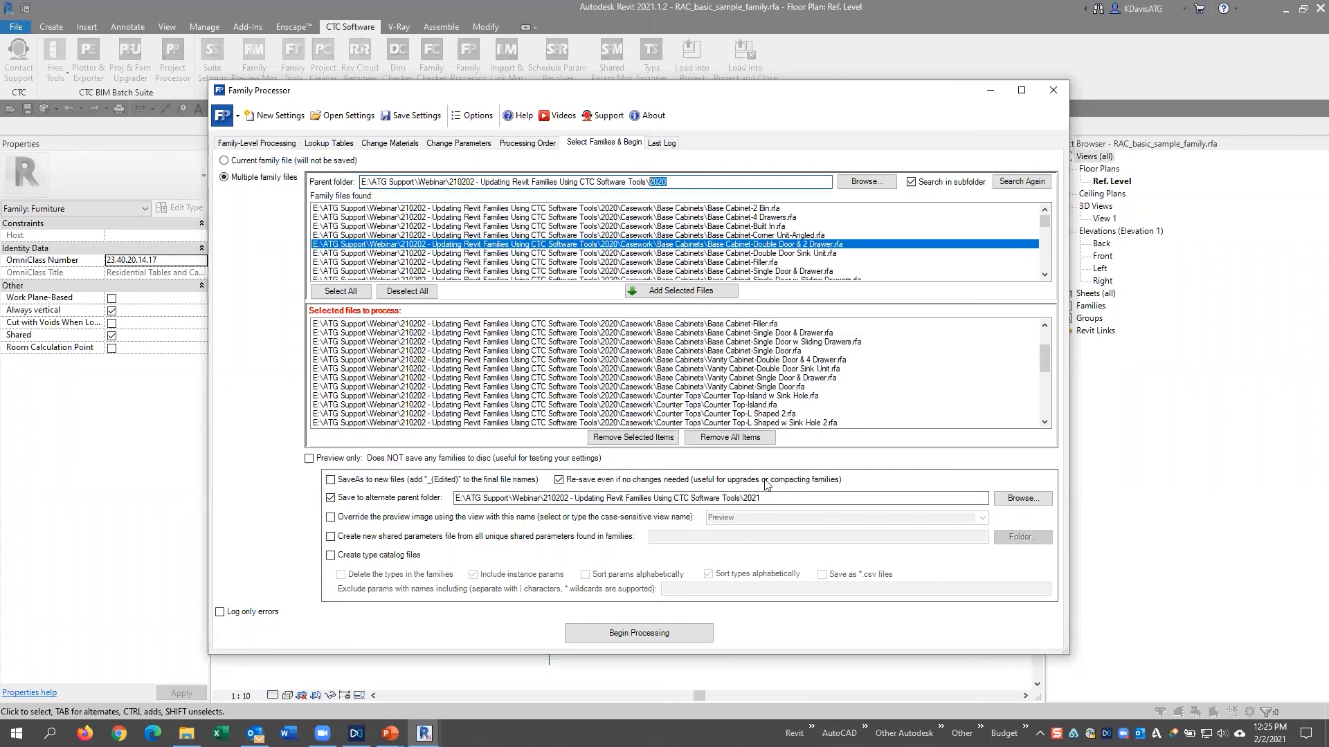
drag(761, 497, 743, 498)
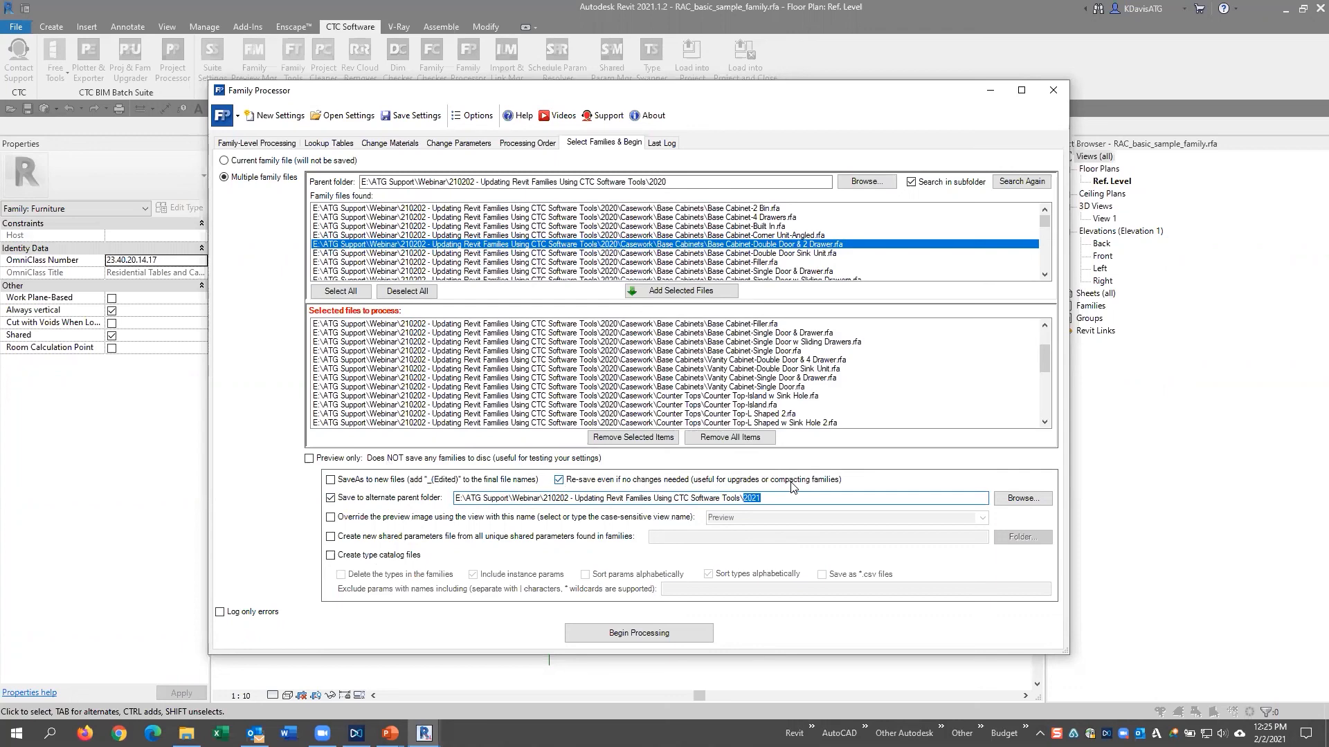
drag(667, 182, 649, 180)
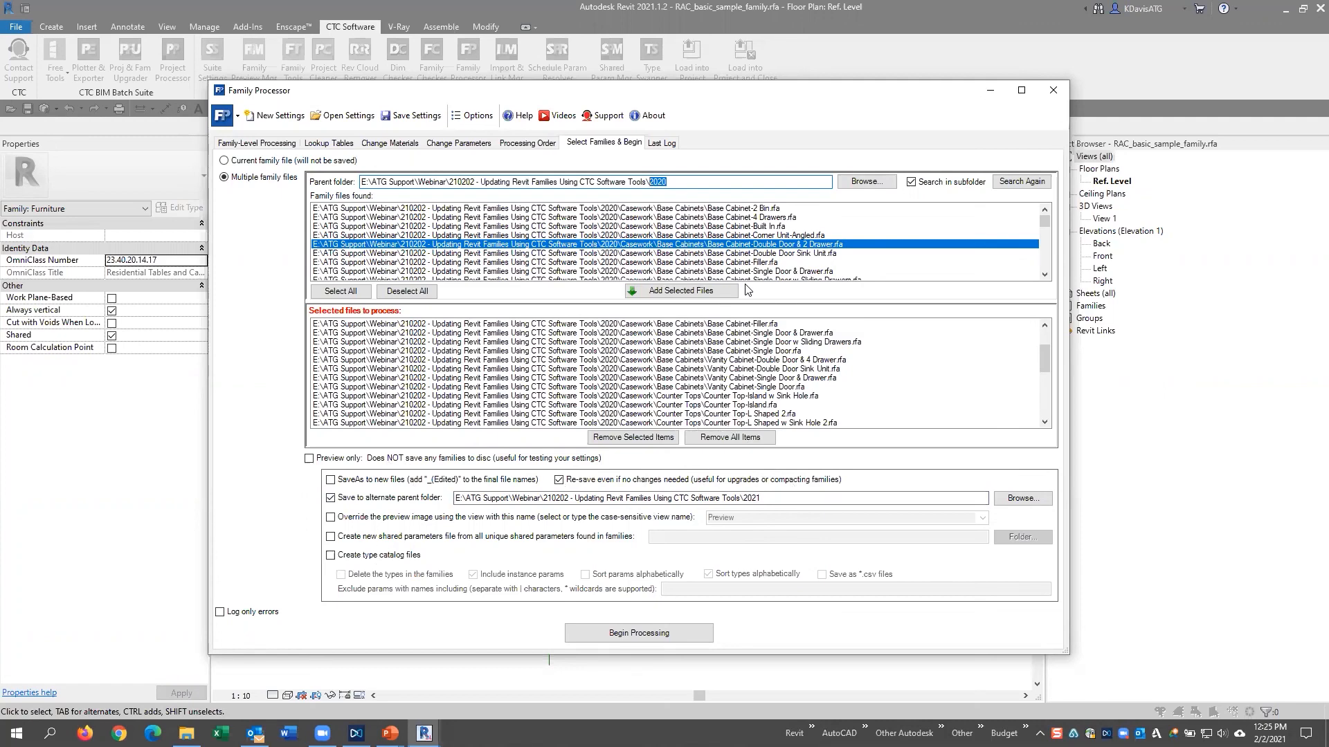
drag(763, 498, 746, 498)
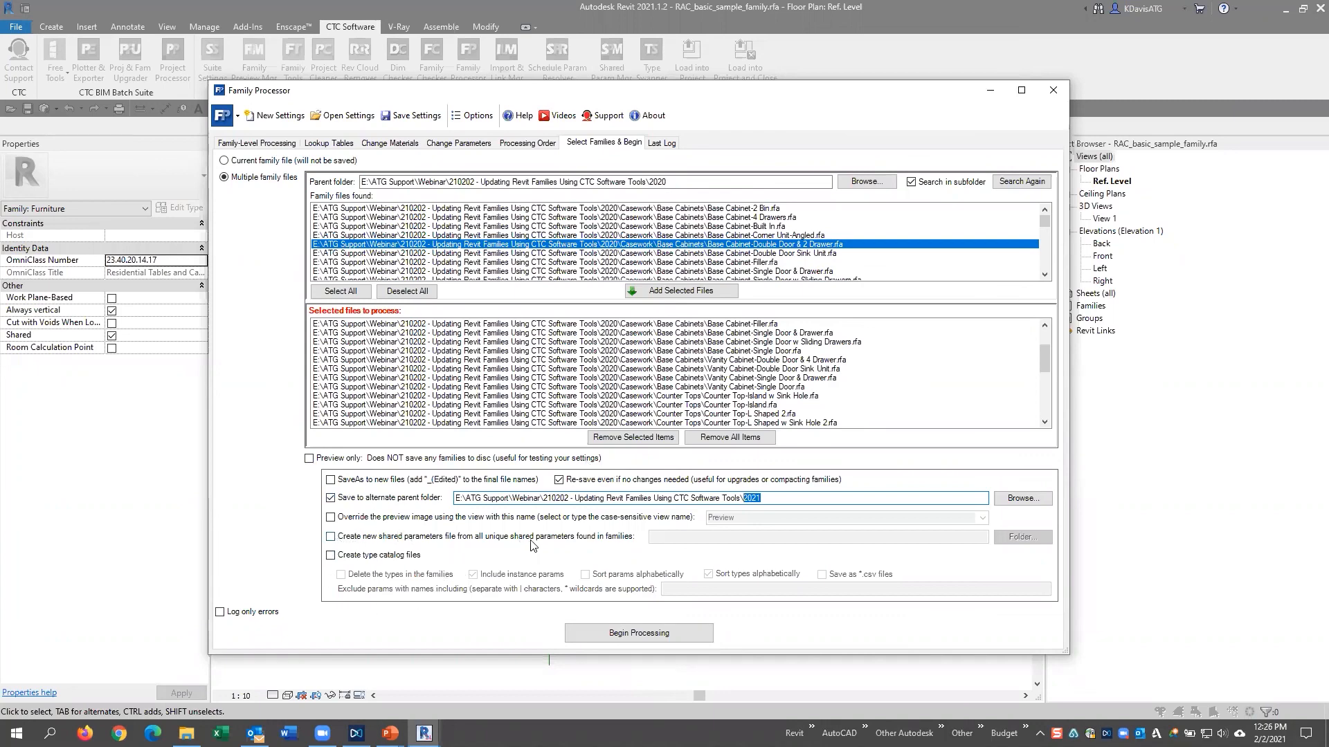
click(579, 547)
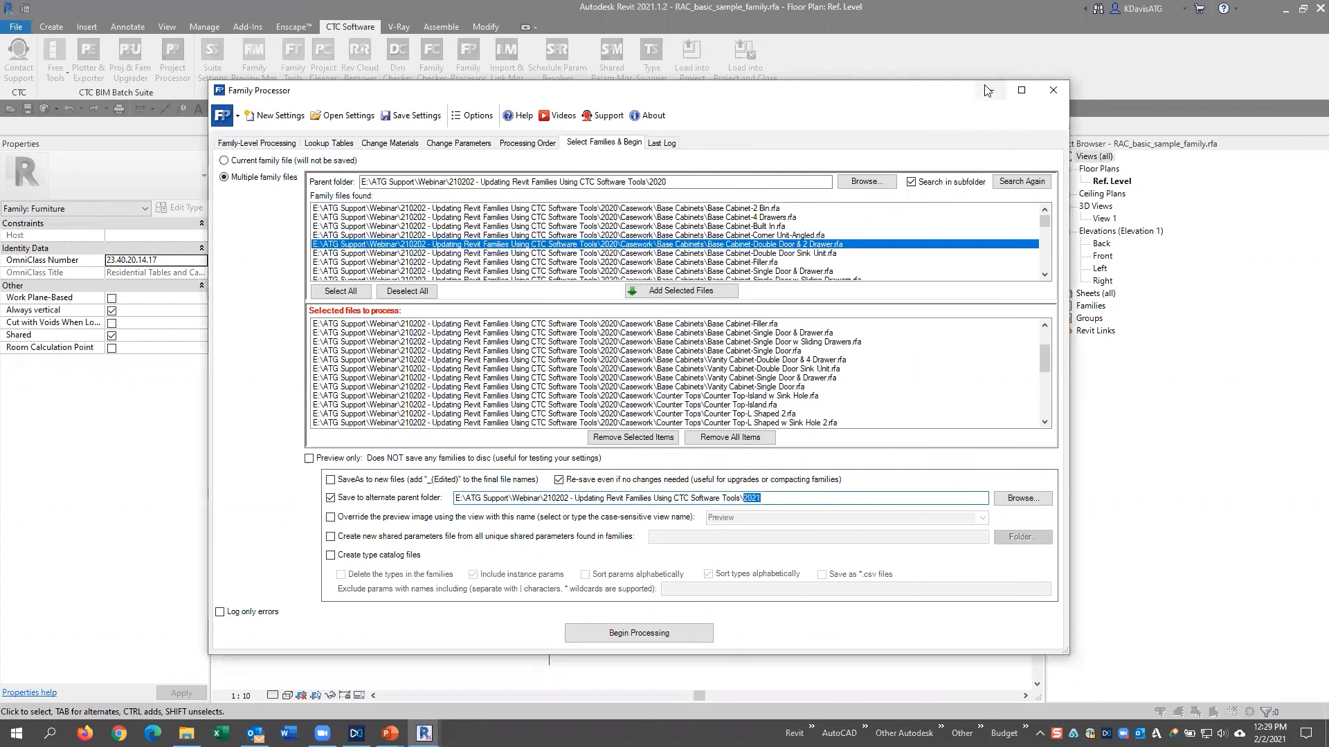
Close the Family Processor and the open sample family, and dismiss the project save reminder
click(1055, 92)
click(381, 143)
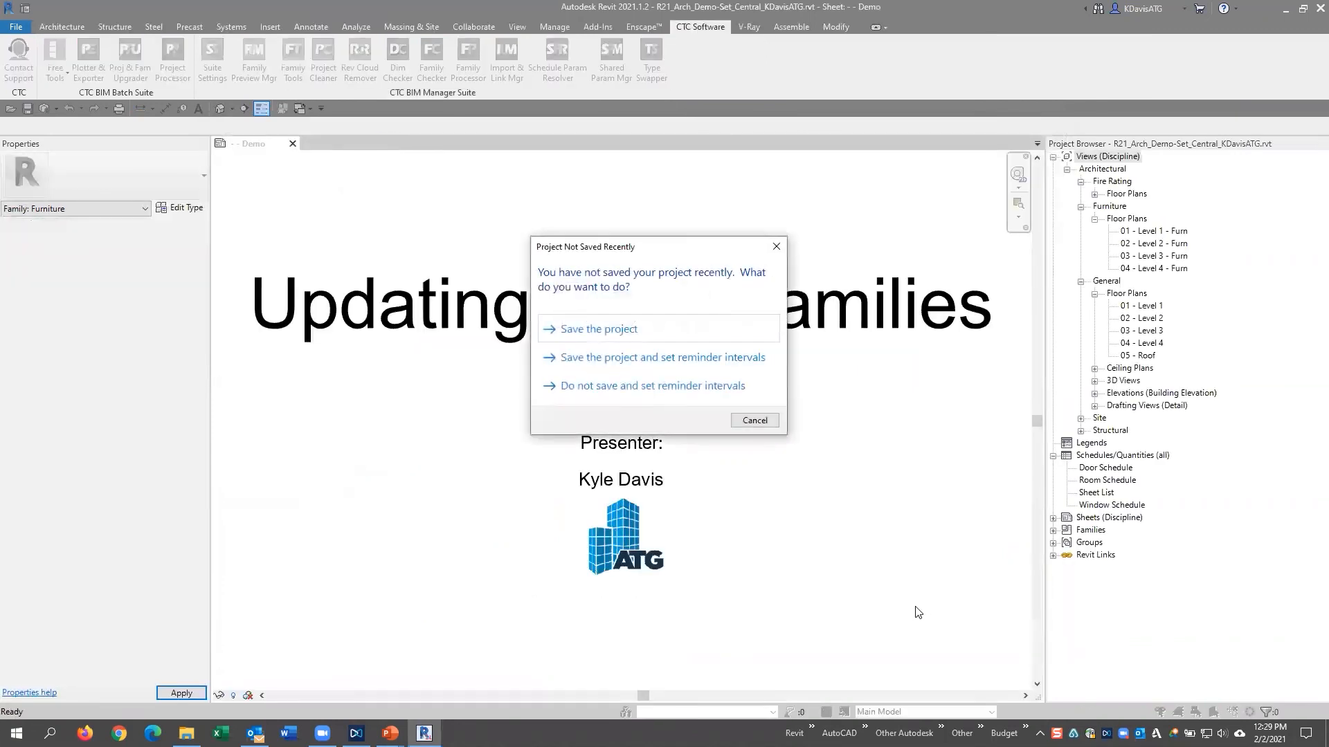
click(753, 421)
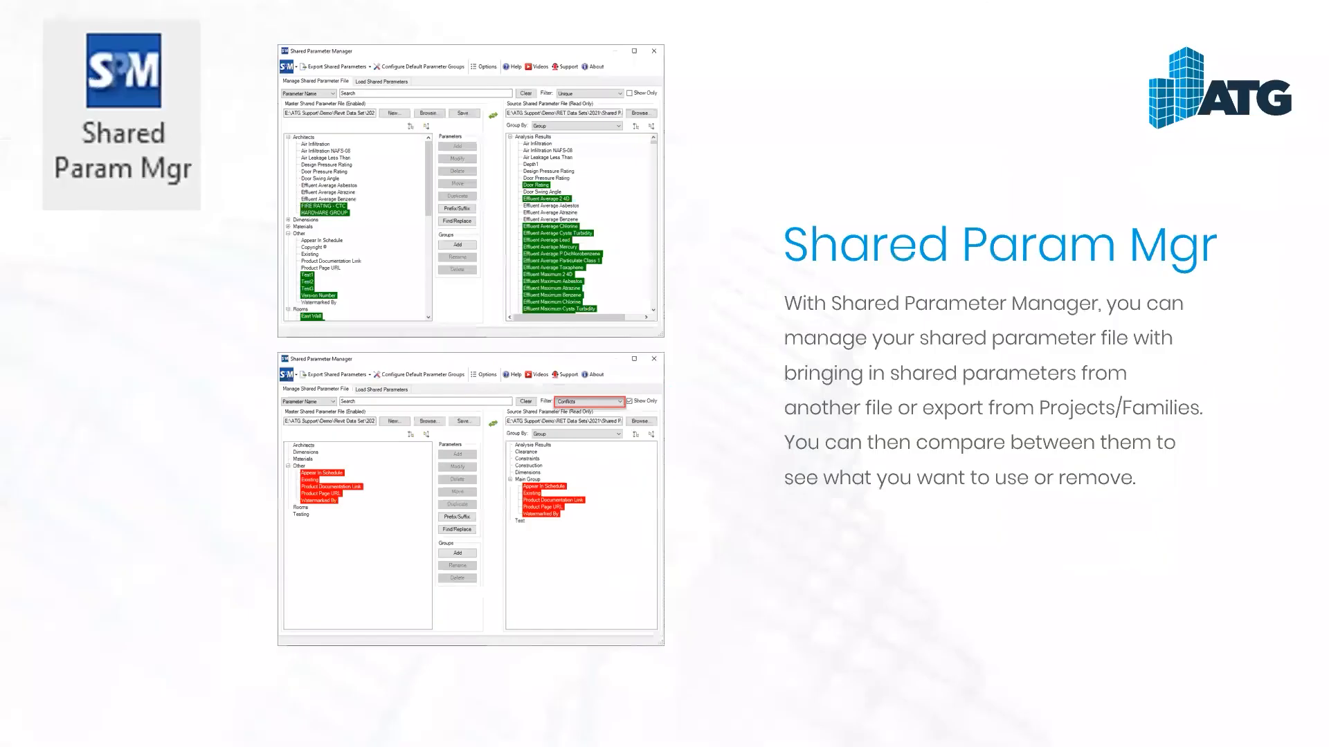
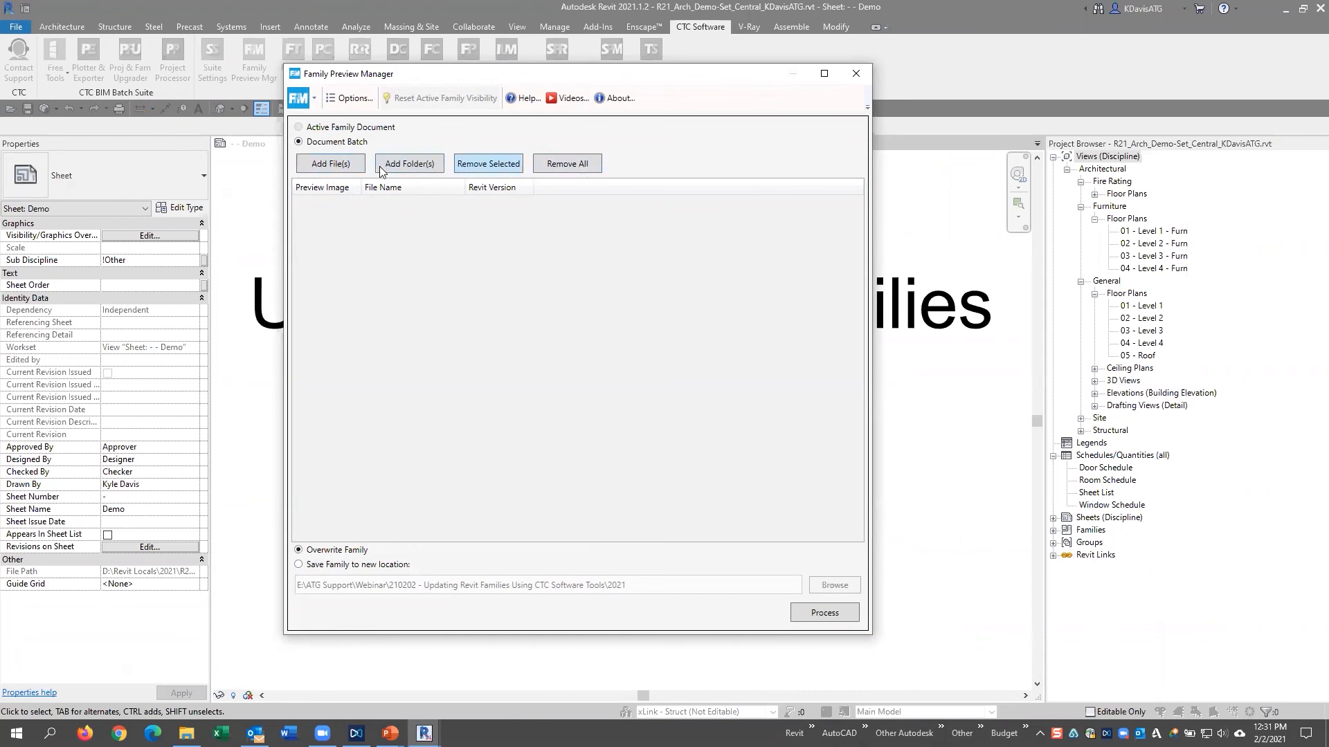
Add the 2020 folder from the 210202 - Updating Revit Families Using CTC Software Tools webinar folder to the Family Preview Manager batch
click(407, 164)
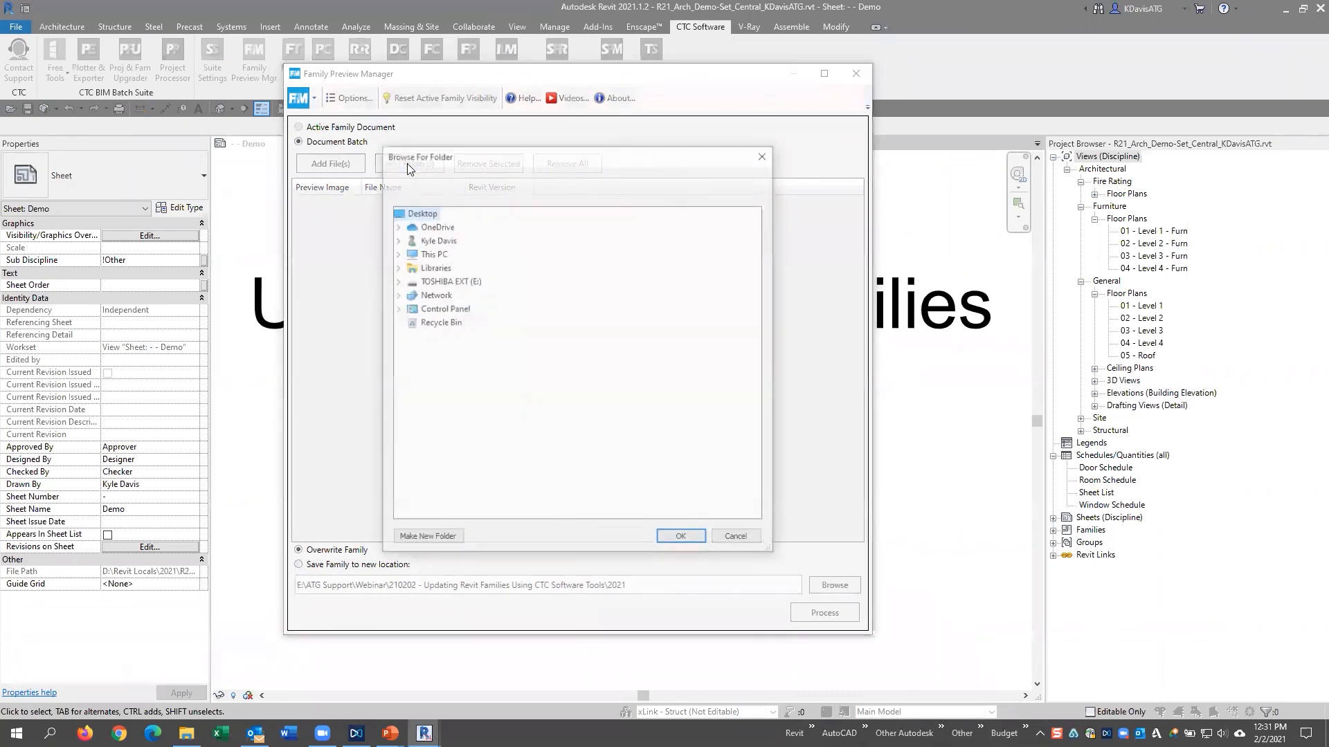
click(397, 282)
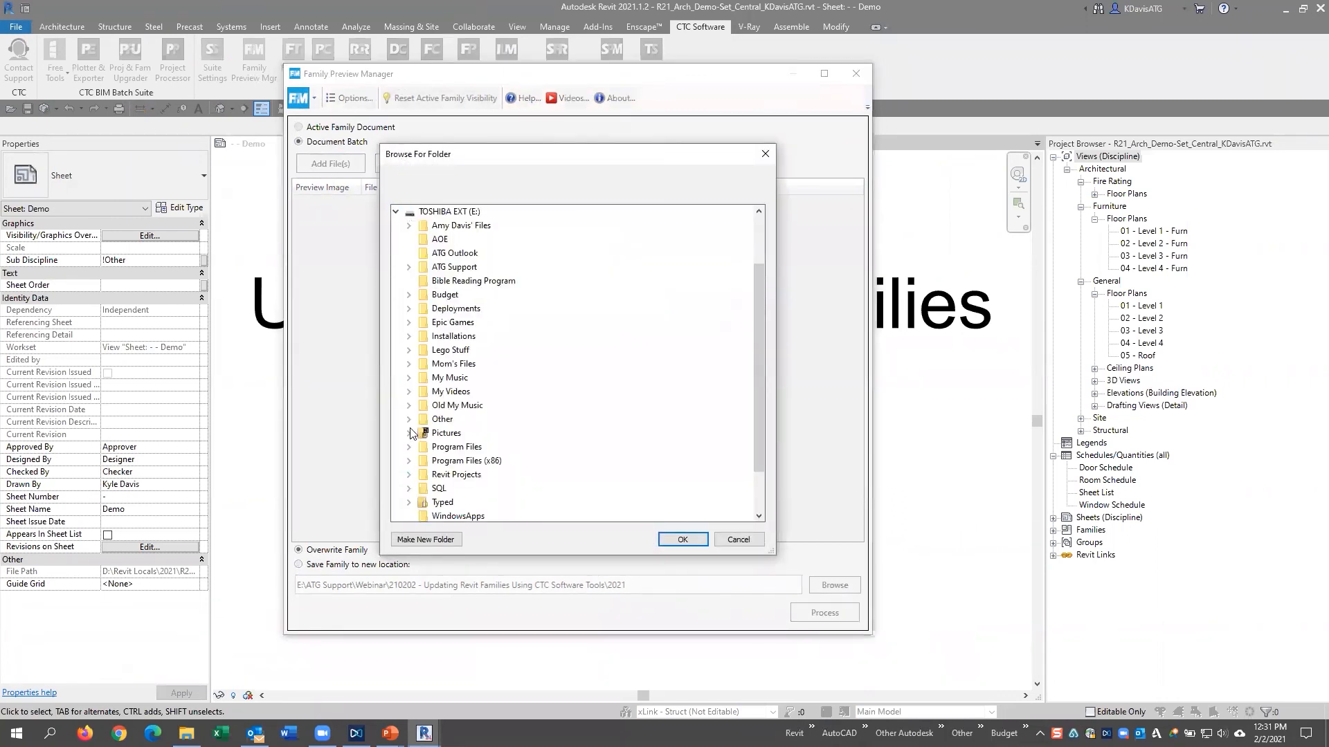
click(409, 276)
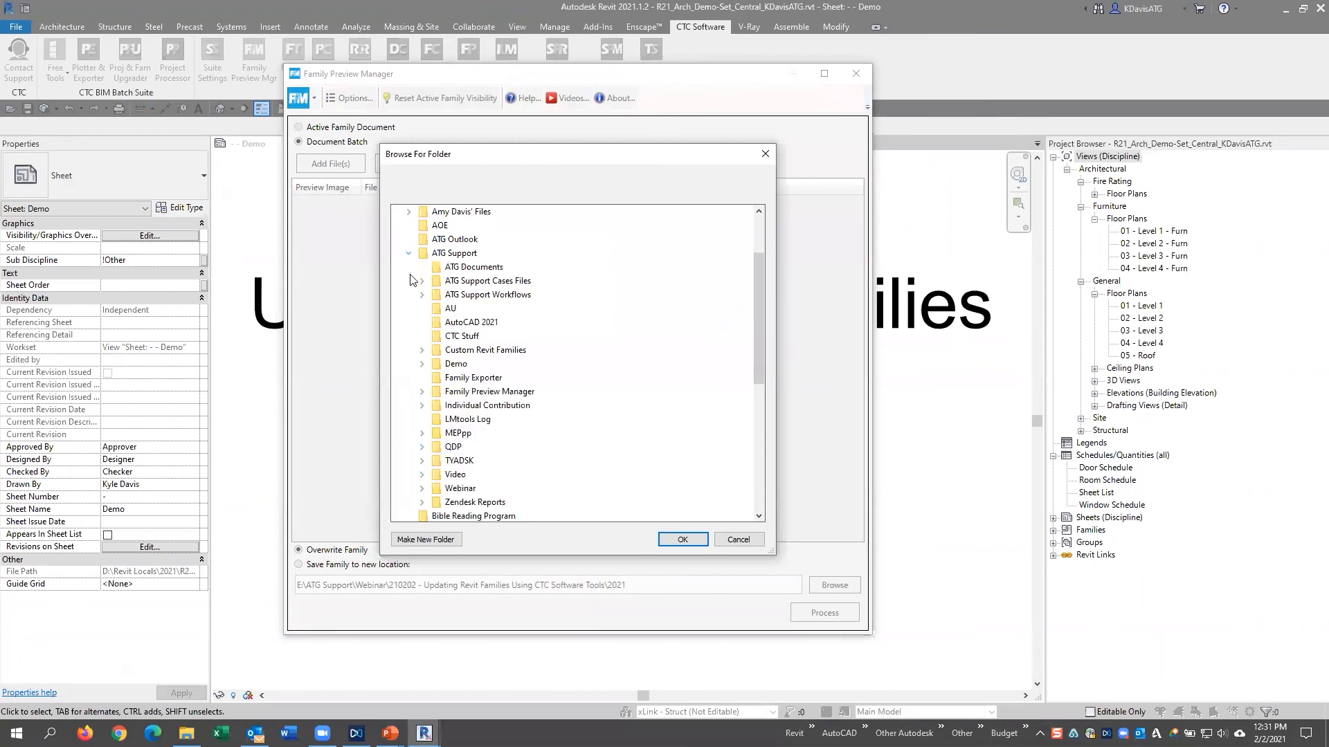
click(422, 489)
click(435, 502)
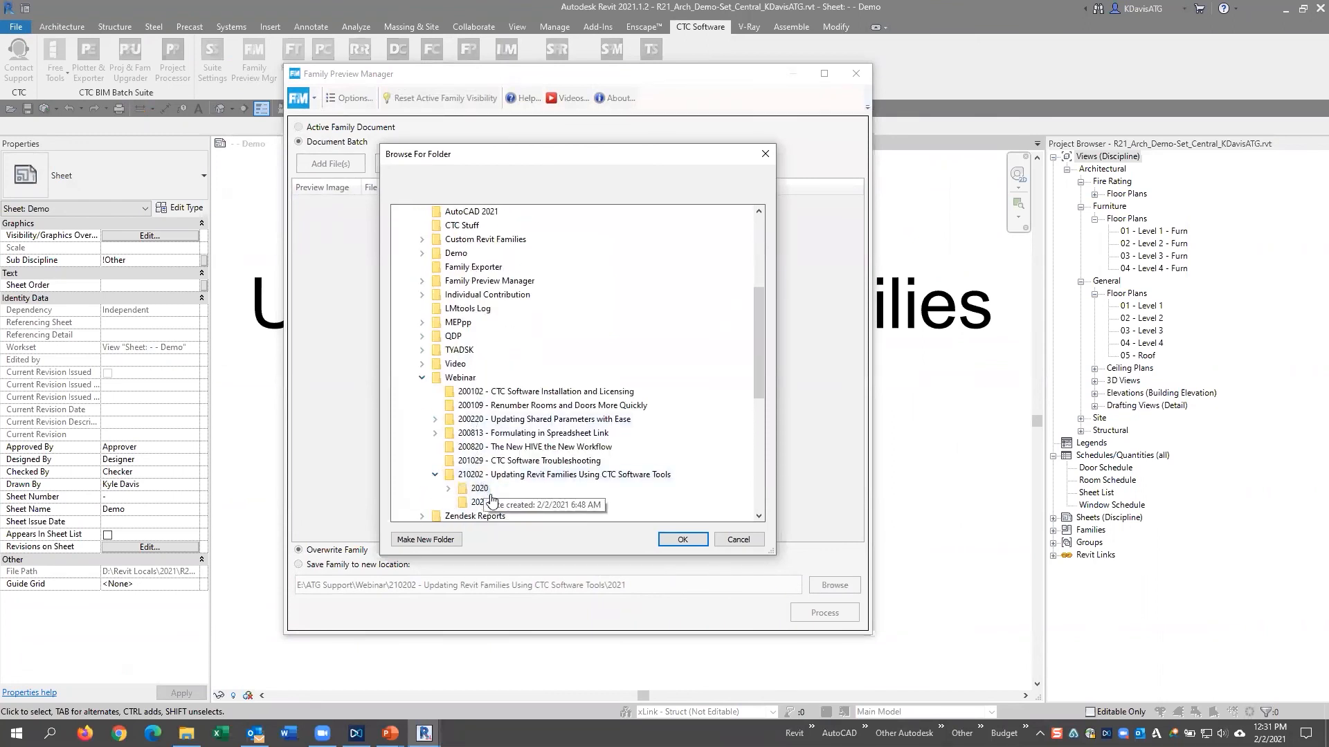
double_click(481, 514)
click(681, 539)
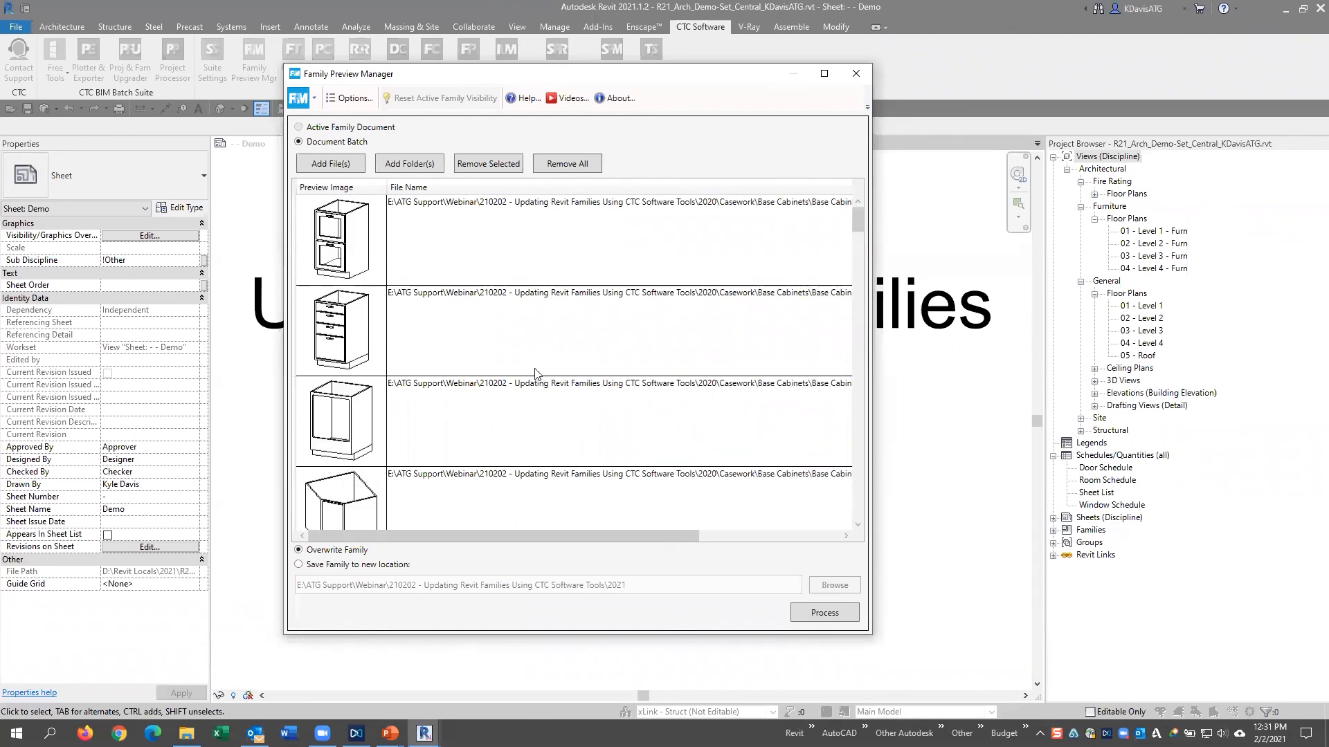
Review the preview name and visibility settings in the Family Preview Manager options, and bring up the appearance settings
click(349, 99)
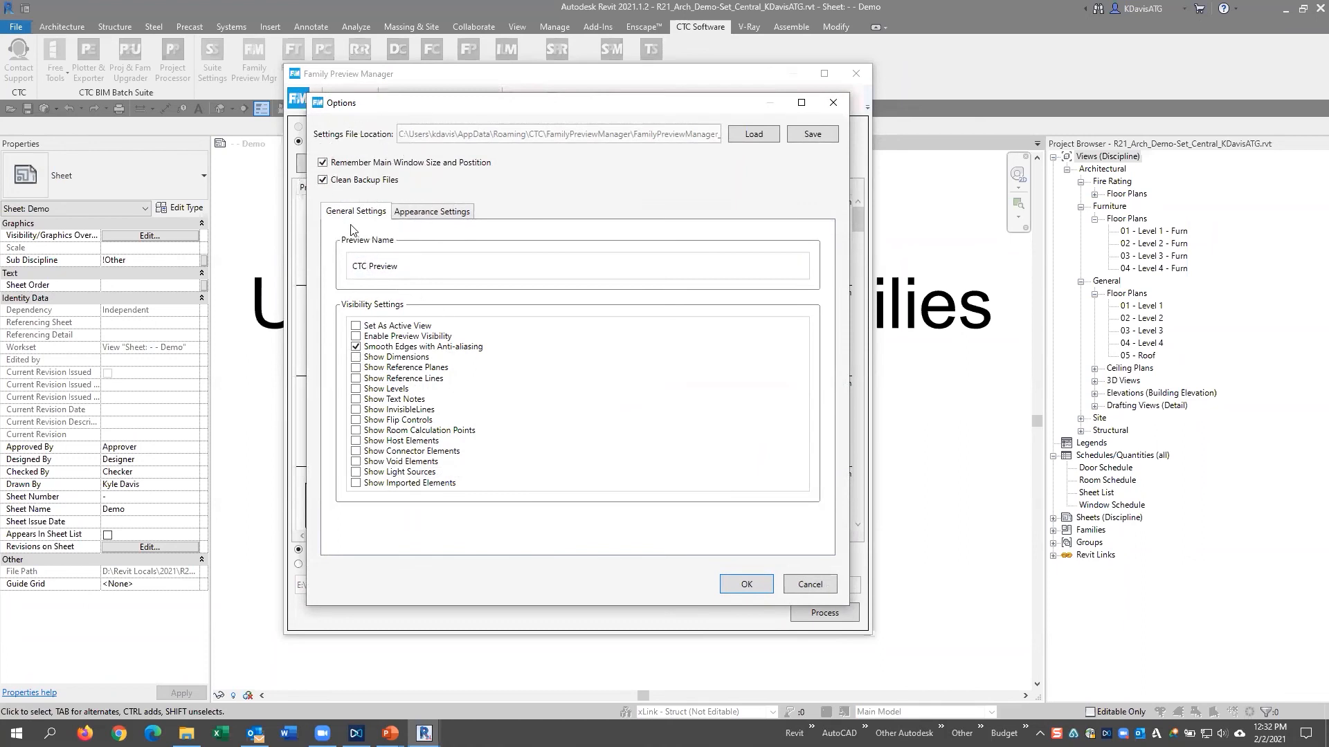
drag(410, 269, 340, 265)
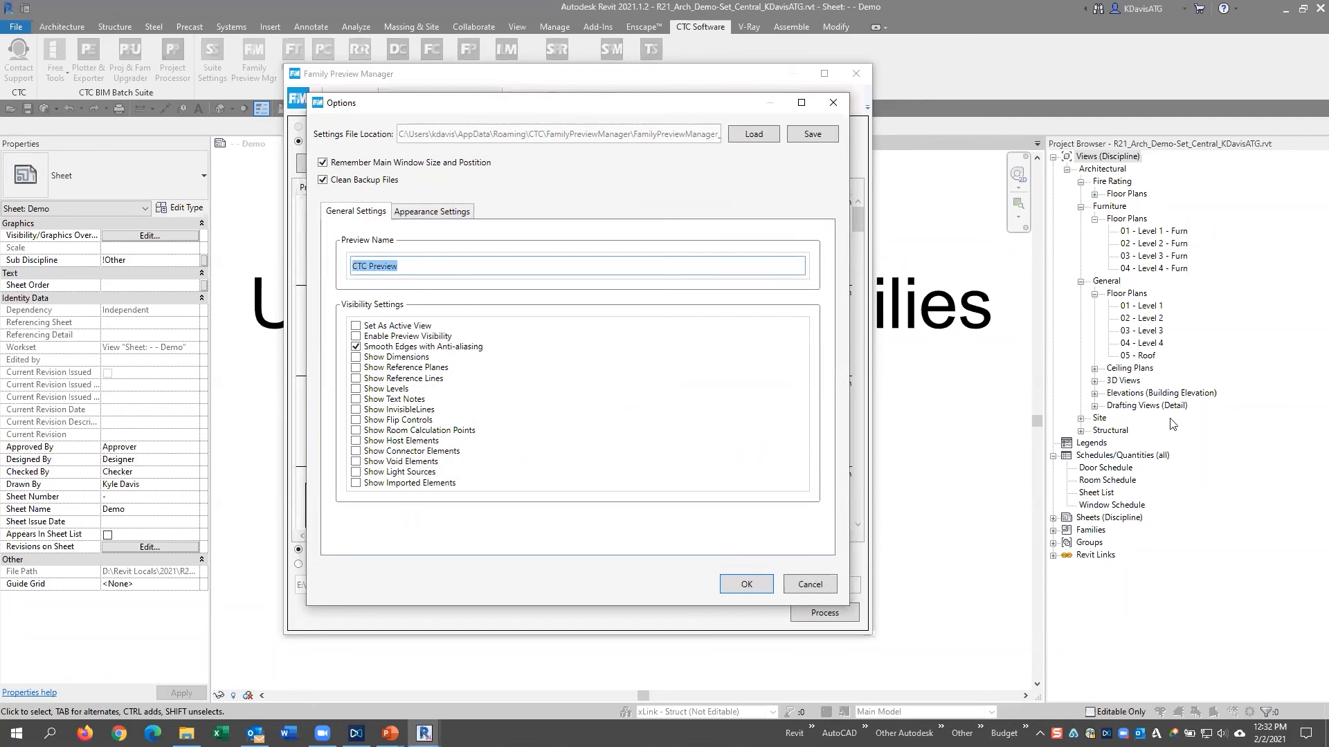
click(429, 266)
drag(409, 264, 331, 269)
click(414, 267)
click(429, 215)
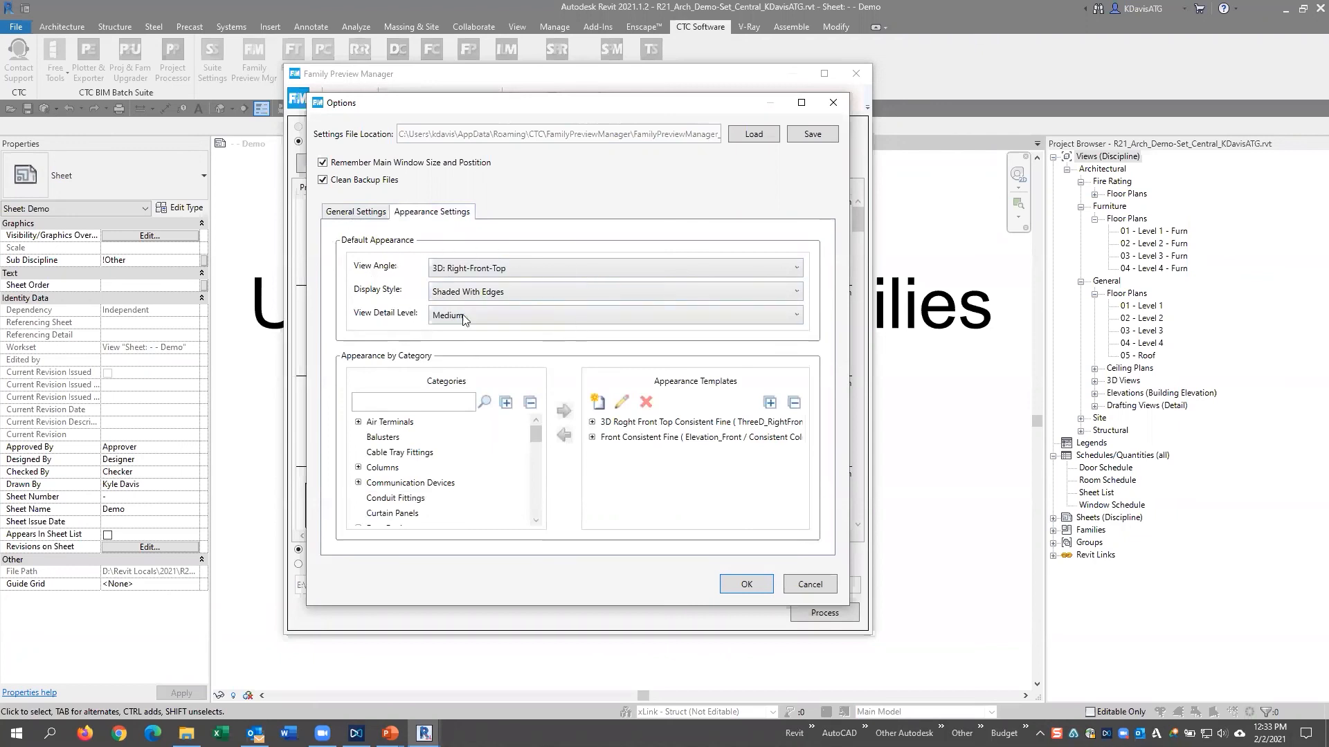
Review the available default view angles, display styles and view detail levels for the family previews
click(476, 270)
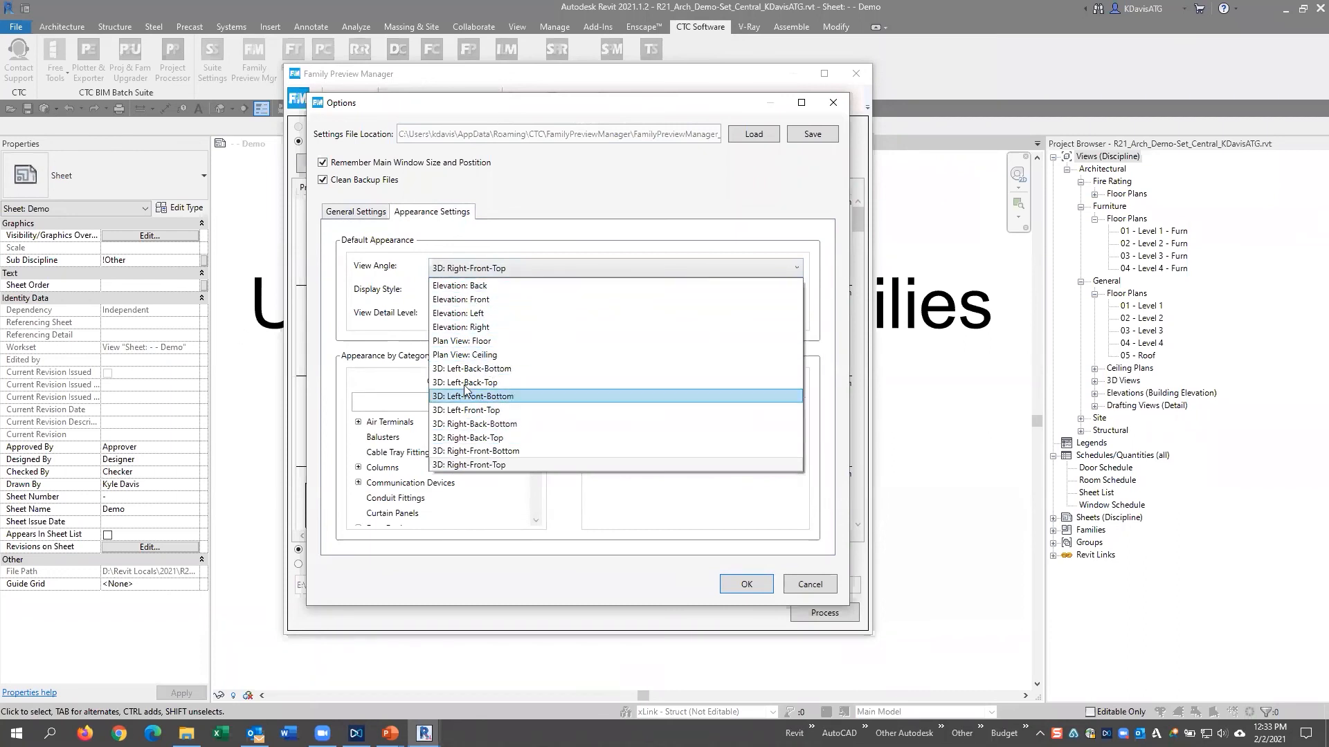
click(364, 275)
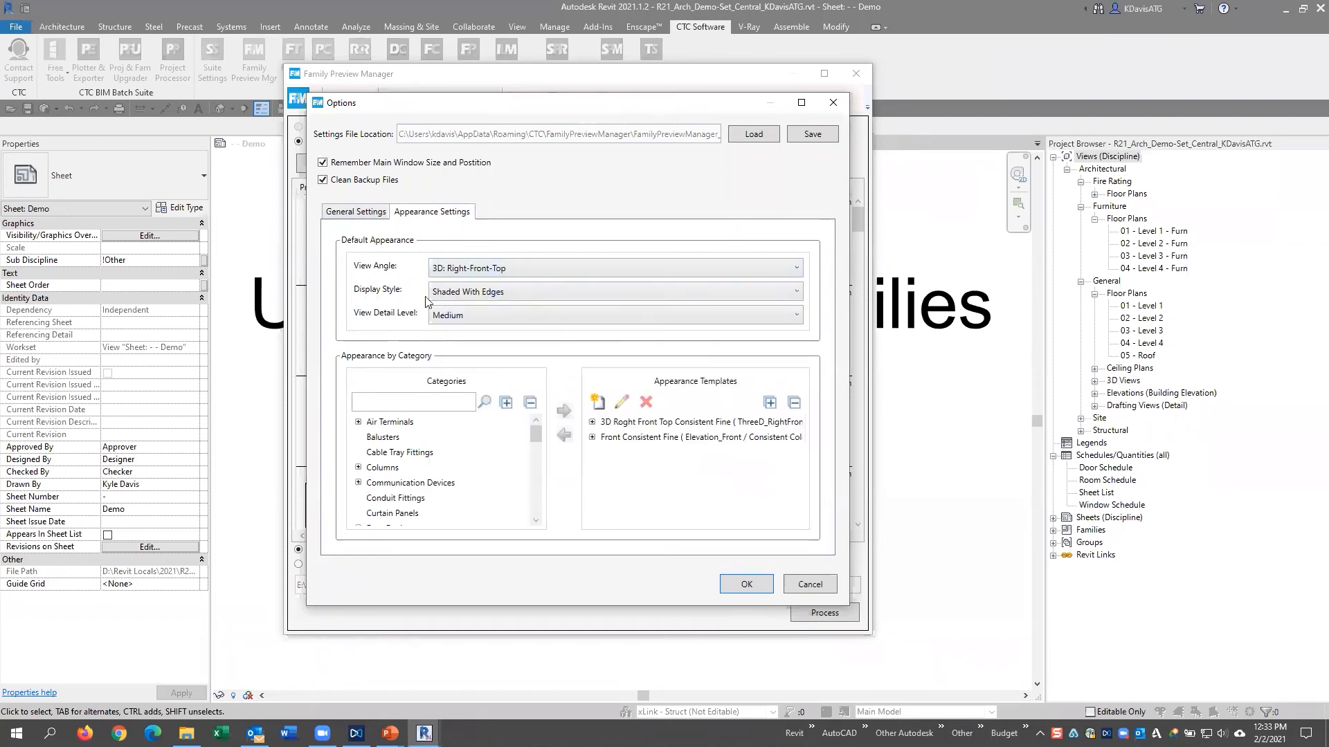
click(491, 294)
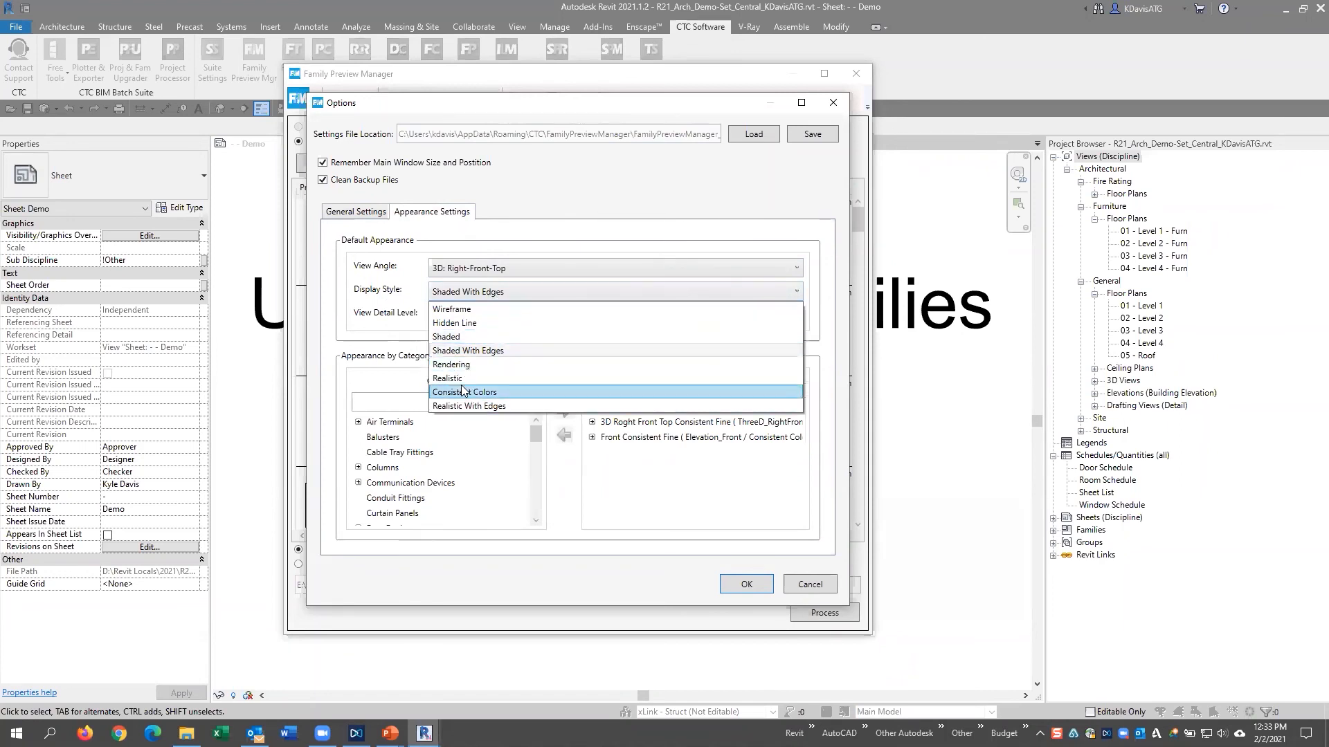
click(348, 285)
click(465, 320)
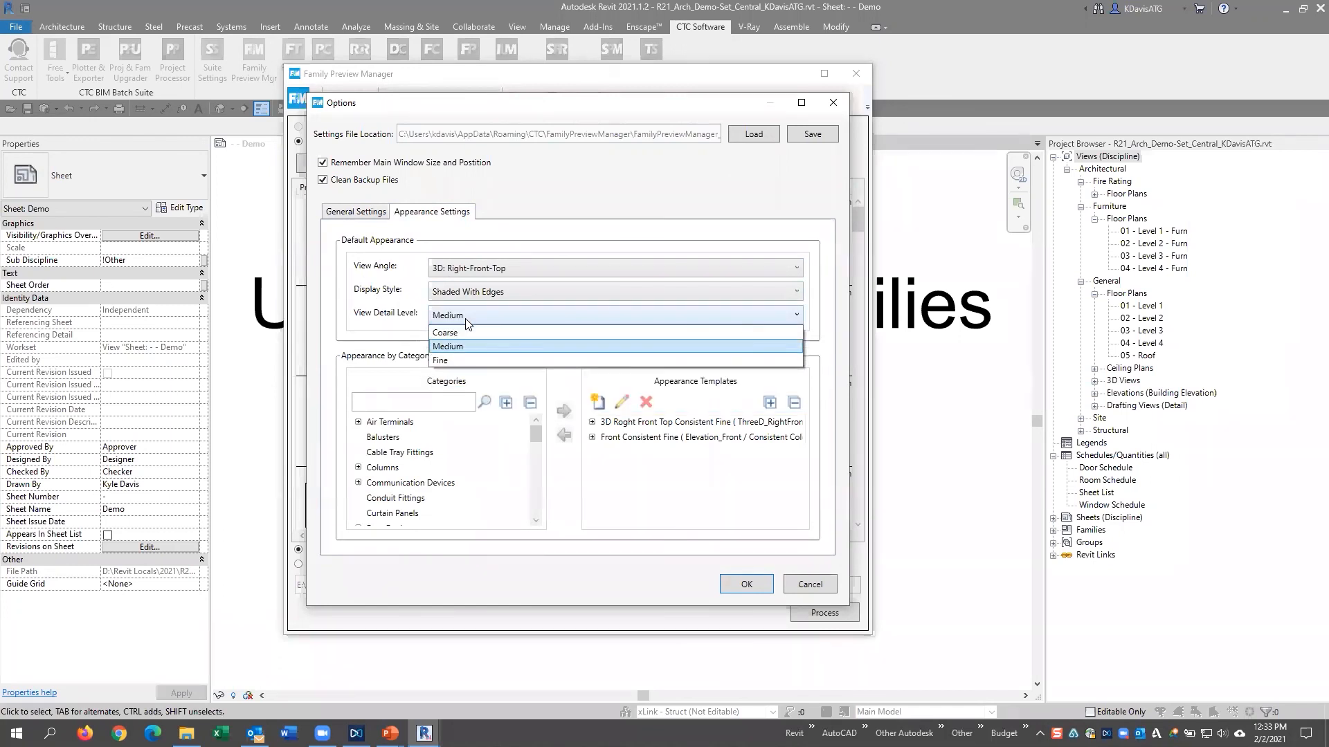
click(402, 304)
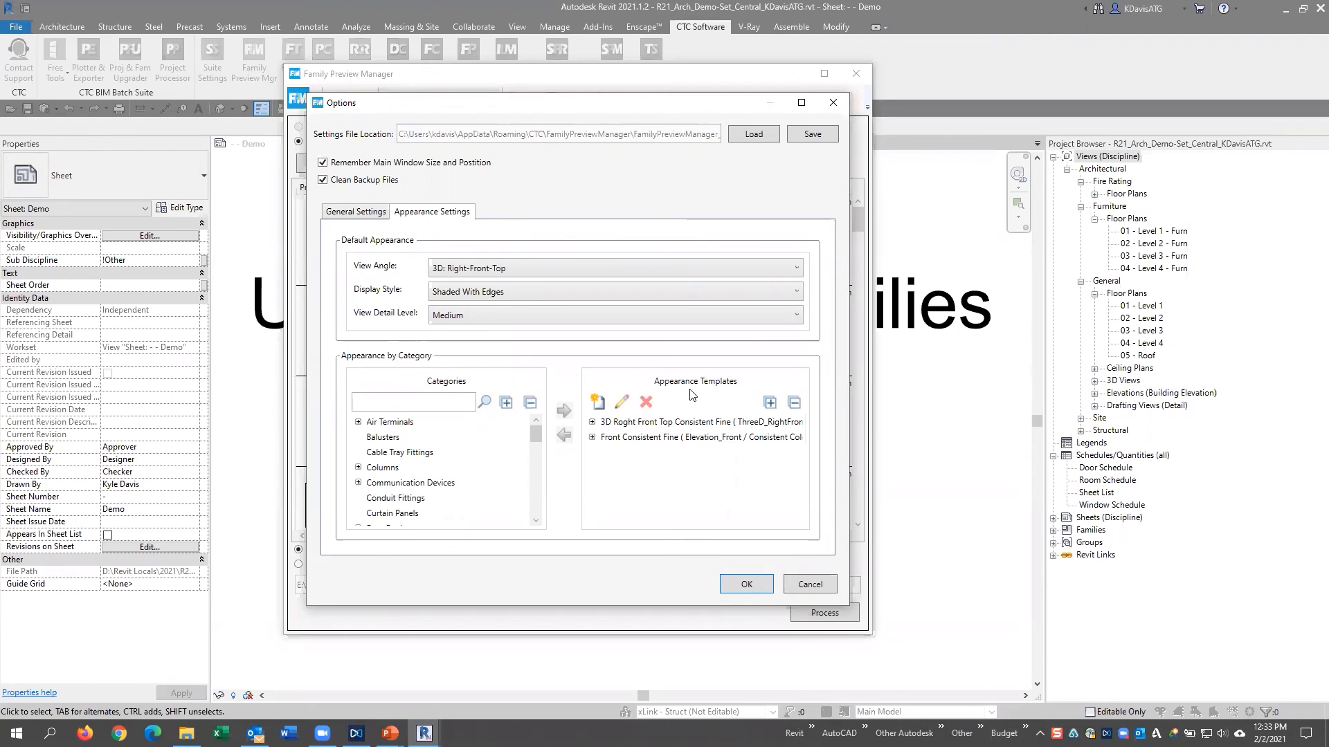
Look over the view angle, display style and detail level settings for a new preview appearance template, and discard it
click(598, 404)
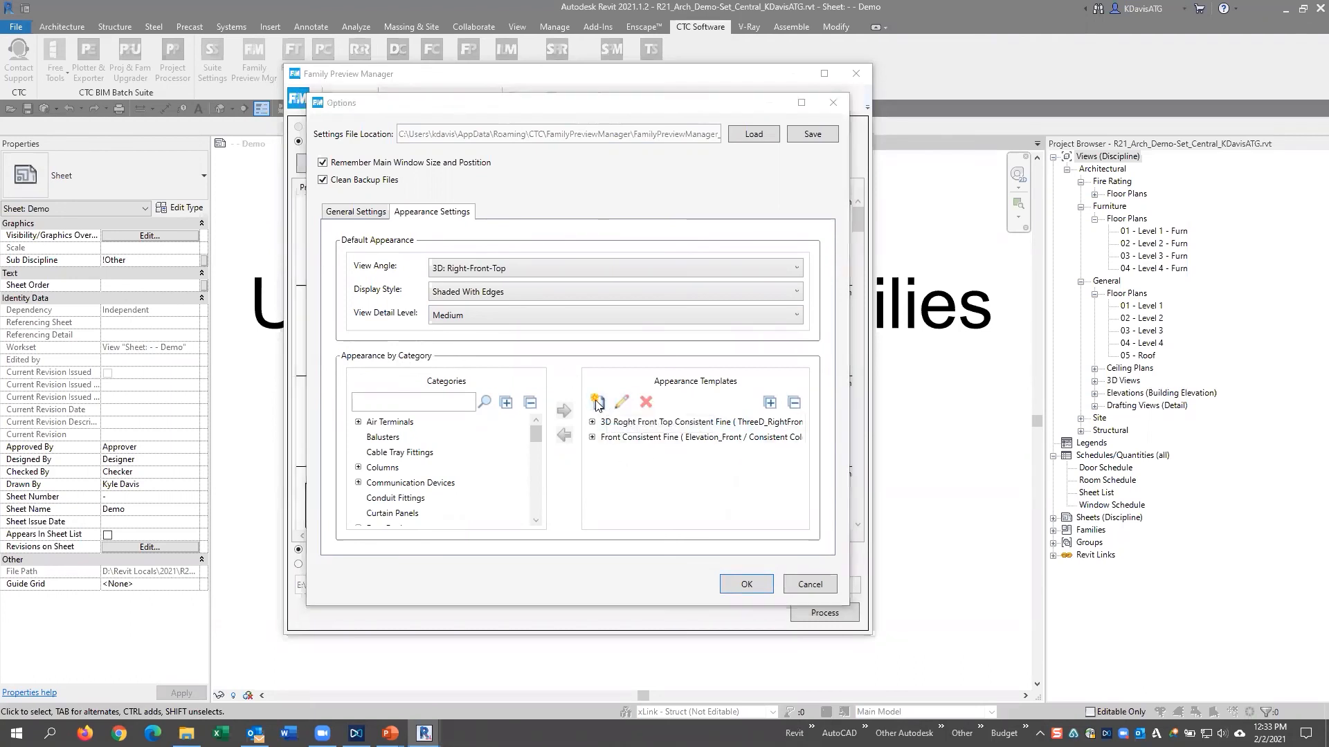
click(562, 322)
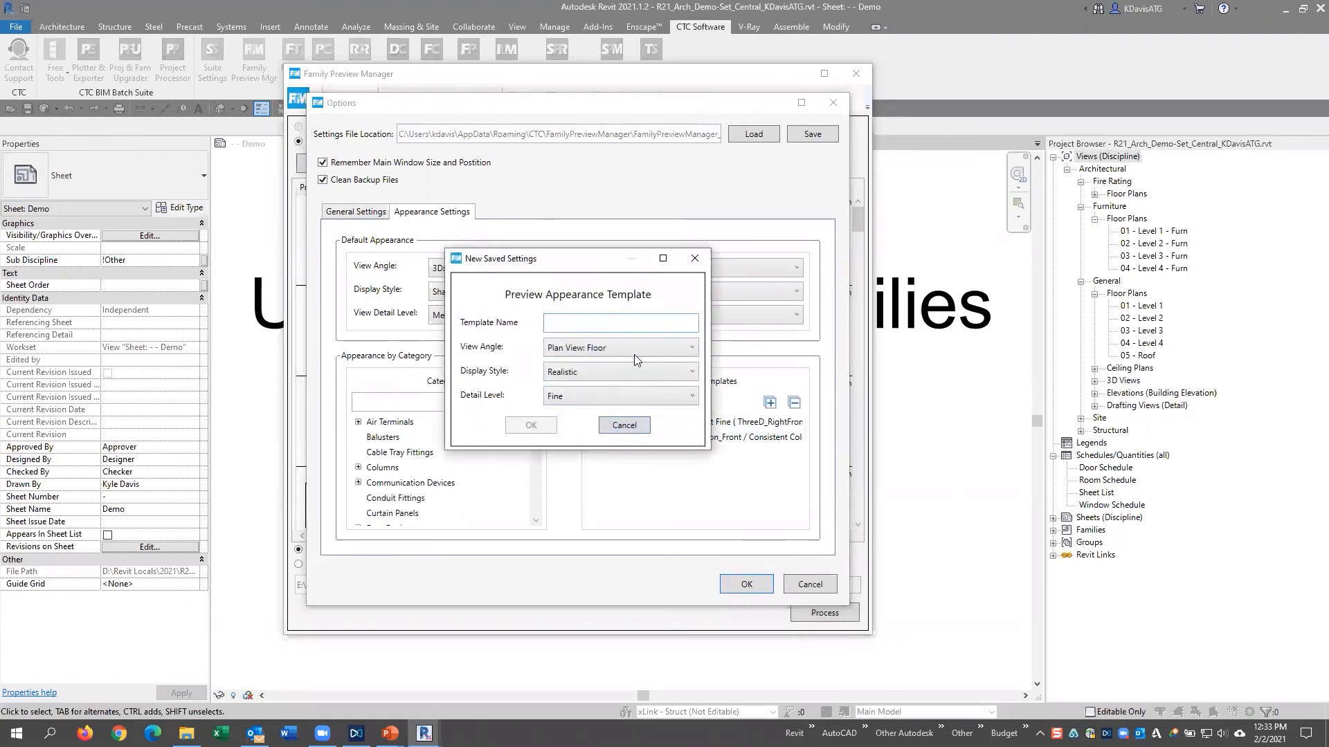
click(593, 354)
click(592, 360)
click(624, 425)
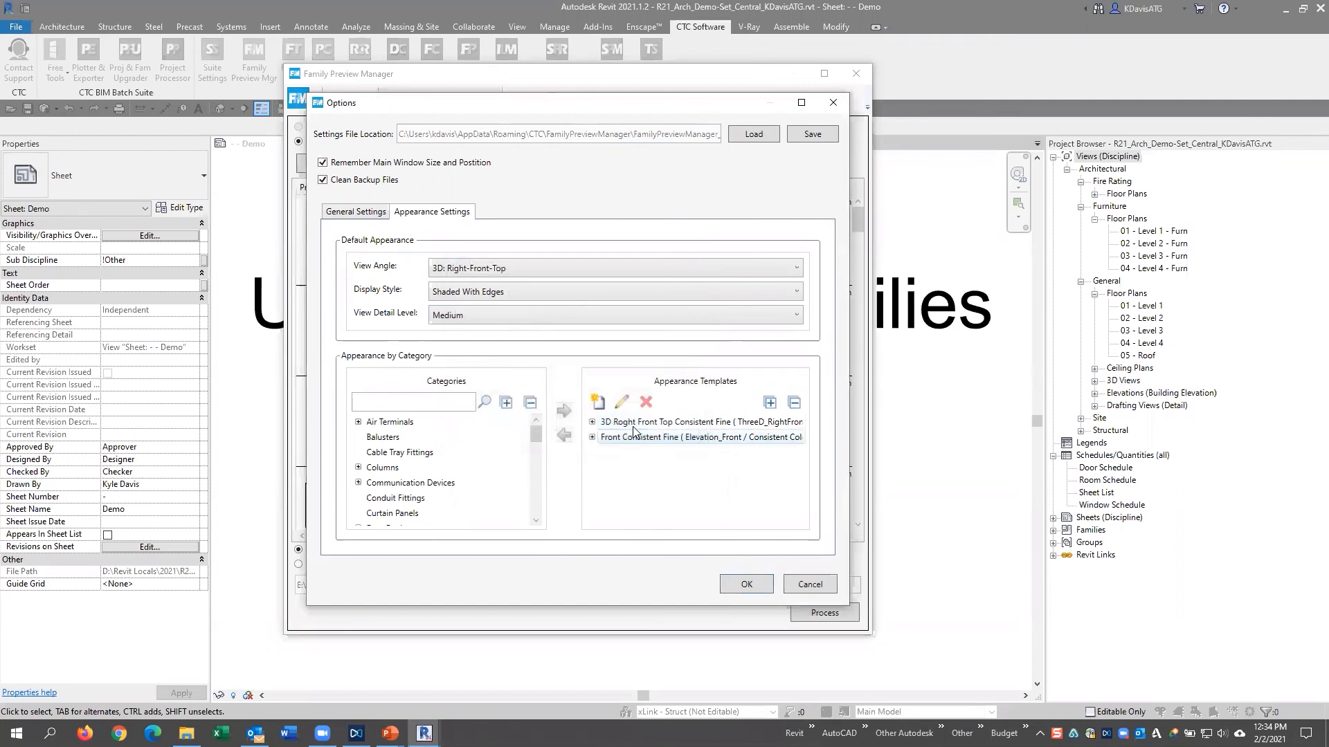
Examine how categories such as Columns can be assigned and which ones the 3D Roght Front Top Consistent Fine template contains
click(383, 469)
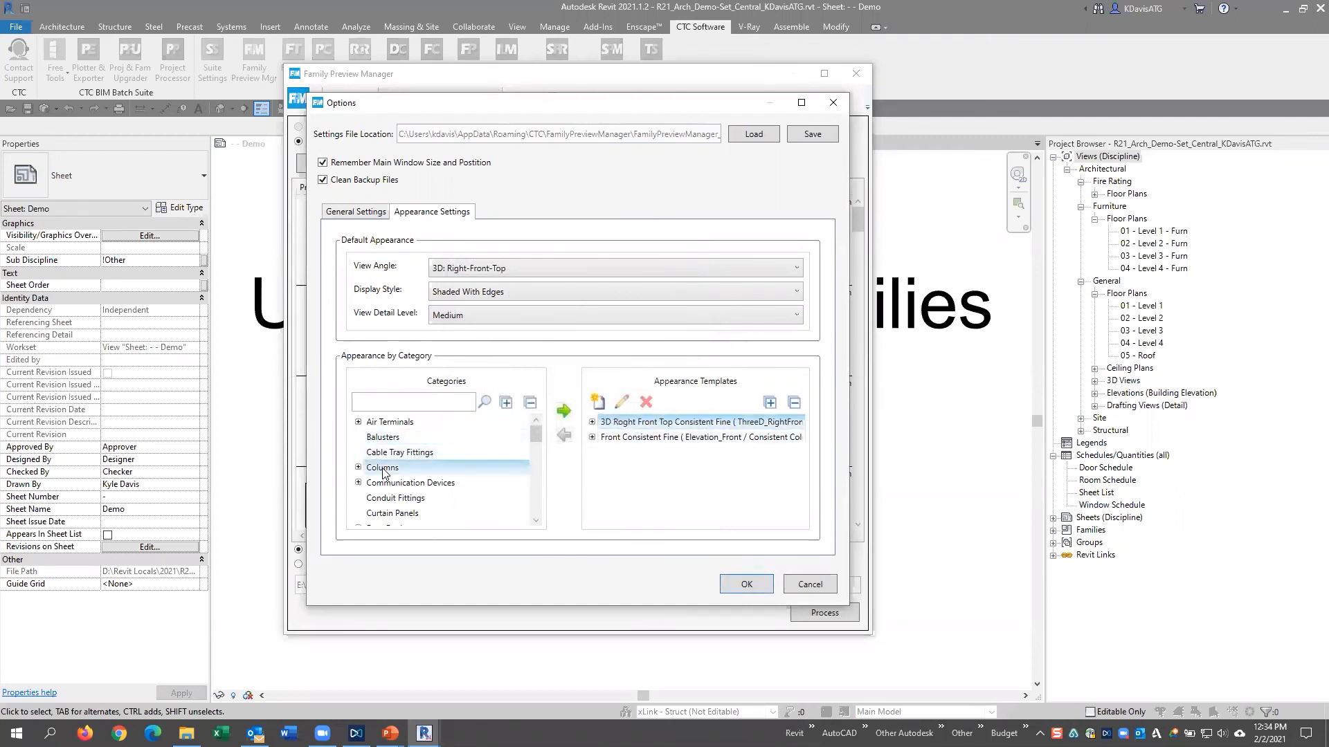
click(592, 422)
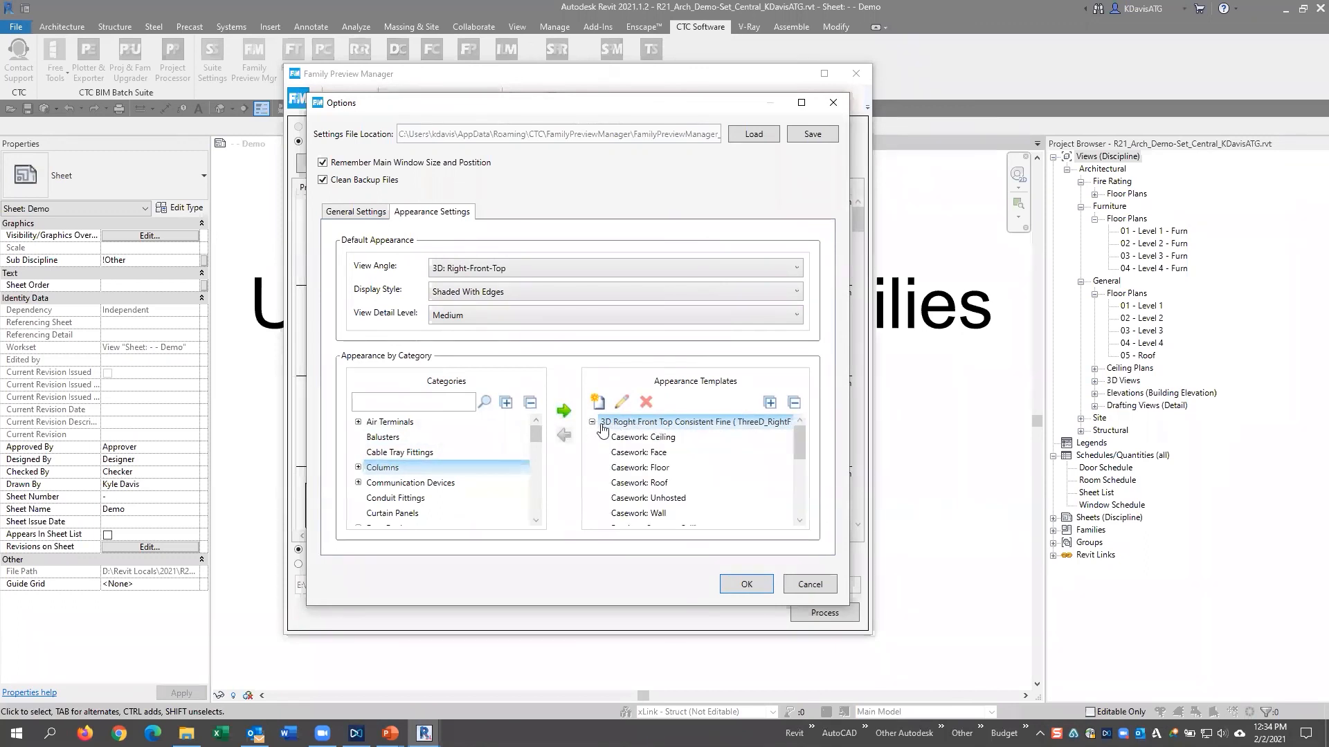
scroll(675, 443, down, 4)
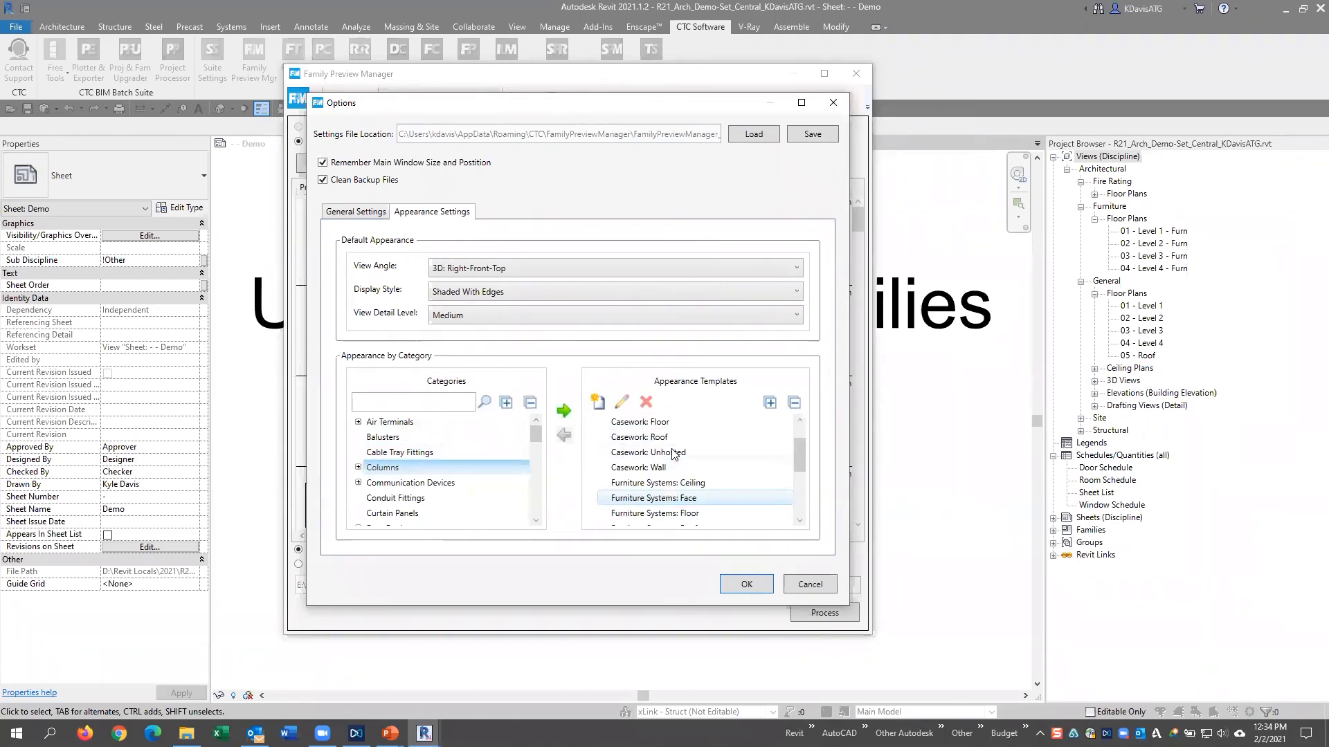
scroll(719, 429, up, 5)
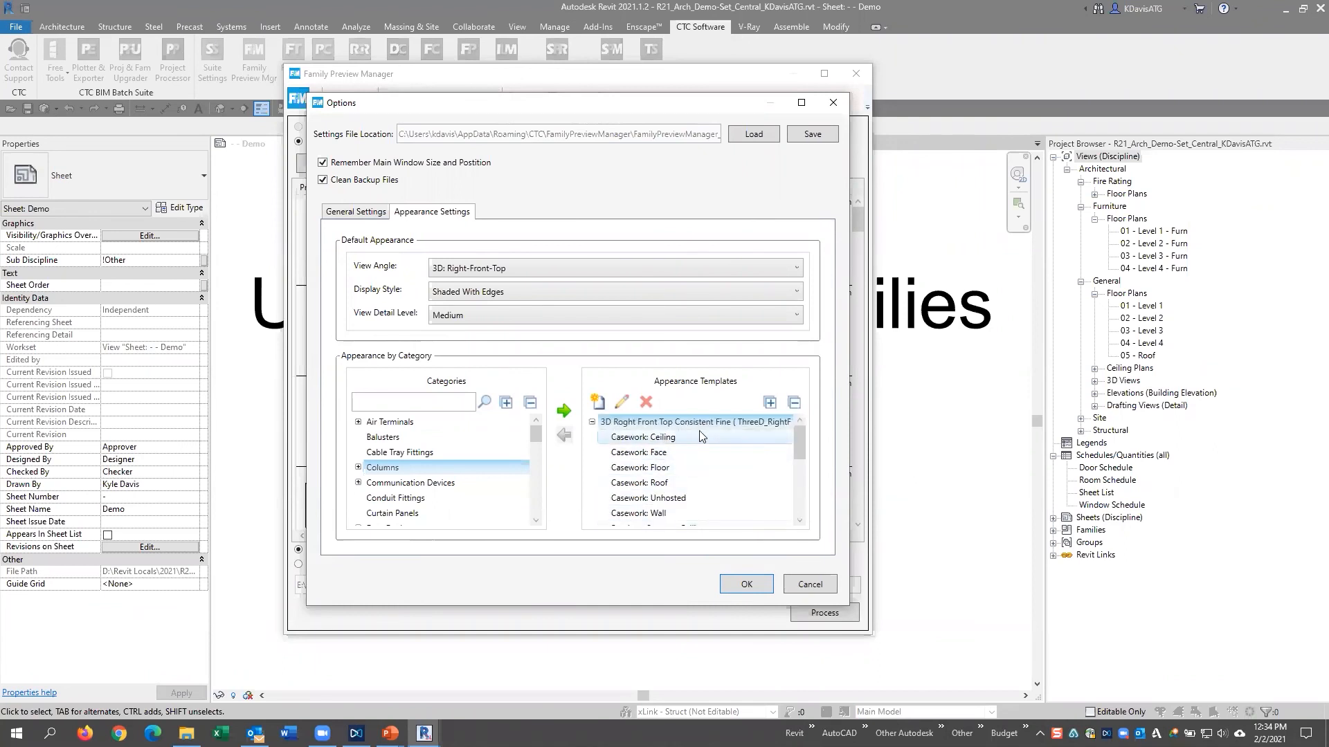
scroll(699, 430, down, 5)
scroll(657, 464, up, 5)
click(592, 421)
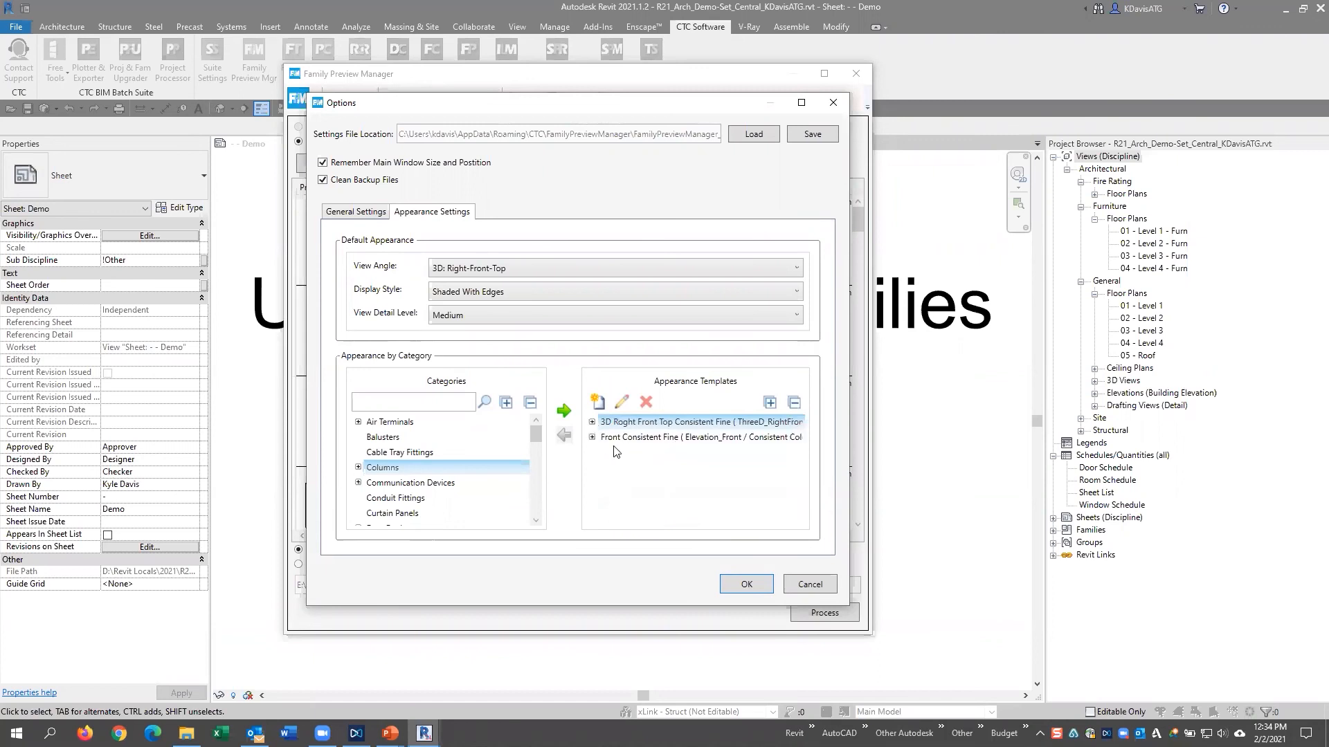
Examine the categories assigned to the Front Consistent Fine appearance template
click(623, 439)
click(592, 437)
scroll(657, 464, down, 1)
scroll(664, 478, down, 1)
scroll(671, 488, up, 2)
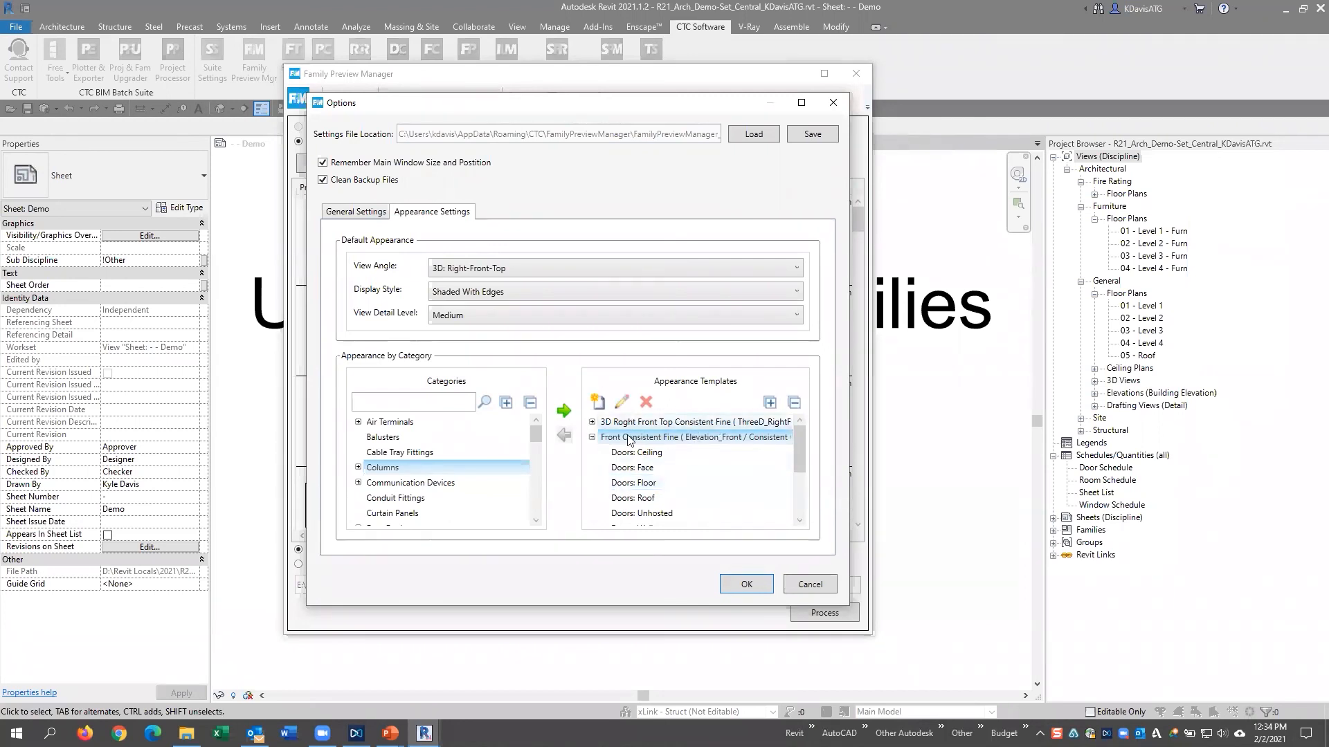
Compare the categories under the 3D Roght Front Top and Front Consistent Fine templates again, and accept the preview options
click(591, 423)
scroll(665, 477, down, 6)
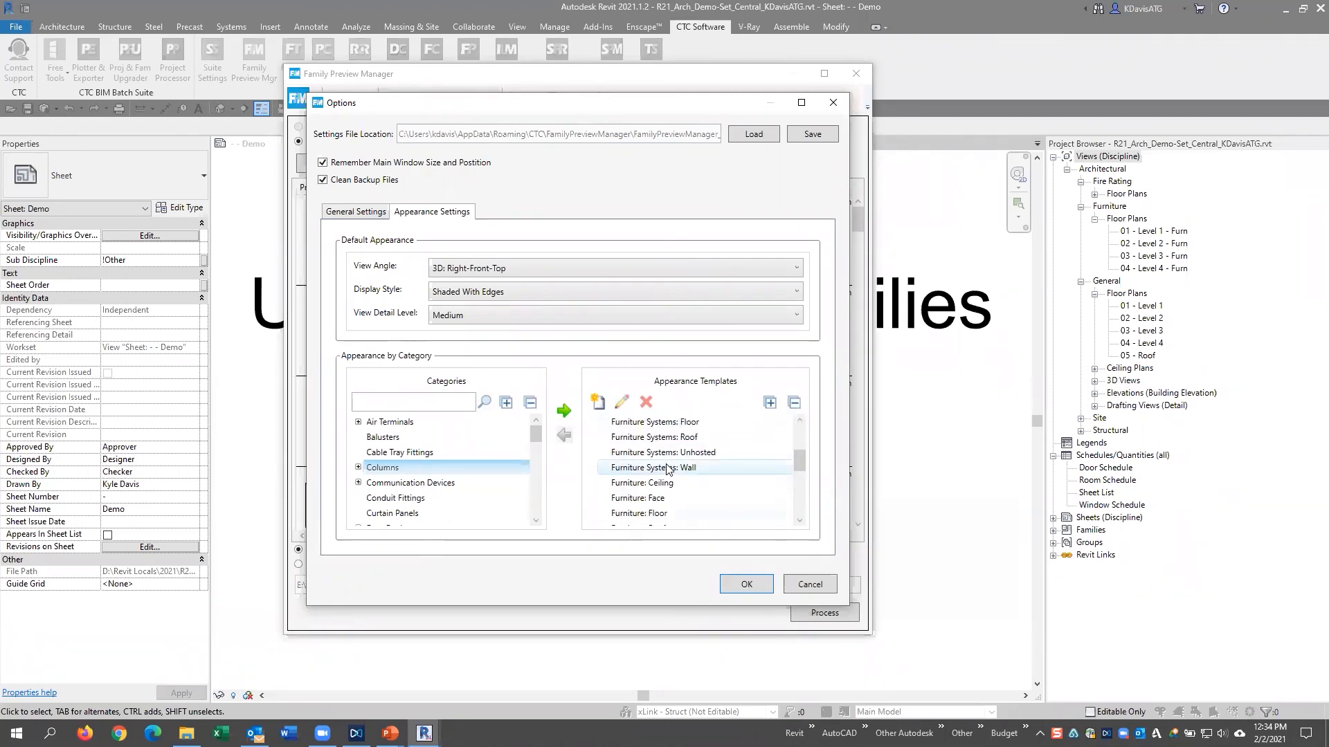
scroll(666, 495, up, 6)
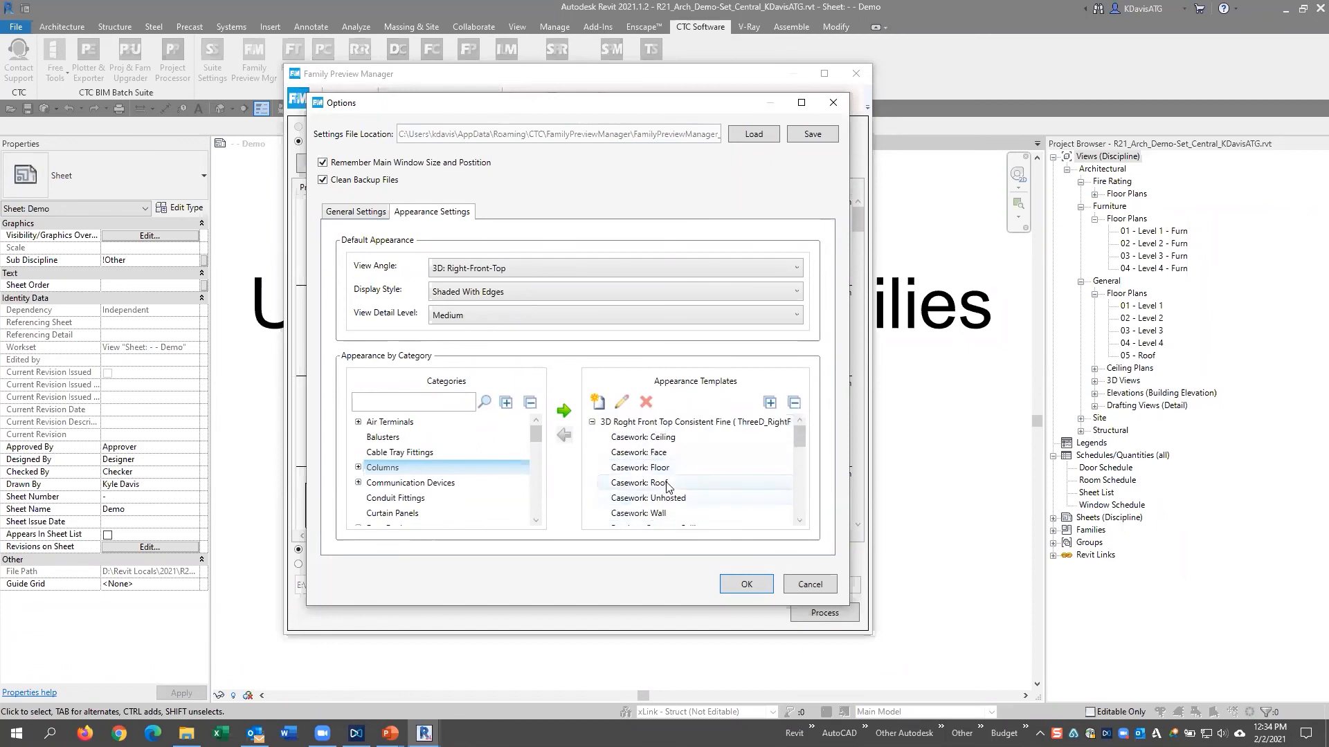
click(592, 423)
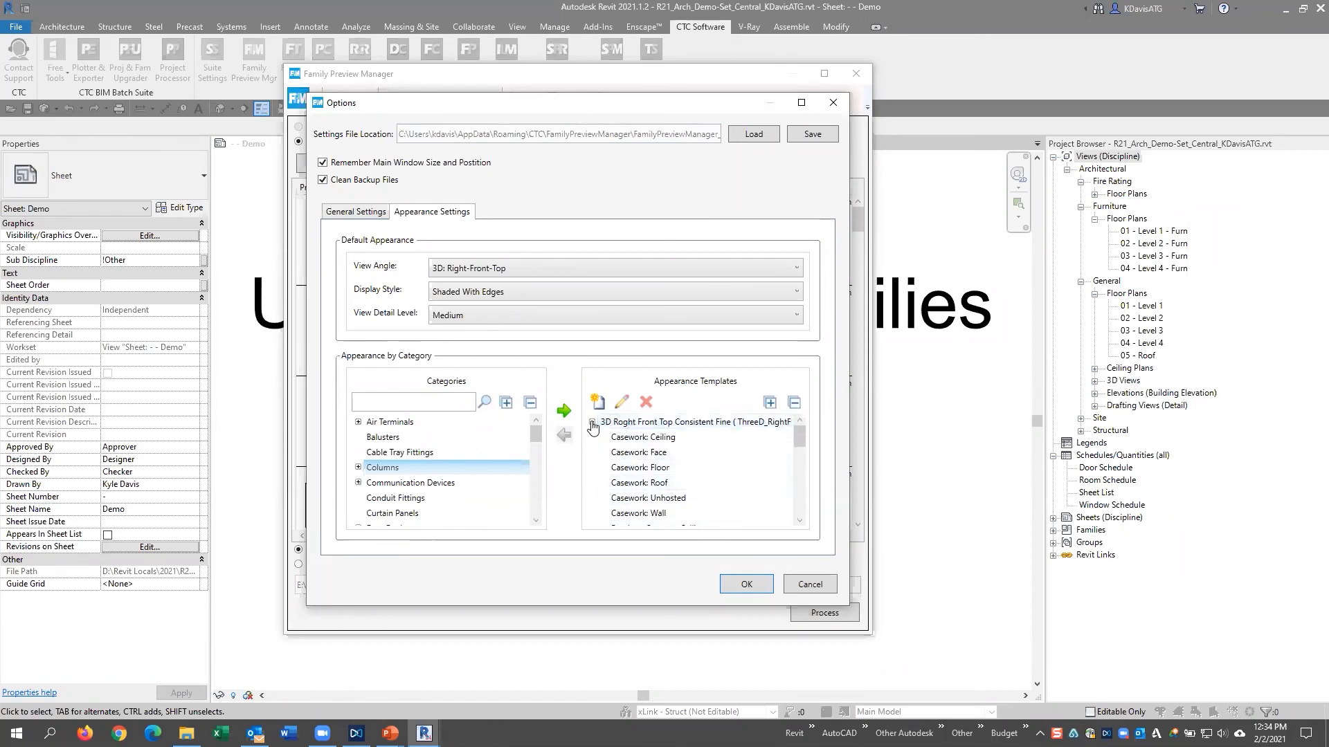
click(592, 437)
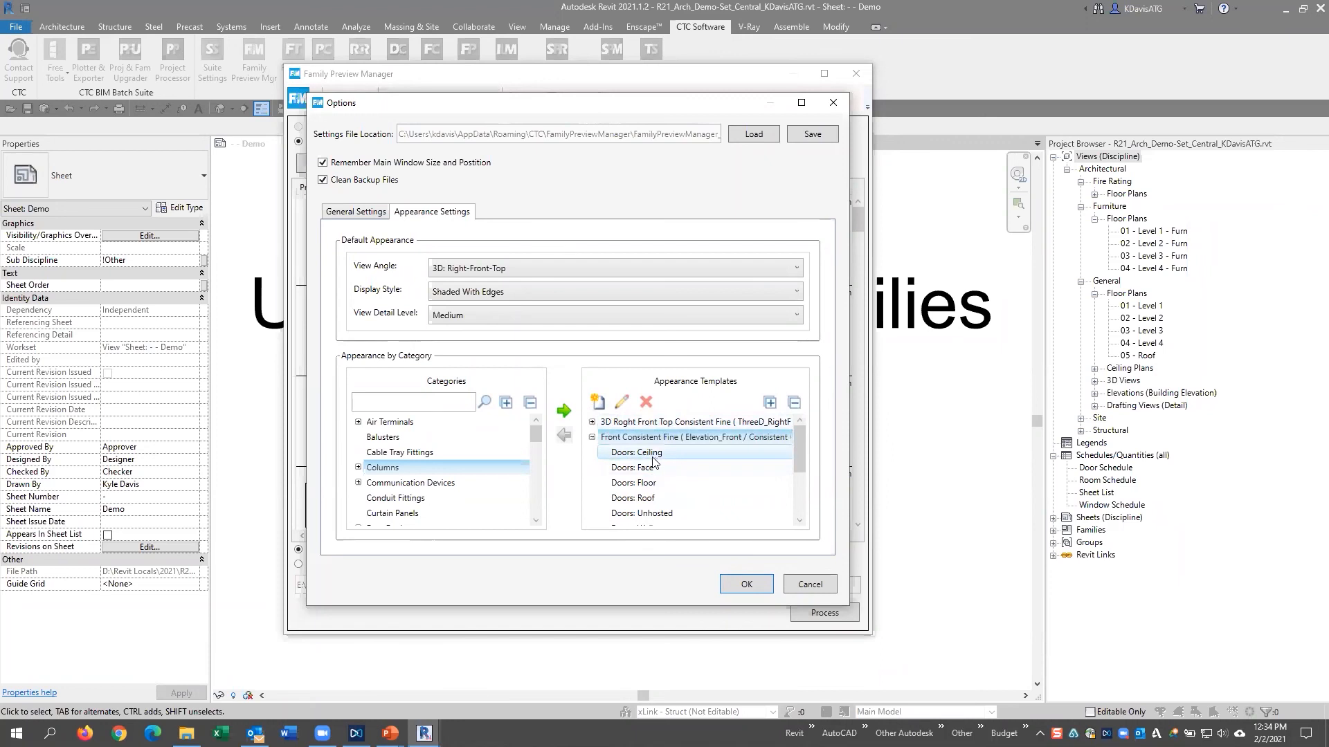
scroll(651, 495, down, 5)
scroll(651, 496, up, 5)
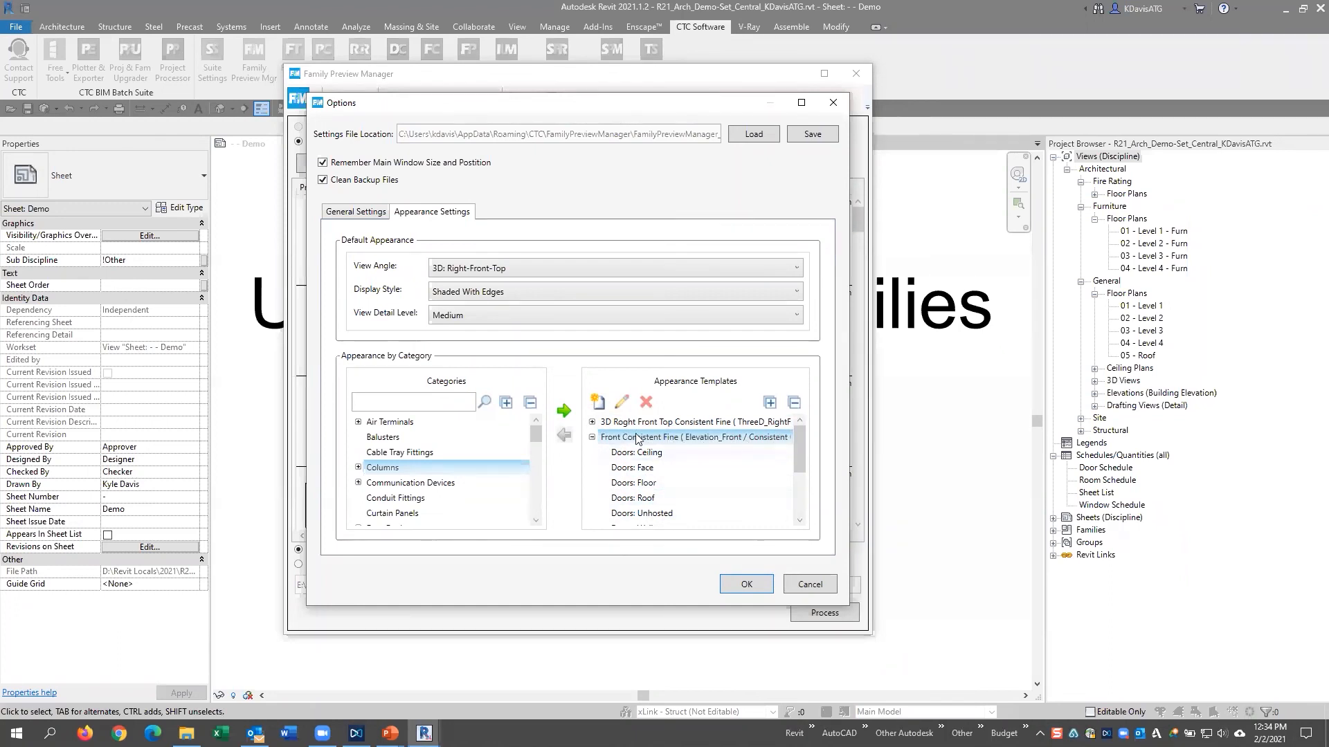
click(592, 437)
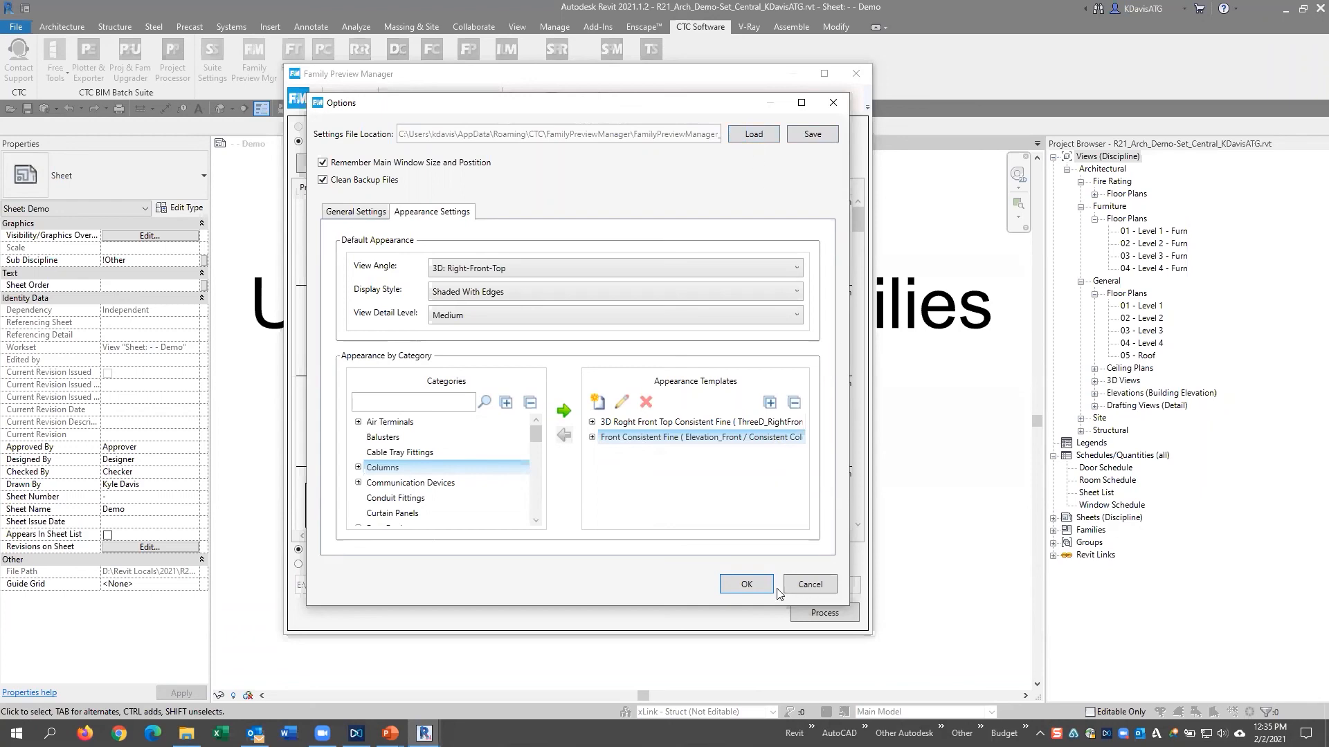
click(747, 585)
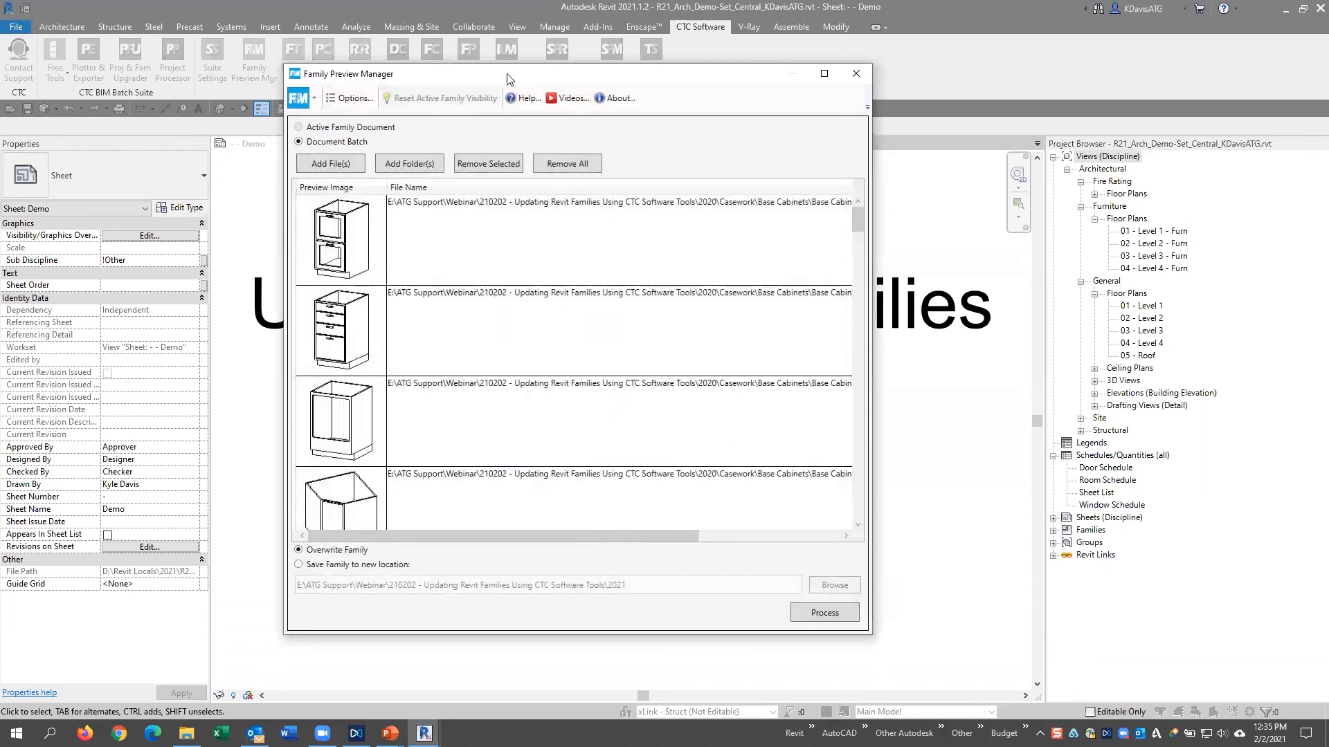
Set the preview batch to save the families to a new location, the 2021 folder, instead of overwriting them
drag(484, 73, 478, 49)
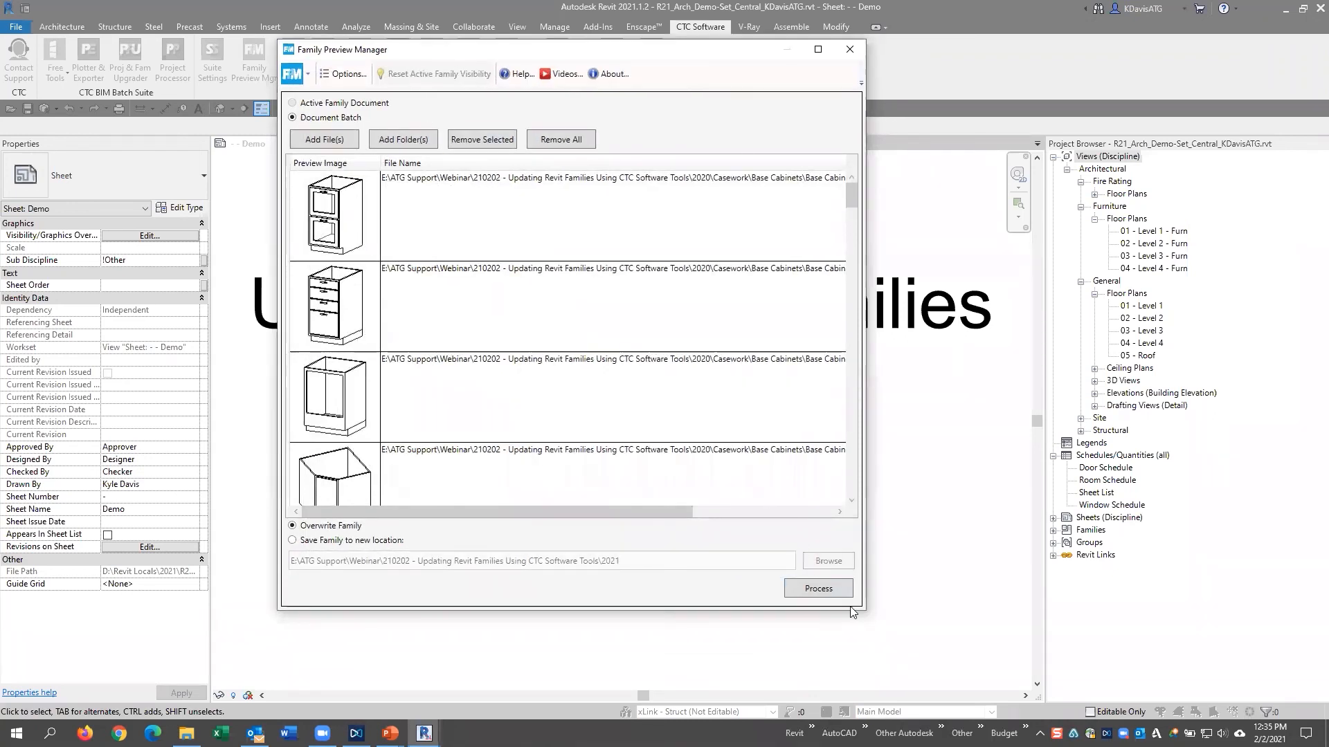
click(327, 542)
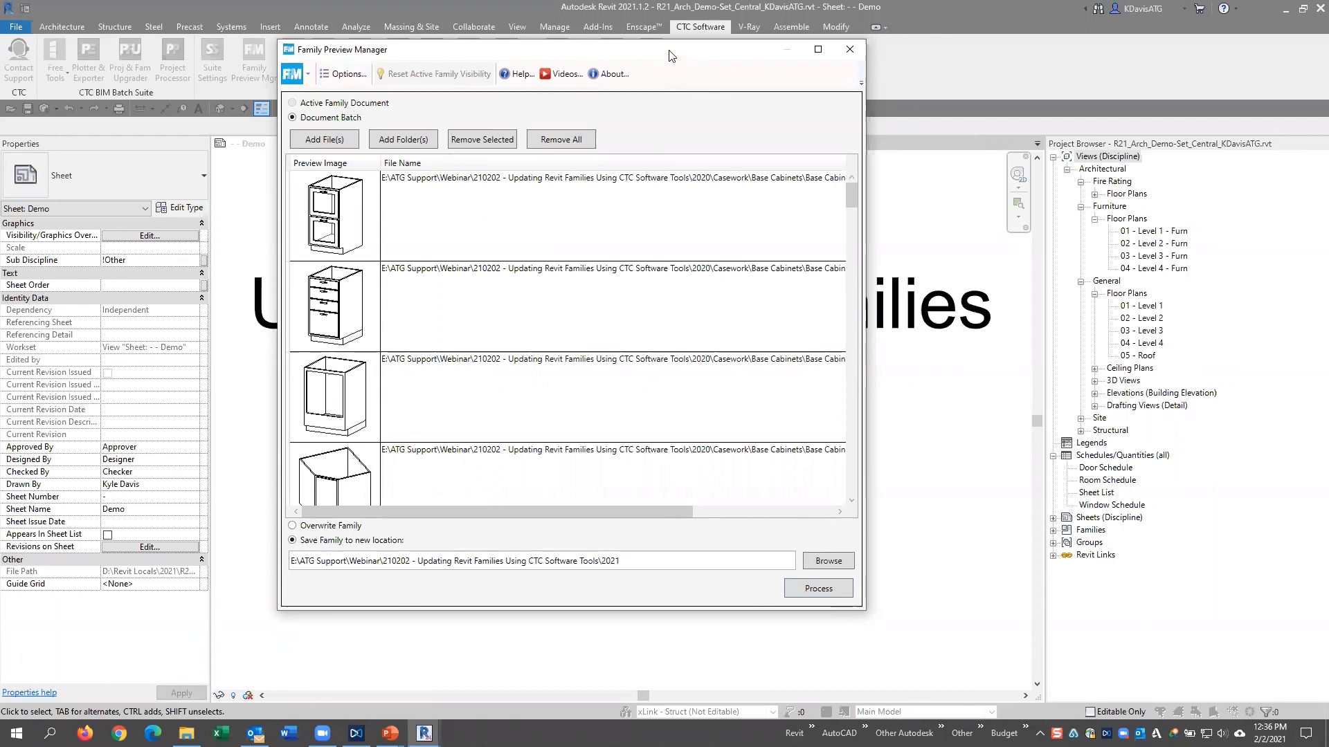
drag(659, 44, 646, 30)
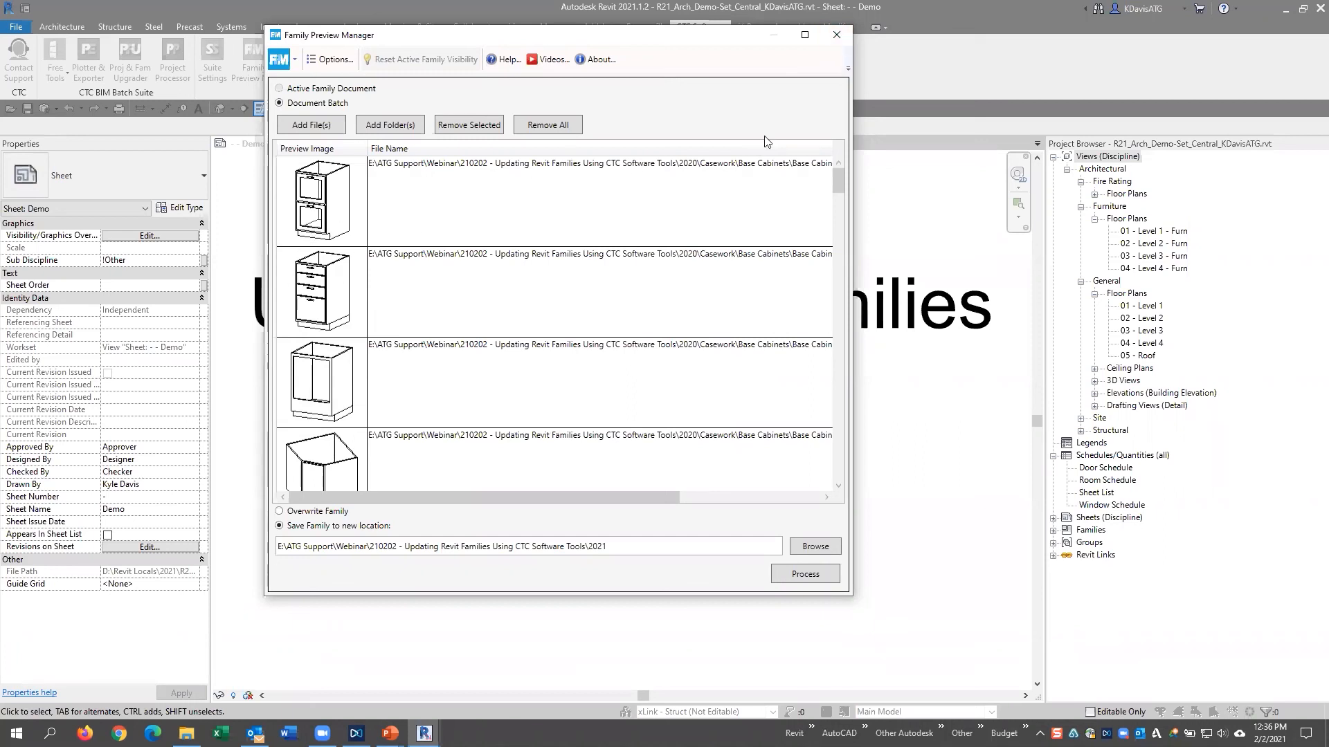
Close Family Preview Manager without processing the batch and open the 01 - Level 1 - Furn floor plan
key(Escape)
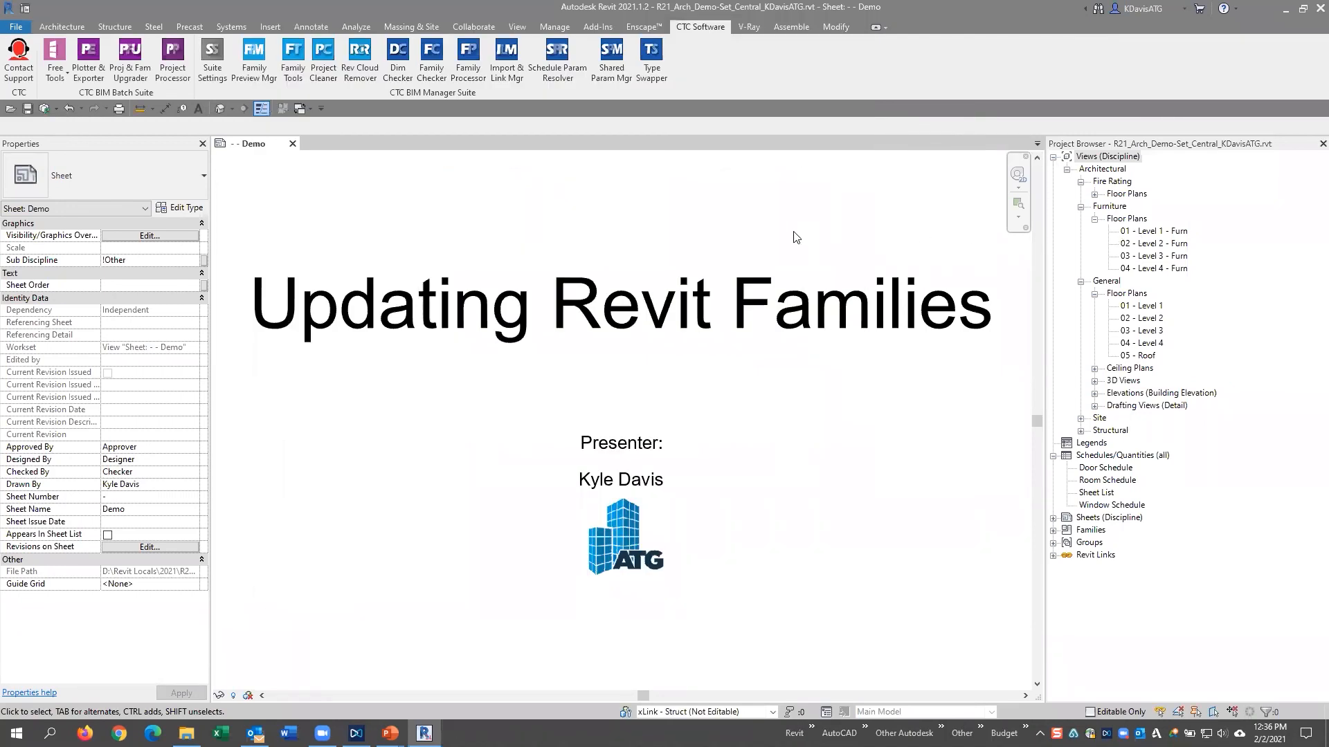
double_click(1154, 231)
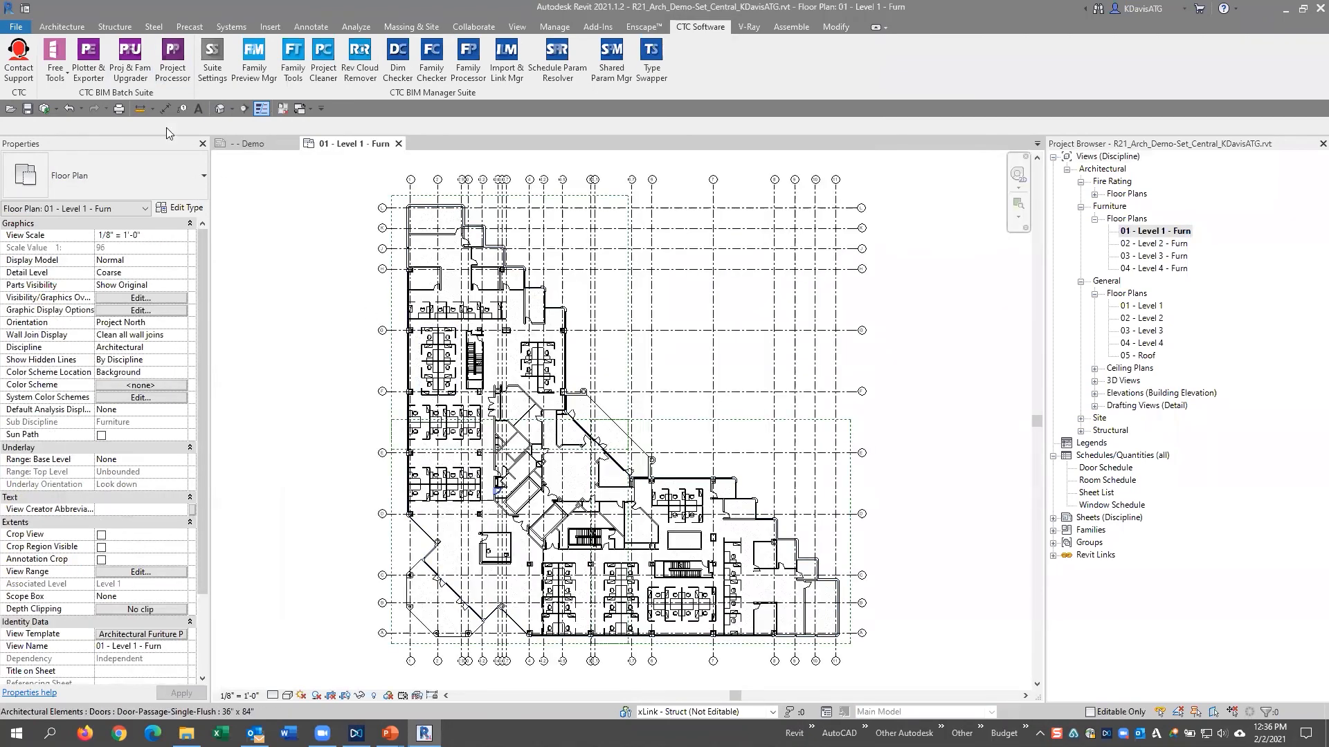
Search the placeable component types for "bas", leave component placement and return to the CTC Software tools
click(162, 69)
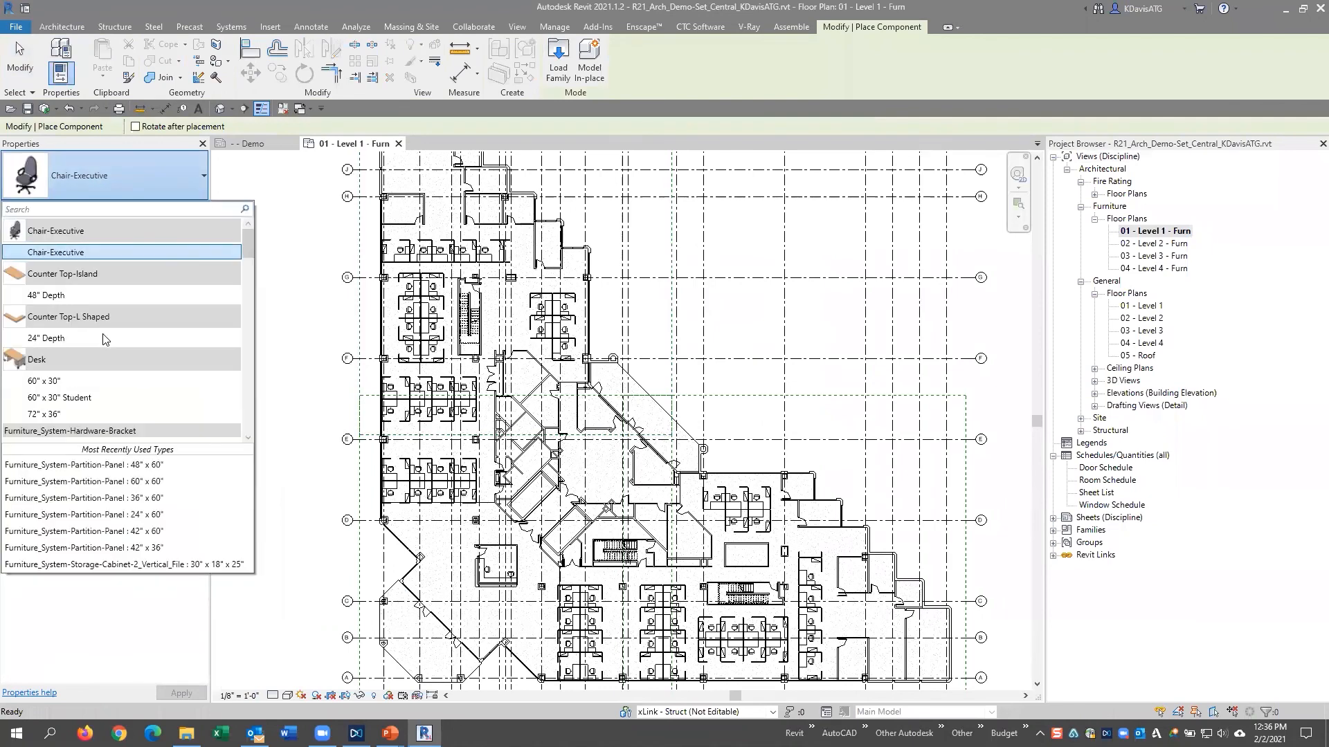
text(bas)
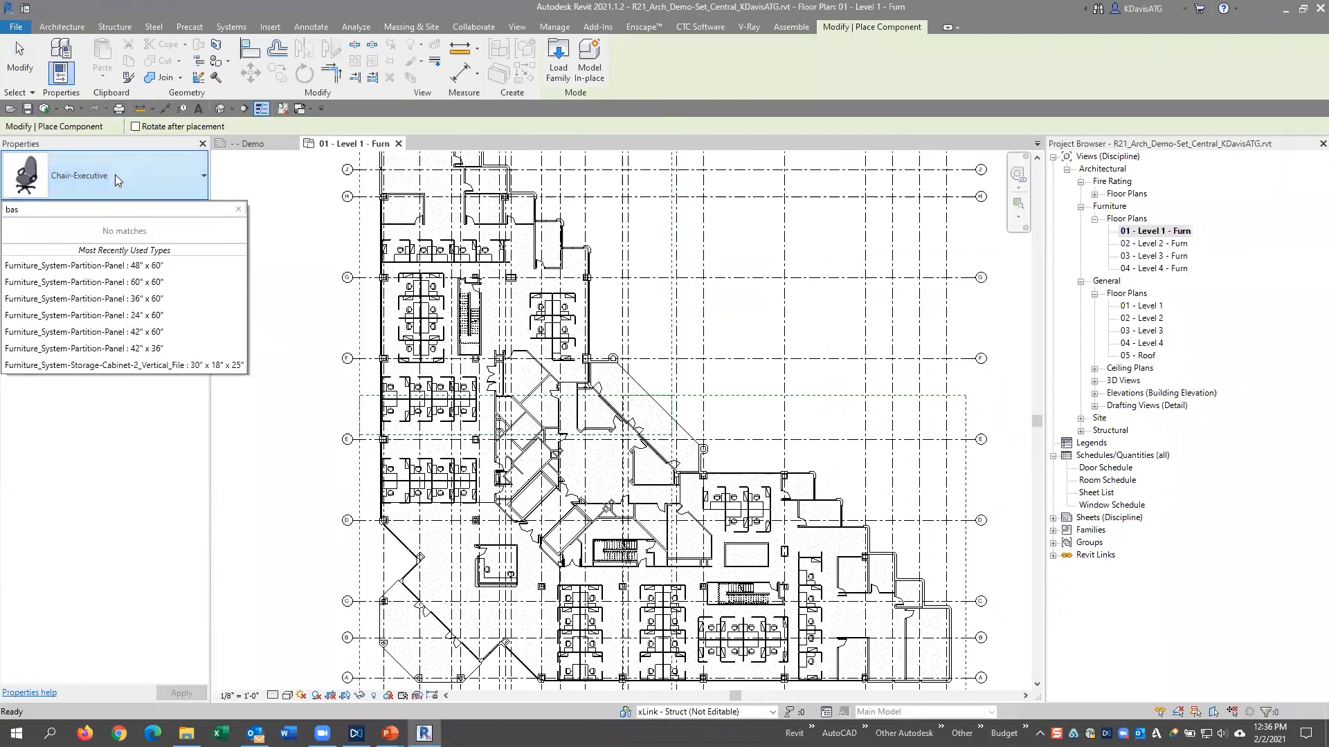
key(Escape)
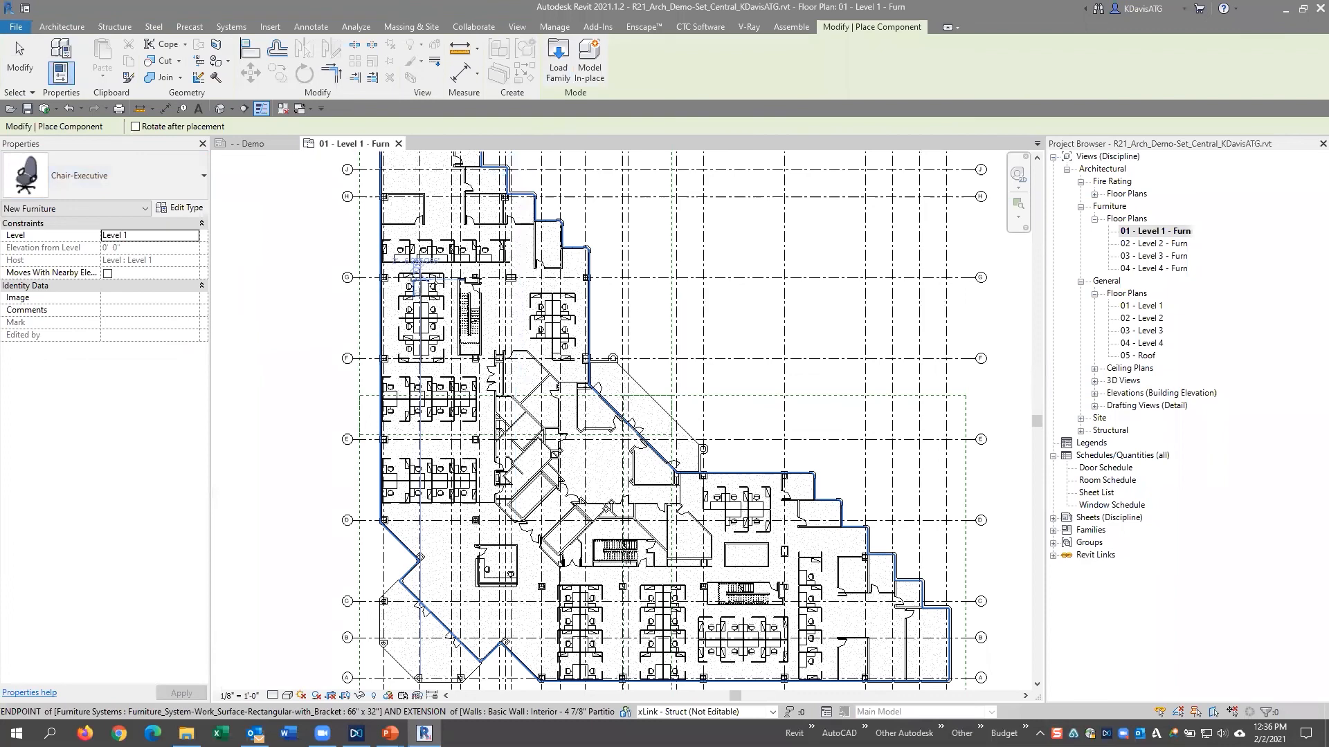
key(Escape)
key(Escape)
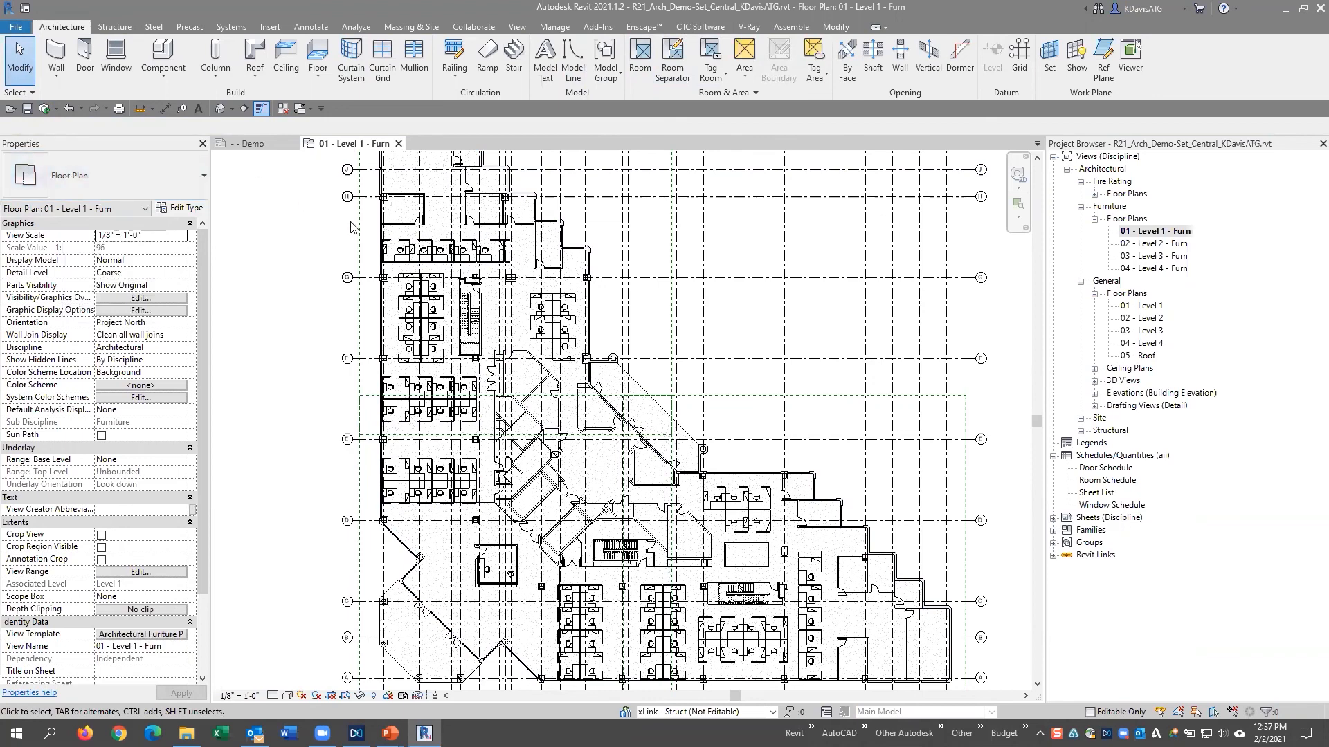
click(713, 31)
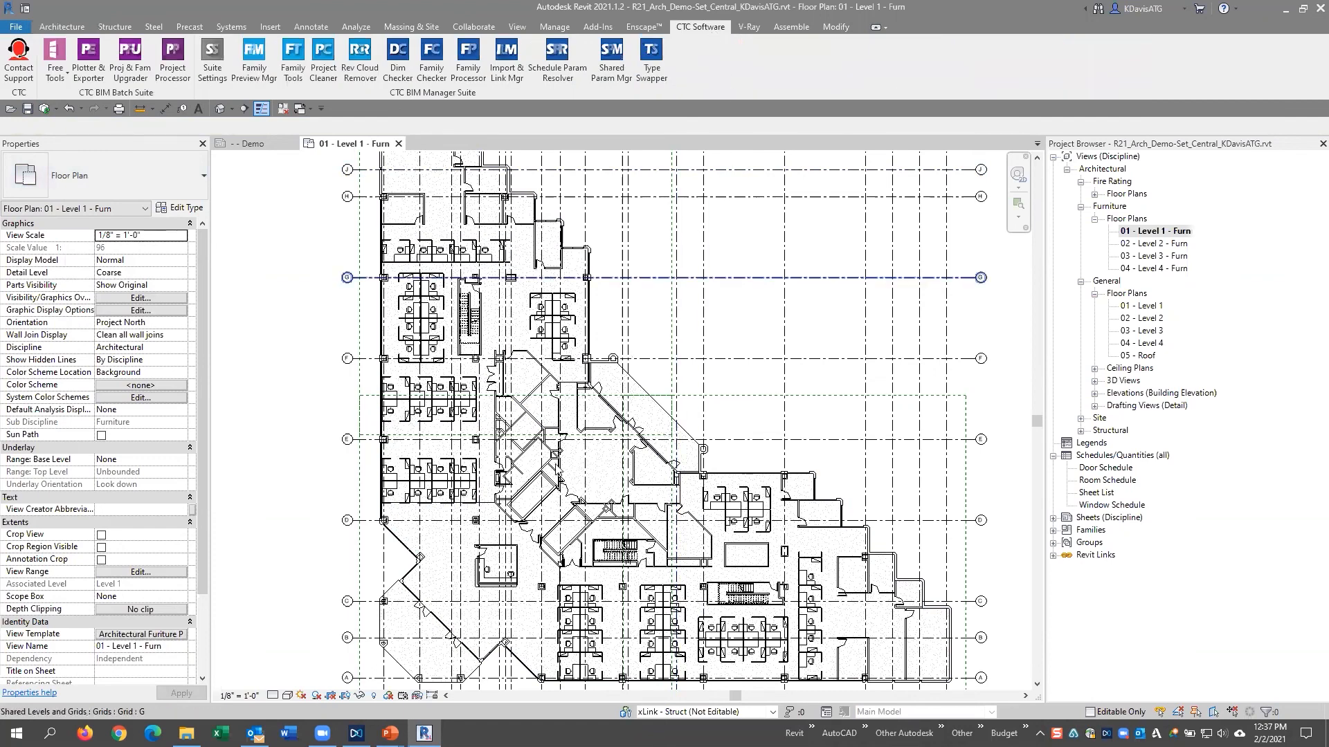